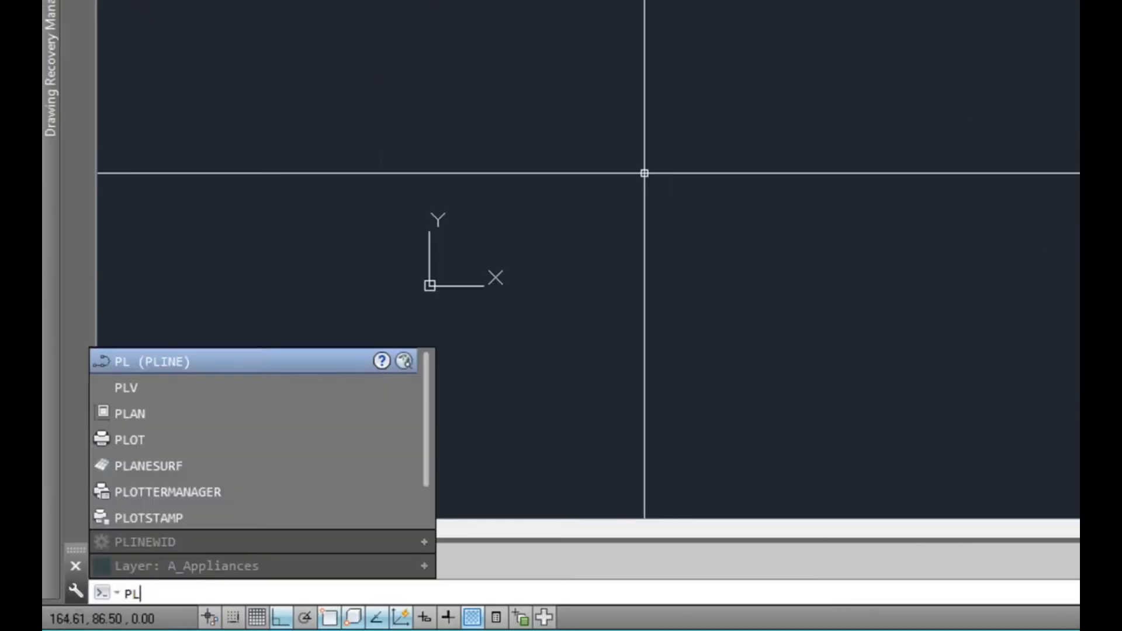
# Draw a horizontal polyline 300 long as the base of the section
pyautogui.press('Return')
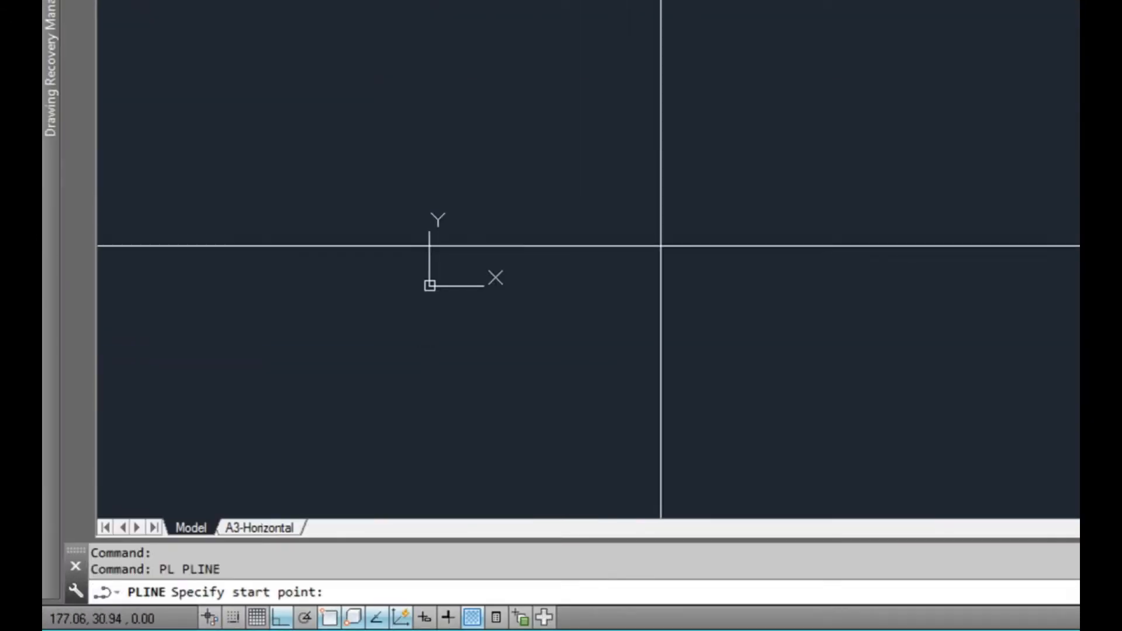
pyautogui.click(633, 212)
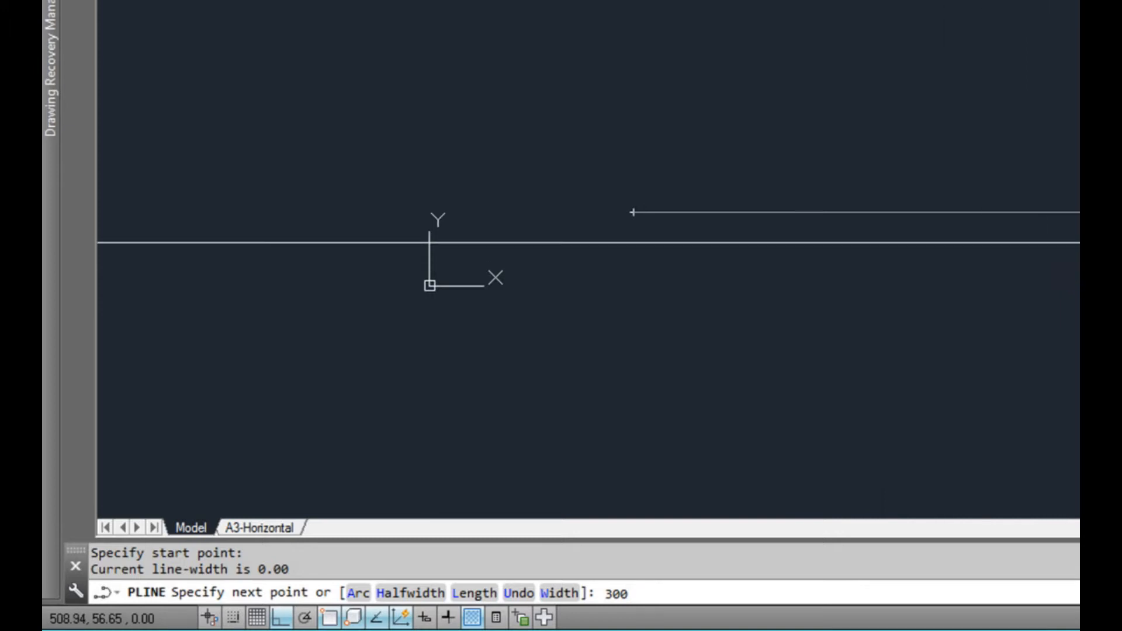
pyautogui.press('Return')
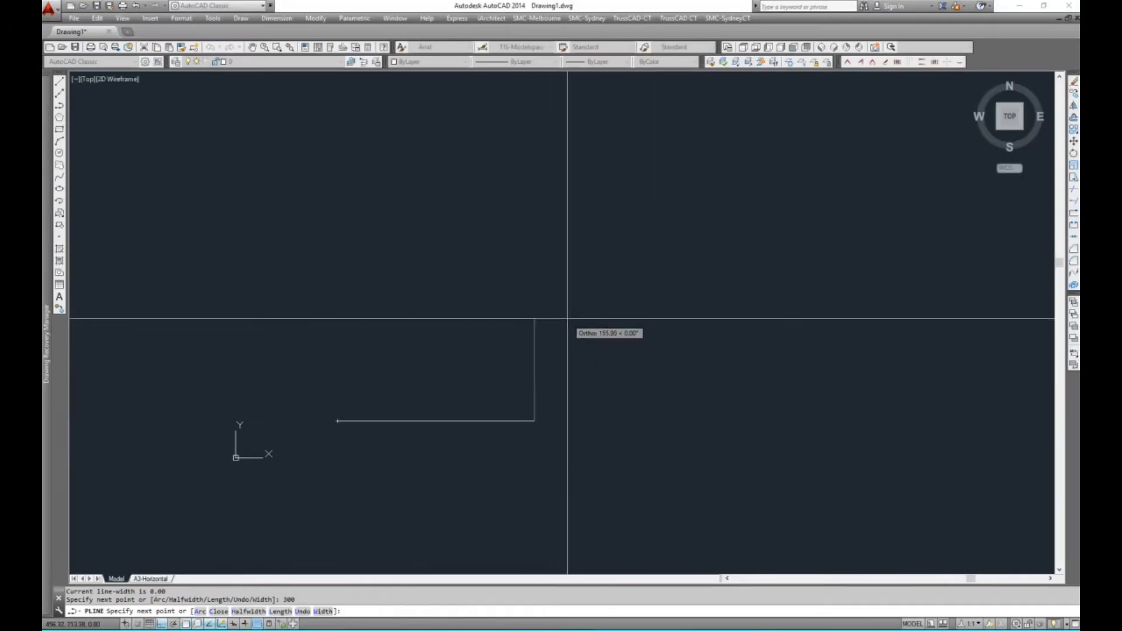
pyautogui.moveTo(567, 319); pyautogui.dragTo(554, 394, button='middle')
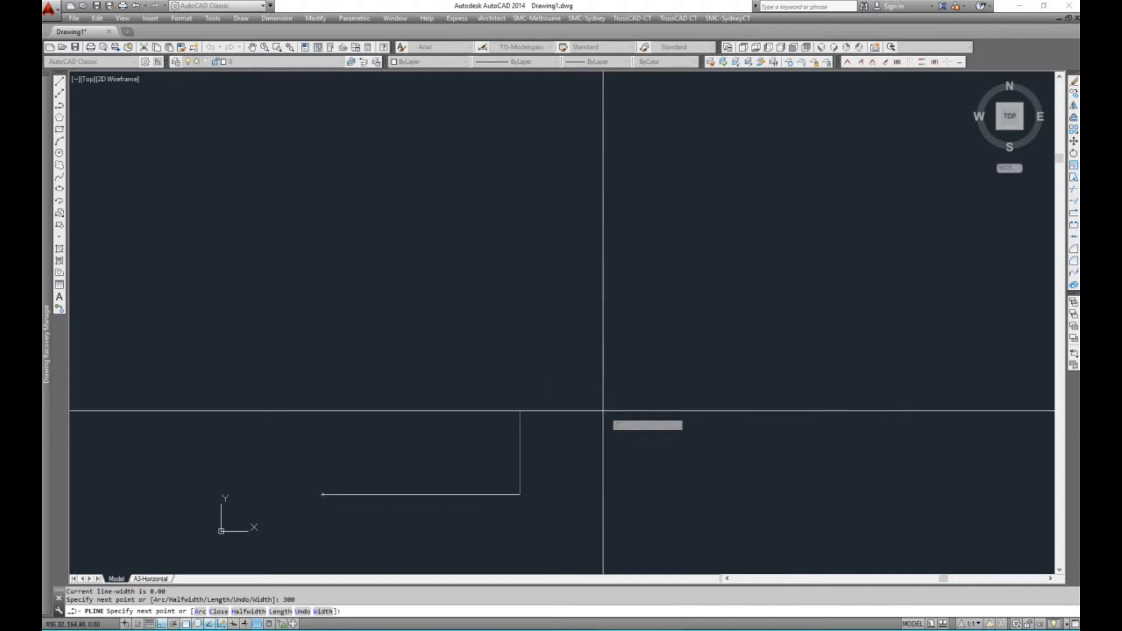
pyautogui.press('Return')
# Draw a vertical polyline 300 long upward from the left end of the horizontal base line
pyautogui.scroll(-2, 574, 424)
pyautogui.moveTo(575, 427); pyautogui.dragTo(540, 448, button='middle')
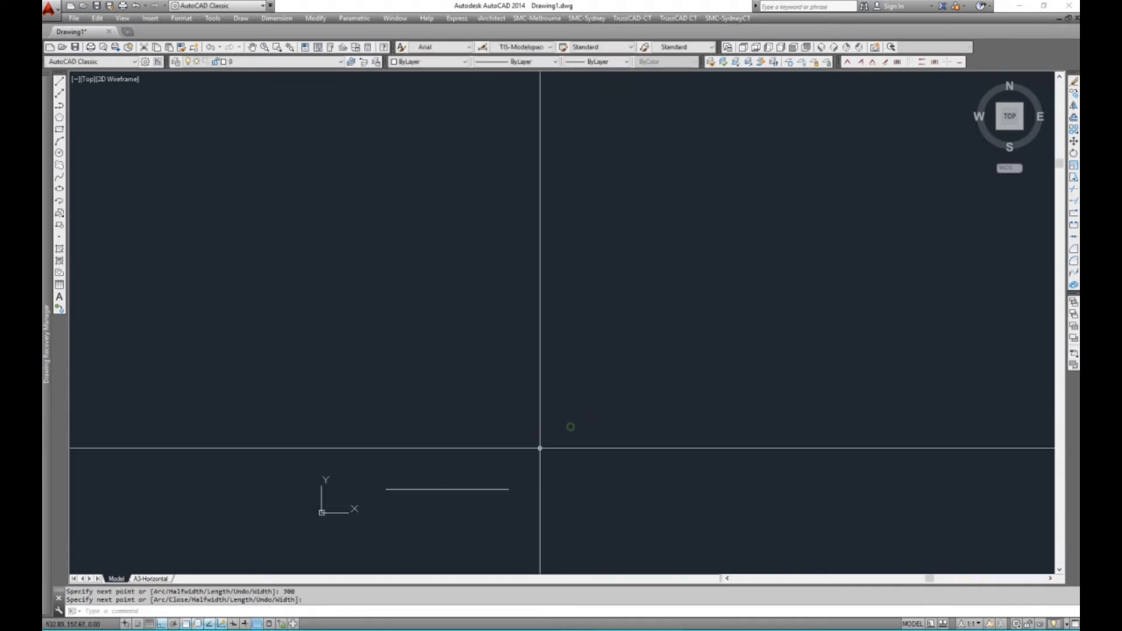
pyautogui.press('Return')
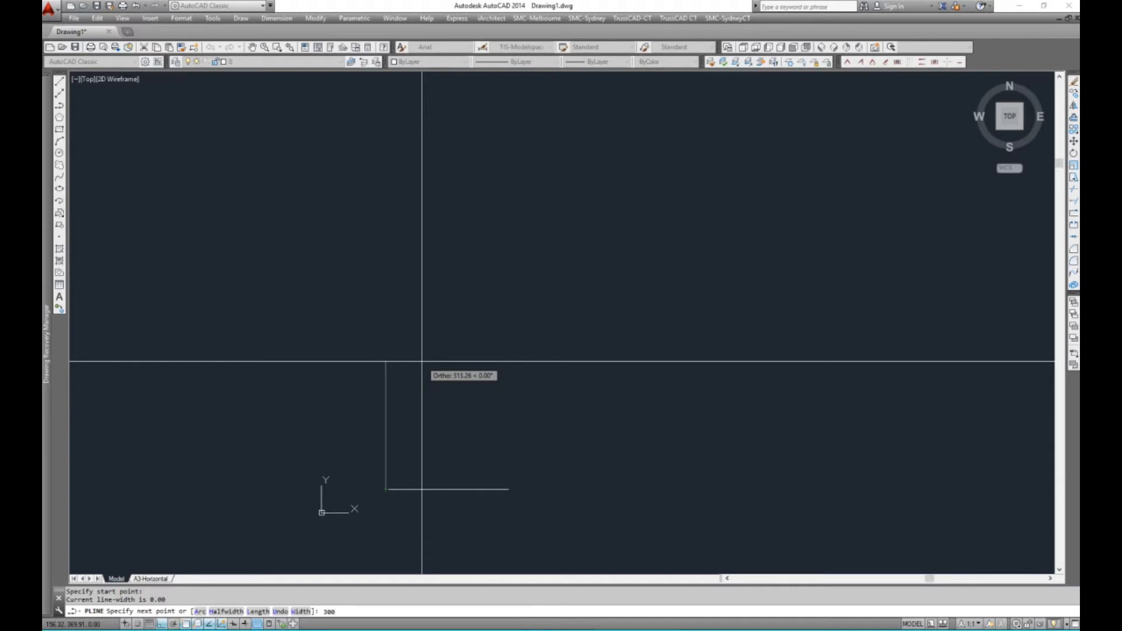
pyautogui.press('Return')
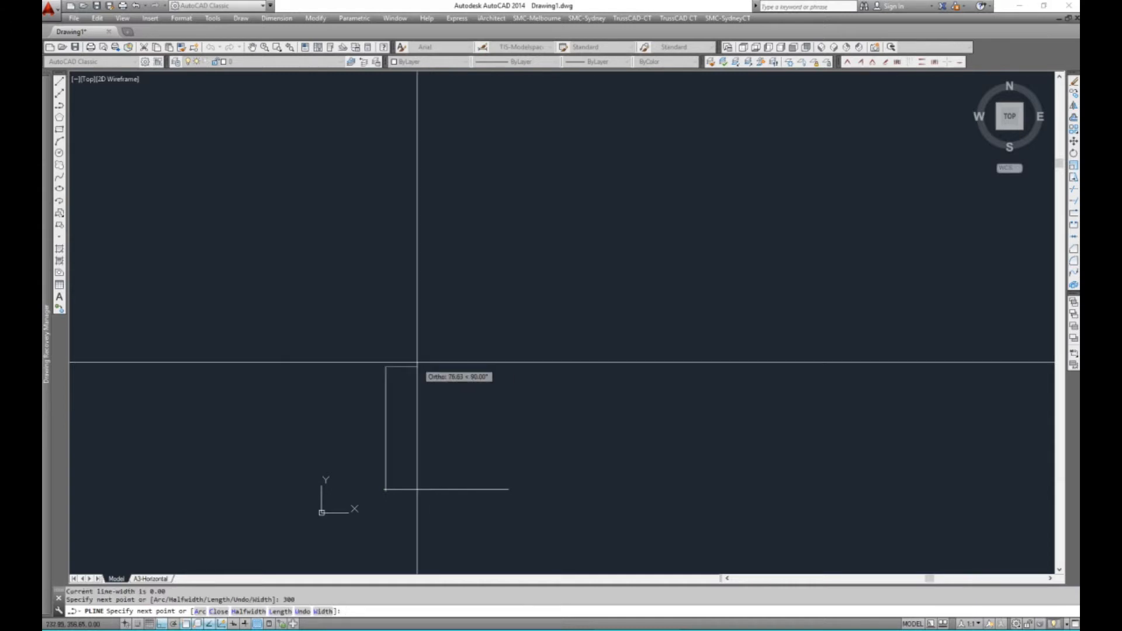
pyautogui.press('Return')
pyautogui.press('Return')
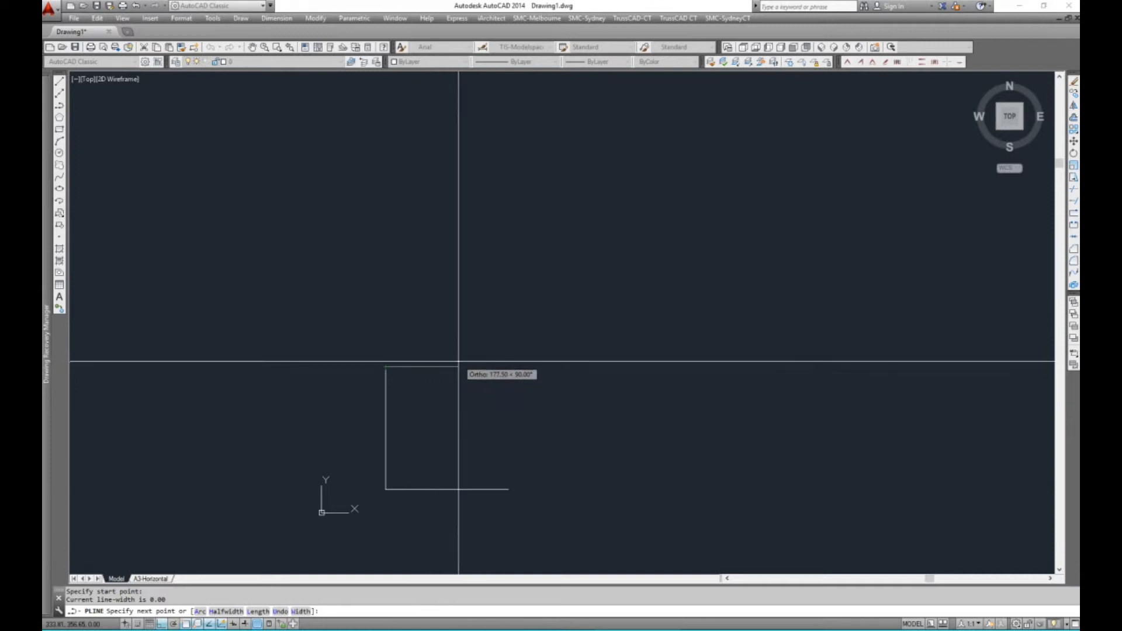
pyautogui.press('Escape')
pyautogui.moveTo(425, 398); pyautogui.dragTo(411, 370, button='middle')
pyautogui.scroll(2, 380, 348)
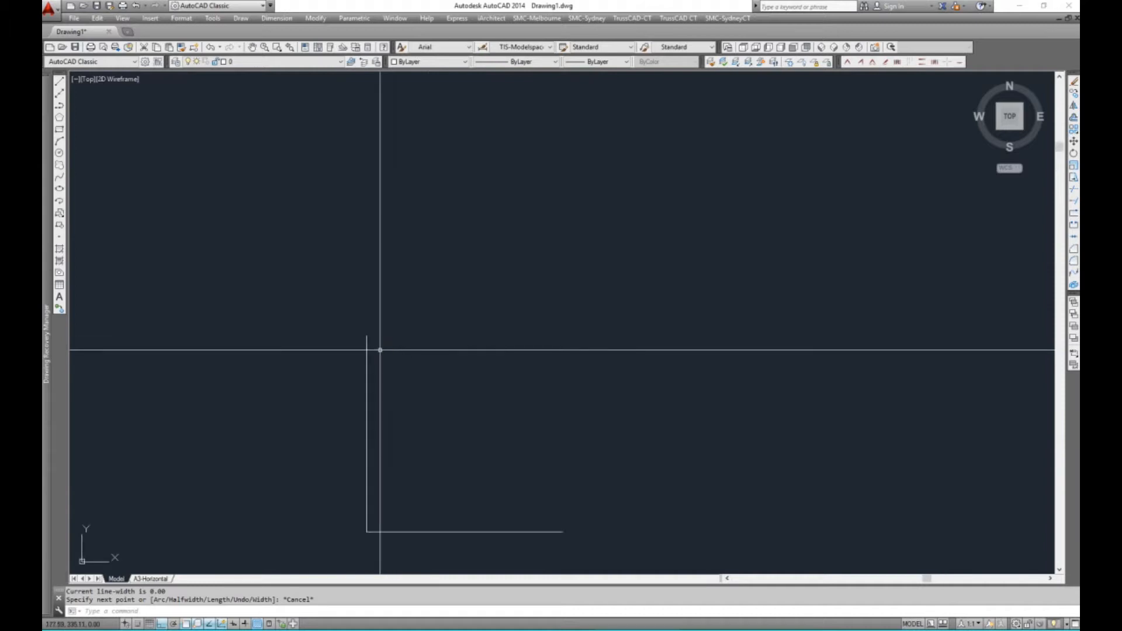
pyautogui.write('pl')
pyautogui.press('Return')
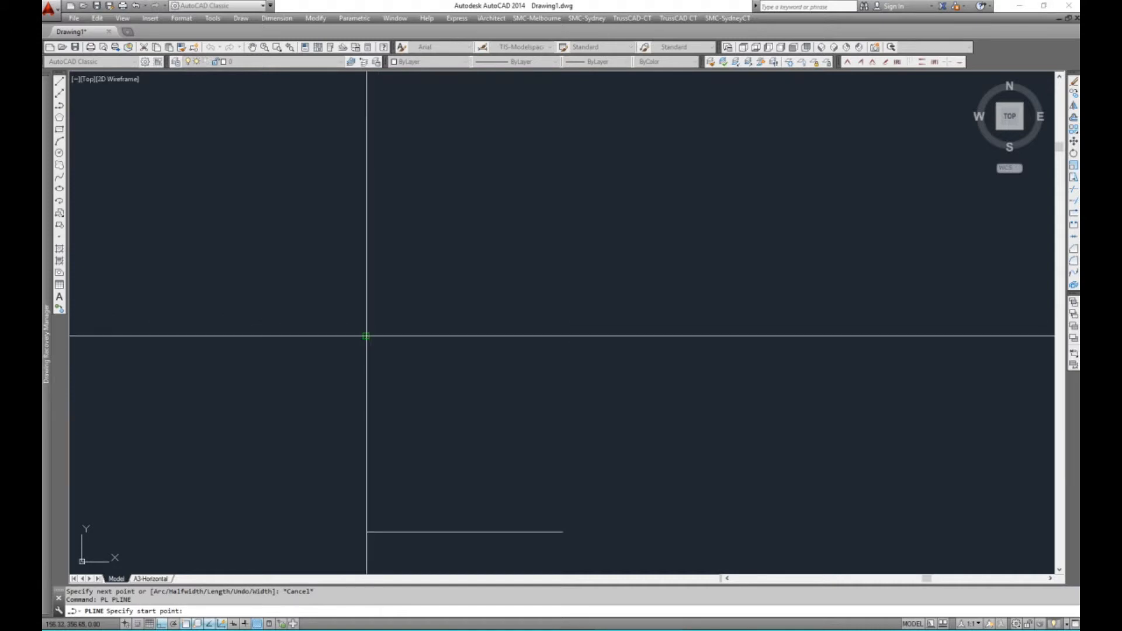
pyautogui.press('F3')
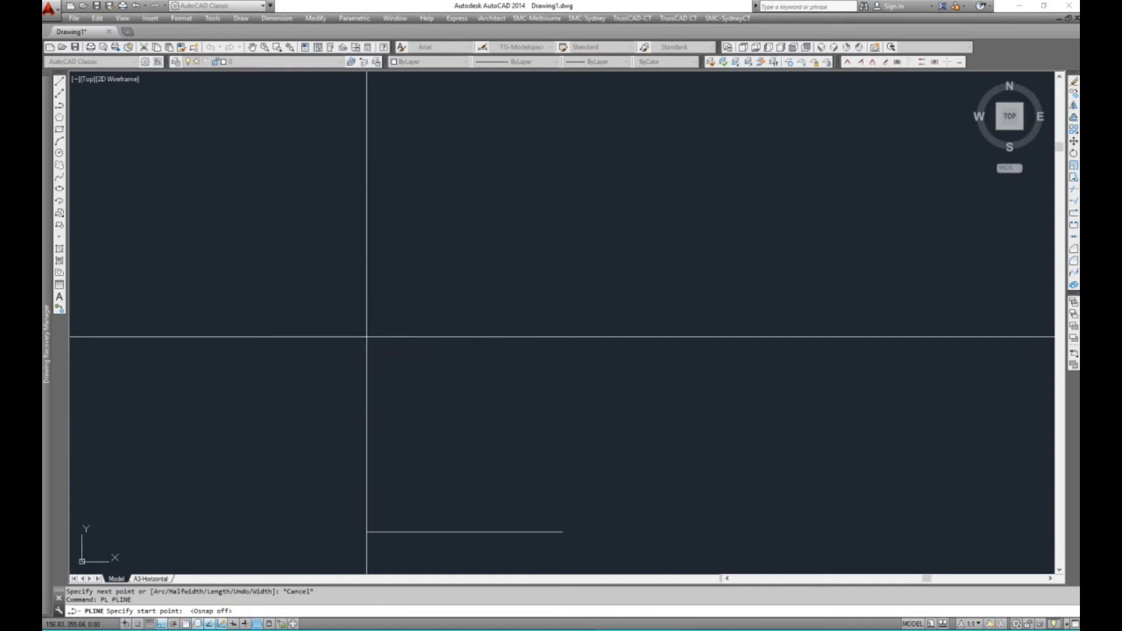
pyautogui.press('F3')
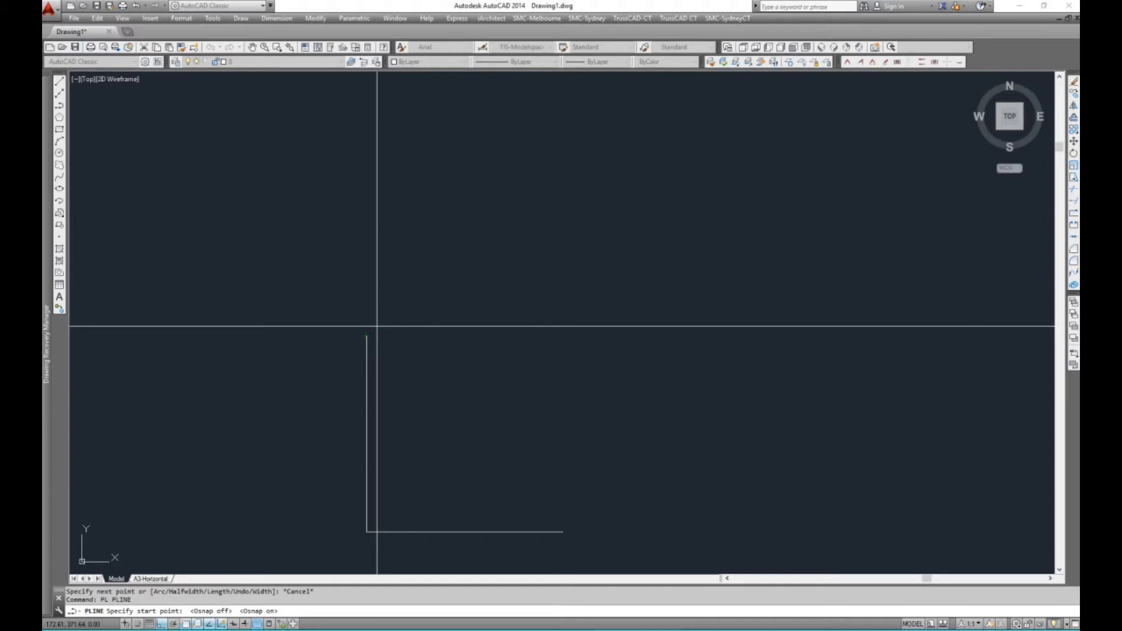
pyautogui.press('Escape')
pyautogui.press('Escape')
# Review which object snap modes are enabled in the drafting settings and accept them
pyautogui.write('os')
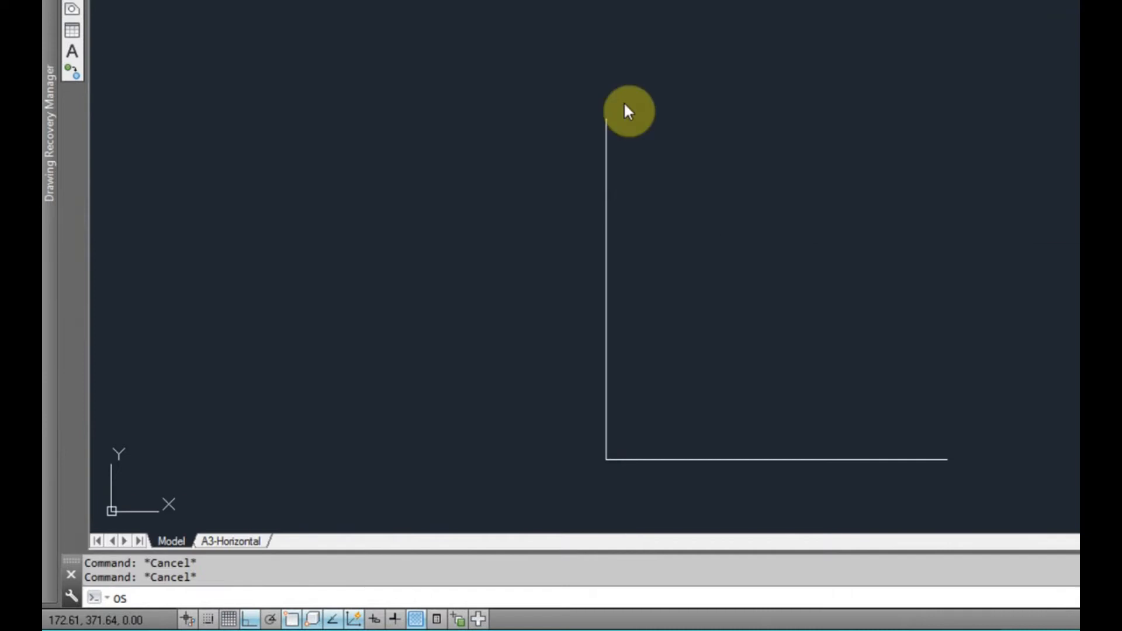
pyautogui.press('Return')
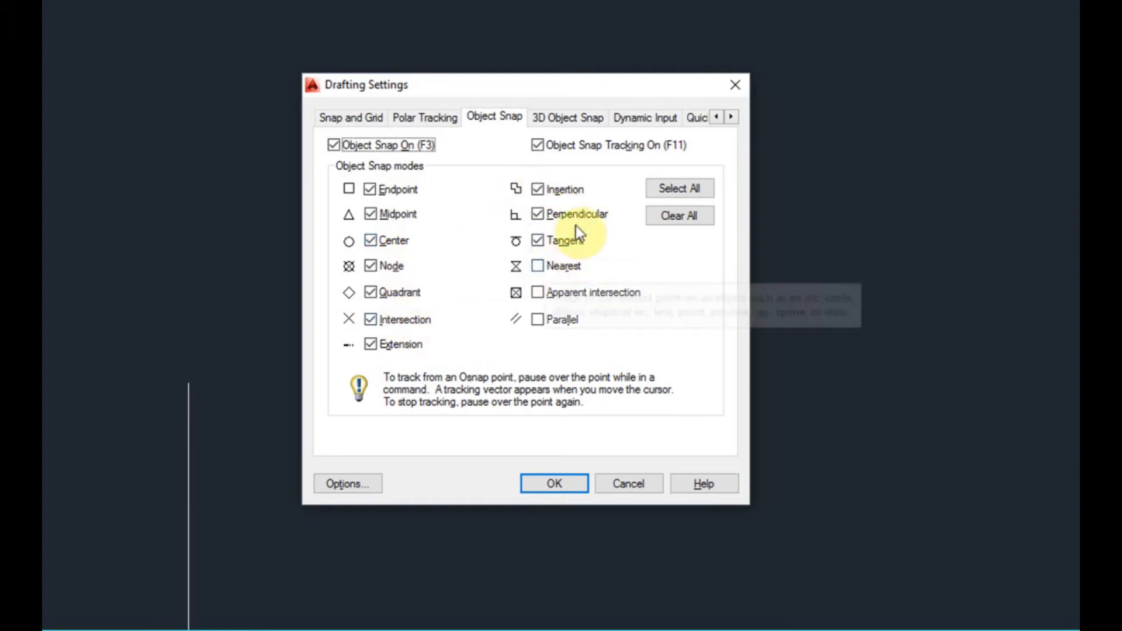
pyautogui.click(559, 484)
# Draw a stepped polyline from the top of the vertical line: 150 right, 150 up, and a long horizontal run to the right
pyautogui.moveTo(349, 424); pyautogui.dragTo(294, 432, button='middle')
pyautogui.rightClick(180, 430)
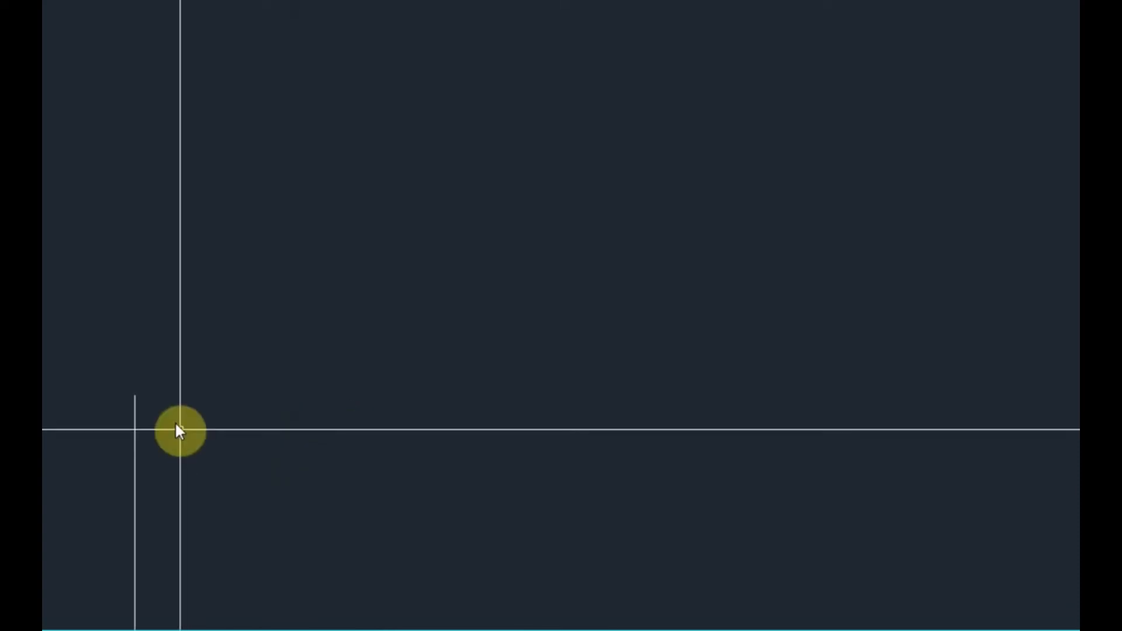
pyautogui.click(134, 396)
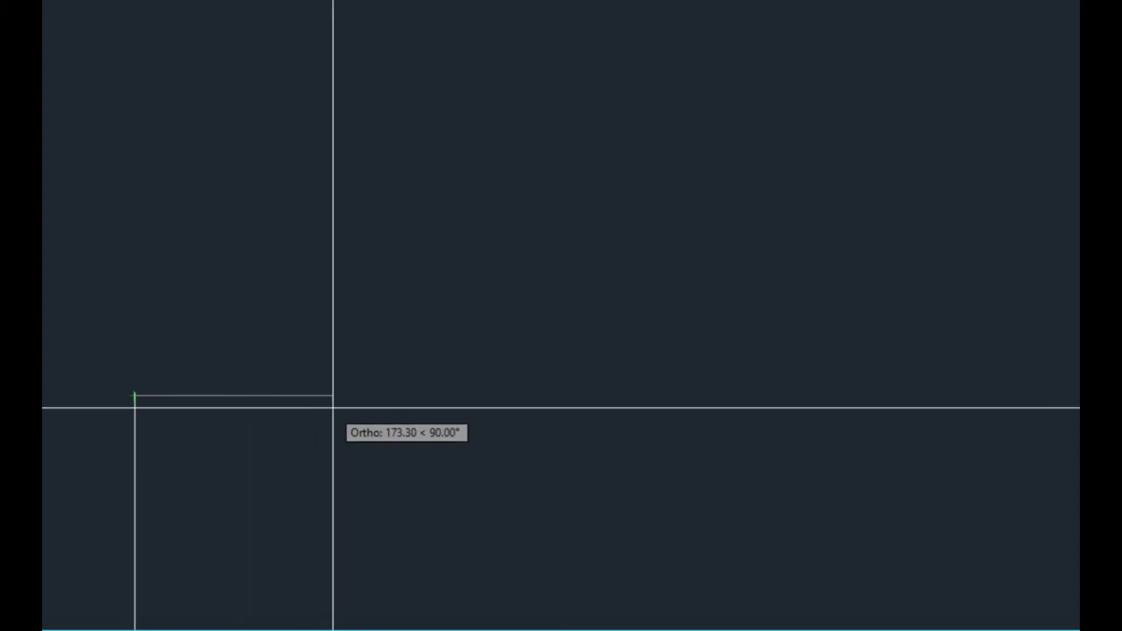
pyautogui.write('150')
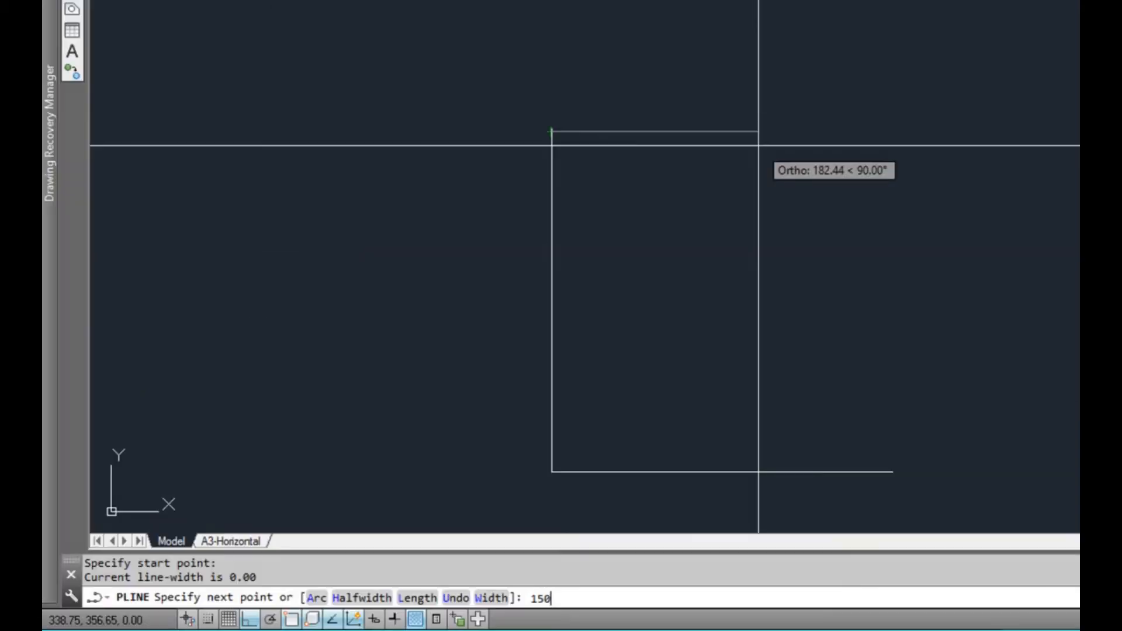
pyautogui.press('Return')
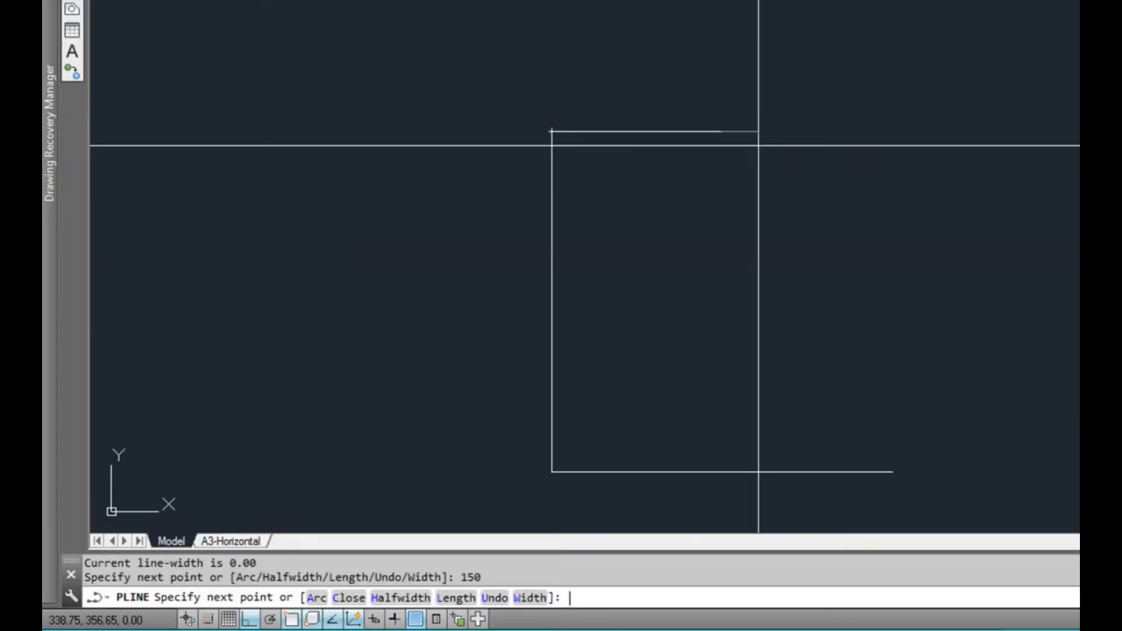
pyautogui.moveTo(774, 85); pyautogui.dragTo(763, 200, button='middle')
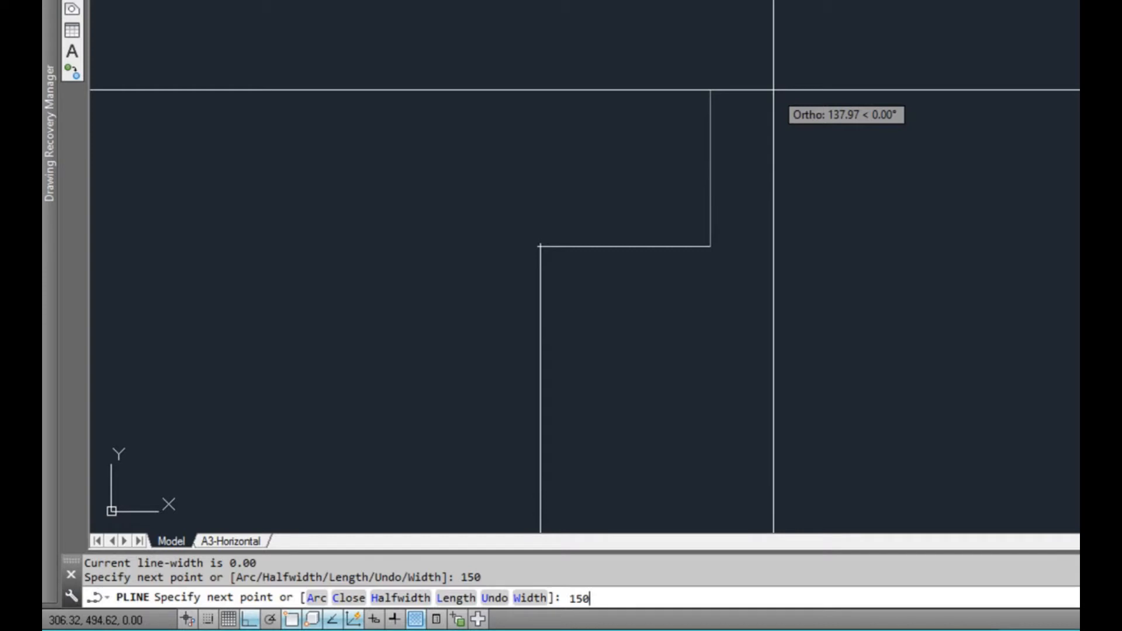
pyautogui.press('Return')
pyautogui.scroll(-4, 774, 90)
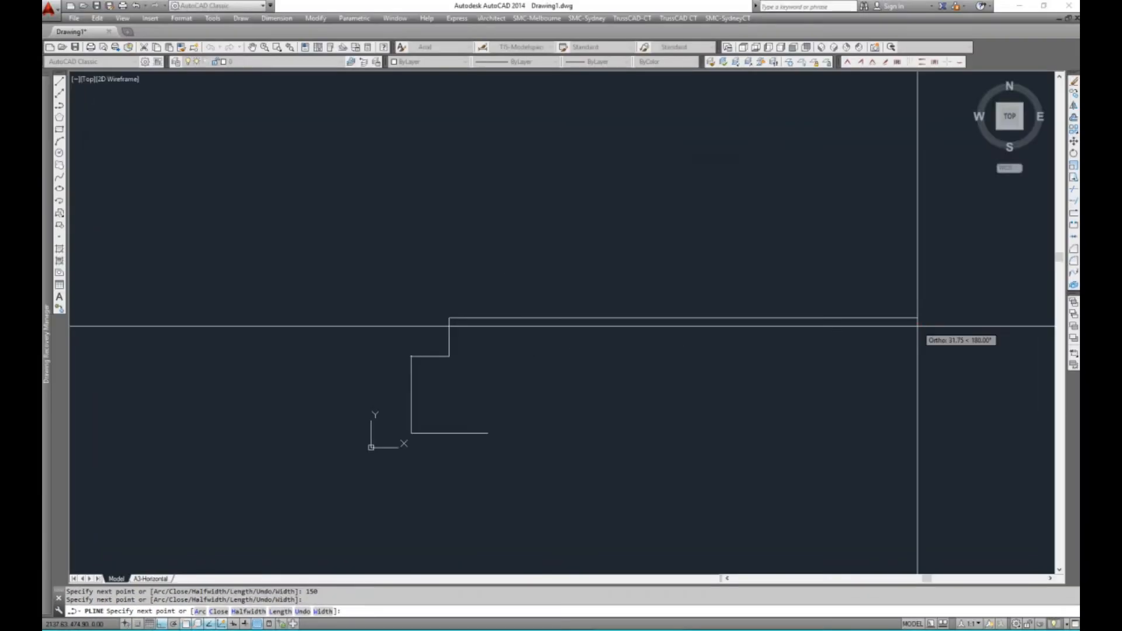
pyautogui.press('Return')
pyautogui.scroll(2, 430, 372)
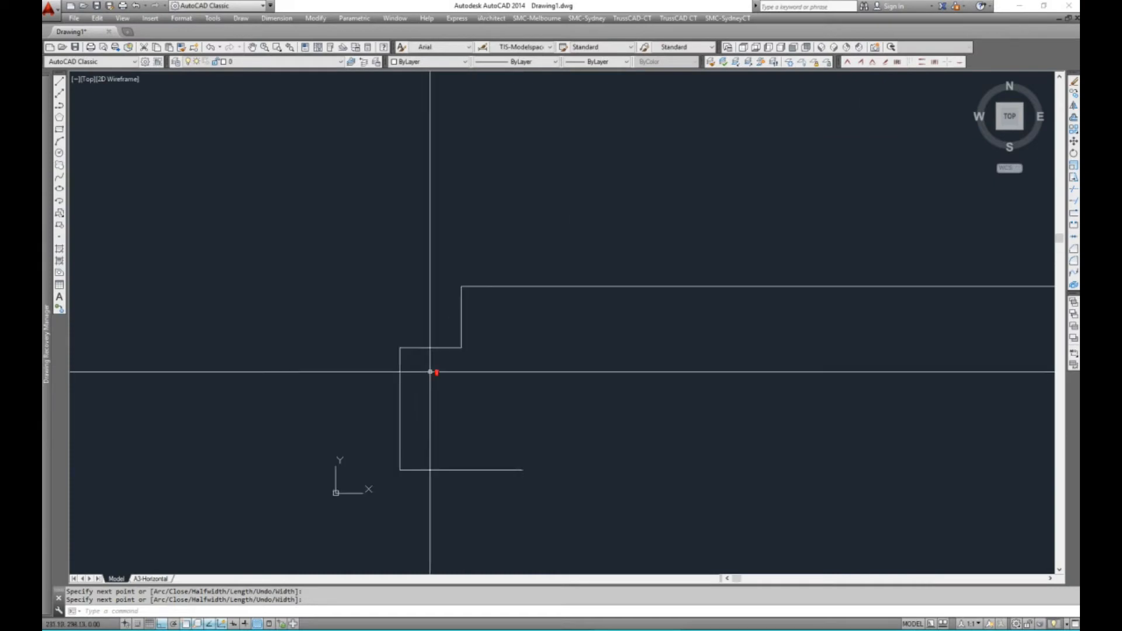
pyautogui.moveTo(533, 426); pyautogui.dragTo(481, 395, button='middle')
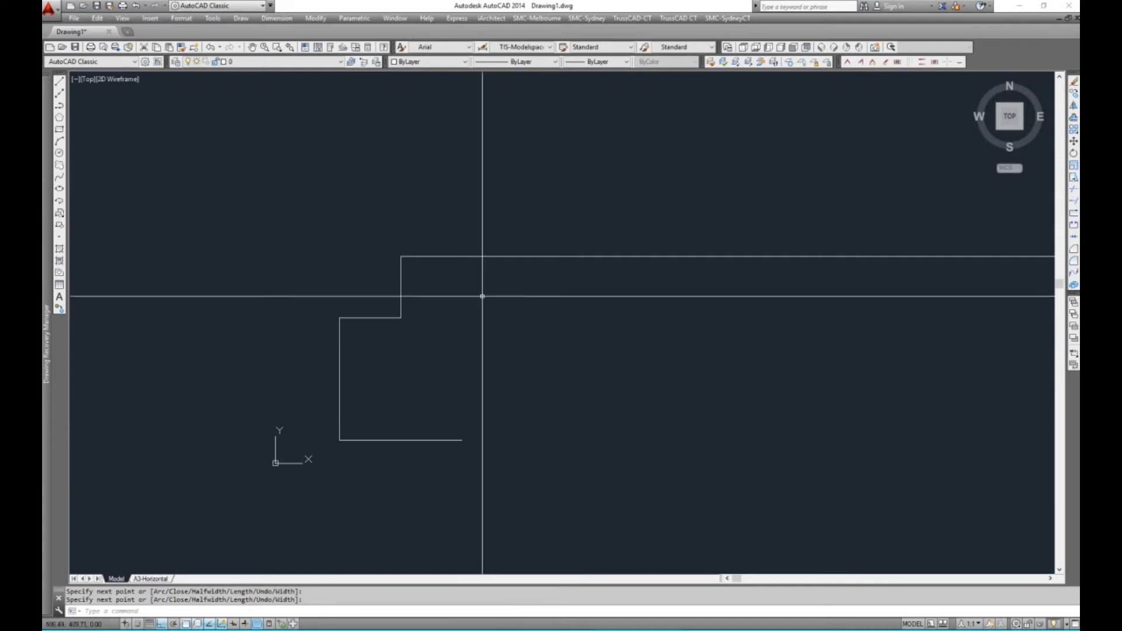
pyautogui.press('Return')
pyautogui.click(462, 440)
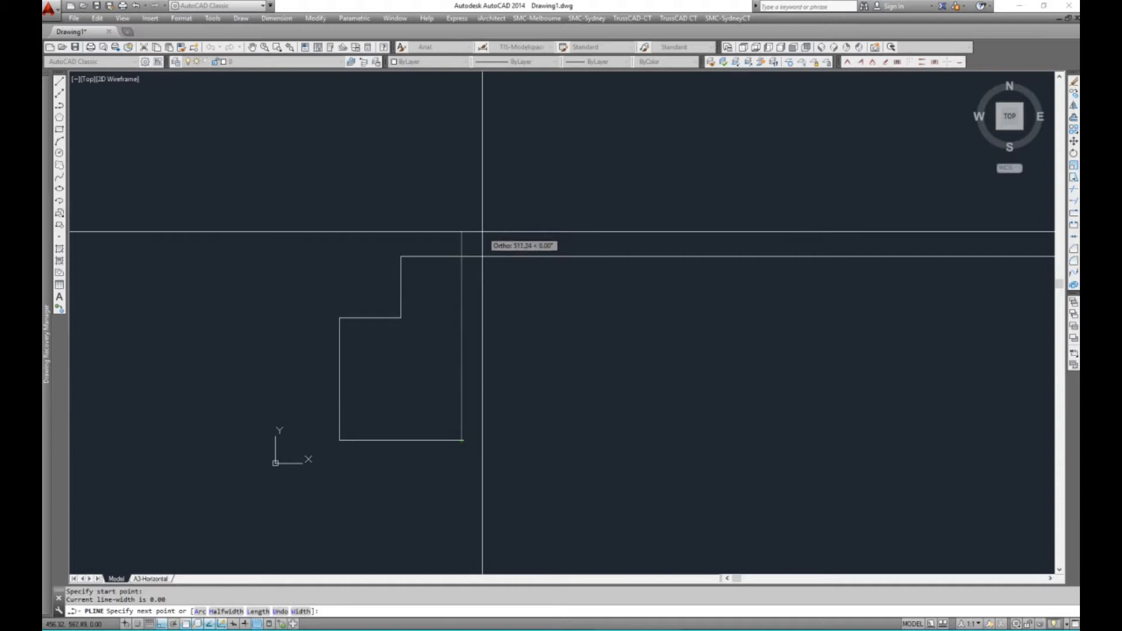
pyautogui.press('Escape')
# Draw a vertical line from the right end of the base line up past the long horizontal run
pyautogui.write('l')
pyautogui.press('Return')
pyautogui.click(465, 441)
pyautogui.click(504, 187)
pyautogui.press('Escape')
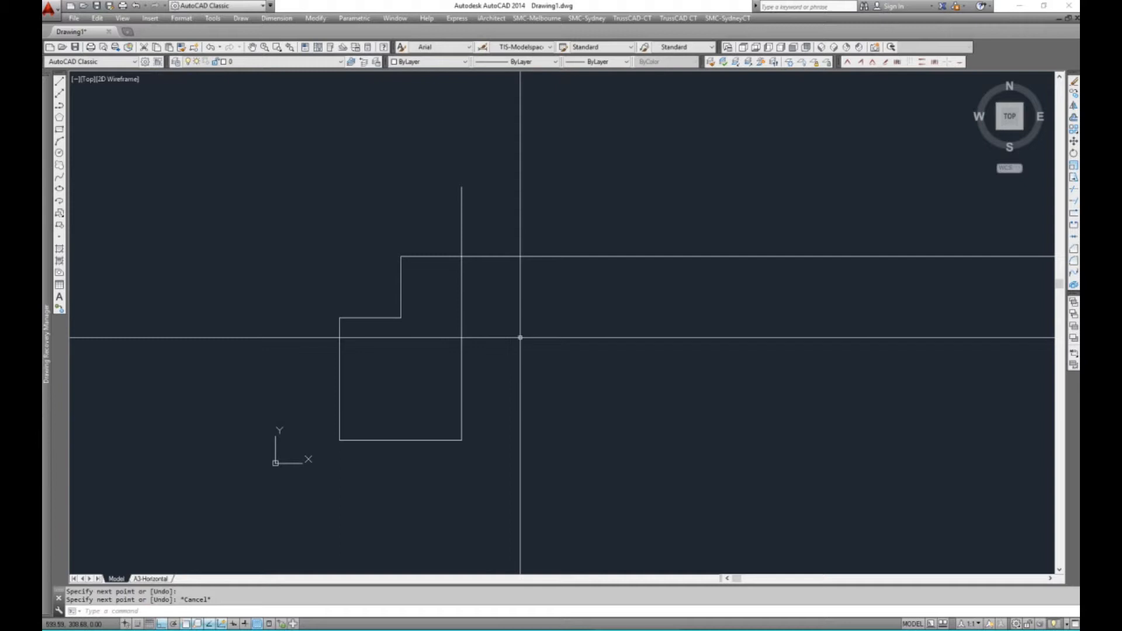
# Offset the tall vertical line 50 to the right
pyautogui.write('o')
pyautogui.press('Return')
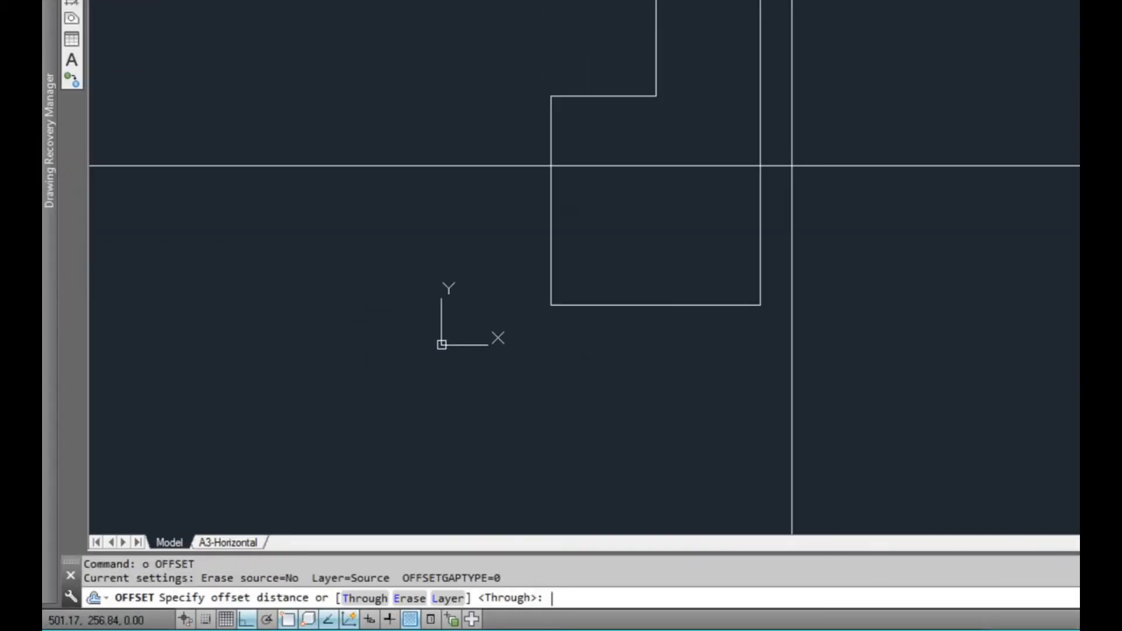
pyautogui.write('50')
pyautogui.press('Return')
pyautogui.click(761, 124)
pyautogui.click(867, 121)
pyautogui.press('Escape')
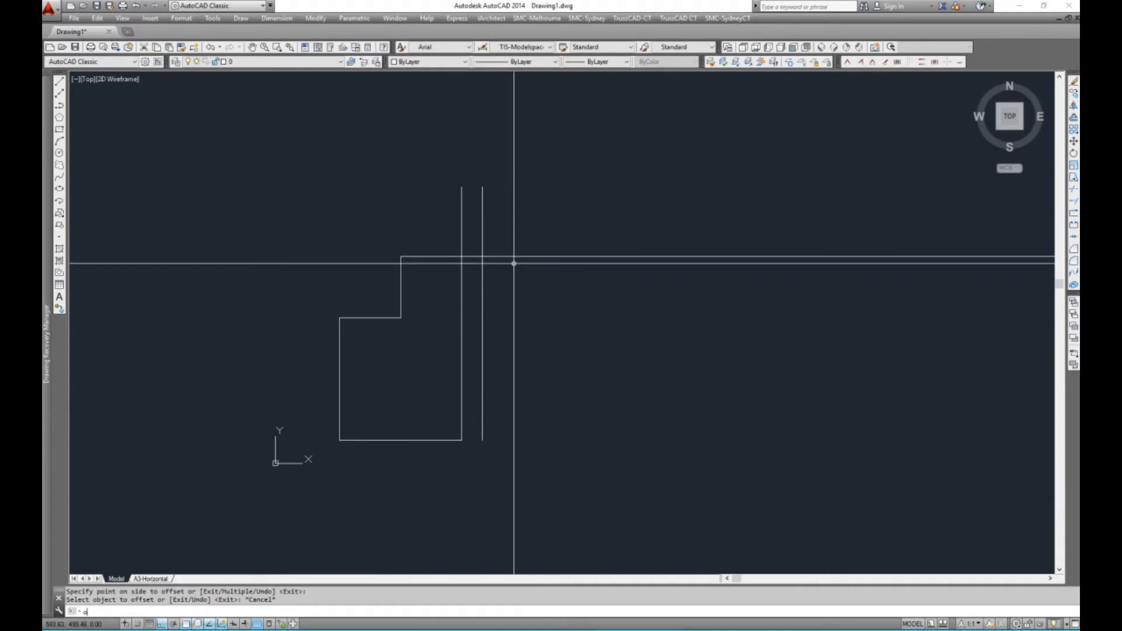
# Offset the stepped polyline 100 downward into the section
pyautogui.write('o')
pyautogui.press('Return')
pyautogui.write('100')
pyautogui.press('Return')
pyautogui.click(514, 257)
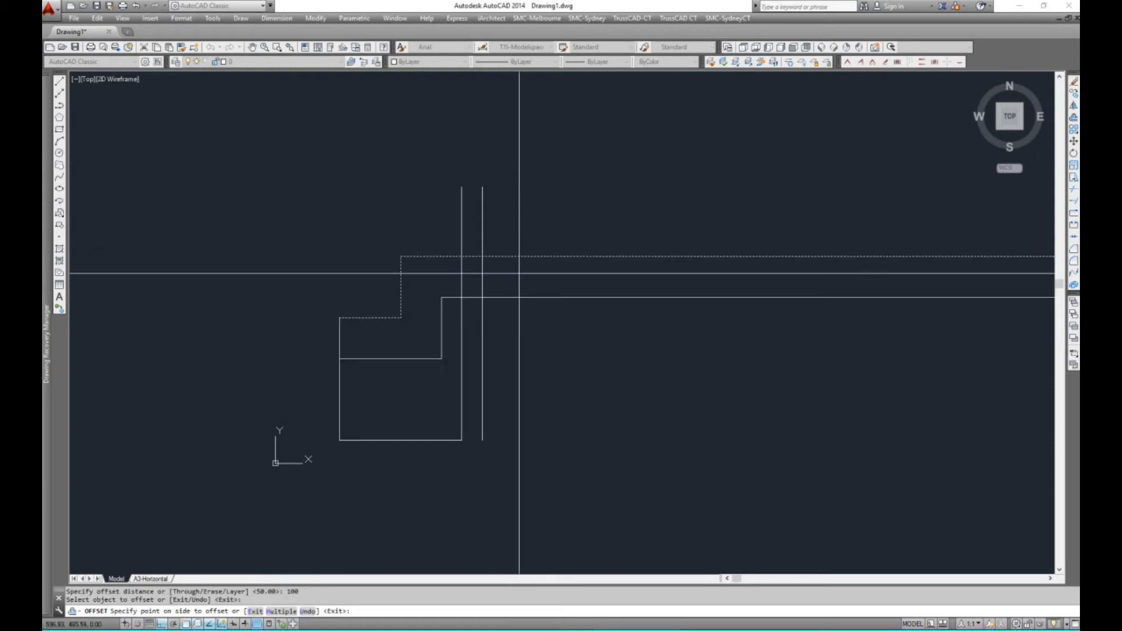
pyautogui.click(523, 298)
pyautogui.press('Escape')
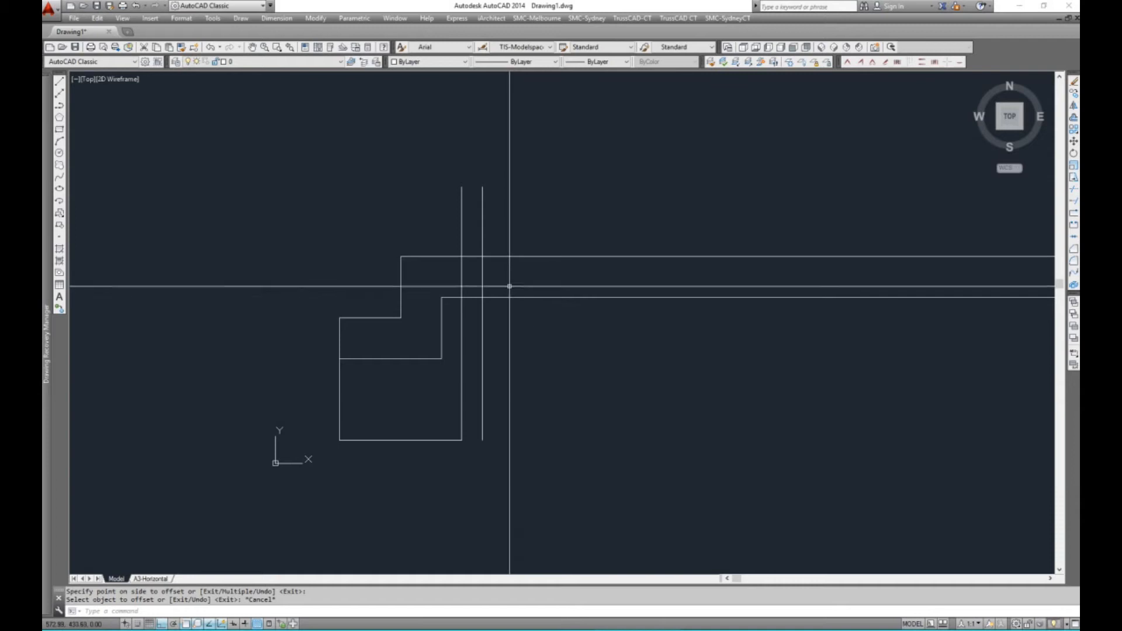
# Offset the inner stepped polyline a further 50 downward
pyautogui.write('o')
pyautogui.press('Return')
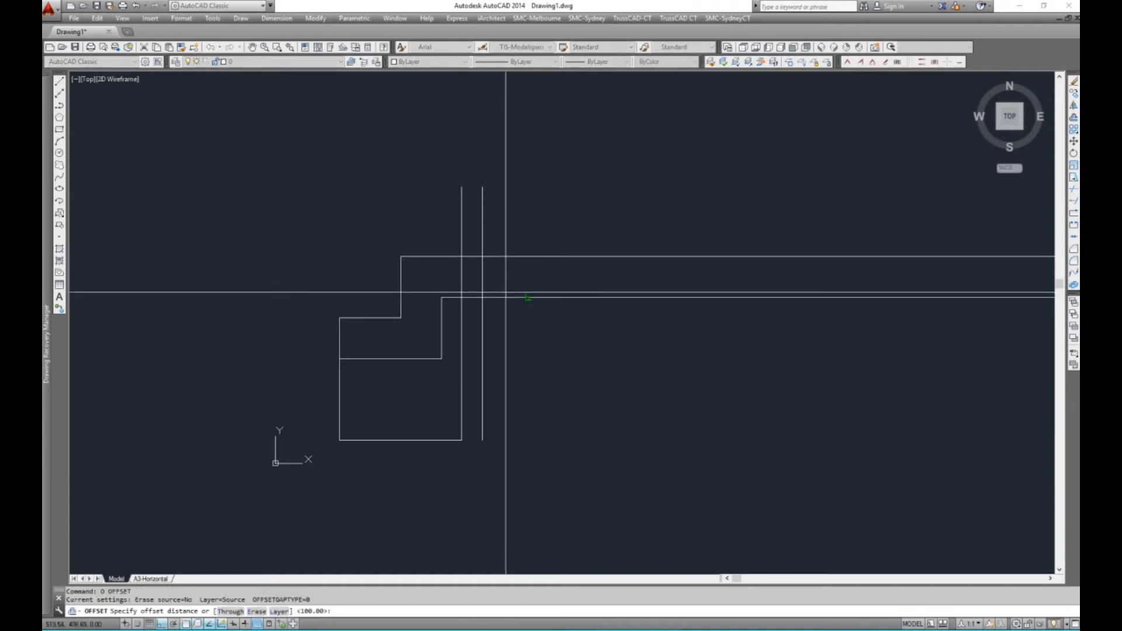
pyautogui.write('50')
pyautogui.press('Return')
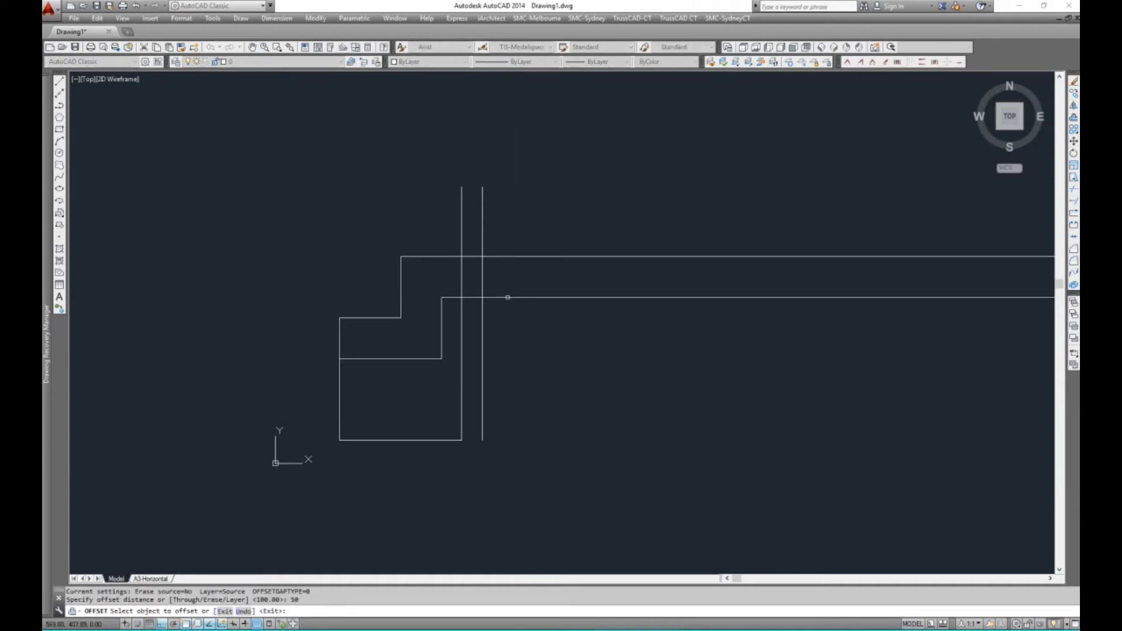
pyautogui.click(507, 298)
pyautogui.click(514, 319)
pyautogui.press('Escape')
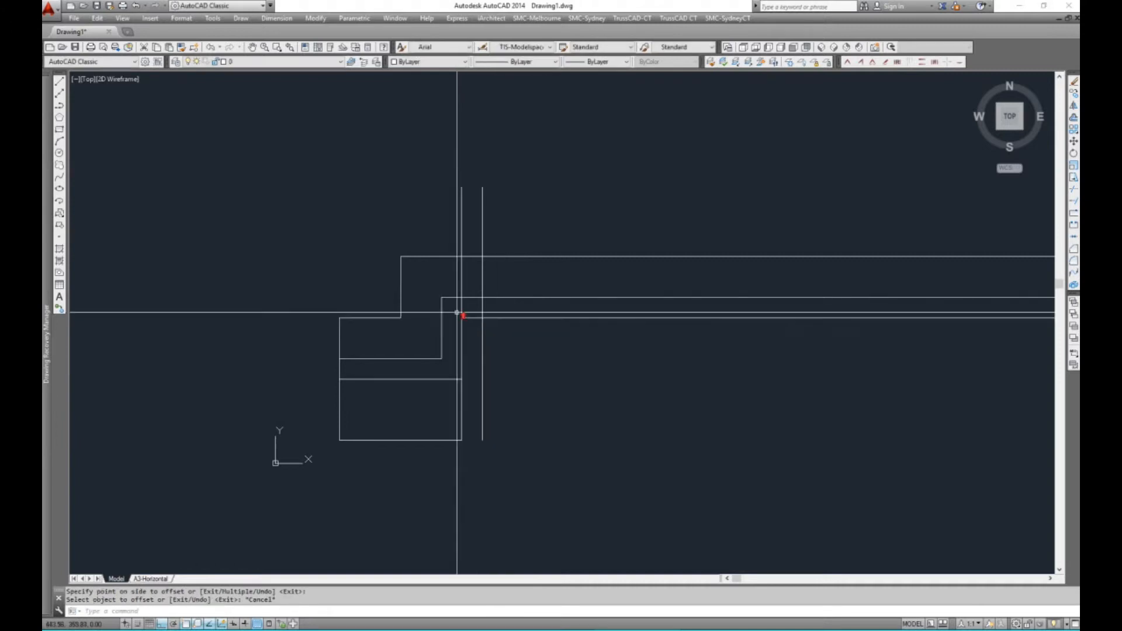
# Draw a diagonal polyline from the lowest stepped line's upper corner to where the middle stepped line crosses the offset vertical line
pyautogui.scroll(2, 462, 311)
pyautogui.write('pl')
pyautogui.press('Return')
pyautogui.click(464, 321)
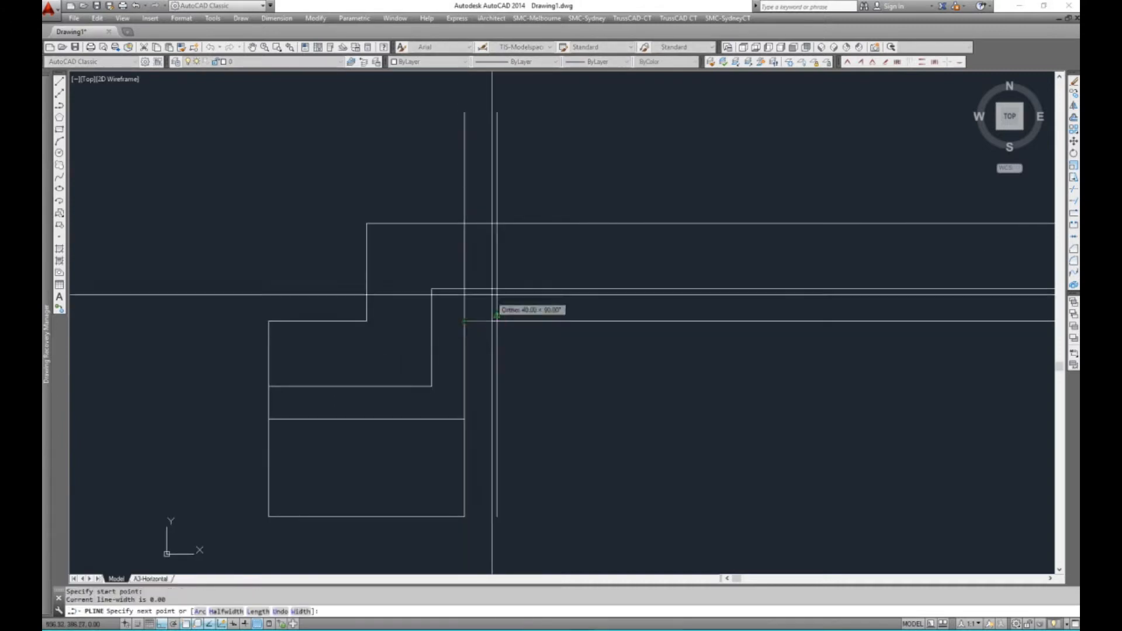
pyautogui.press('Return')
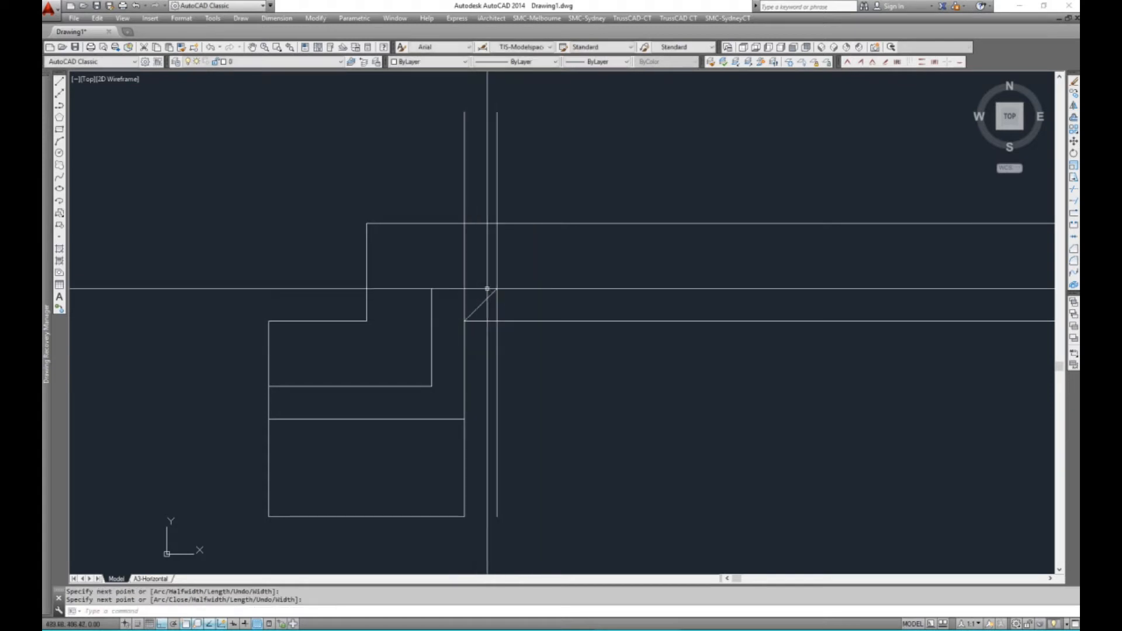
# Trim the middle and lowest stepped lines back to the diagonal, using the diagonal as the cutting edge
pyautogui.scroll(-3, 497, 310)
pyautogui.scroll(3, 499, 301)
pyautogui.write('TR')
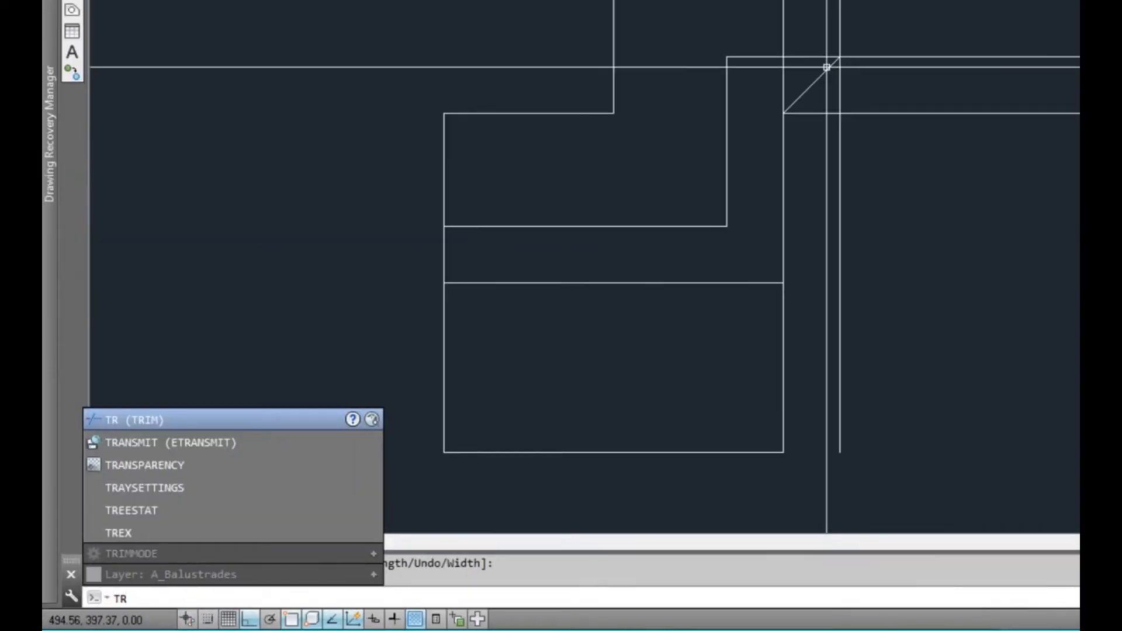
pyautogui.press('Return')
pyautogui.click(823, 73)
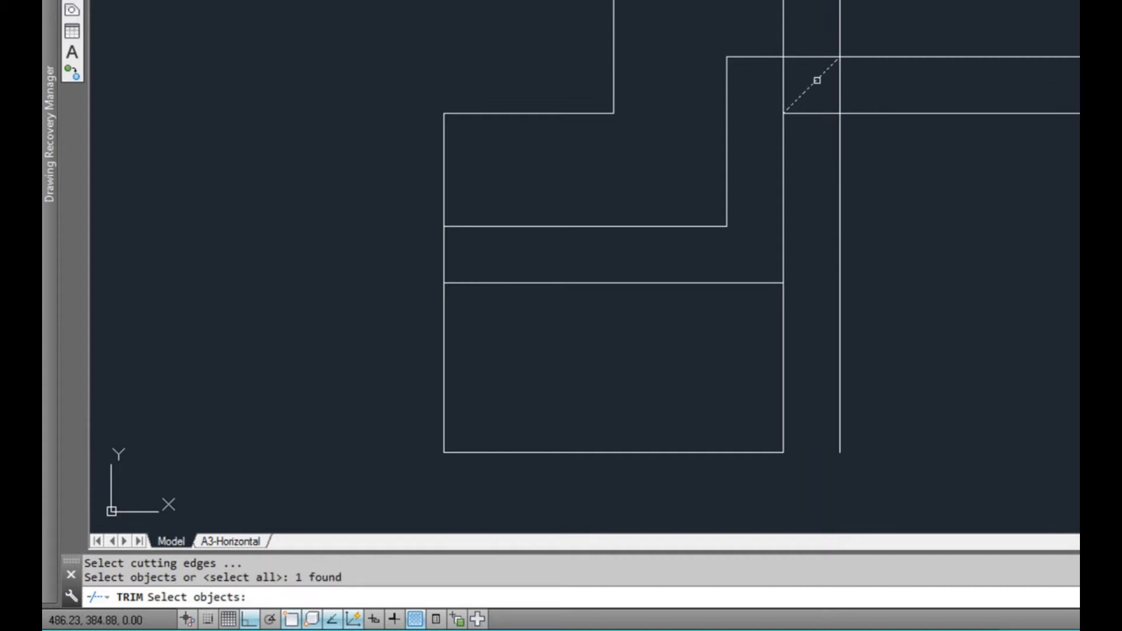
pyautogui.press('Return')
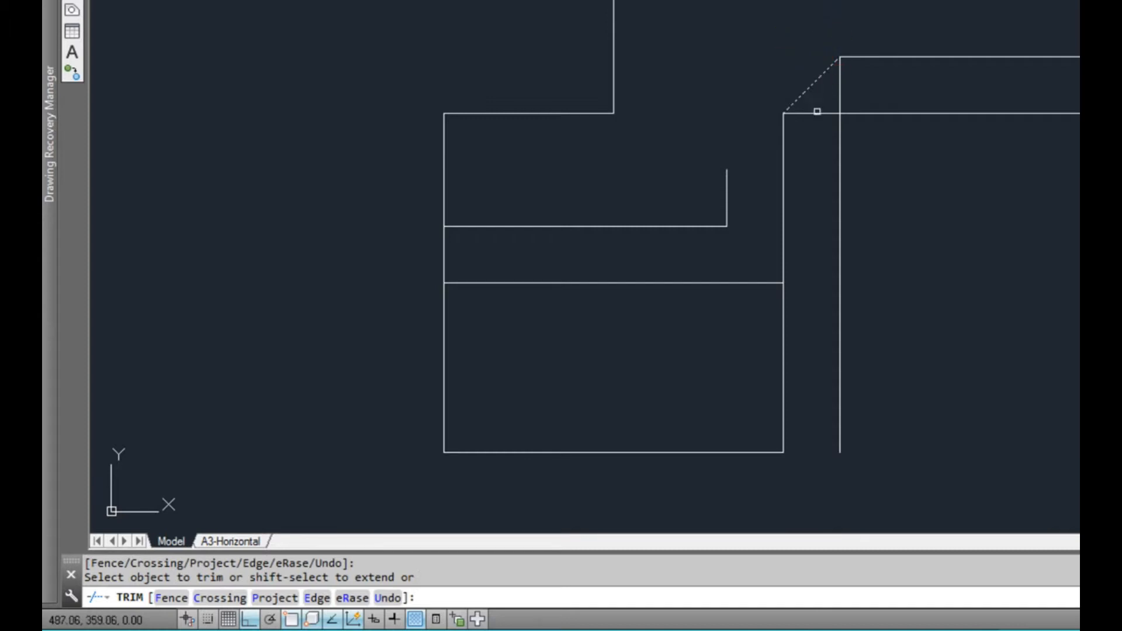
pyautogui.press('Escape')
# Erase the offset vertical line that runs down from the diagonal's upper end
pyautogui.click(847, 108)
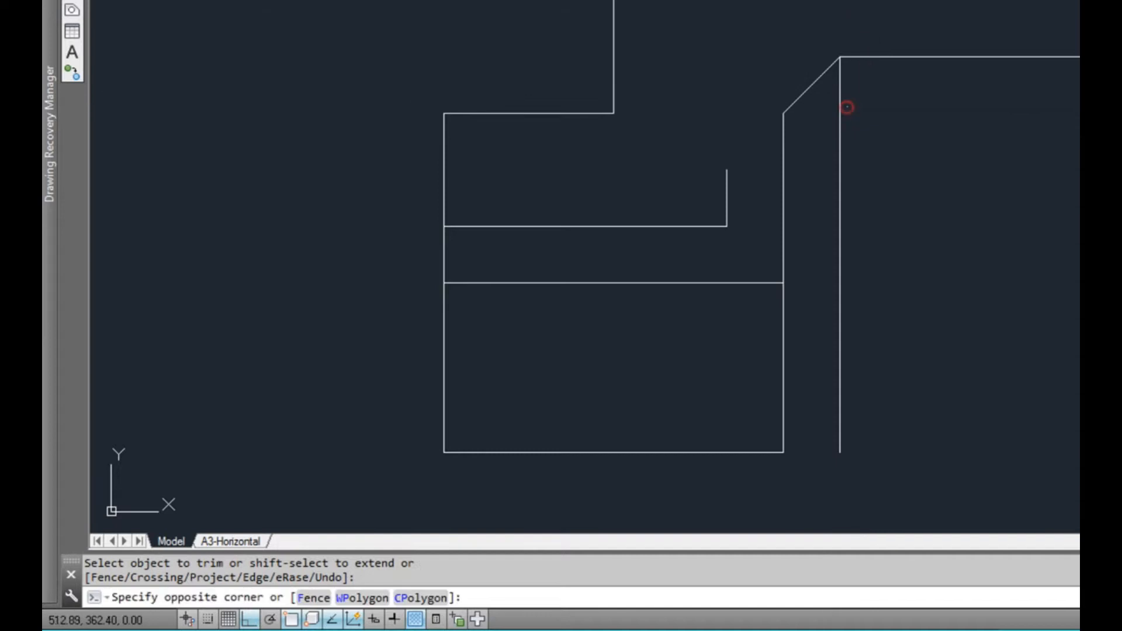
pyautogui.click(815, 133)
pyautogui.moveTo(809, 166); pyautogui.dragTo(770, 108, button='middle')
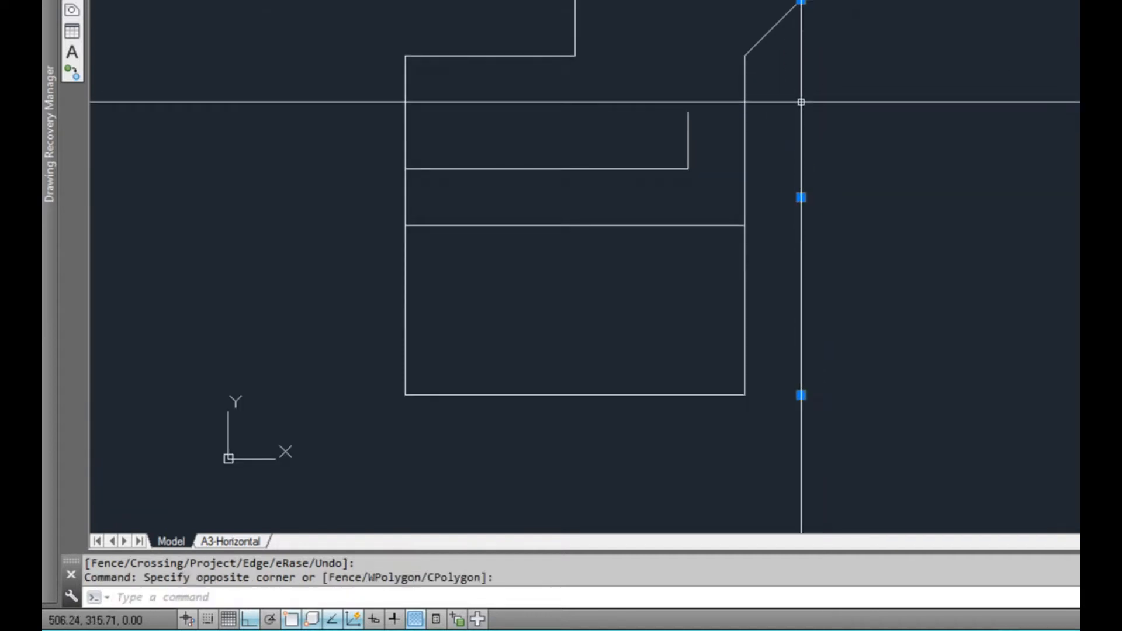
pyautogui.write('e')
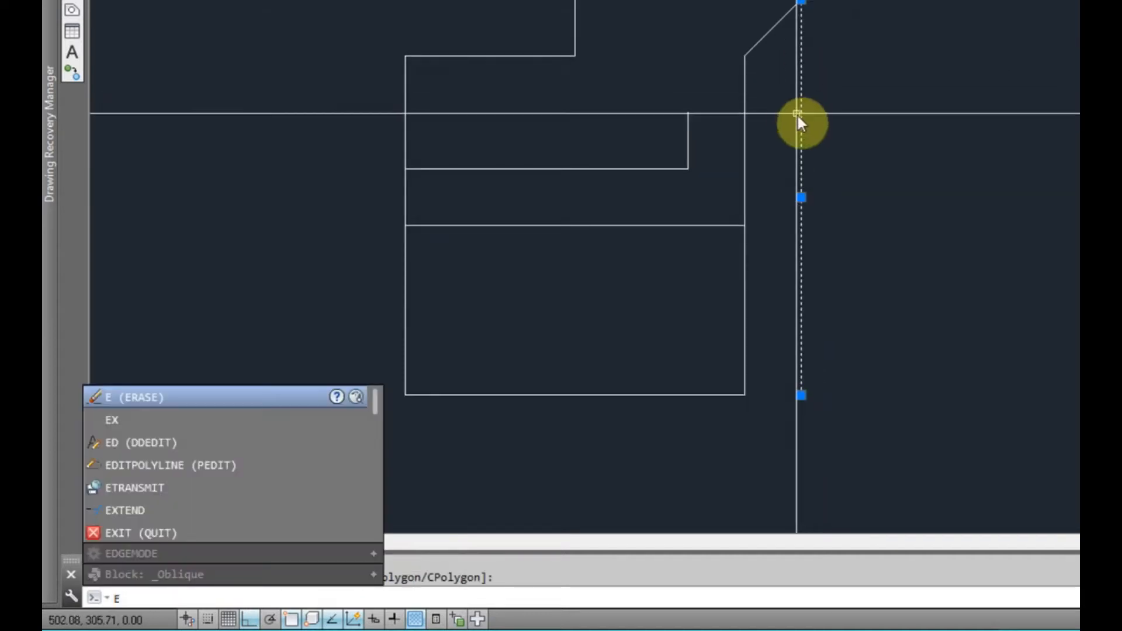
pyautogui.press('Return')
# Erase the two leftover stepped polylines inside the footing outline
pyautogui.moveTo(777, 174); pyautogui.dragTo(797, 125, button='middle')
pyautogui.click(735, 224)
pyautogui.click(664, 88)
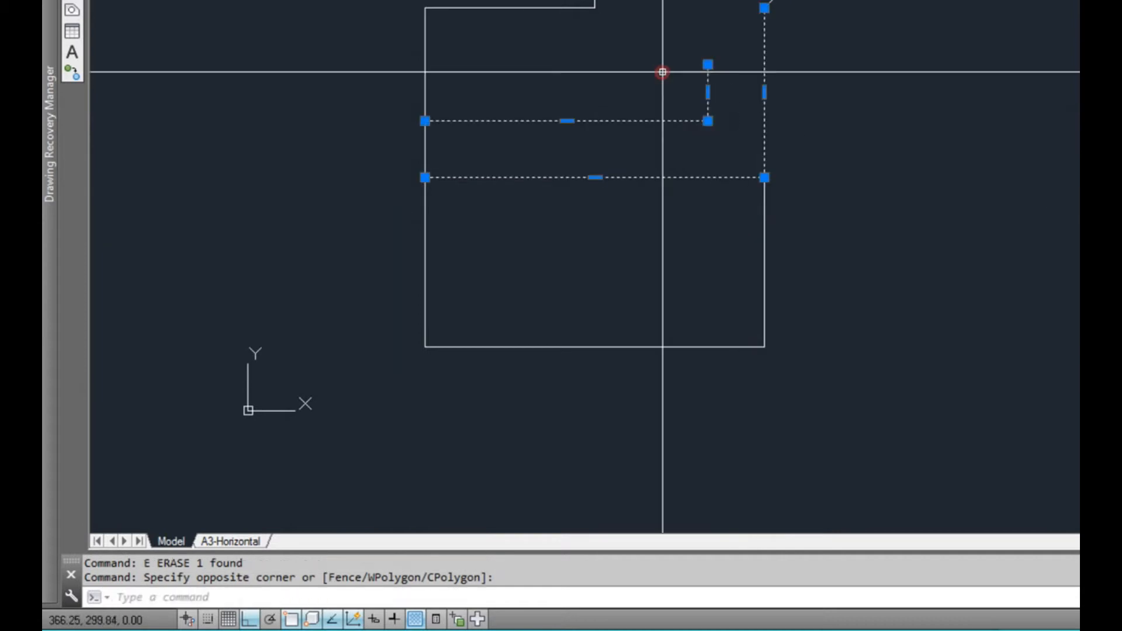
pyautogui.write('e')
pyautogui.press('Return')
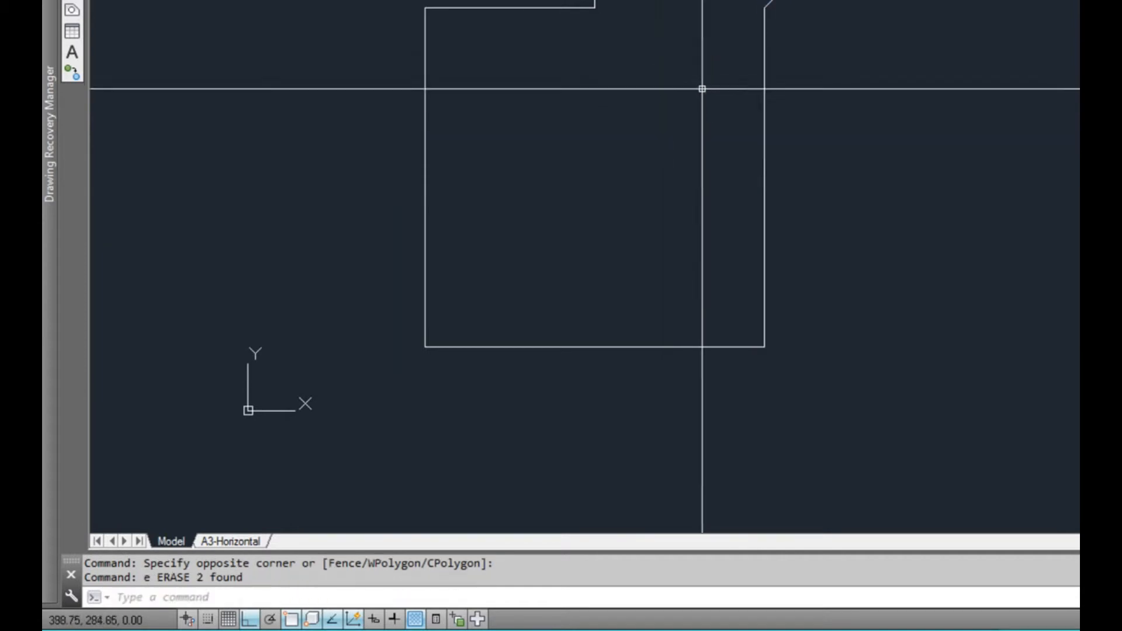
pyautogui.moveTo(520, 343)
pyautogui.mouseDown(button='middle')
pyautogui.moveTo(456, 362)
pyautogui.moveTo(478, 328)
pyautogui.mouseUp(button='middle')
pyautogui.scroll(2, 470, 321)
pyautogui.click(471, 323)
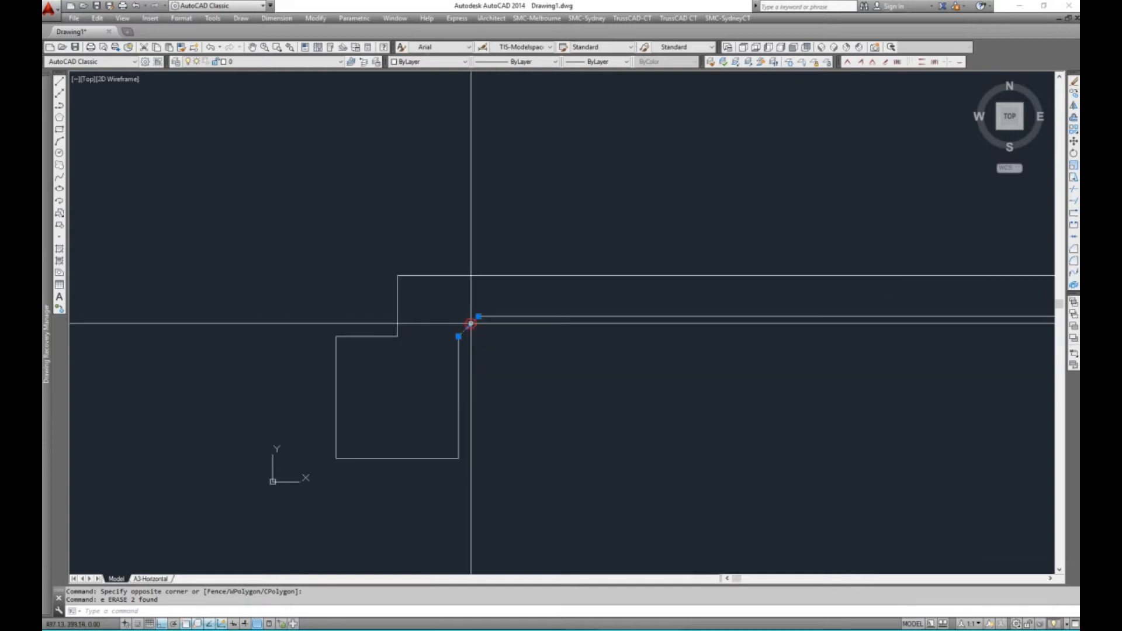
pyautogui.press('Escape')
pyautogui.moveTo(396, 324)
pyautogui.mouseDown(button='middle')
pyautogui.moveTo(389, 303)
pyautogui.moveTo(363, 300)
pyautogui.mouseUp(button='middle')
pyautogui.press('Escape')
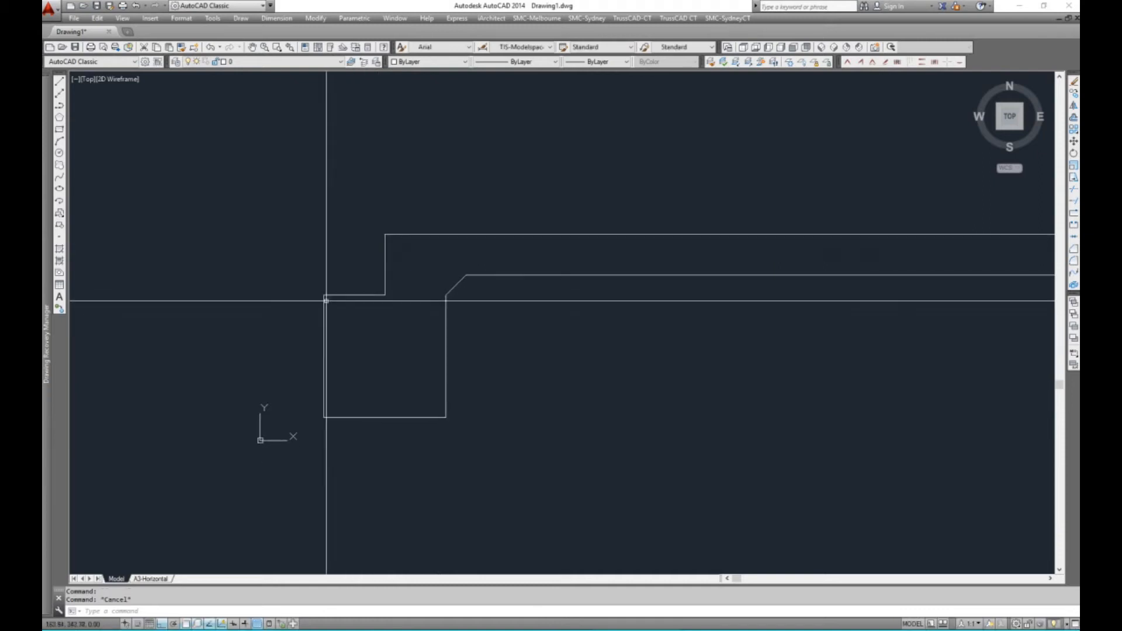
# Fillet the corner between the footing's top ledge and its outer vertical side with radius 0
pyautogui.scroll(2, 333, 295)
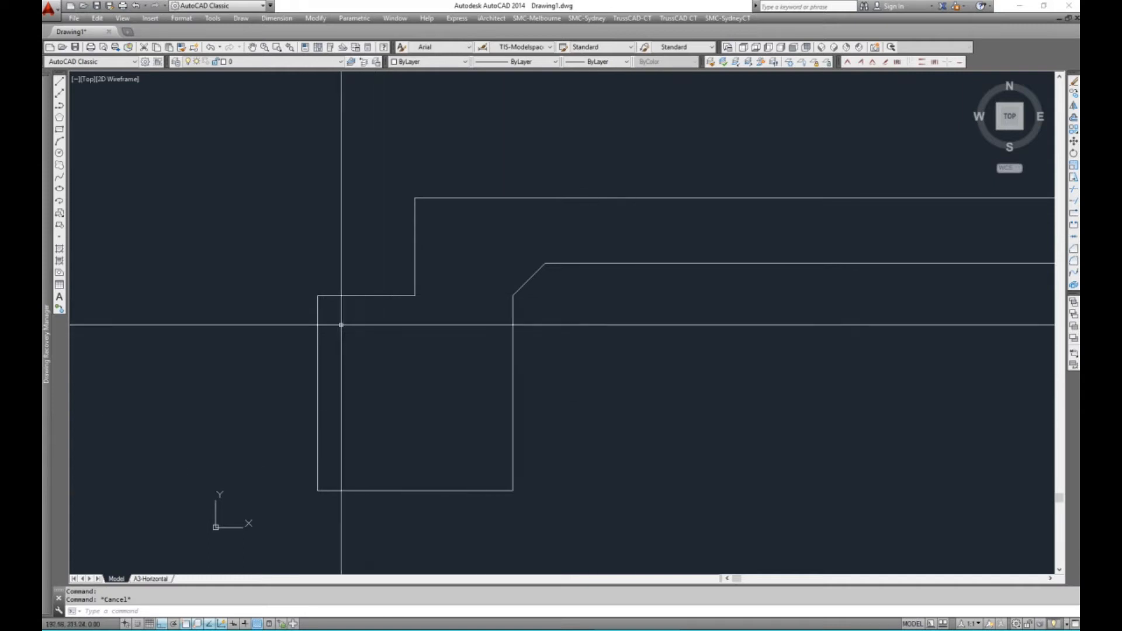
pyautogui.write('F')
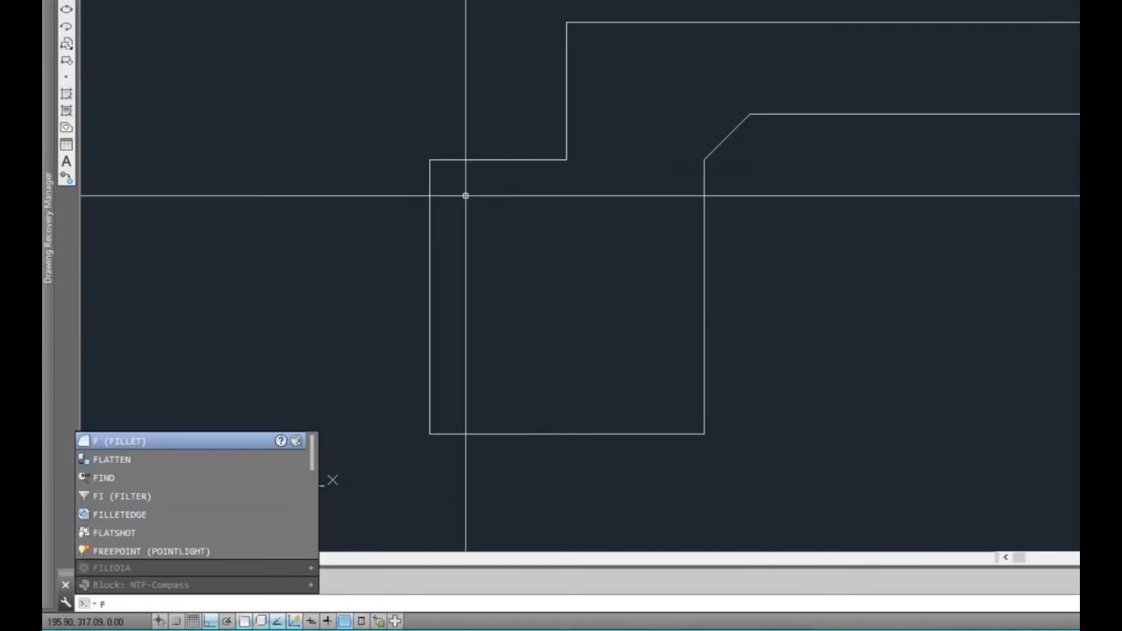
pyautogui.press('Return')
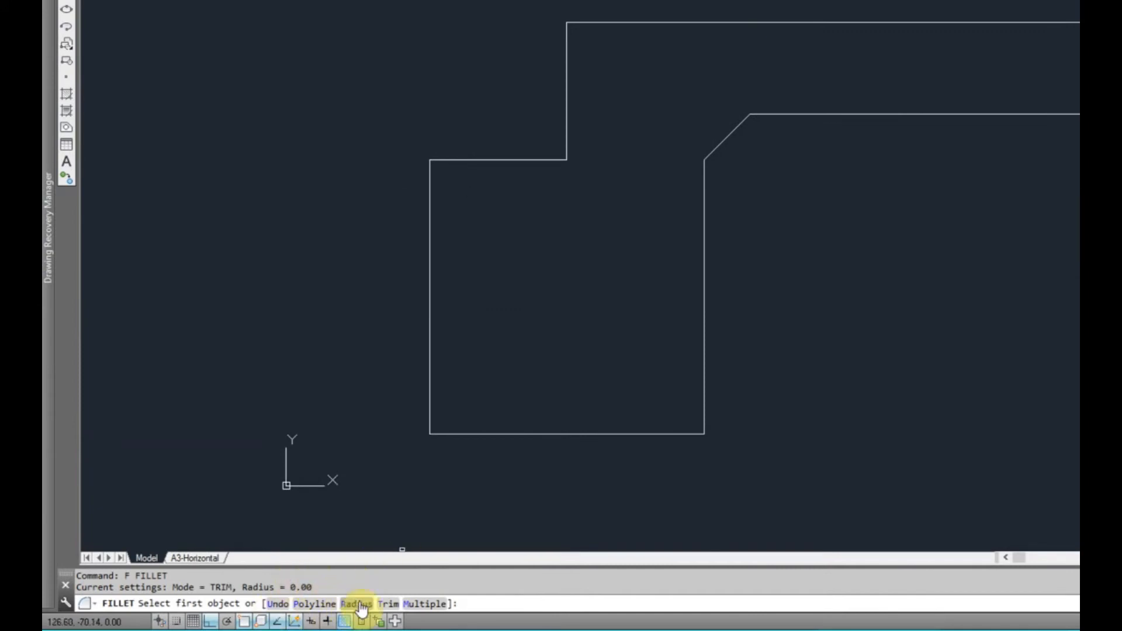
pyautogui.write('r')
pyautogui.press('Return')
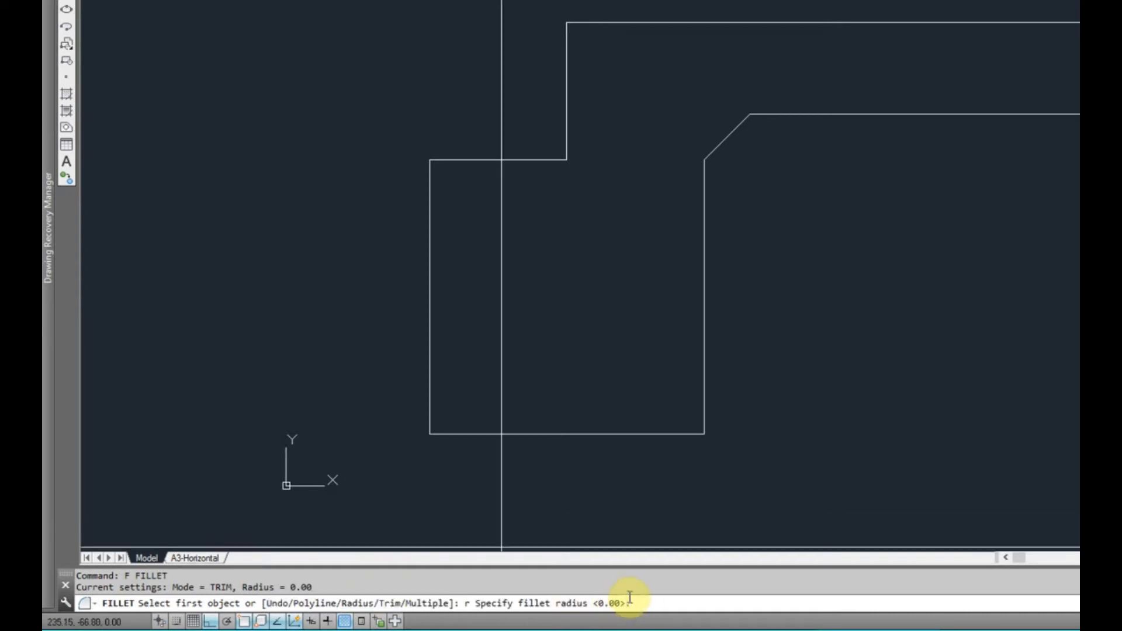
pyautogui.write('0')
pyautogui.press('Return')
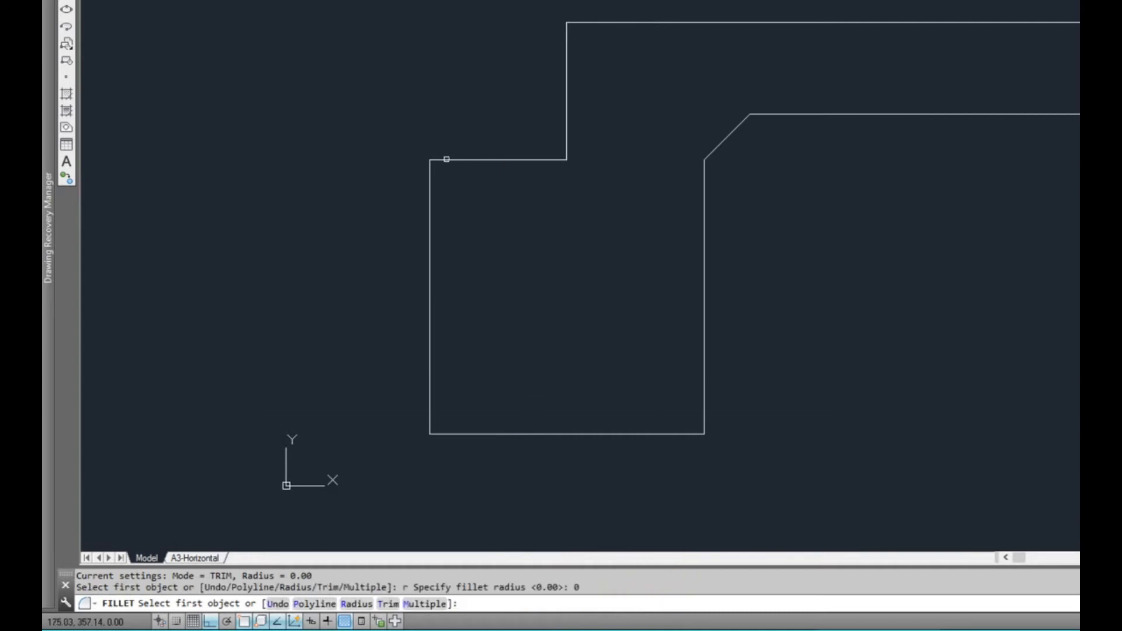
pyautogui.click(446, 159)
pyautogui.click(431, 174)
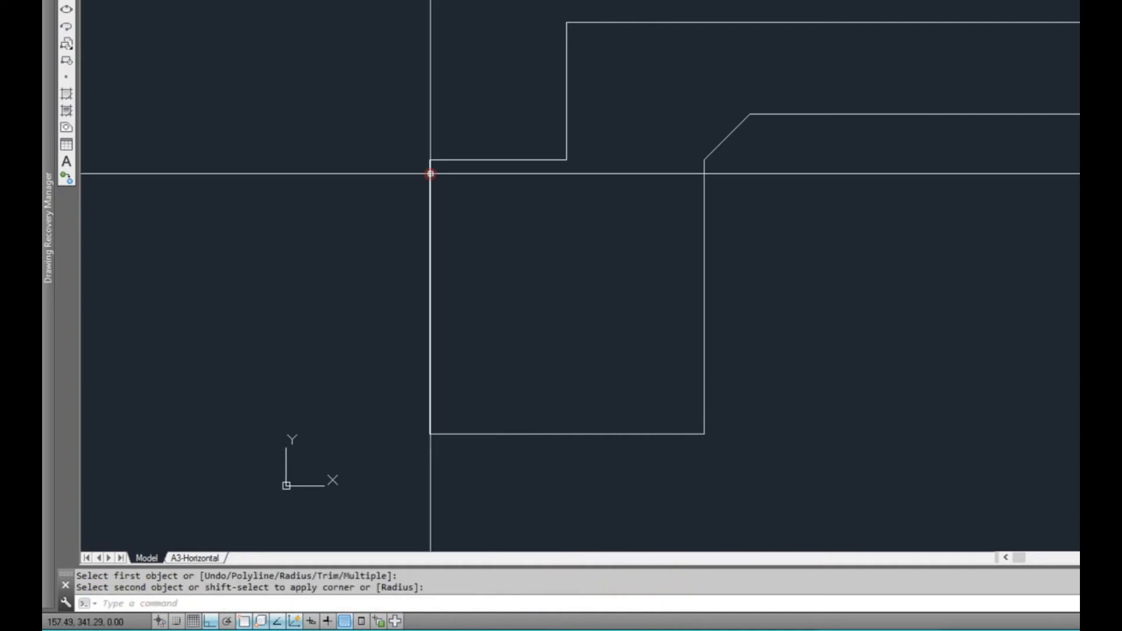
pyautogui.click(431, 268)
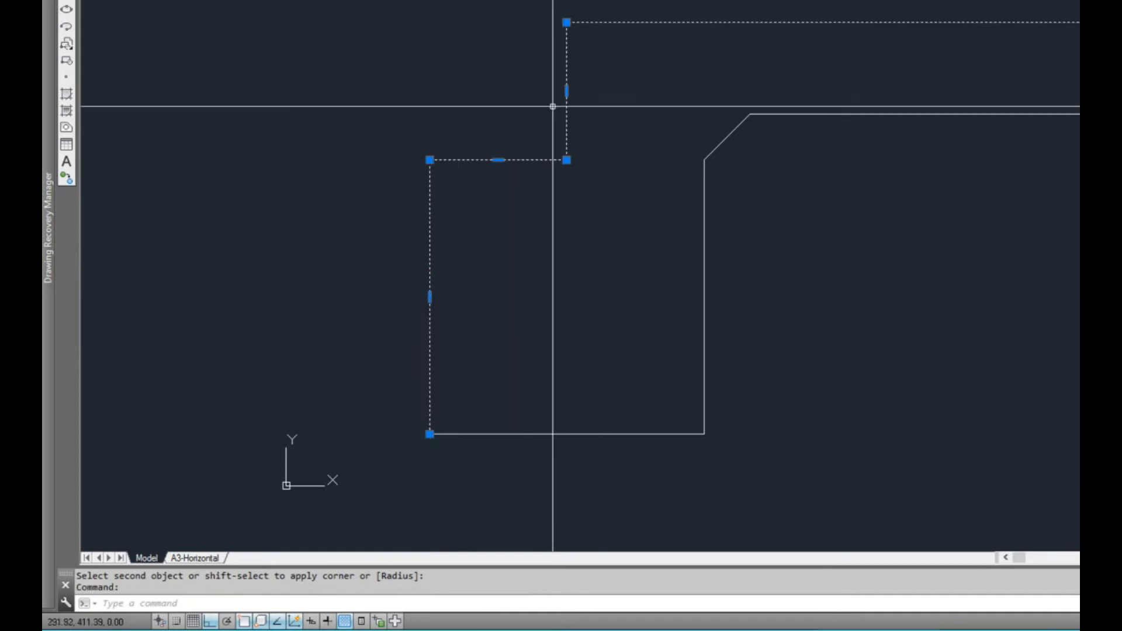
pyautogui.moveTo(606, 282); pyautogui.dragTo(545, 214, button='middle')
pyautogui.press('Escape')
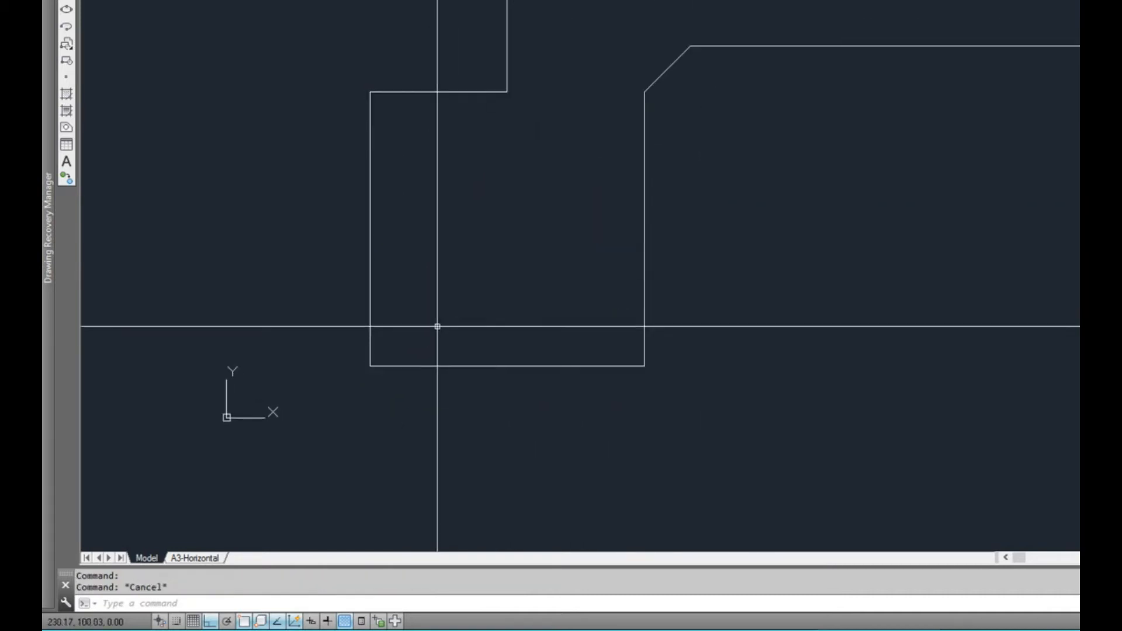
# Fillet both bottom corners of the footing with radius 0, joining its base to the two vertical sides
pyautogui.write('f')
pyautogui.press('Return')
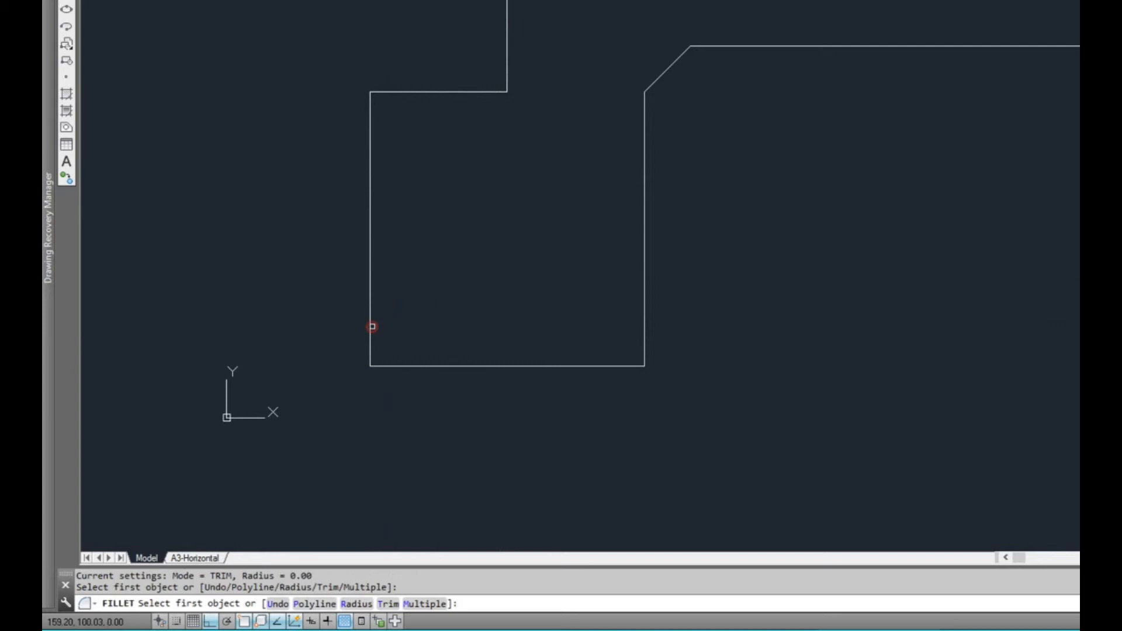
pyautogui.click(412, 366)
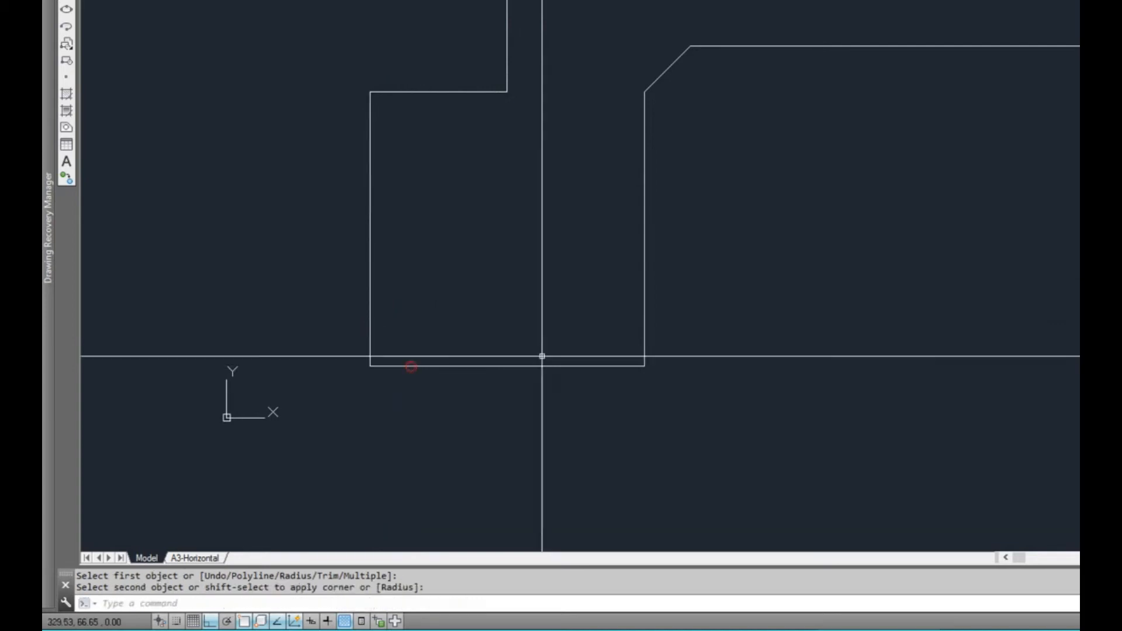
pyautogui.press('Return')
pyautogui.click(629, 366)
pyautogui.click(645, 332)
# Fillet the diagonal with the slab's underside line at radius 0 to join them
pyautogui.press('Return')
pyautogui.click(663, 72)
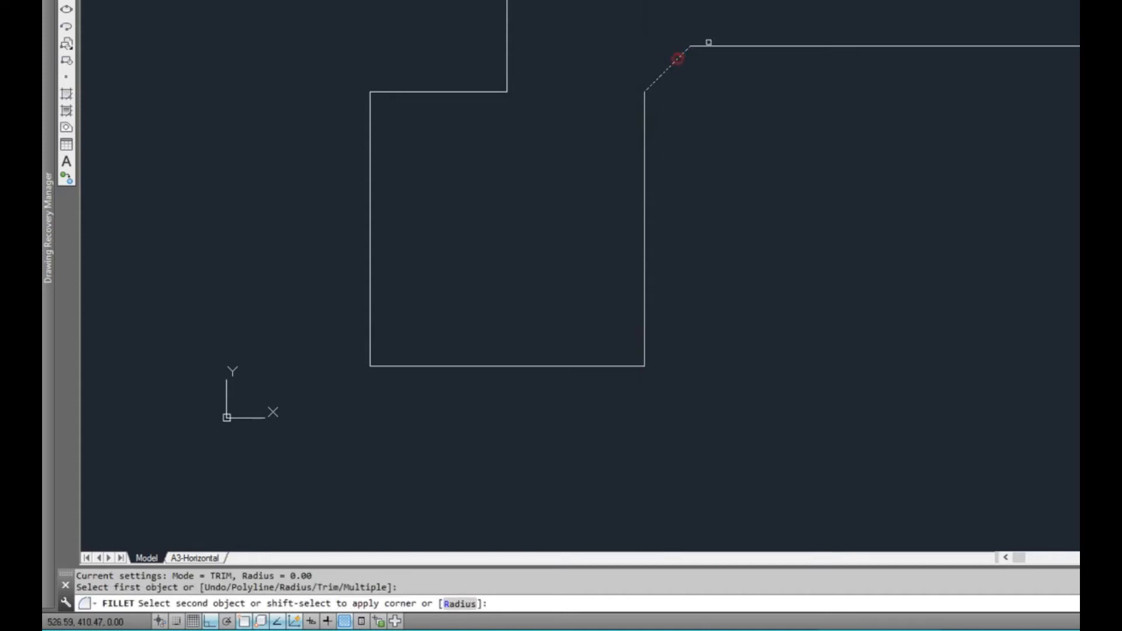
pyautogui.click(713, 46)
pyautogui.hotkey('ctrl', 'a')
pyautogui.scroll(-2, 847, 195)
pyautogui.moveTo(847, 195); pyautogui.dragTo(694, 283, button='middle')
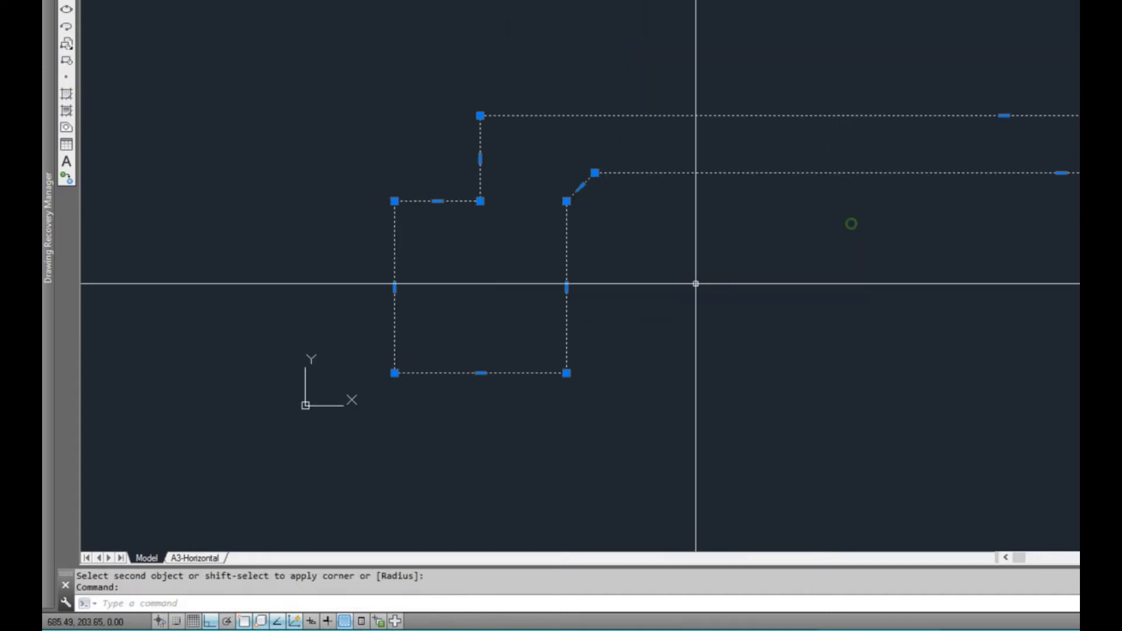
pyautogui.scroll(-2, 814, 210)
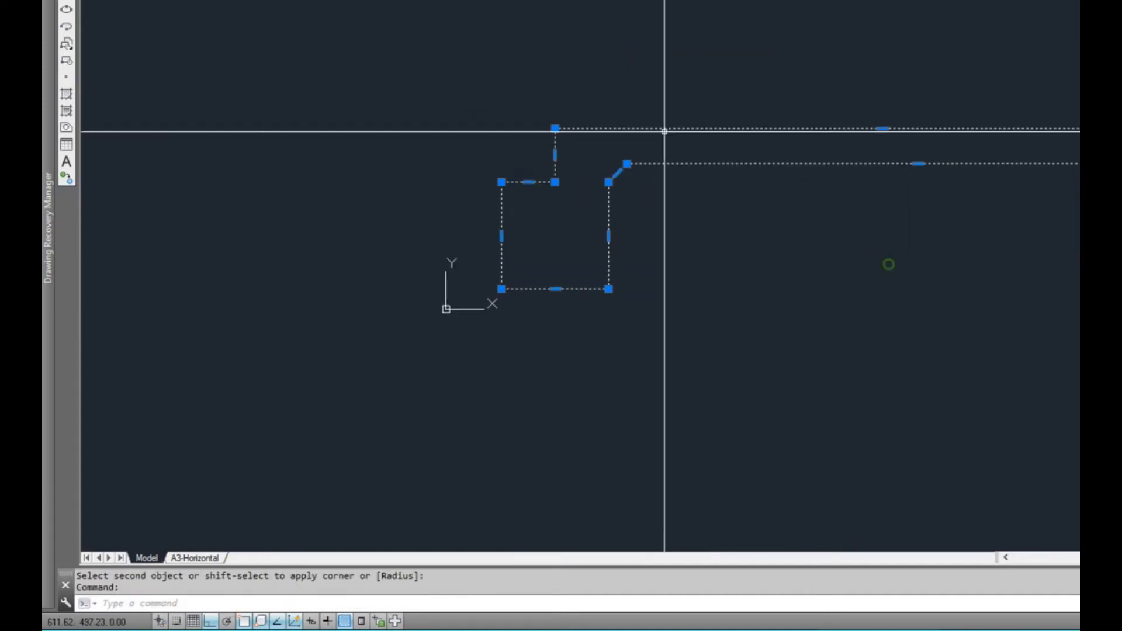
pyautogui.press('Escape')
pyautogui.moveTo(835, 283); pyautogui.dragTo(794, 258, button='middle')
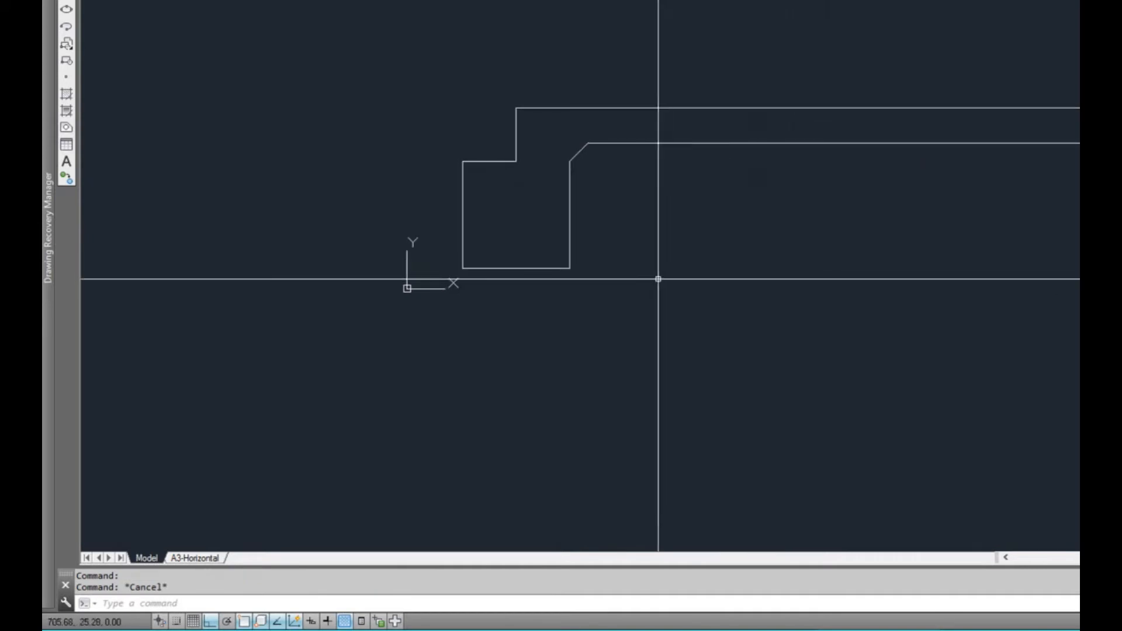
# Draw a polyline over the diagonal, down the footing's inner side and along its base to the outer bottom corner
pyautogui.scroll(2, 520, 179)
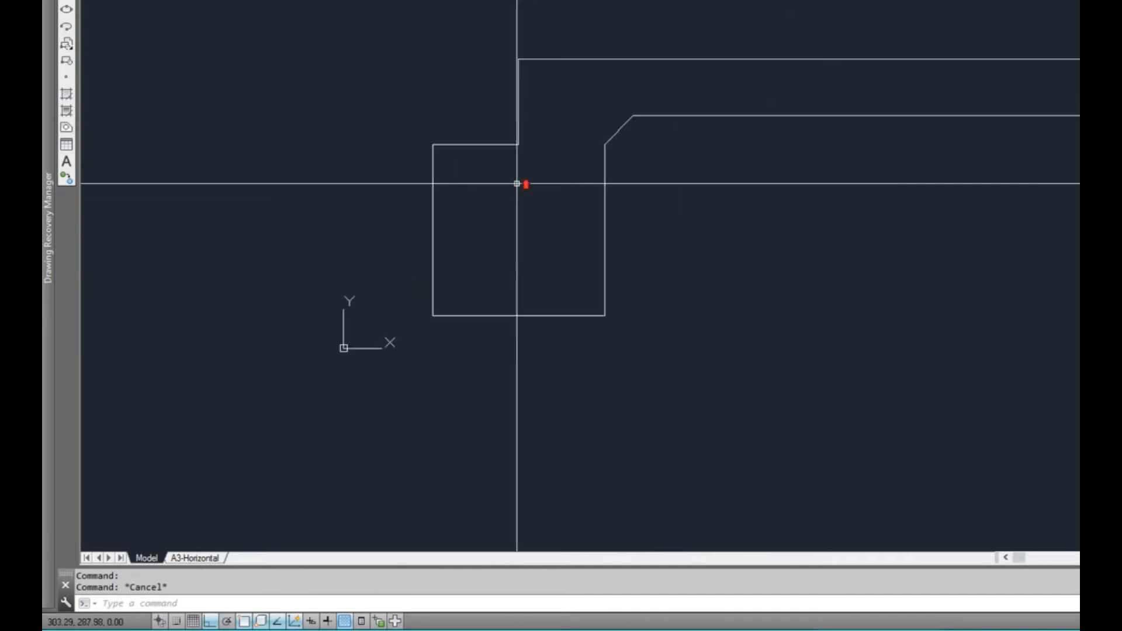
pyautogui.write('pl')
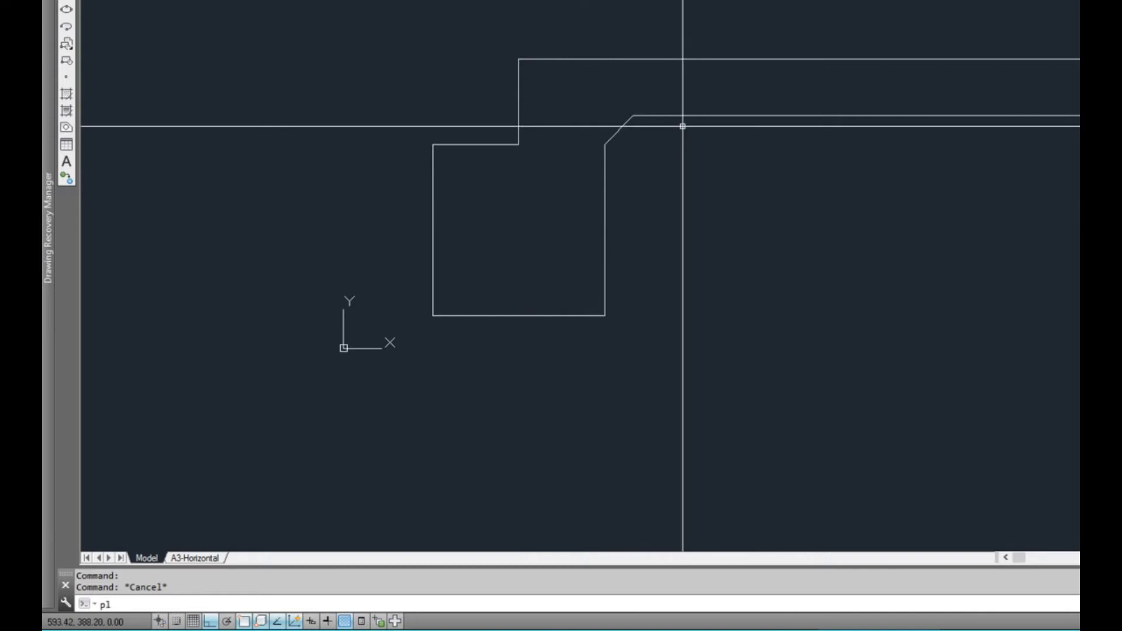
pyautogui.press('Return')
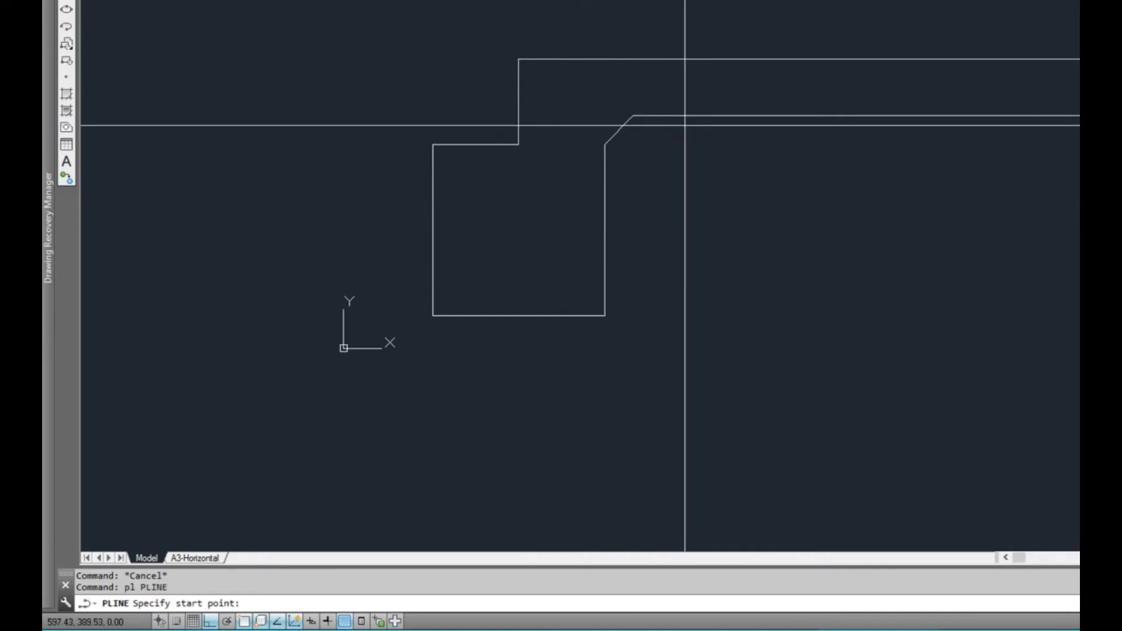
pyautogui.click(635, 117)
pyautogui.click(603, 145)
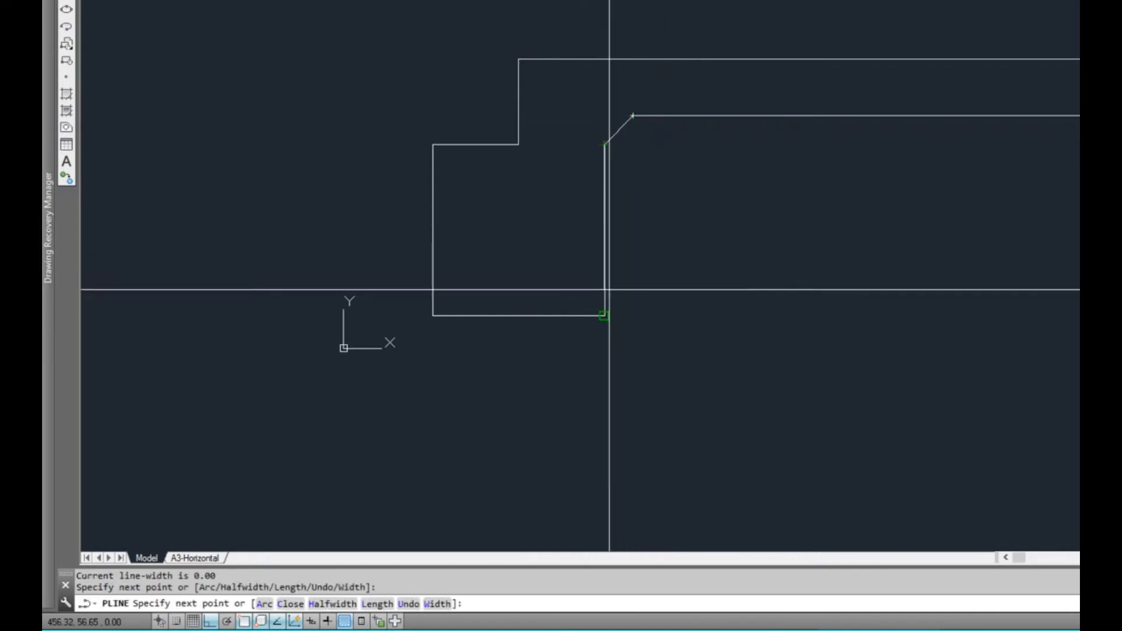
pyautogui.click(605, 315)
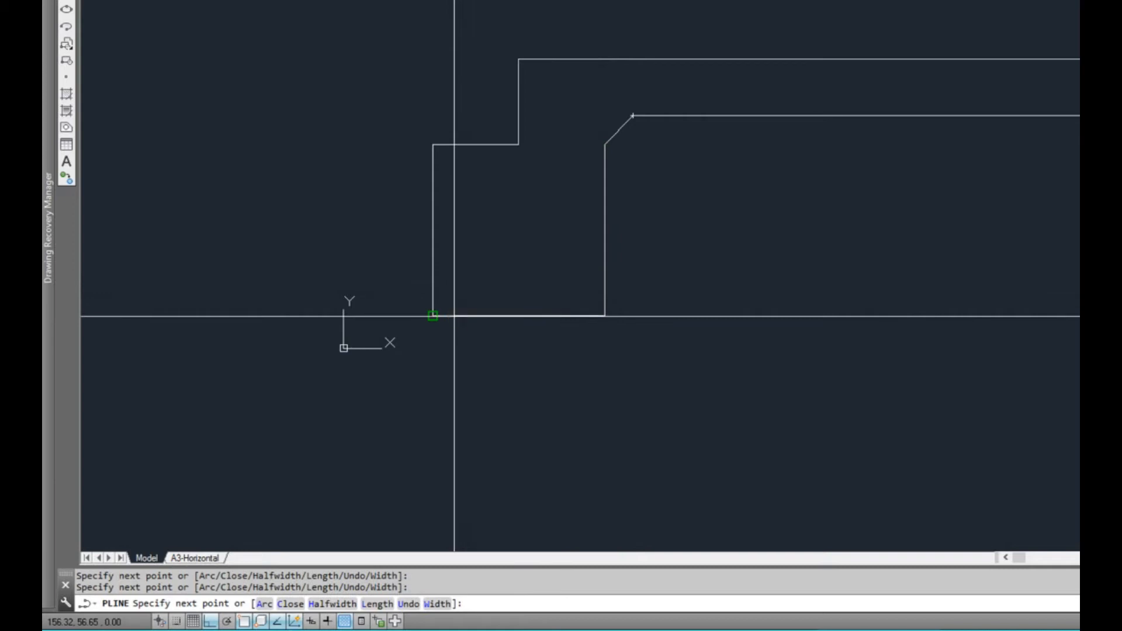
pyautogui.click(454, 316)
pyautogui.scroll(-2, 548, 280)
pyautogui.press('Return')
pyautogui.click(584, 261)
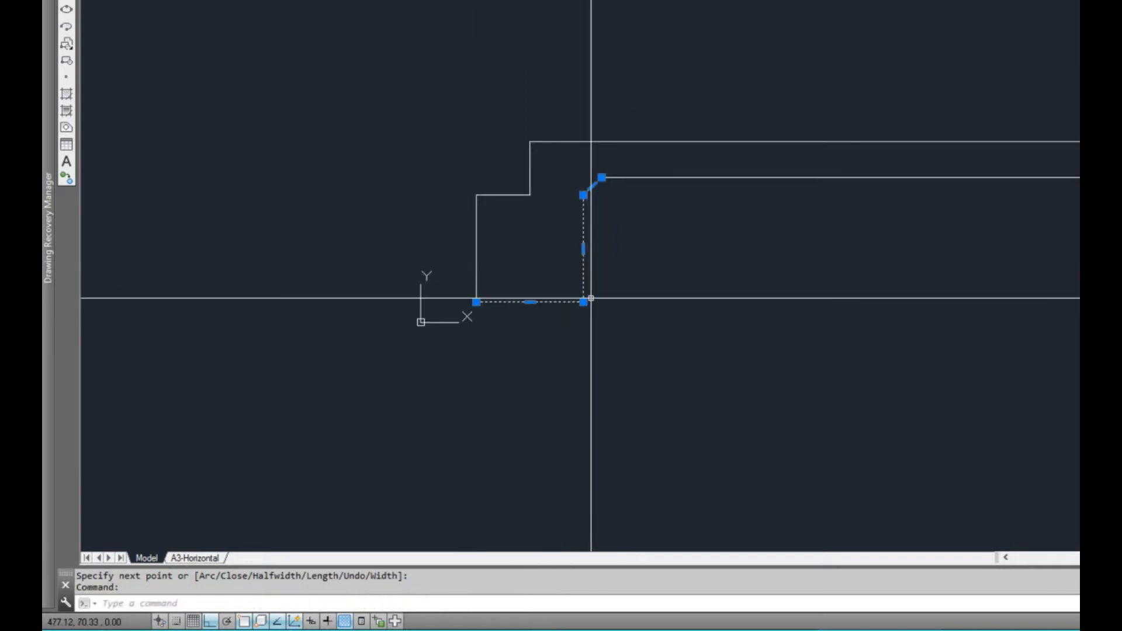
pyautogui.click(584, 301)
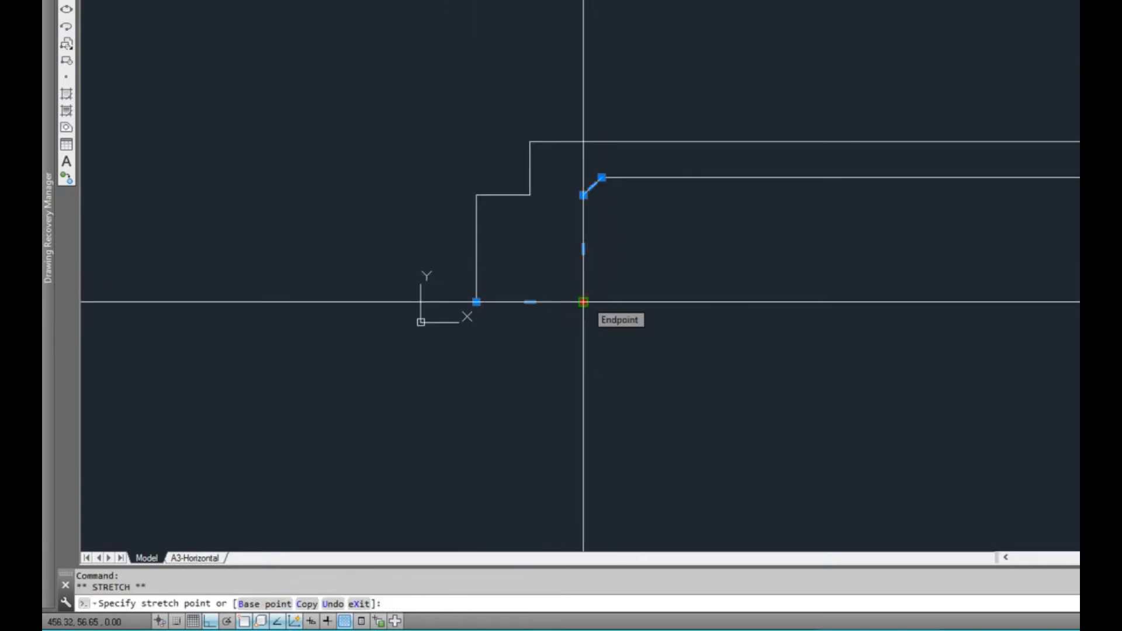
pyautogui.press('Escape')
pyautogui.scroll(2, 584, 272)
pyautogui.moveTo(596, 235); pyautogui.dragTo(567, 251, button='middle')
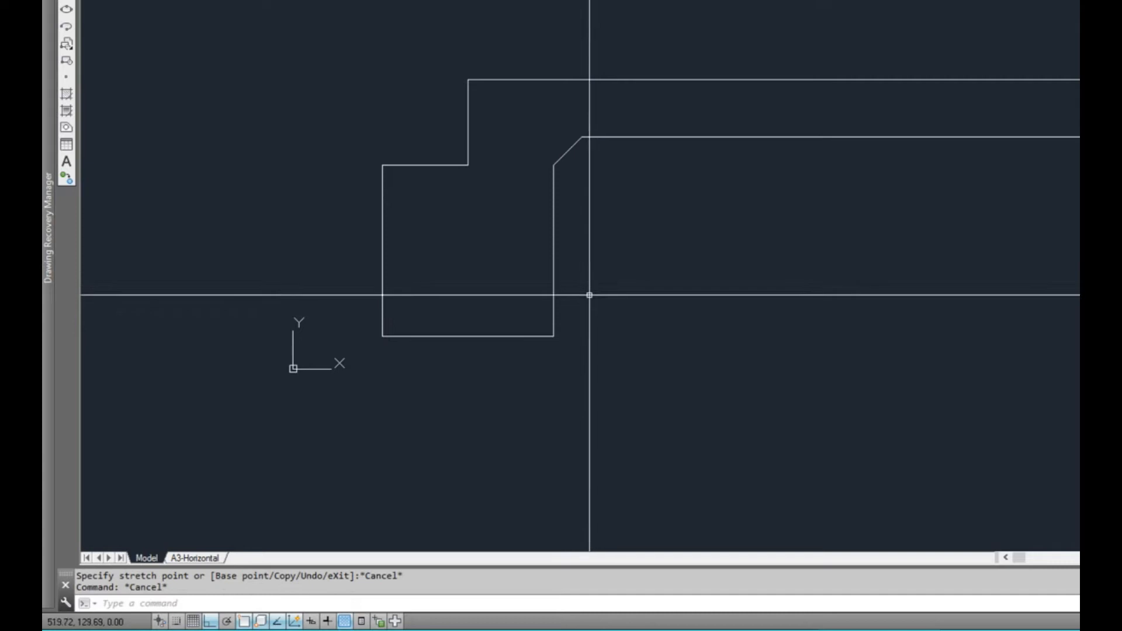
# Move the newly drawn polyline horizontally about 1035 to the right, under the slab
pyautogui.write('m')
pyautogui.press('Return')
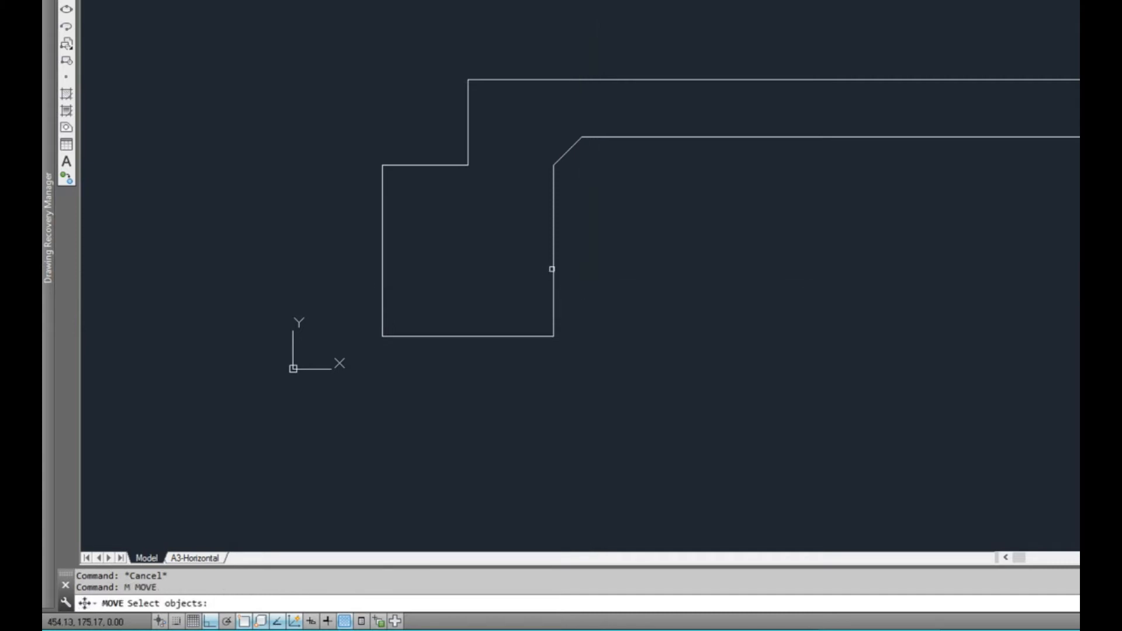
pyautogui.press('Return')
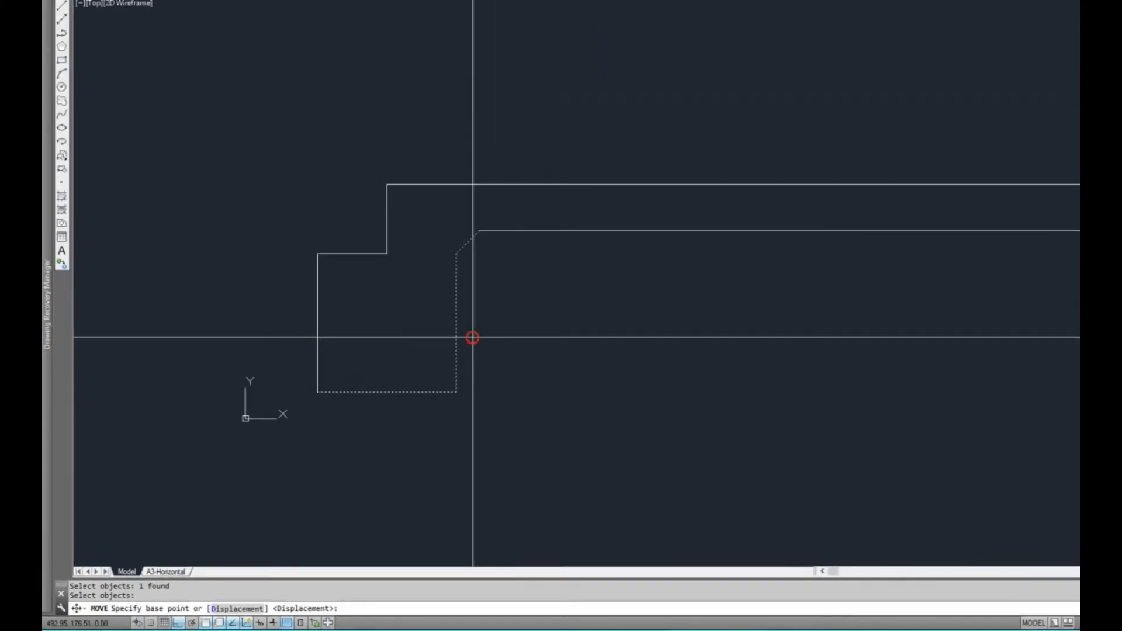
pyautogui.click(473, 338)
pyautogui.click(952, 339)
pyautogui.moveTo(878, 370); pyautogui.dragTo(720, 363, button='middle')
pyautogui.press('Escape')
pyautogui.press('Escape')
pyautogui.moveTo(802, 363)
pyautogui.mouseDown(button='middle')
pyautogui.moveTo(651, 351)
pyautogui.moveTo(637, 360)
pyautogui.mouseUp(button='middle')
# Move the copied beam polyline about 240 further to the right along the slab's underside, using its bottom corner as base point
pyautogui.scroll(-1, 651, 351)
pyautogui.click(653, 351)
pyautogui.click(616, 334)
pyautogui.scroll(1, 635, 347)
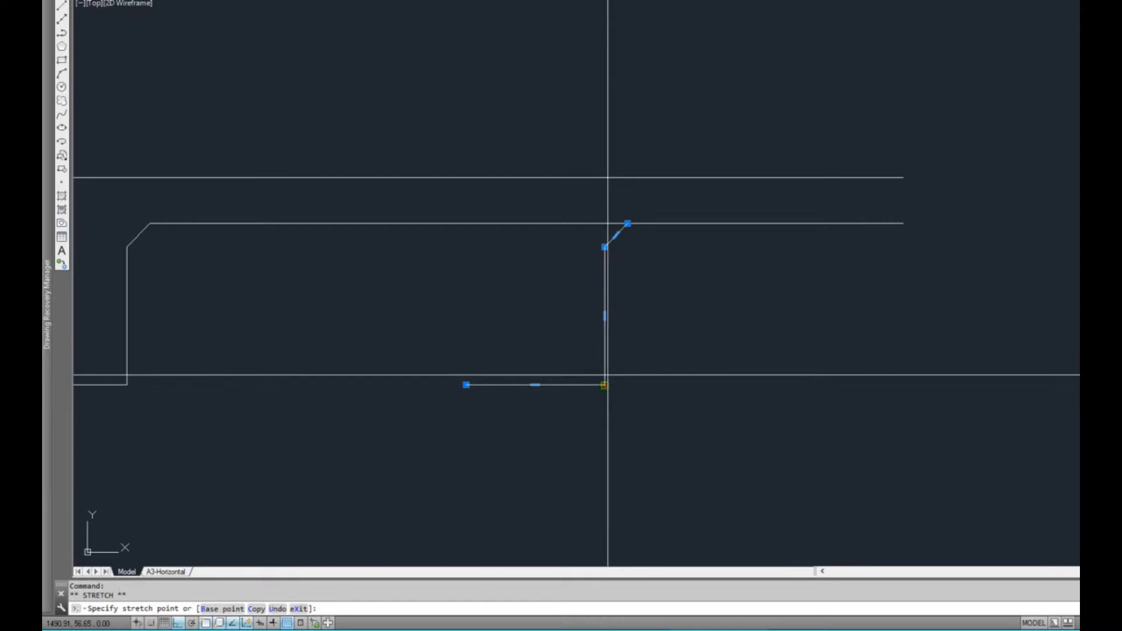
pyautogui.scroll(2, 601, 384)
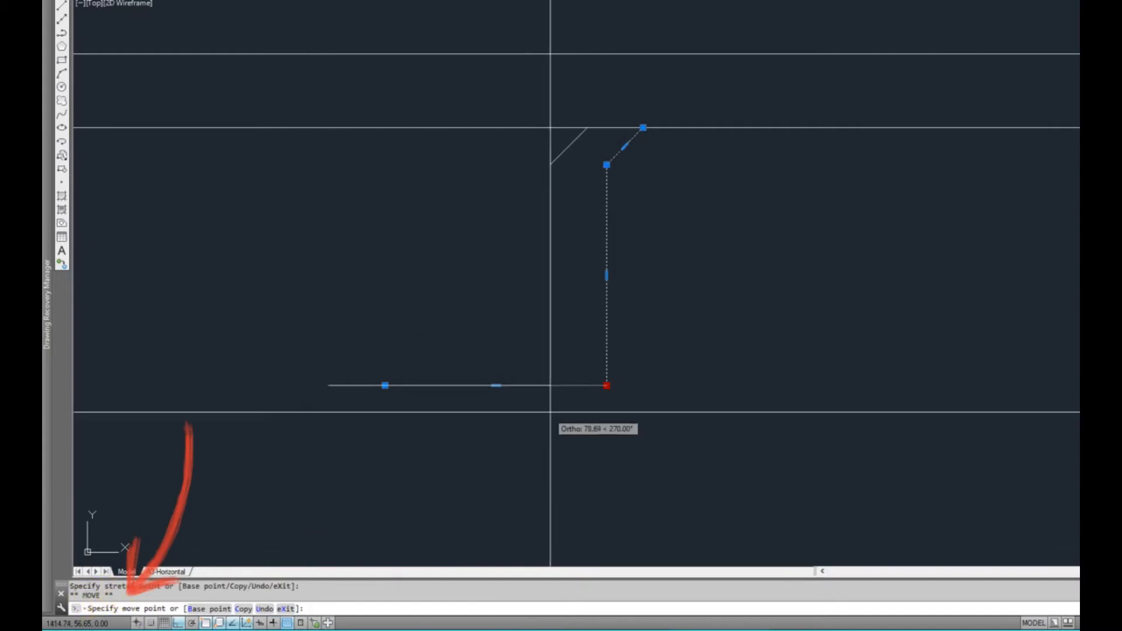
pyautogui.scroll(-4, 613, 383)
pyautogui.scroll(2, 631, 380)
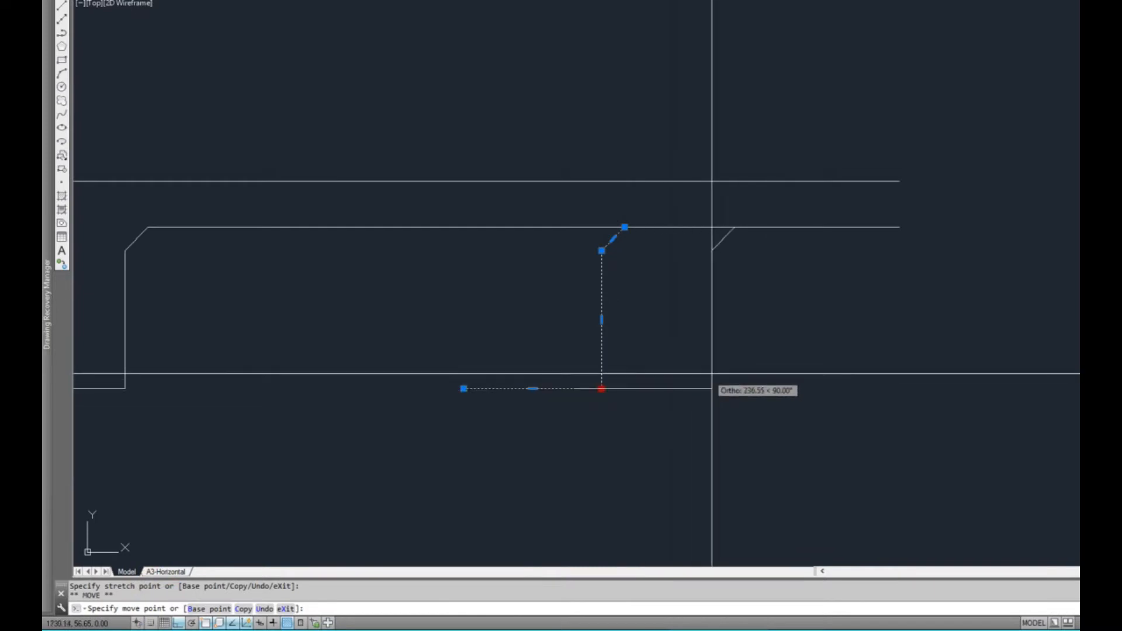
pyautogui.click(715, 387)
pyautogui.press('Escape')
# Draw a vertical line about 285 long downward from the midpoint of the beam polyline's base
pyautogui.scroll(-3, 667, 333)
pyautogui.scroll(2, 625, 326)
pyautogui.moveTo(623, 326)
pyautogui.mouseDown(button='middle')
pyautogui.moveTo(713, 337)
pyautogui.moveTo(669, 348)
pyautogui.mouseUp(button='middle')
pyautogui.scroll(-2, 691, 336)
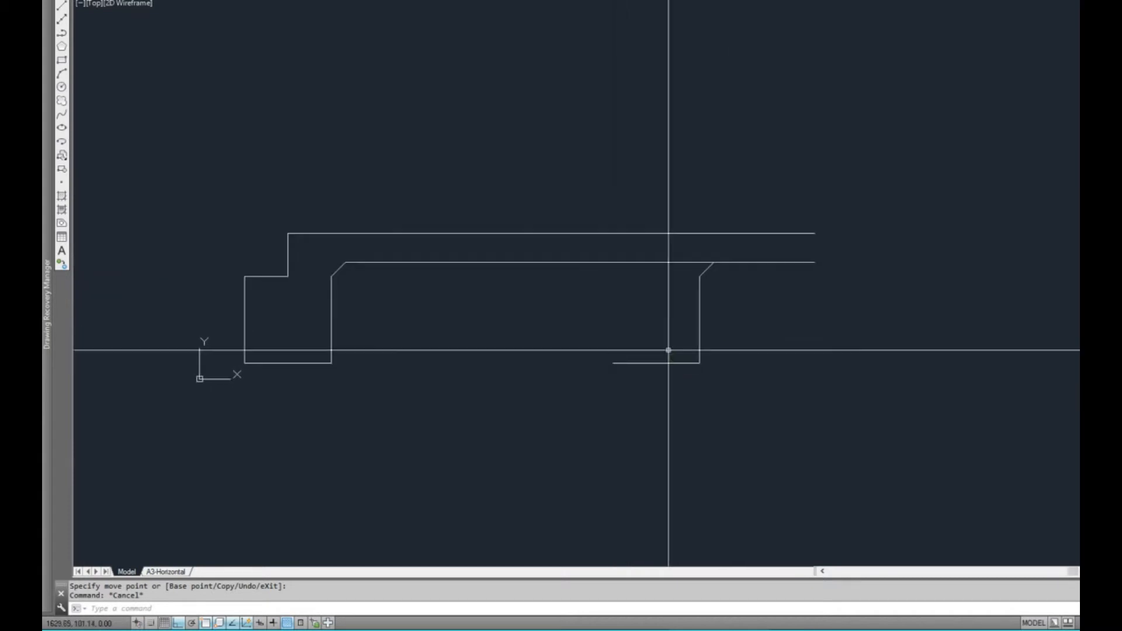
pyautogui.press('Return')
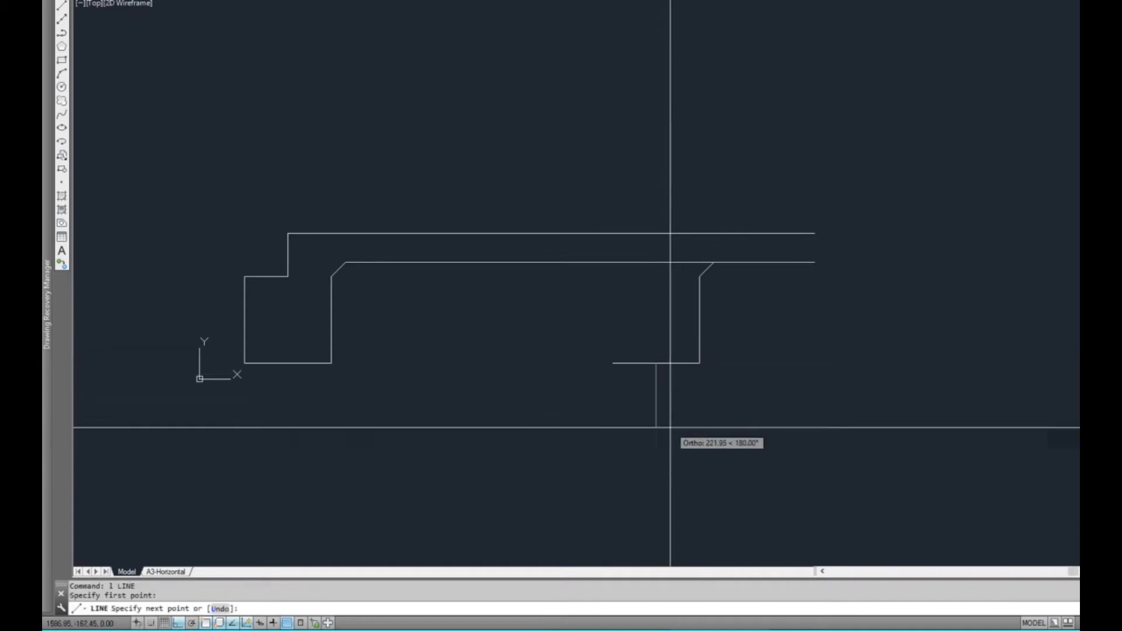
pyautogui.press('Escape')
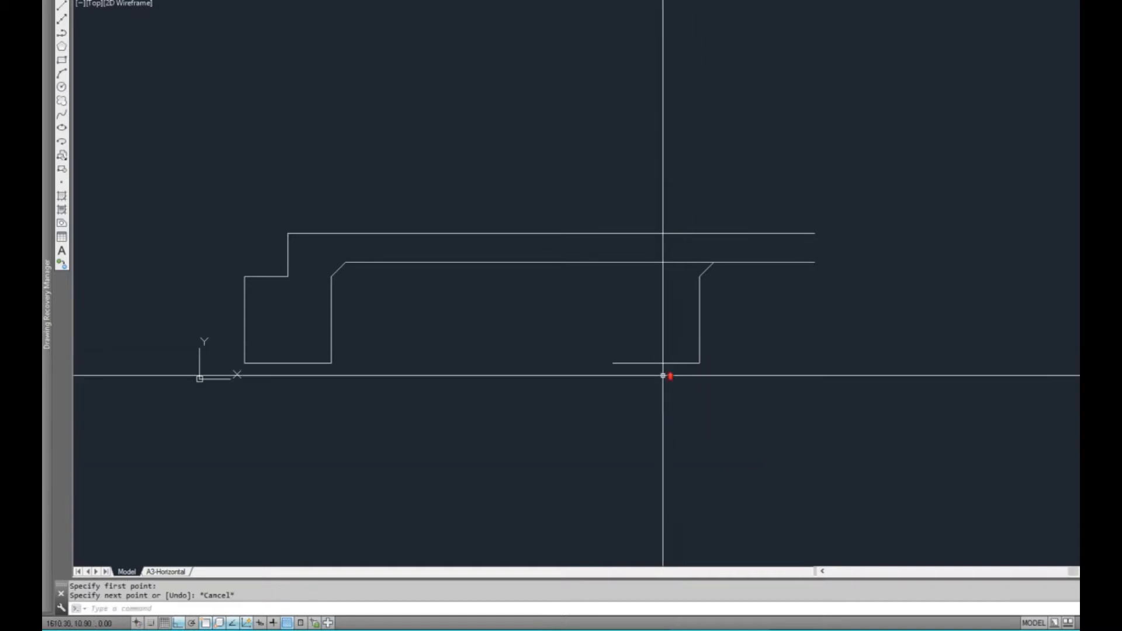
pyautogui.scroll(2, 666, 375)
pyautogui.write('l')
pyautogui.press('Return')
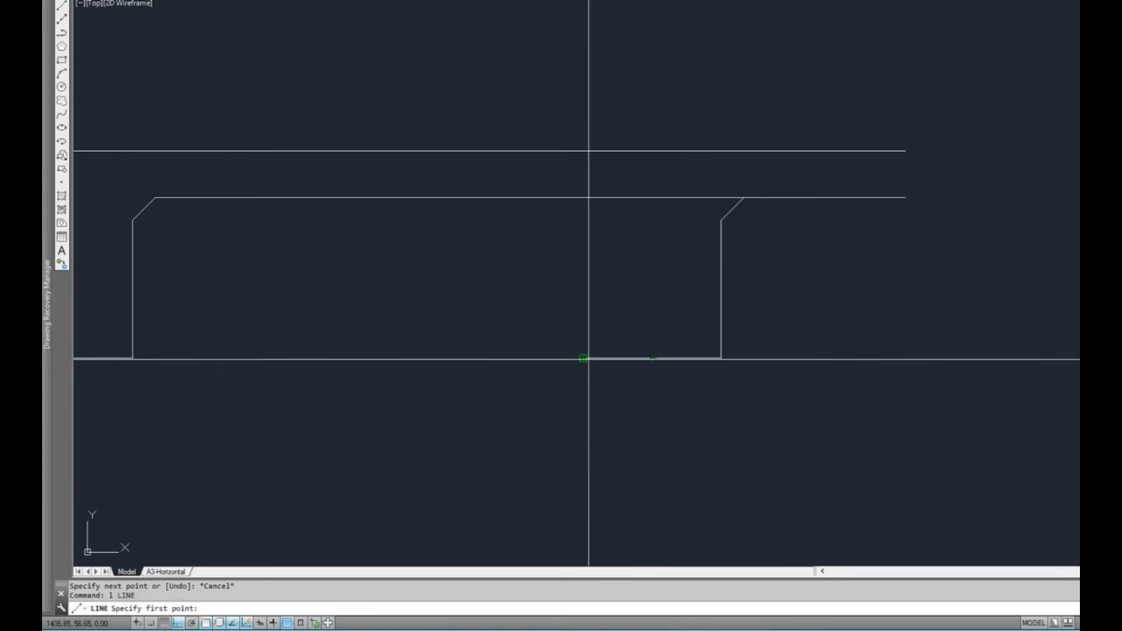
pyautogui.click(653, 358)
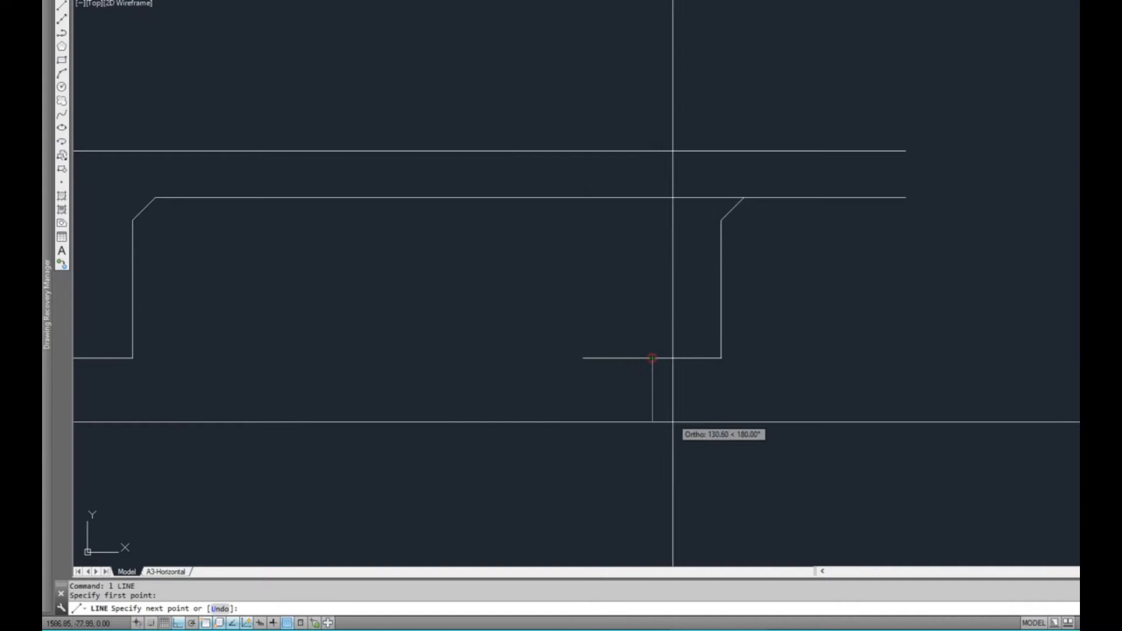
pyautogui.click(672, 490)
pyautogui.press('Escape')
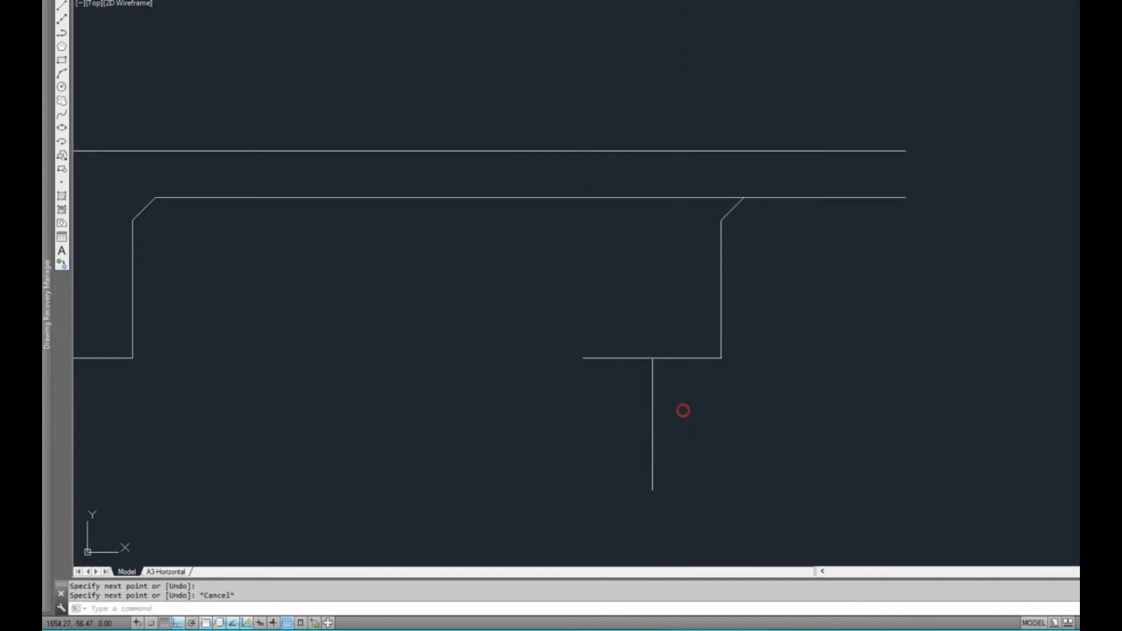
# Mirror the beam polyline about the vertical line through its base midpoint, keeping the original, to complete the internal beam's other side
pyautogui.click(608, 330)
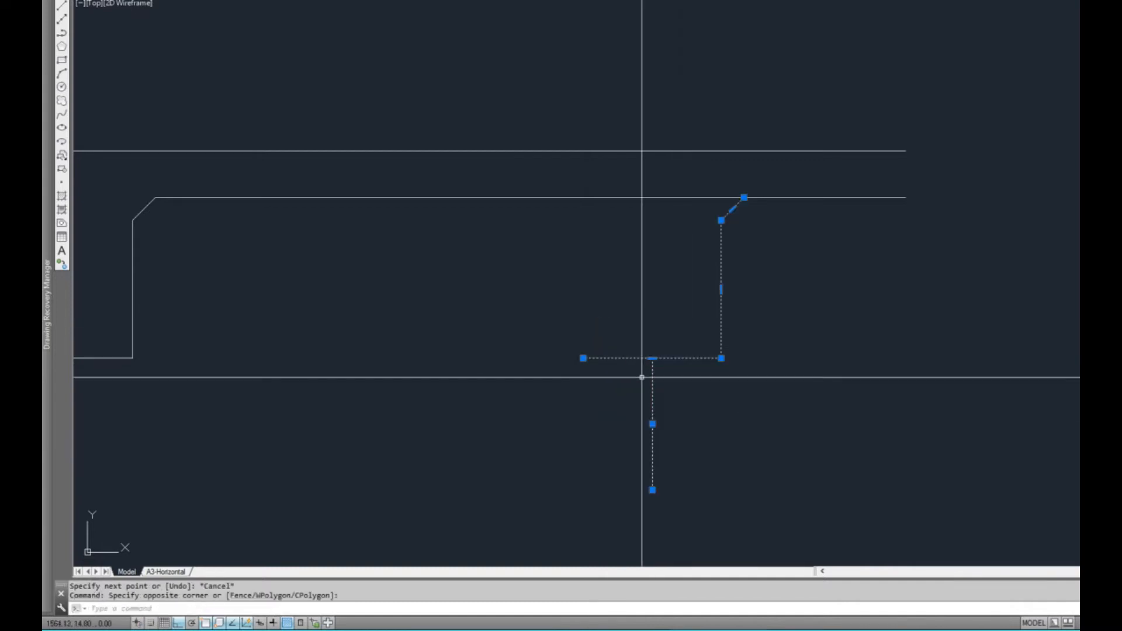
pyautogui.click(652, 490)
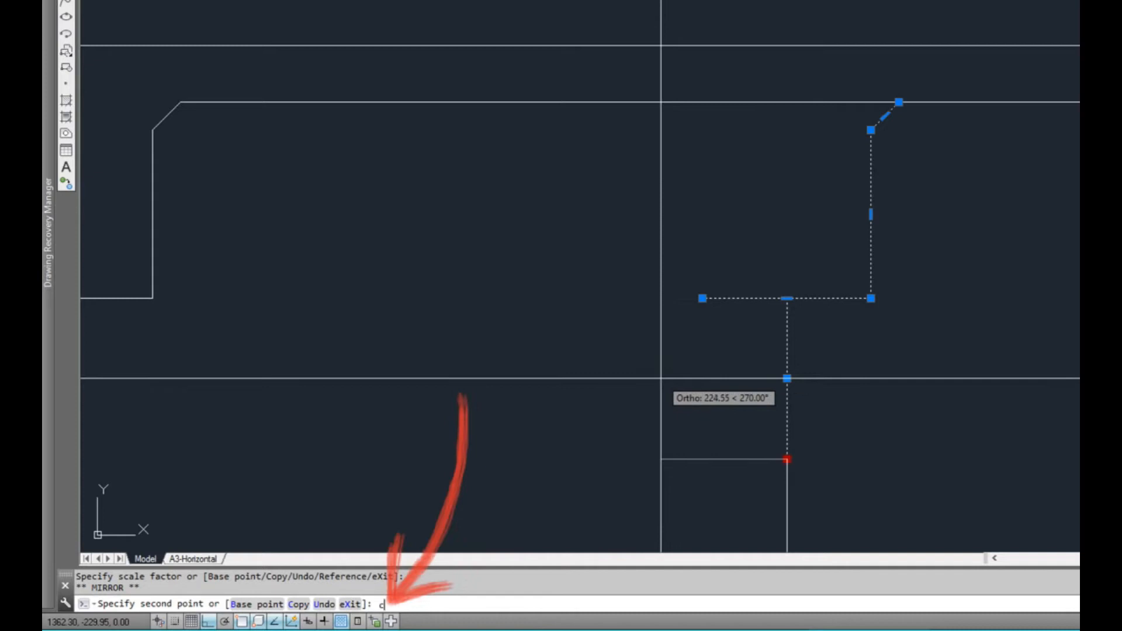
pyautogui.press('Return')
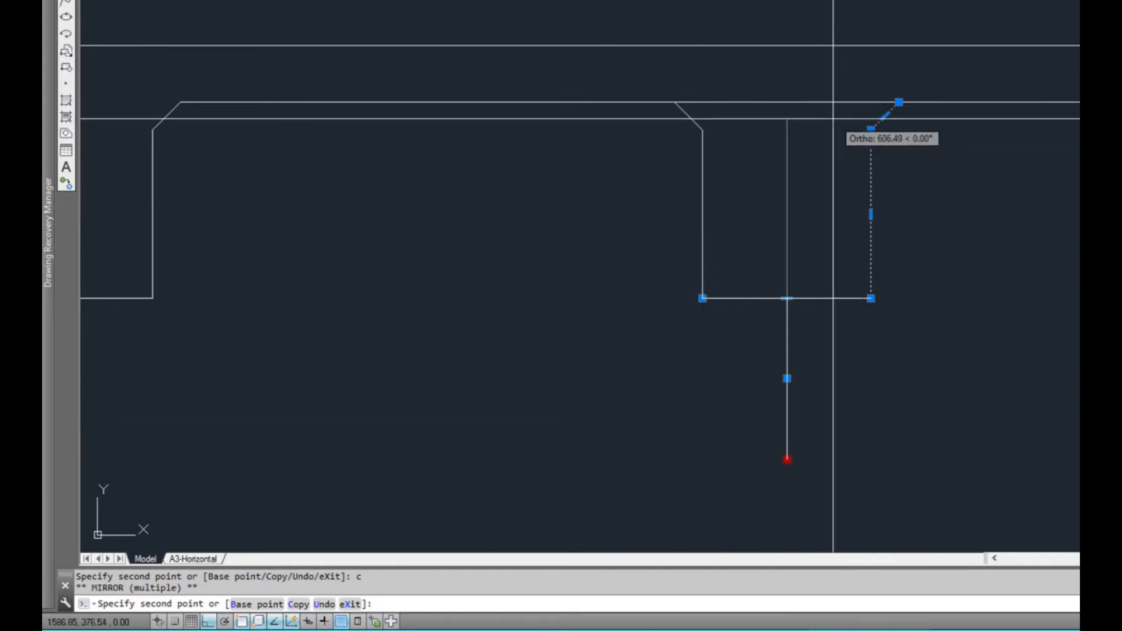
pyautogui.press('F8')
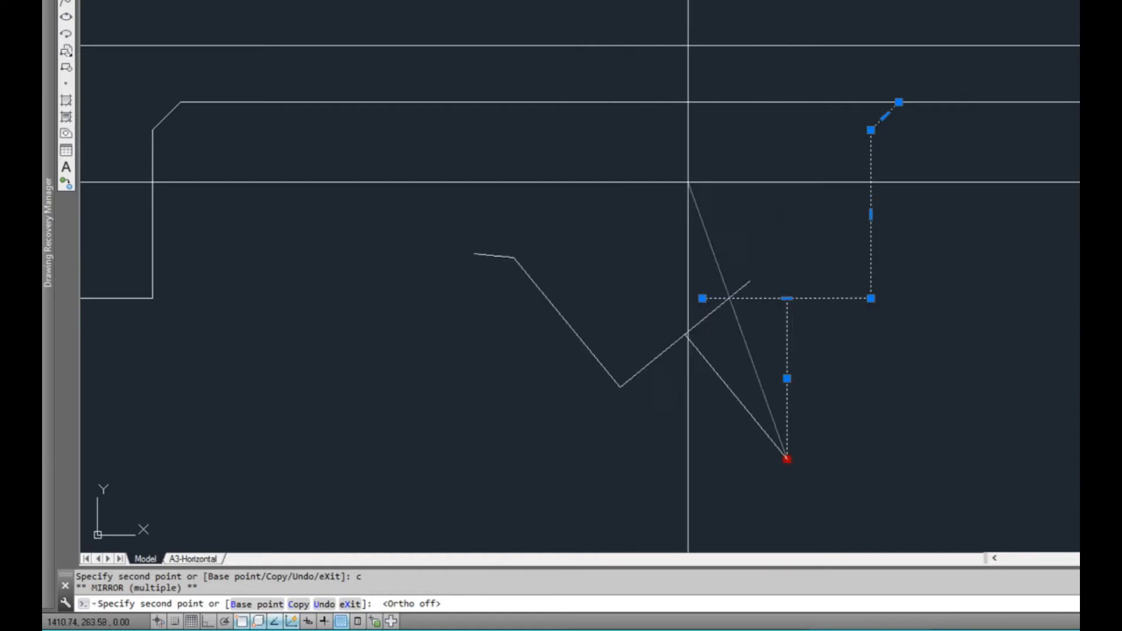
pyautogui.press('F8')
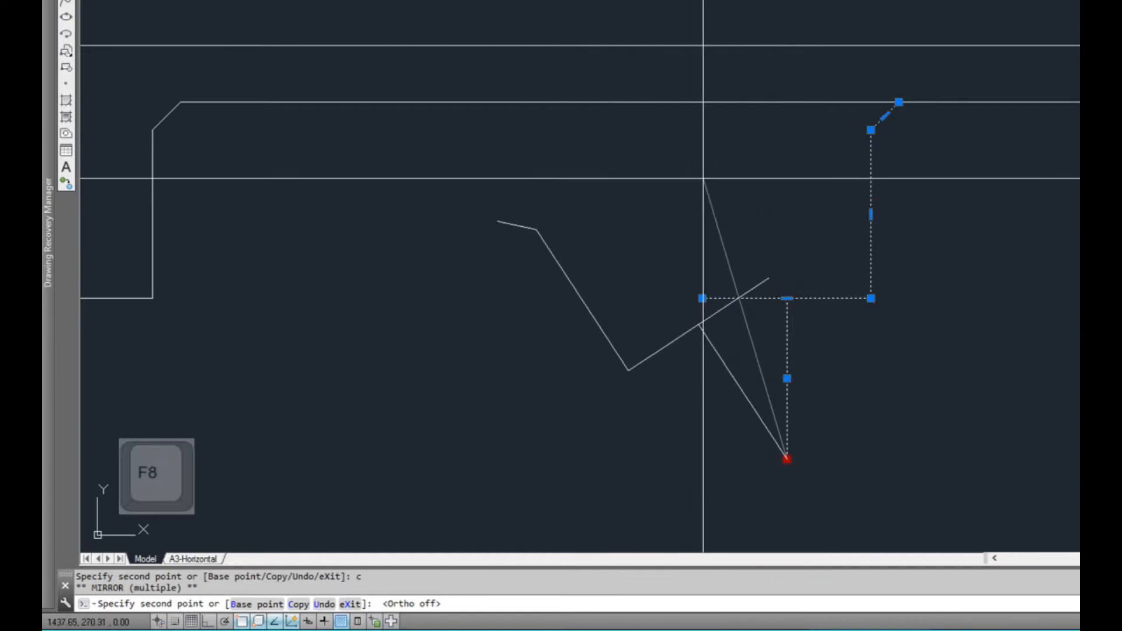
pyautogui.press('F8')
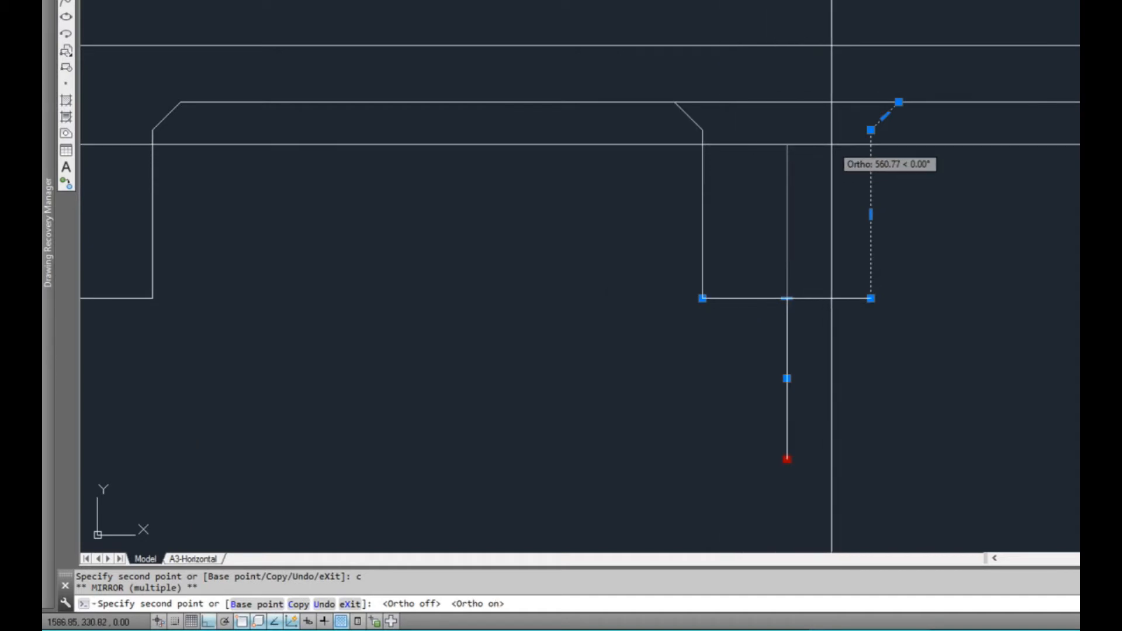
pyautogui.click(831, 145)
pyautogui.press('Escape')
pyautogui.press('Escape')
pyautogui.press('Escape')
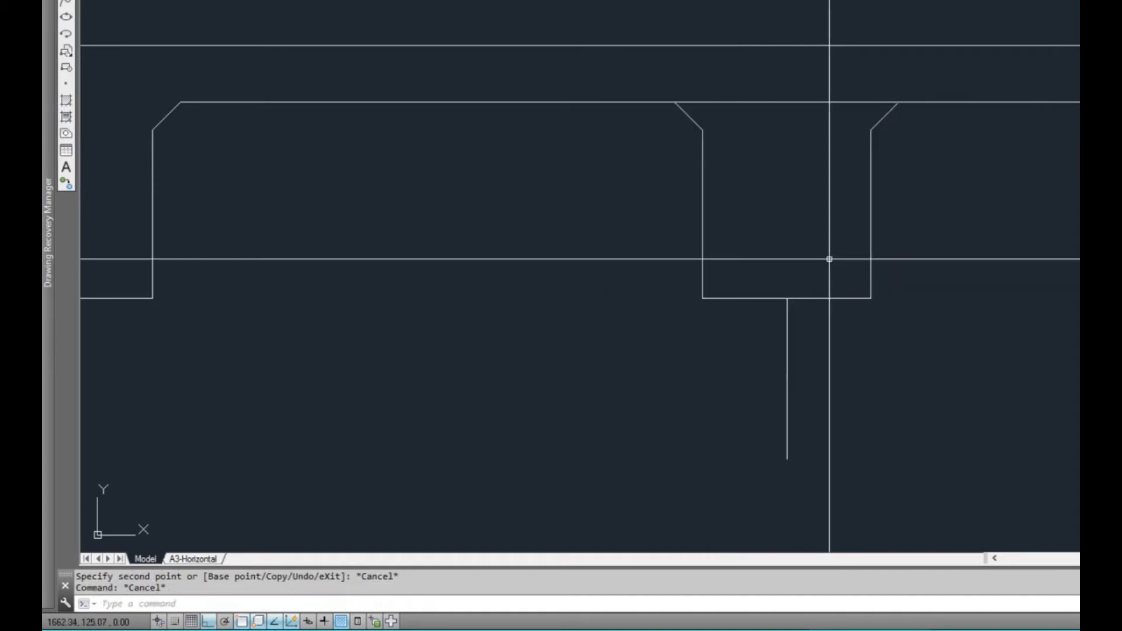
# Erase the vertical helper line below the internal beam together with its mirrored duplicate
pyautogui.click(799, 314)
pyautogui.click(760, 323)
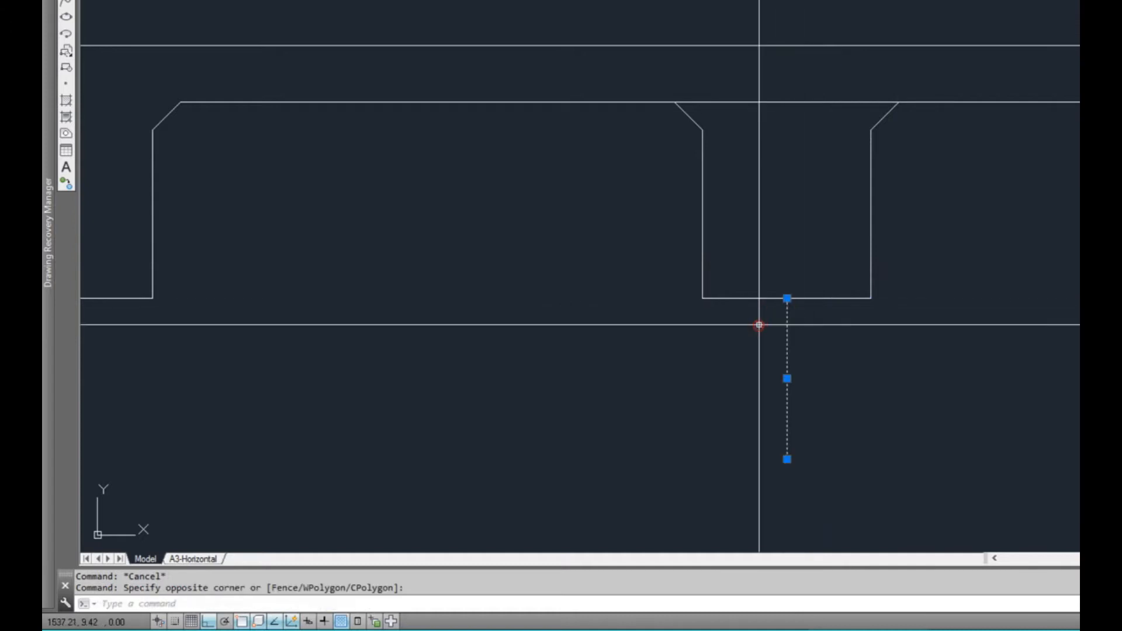
pyautogui.write('e')
pyautogui.press('Return')
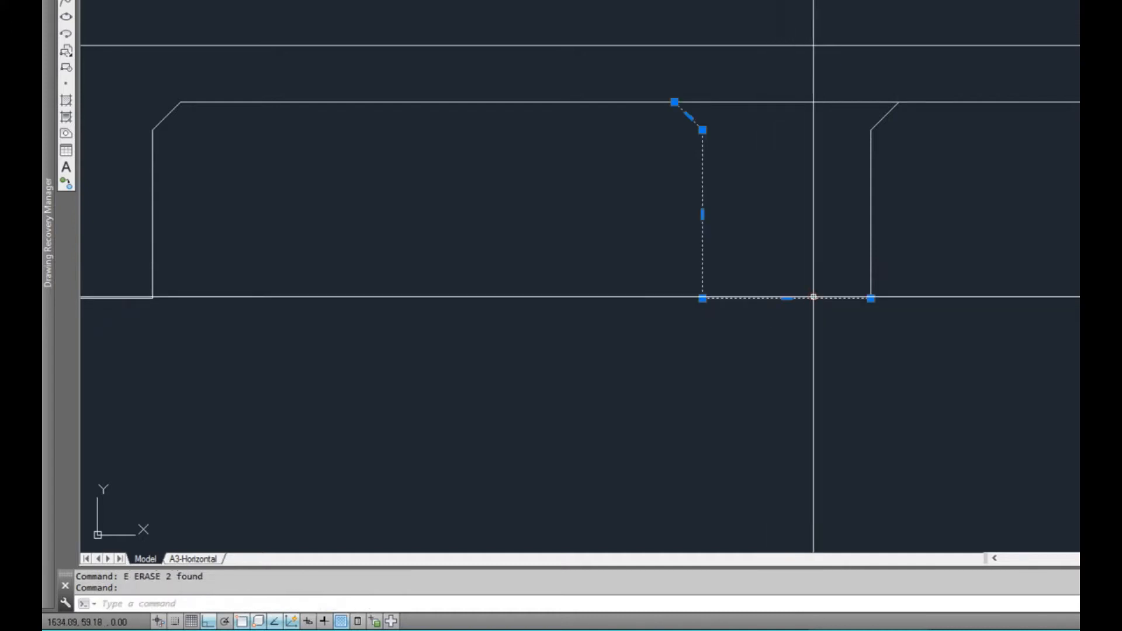
pyautogui.press('Escape')
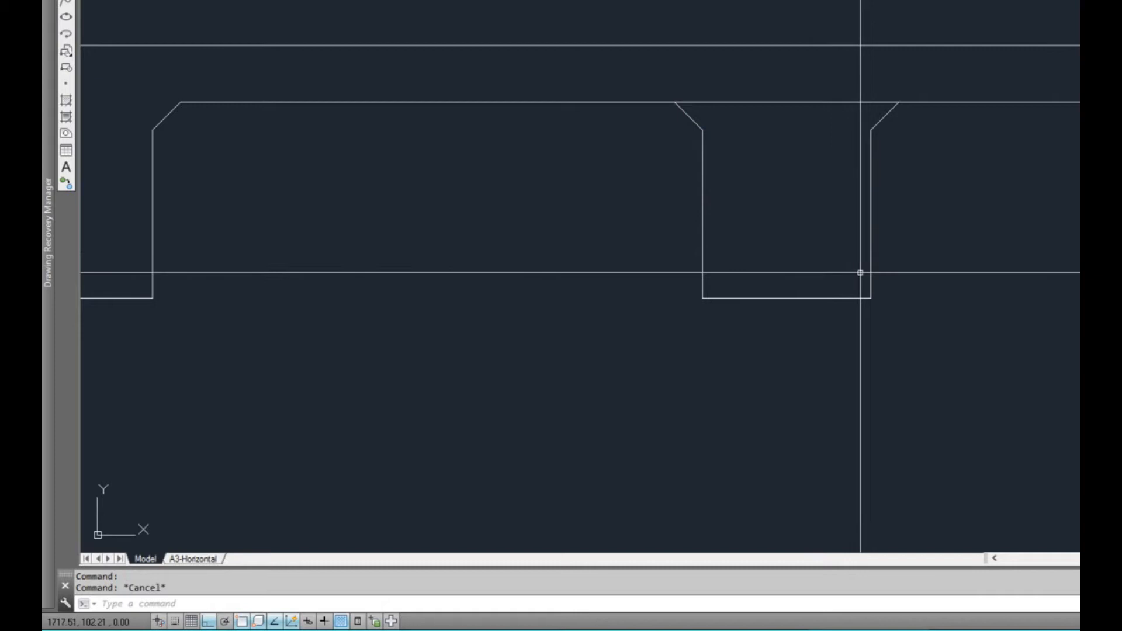
pyautogui.click(872, 274)
pyautogui.click(872, 269)
pyautogui.scroll(-2, 897, 236)
pyautogui.moveTo(897, 242); pyautogui.dragTo(829, 262, button='middle')
pyautogui.press('Escape')
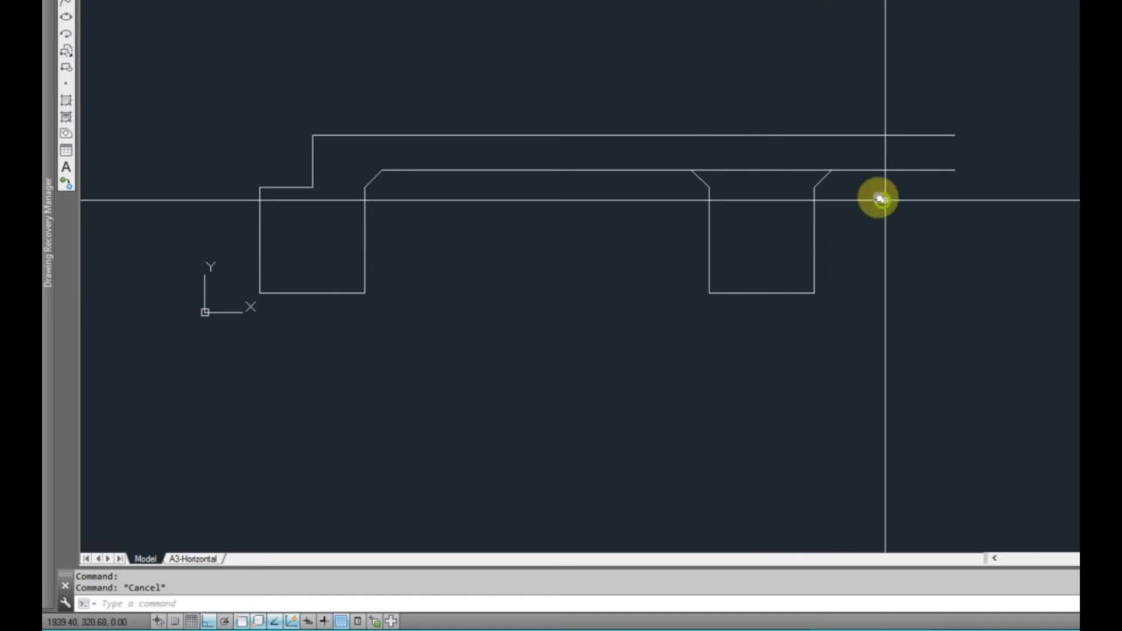
# Copy the slab-edge outline horizontally to the right, clear of the slab's open end, using the footing's inner bottom corner as base point
pyautogui.moveTo(877, 195)
pyautogui.mouseDown(button='middle')
pyautogui.moveTo(834, 181)
pyautogui.moveTo(821, 210)
pyautogui.mouseUp(button='middle')
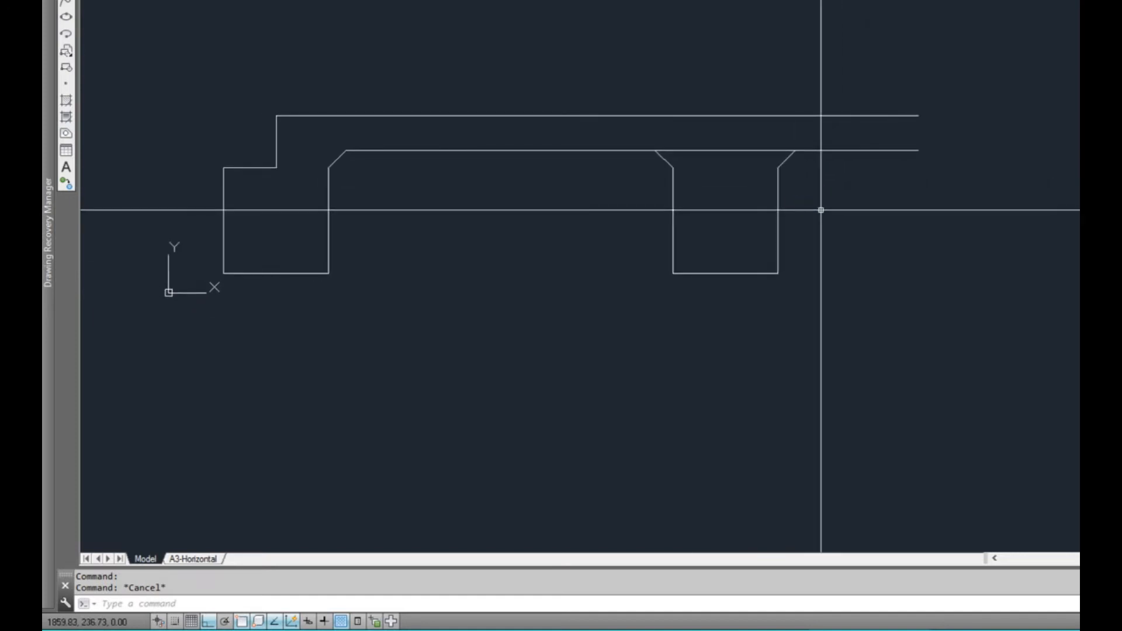
pyautogui.moveTo(560, 243); pyautogui.dragTo(626, 225, button='middle')
pyautogui.click(526, 243)
pyautogui.click(358, 221)
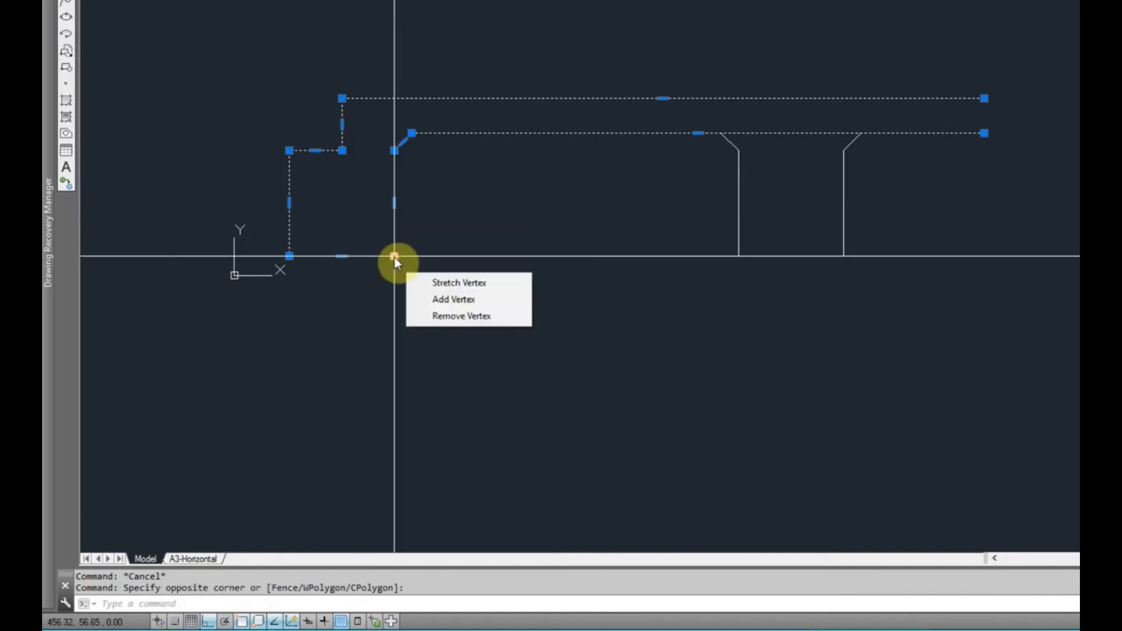
pyautogui.click(395, 256)
pyautogui.press('space')
pyautogui.press('space')
pyautogui.press('space')
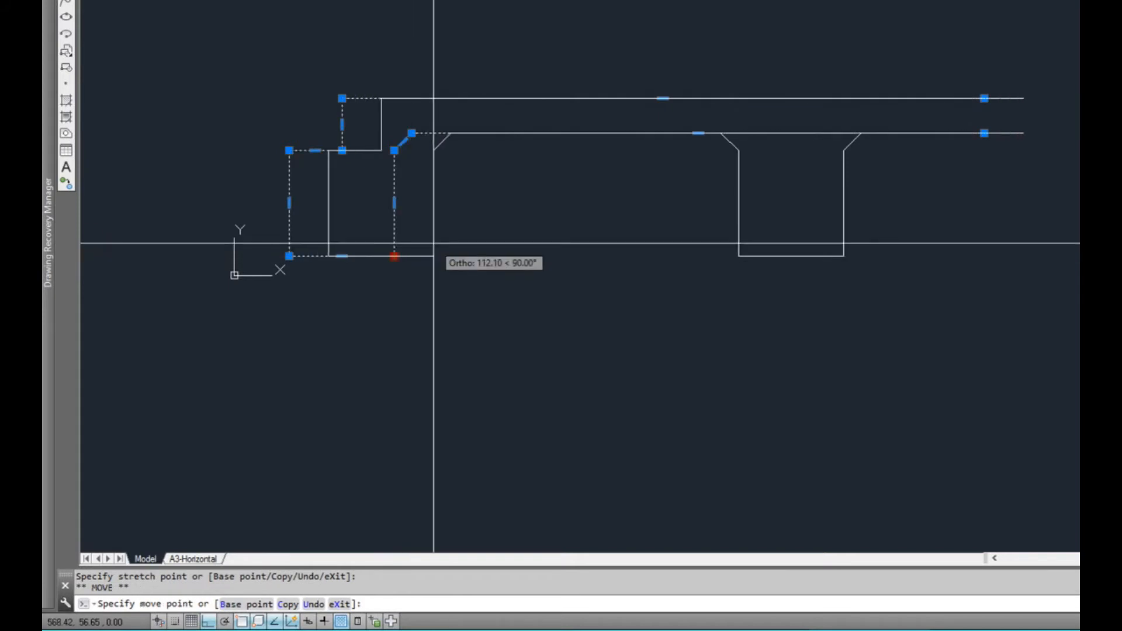
pyautogui.press('space')
pyautogui.click(967, 308)
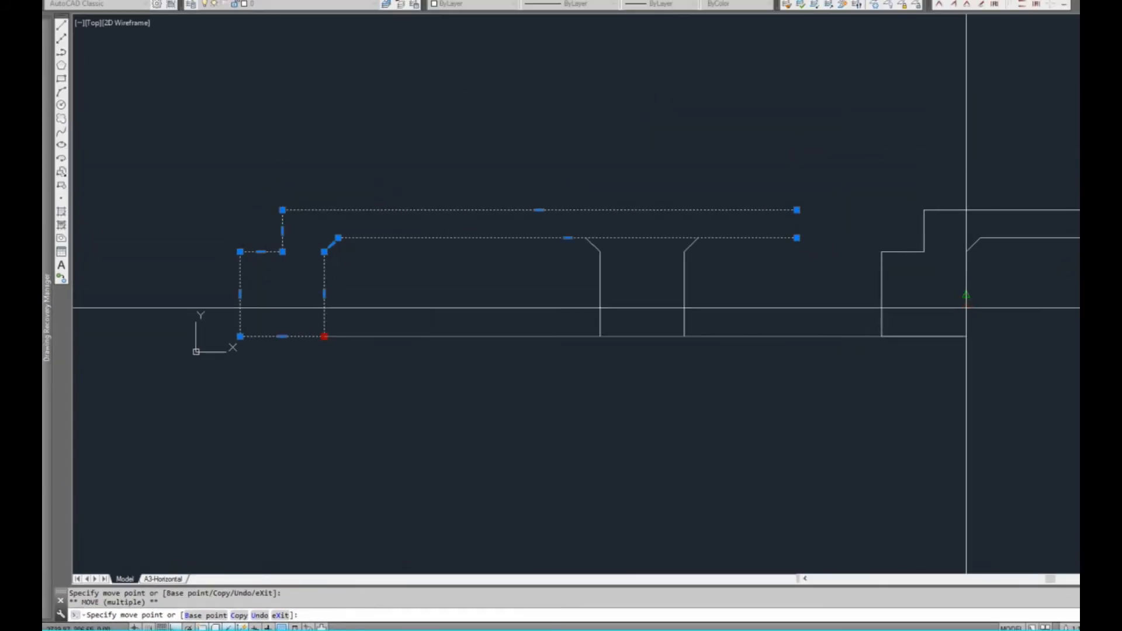
pyautogui.press('Escape')
pyautogui.press('Escape')
pyautogui.press('Escape')
# Mirror the copied slab-edge outline about a vertical axis through its footing's outer bottom corner, without keeping the unmirrored copy
pyautogui.moveTo(969, 336); pyautogui.dragTo(760, 337, button='middle')
pyautogui.click(787, 343)
pyautogui.click(740, 316)
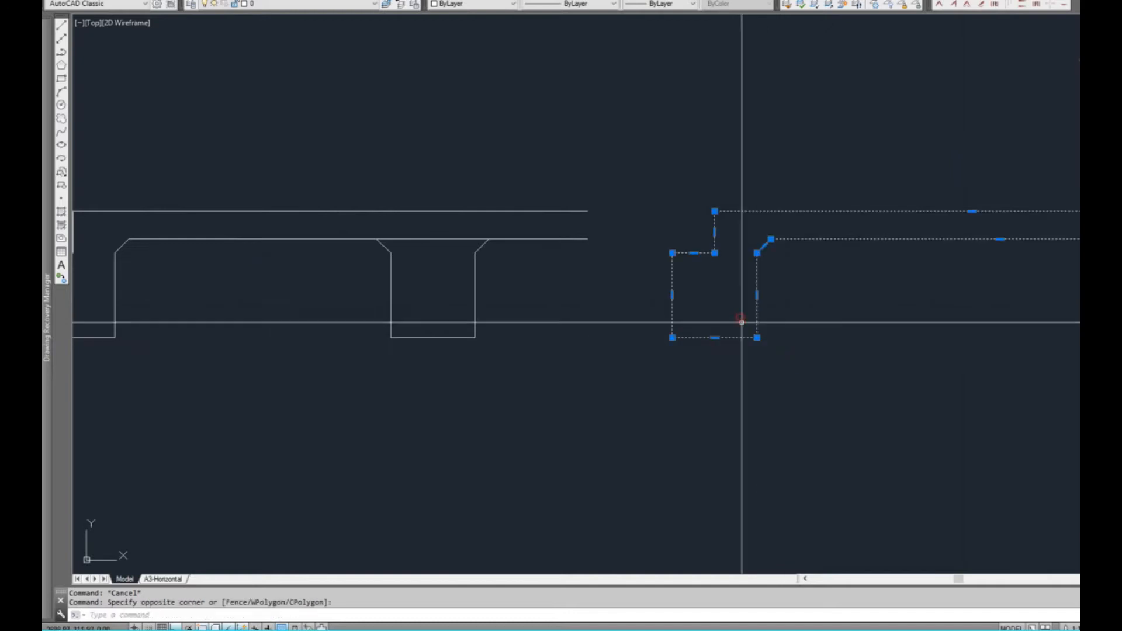
pyautogui.click(673, 338)
pyautogui.press('space')
pyautogui.press('space')
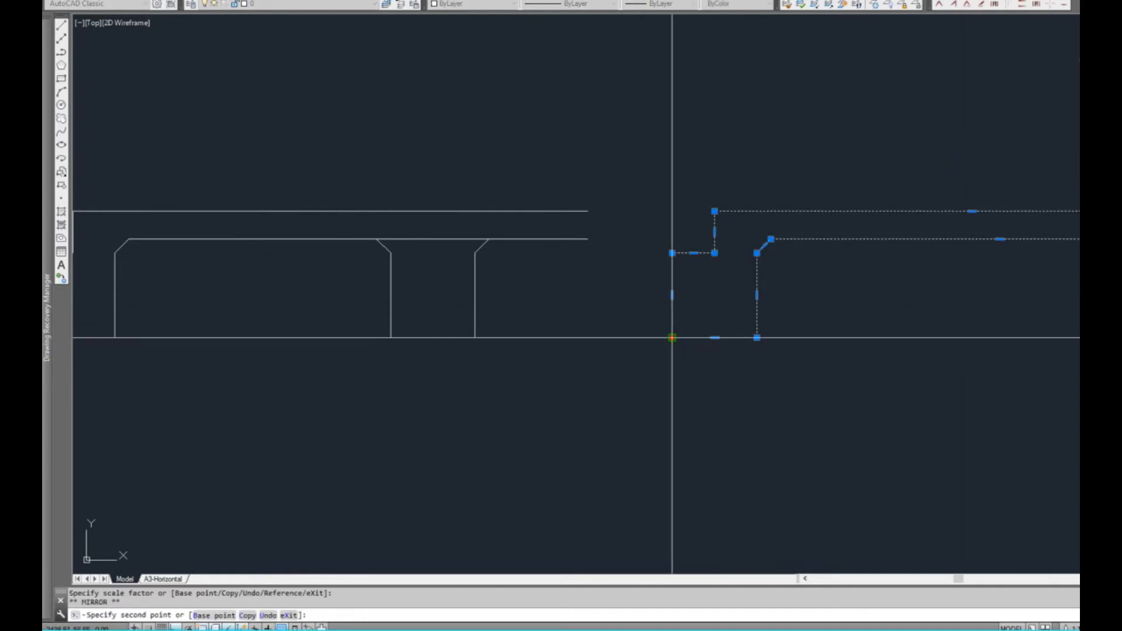
pyautogui.scroll(2, 673, 338)
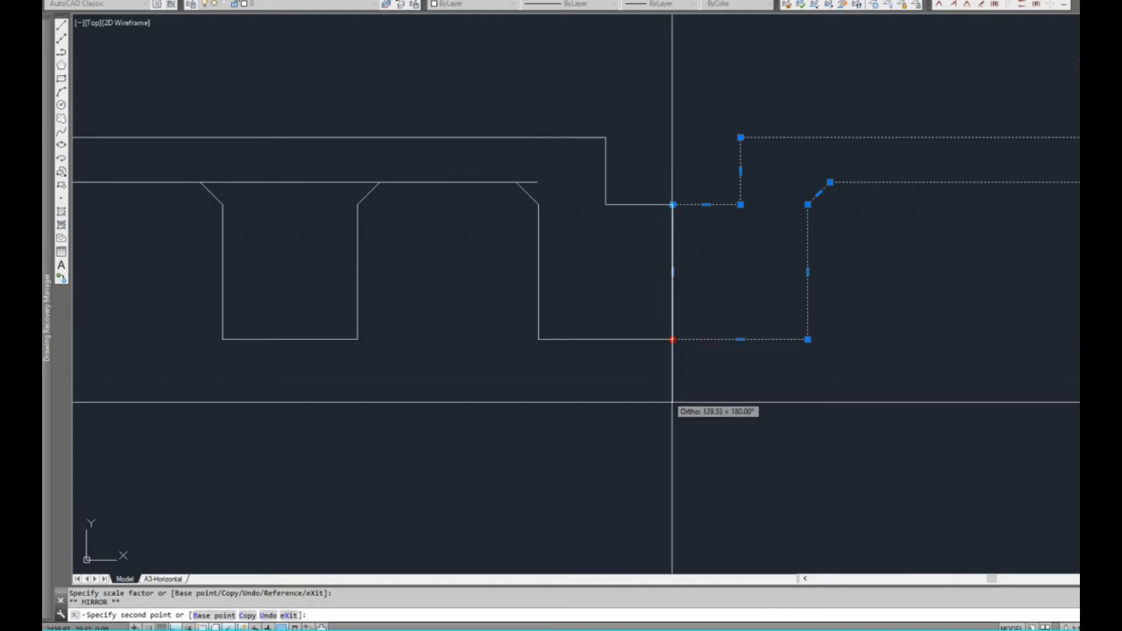
pyautogui.click(680, 430)
# Move the mirrored slab-edge outline horizontally to the right, leaving its slab lines overlapping those of the original outline
pyautogui.moveTo(642, 331); pyautogui.dragTo(667, 338, button='middle')
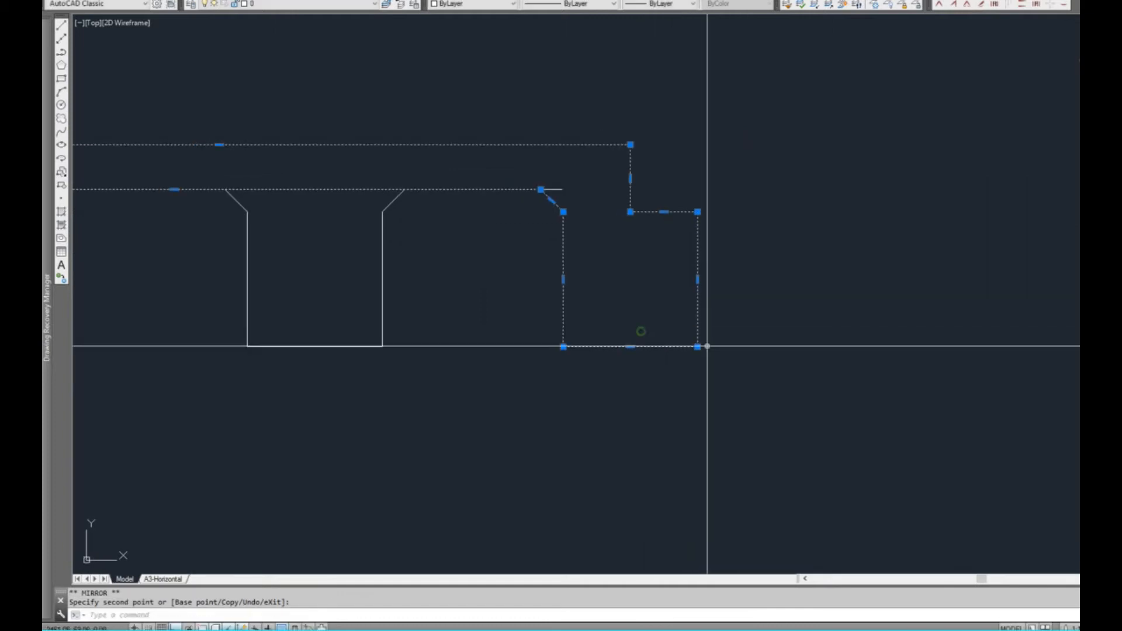
pyautogui.moveTo(629, 298); pyautogui.dragTo(750, 303, button='middle')
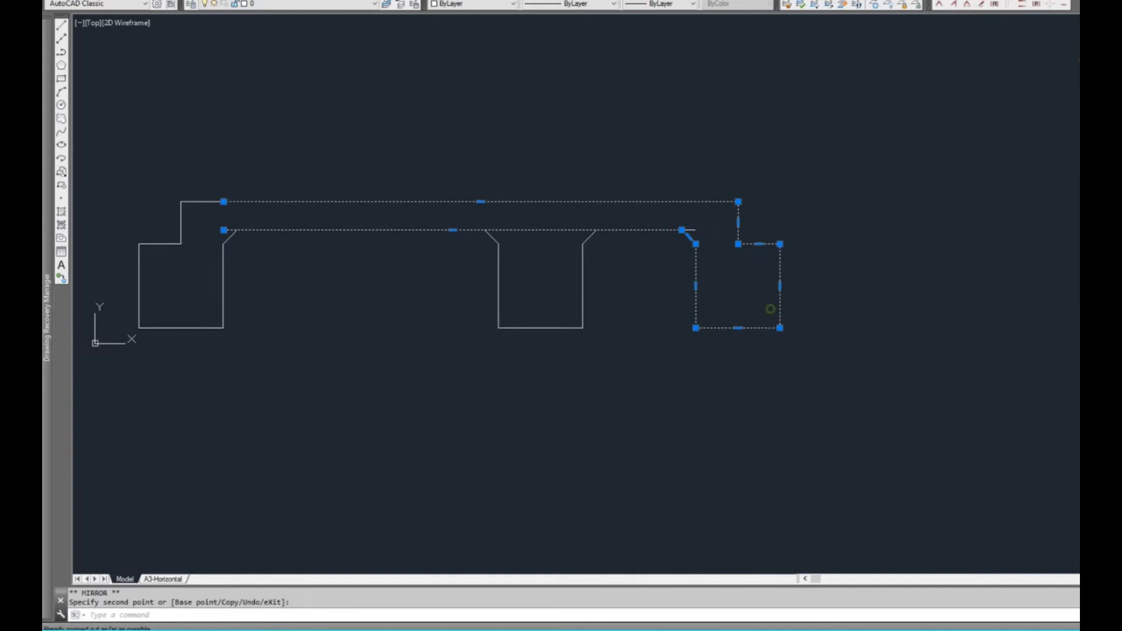
pyautogui.click(772, 243)
pyautogui.press('space')
pyautogui.click(1061, 243)
pyautogui.press('Escape')
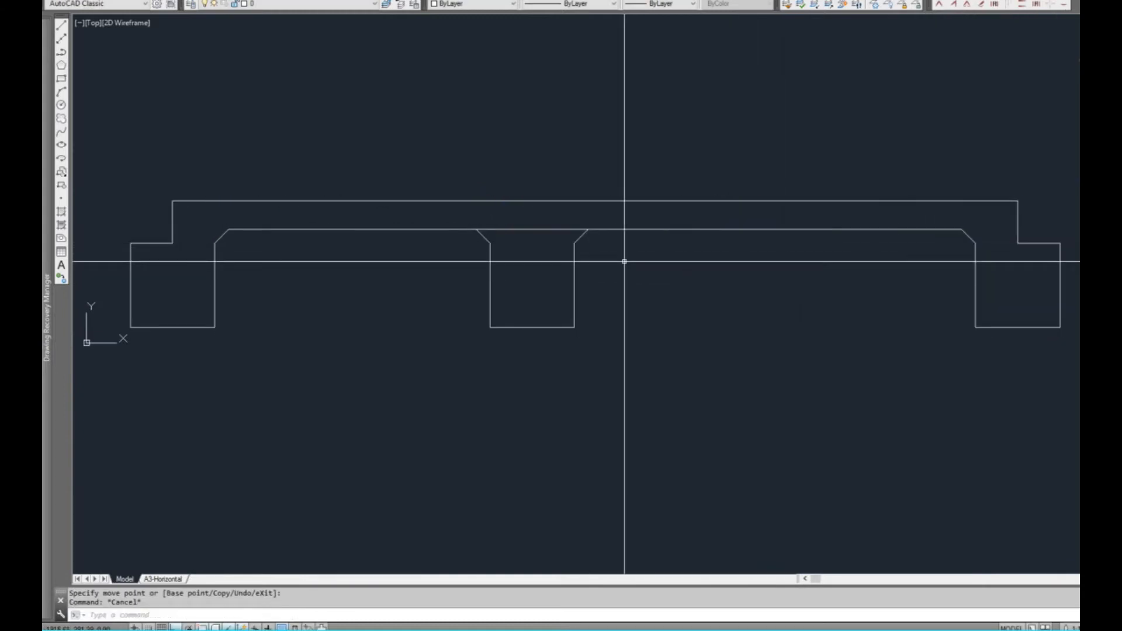
pyautogui.click(623, 286)
pyautogui.click(551, 326)
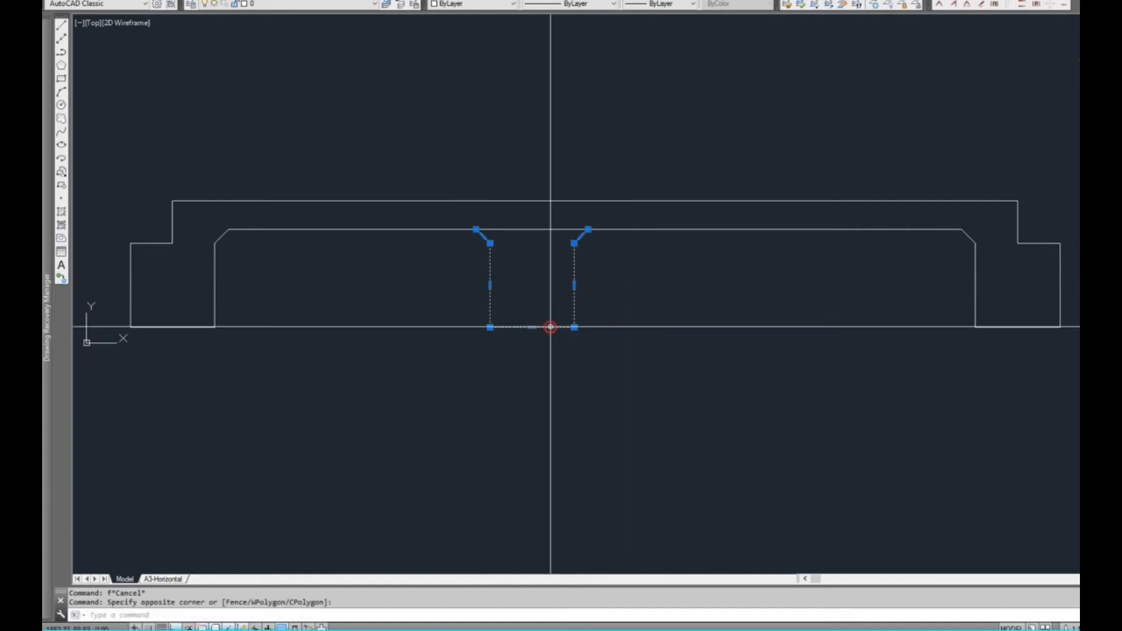
pyautogui.press('Escape')
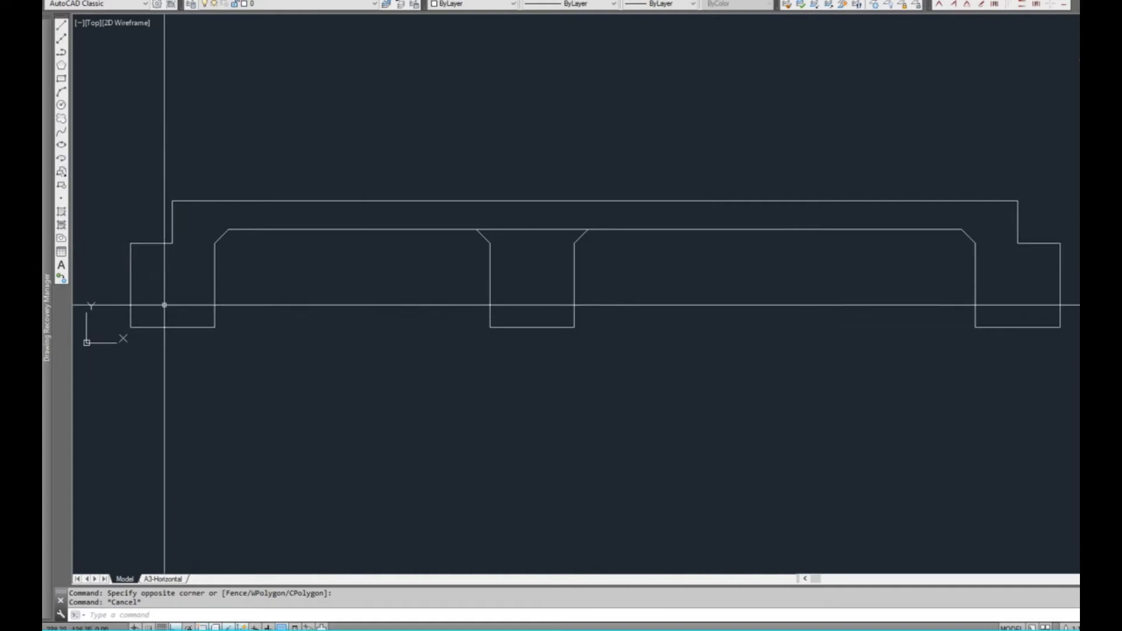
# Move the internal beam left so its bottom-left corner meets the left footing's inner bottom corner
pyautogui.moveTo(635, 303); pyautogui.dragTo(616, 292, button='middle')
pyautogui.click(656, 303)
pyautogui.click(520, 338)
pyautogui.click(555, 314)
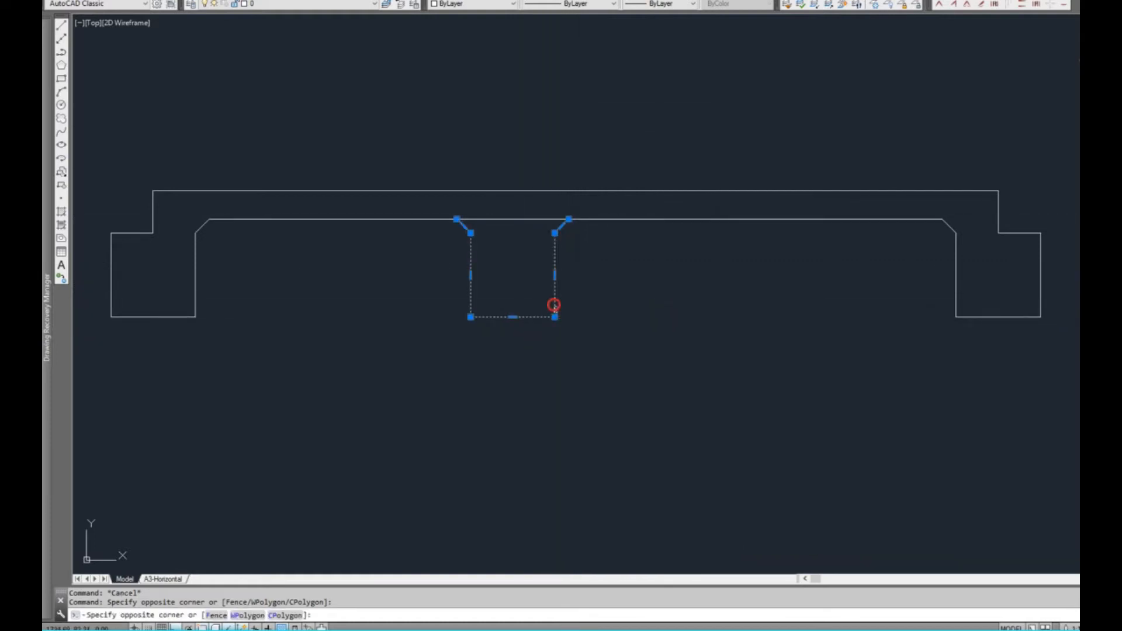
pyautogui.click(471, 317)
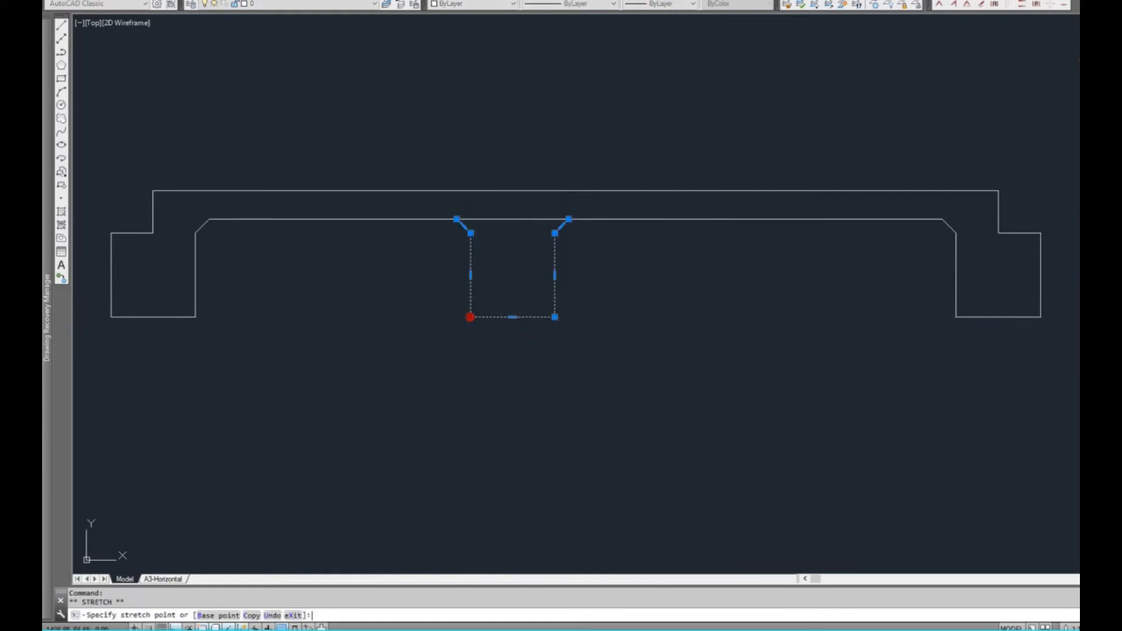
pyautogui.press('space')
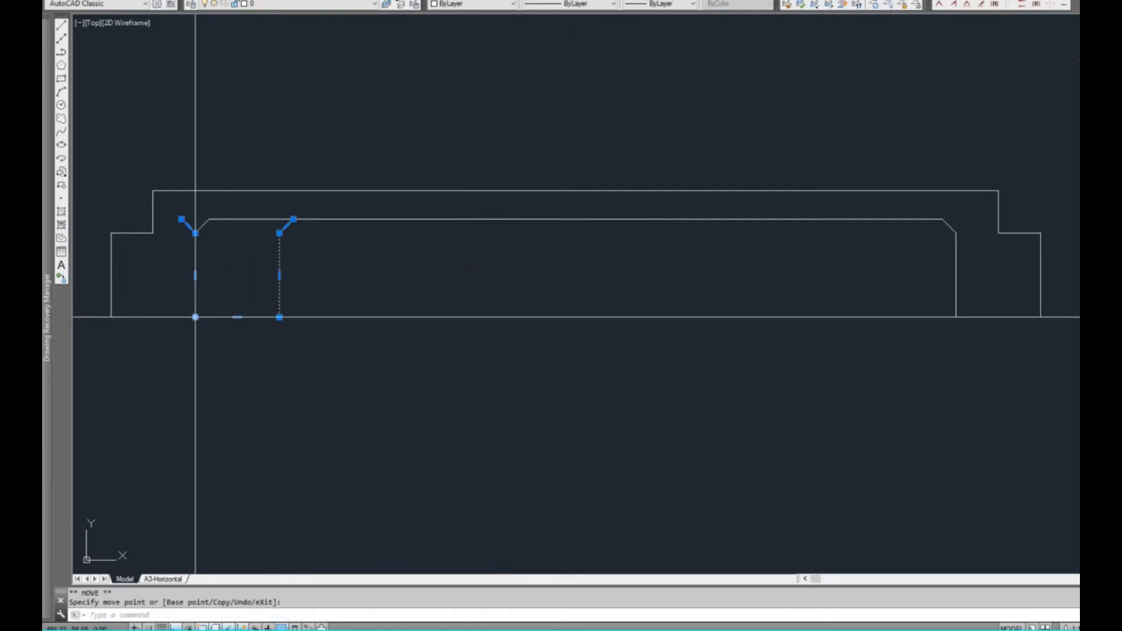
# Move the internal beam 1000 units horizontally to the right from the left footing's inner bottom corner
pyautogui.press('space')
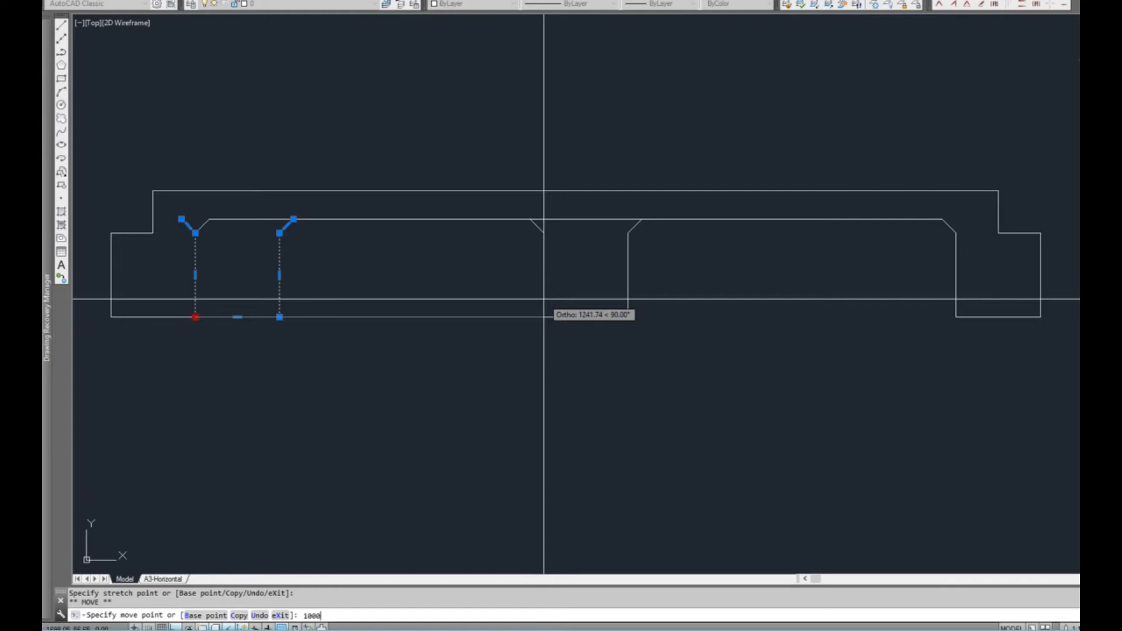
pyautogui.write('1000')
pyautogui.press('Return')
pyautogui.press('Escape')
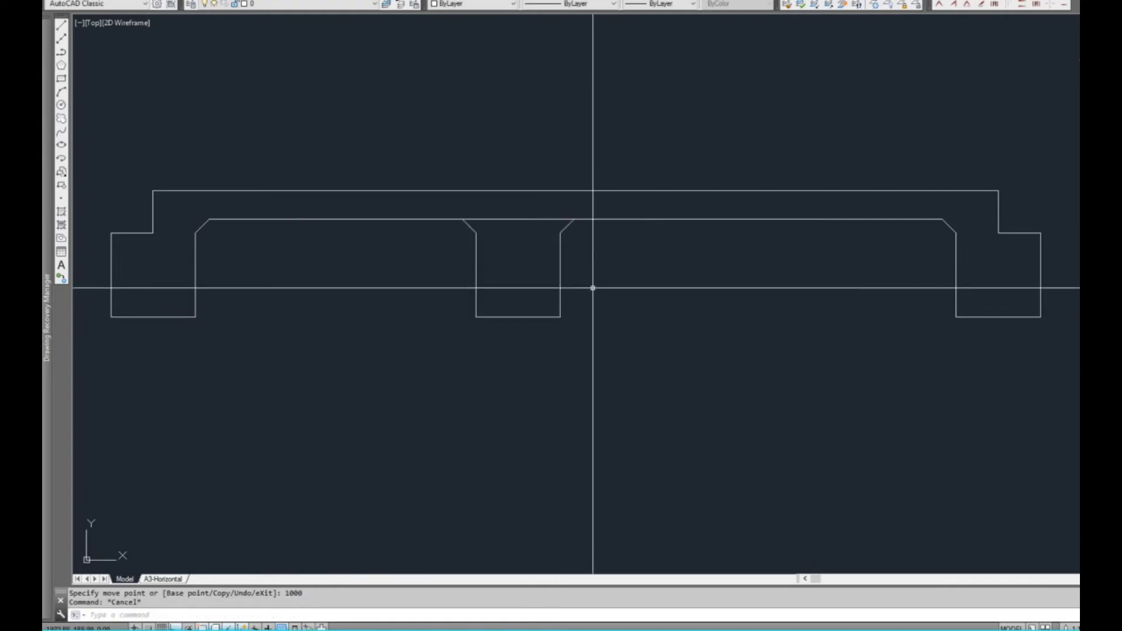
# Trim the slab's underside line across the top of the internal beam and join both beam chamfers to the slab outline with zero-radius fillets
pyautogui.press('Return')
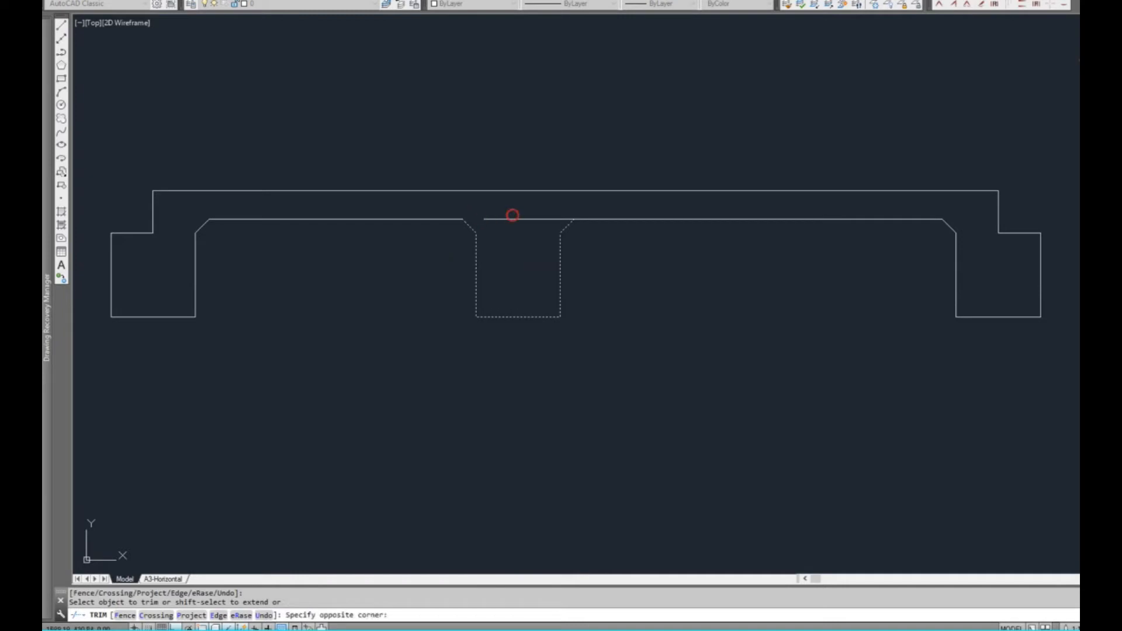
pyautogui.press('Escape')
pyautogui.write('f')
pyautogui.press('Return')
pyautogui.click(453, 219)
pyautogui.click(469, 226)
pyautogui.press('Return')
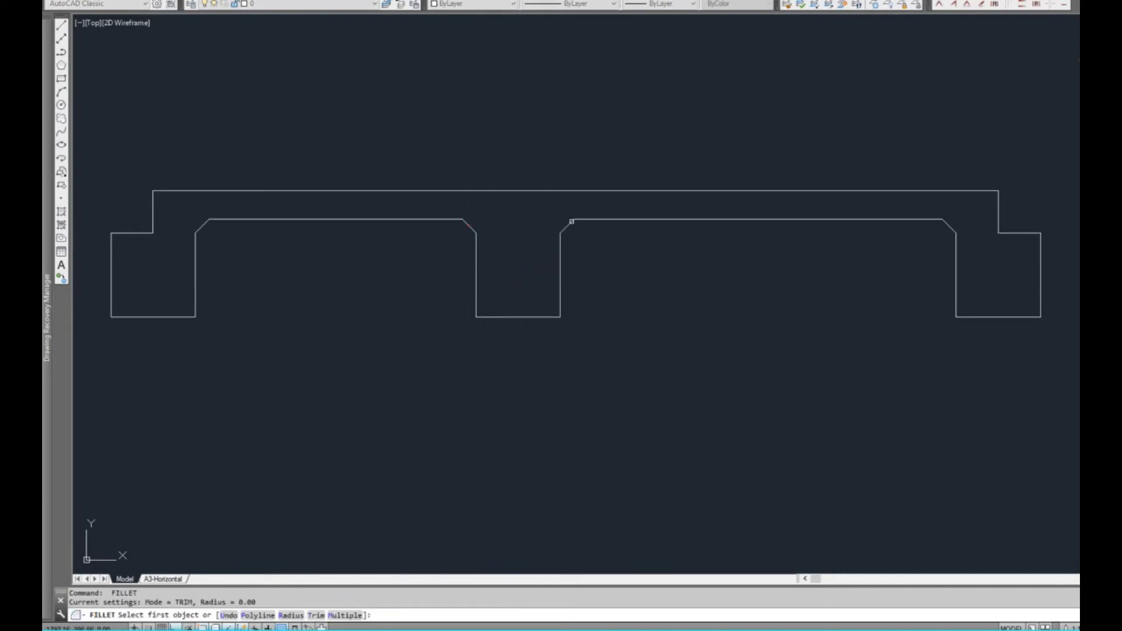
pyautogui.click(609, 220)
pyautogui.click(615, 220)
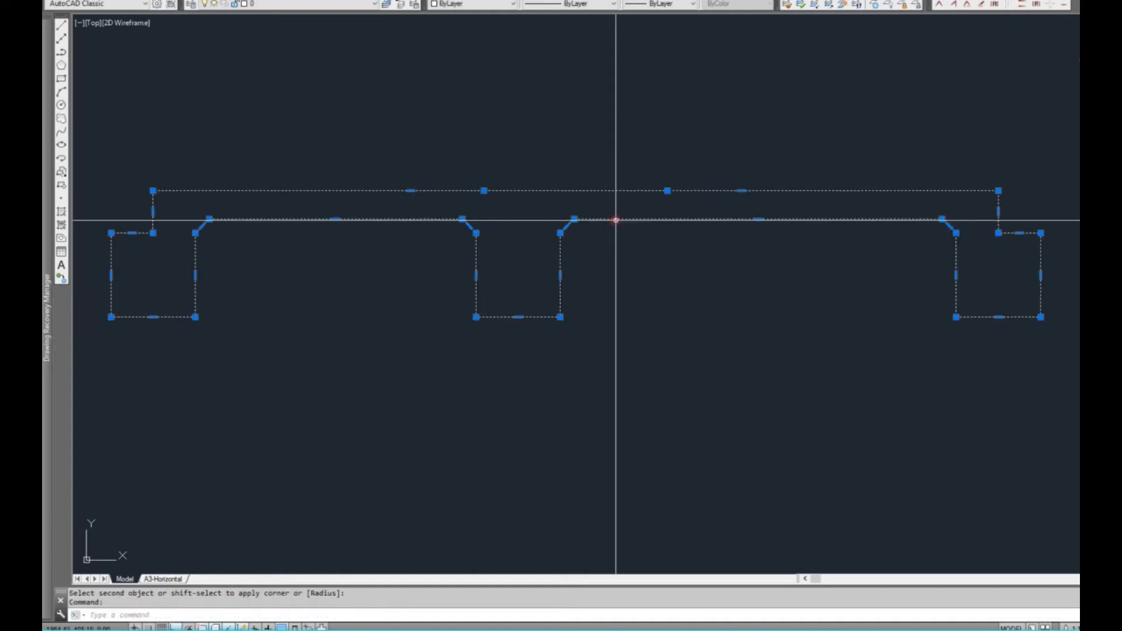
pyautogui.scroll(-1, 649, 313)
pyautogui.press('Escape')
pyautogui.moveTo(615, 385); pyautogui.dragTo(661, 441, button='middle')
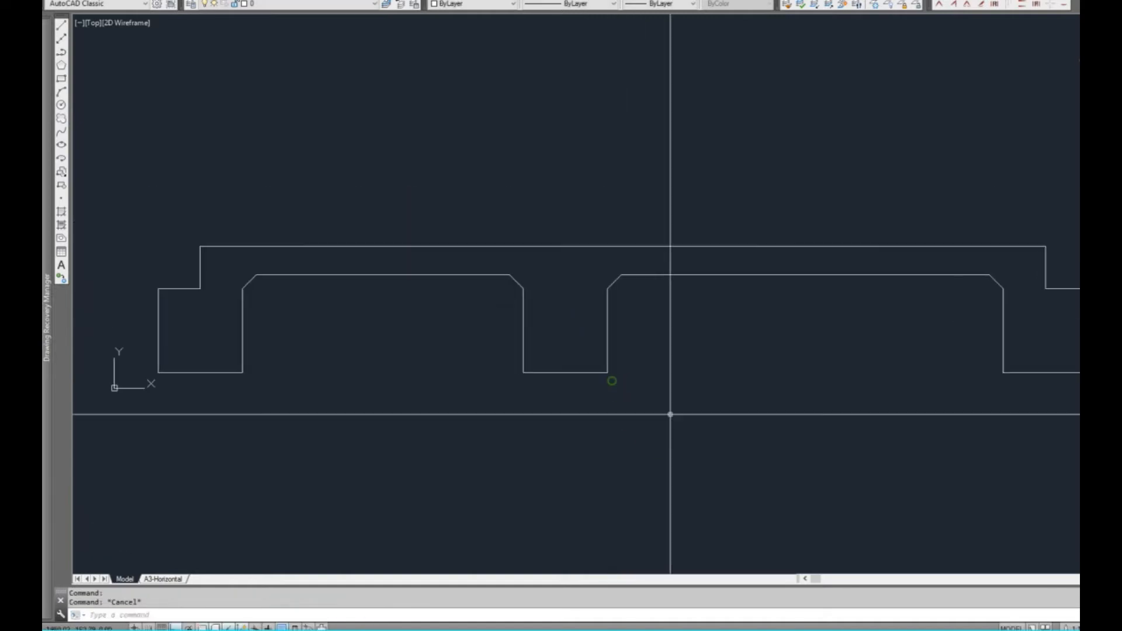
pyautogui.moveTo(648, 364); pyautogui.dragTo(664, 331, button='middle')
pyautogui.click(807, 214)
pyautogui.scroll(-1, 666, 304)
pyautogui.press('Escape')
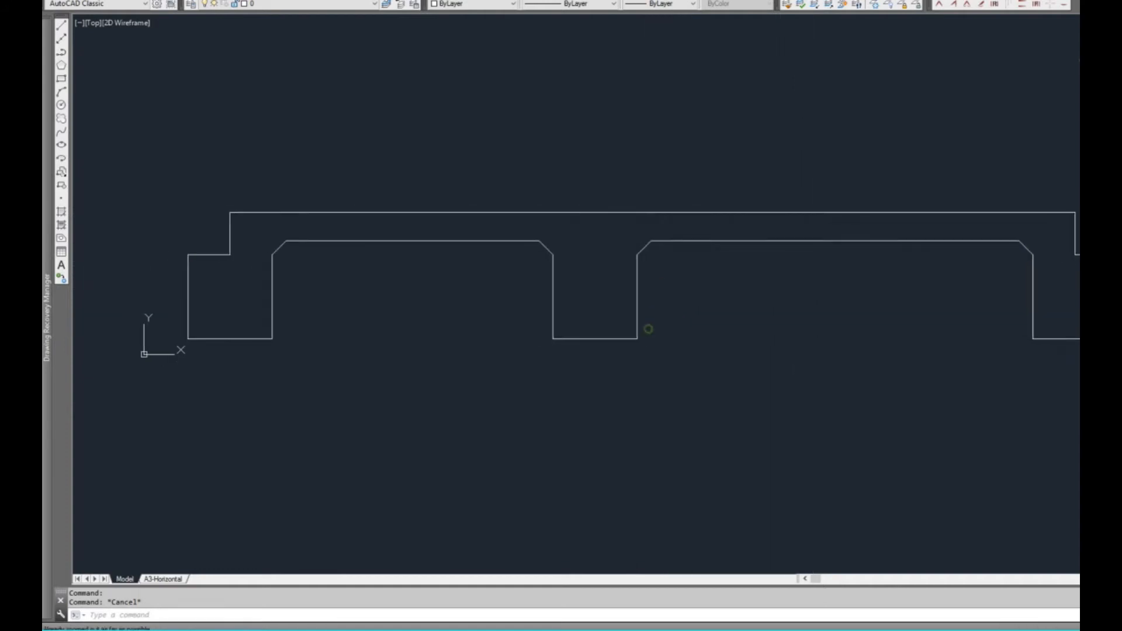
pyautogui.moveTo(612, 320); pyautogui.dragTo(594, 306, button='middle')
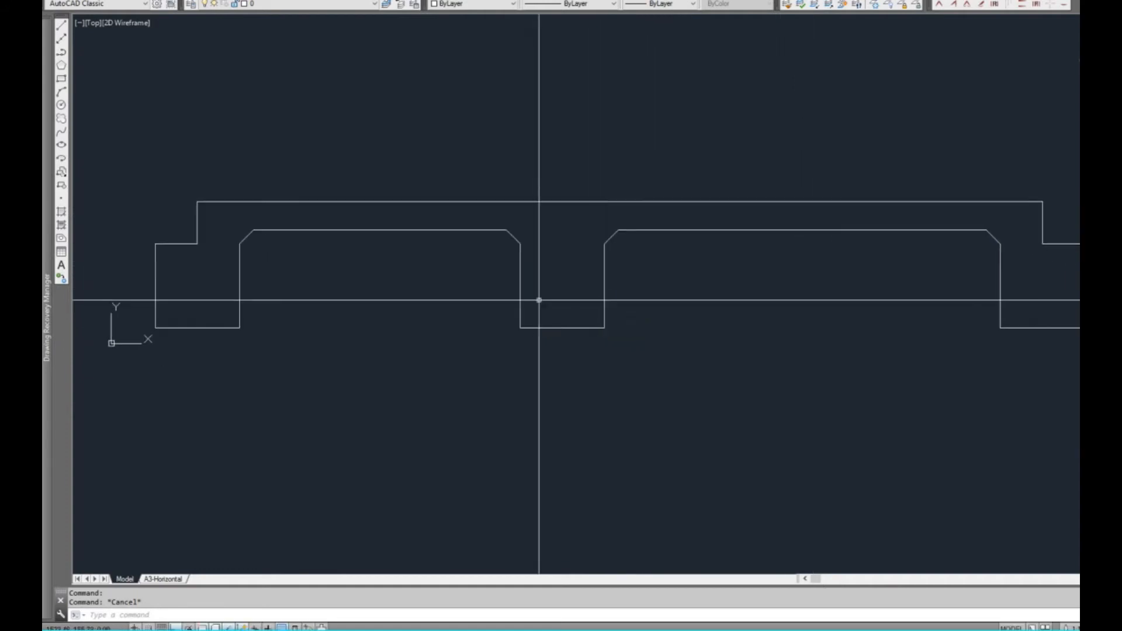
pyautogui.moveTo(401, 311); pyautogui.dragTo(438, 306, button='middle')
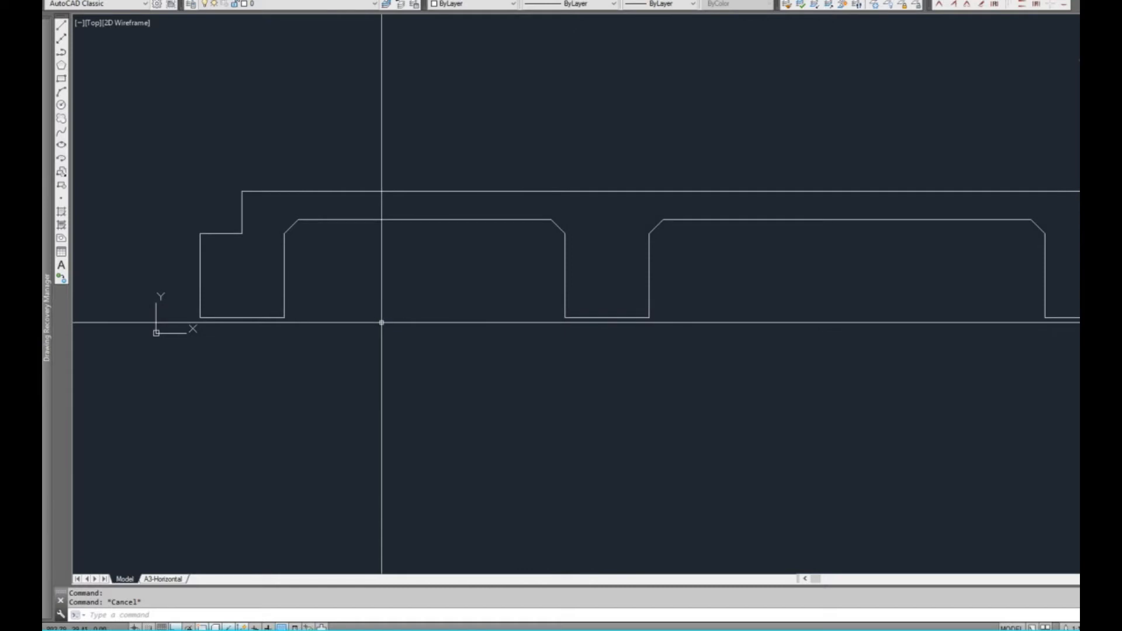
pyautogui.moveTo(381, 317); pyautogui.dragTo(398, 315, button='middle')
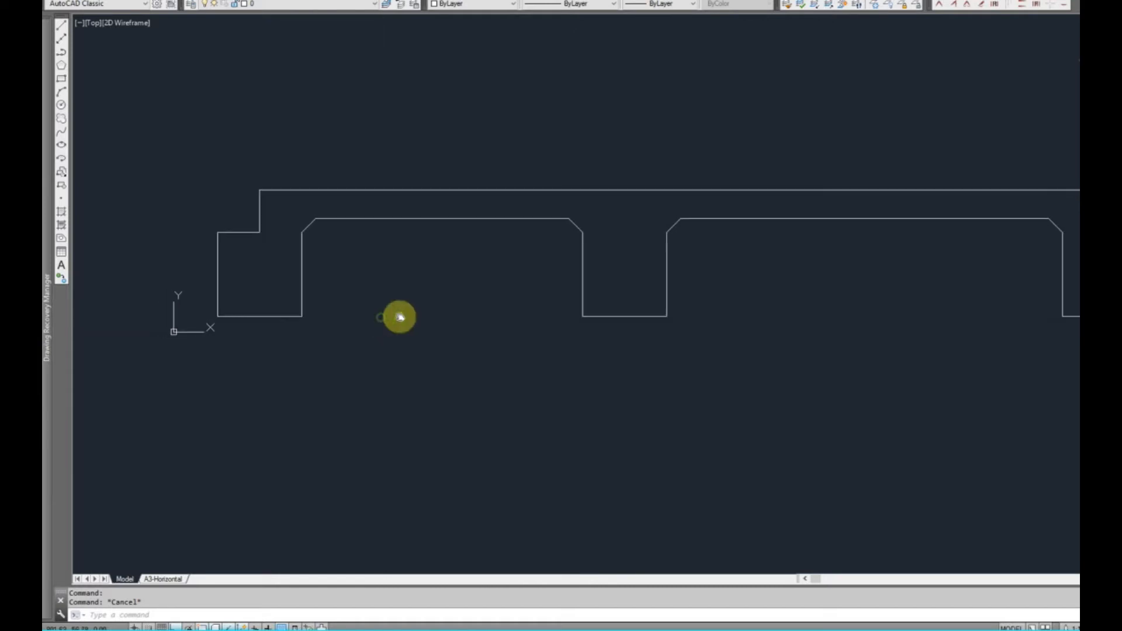
# Draw a polyline along the left footing's bottom edge, from its outer to its inner corner
pyautogui.scroll(2, 236, 324)
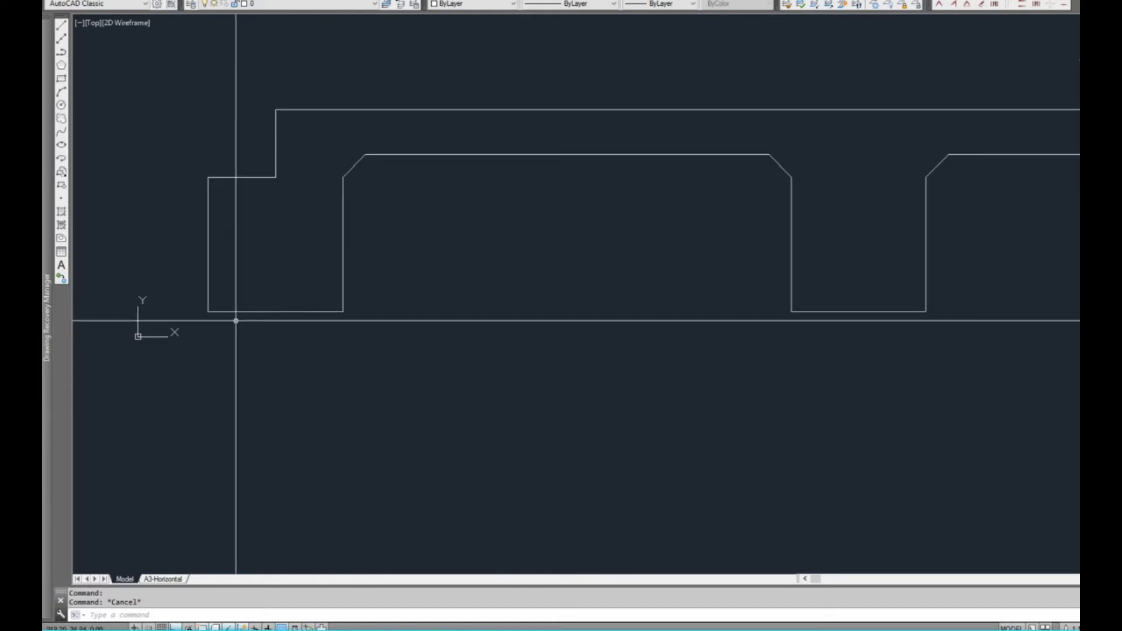
pyautogui.press('Return')
pyautogui.click(208, 311)
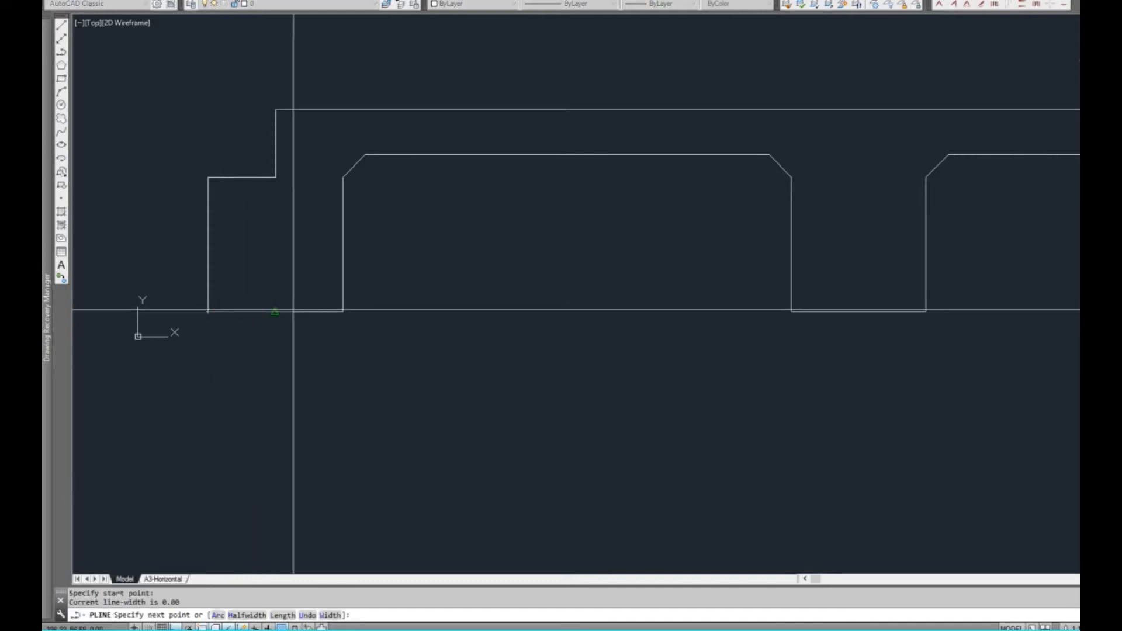
pyautogui.press('Escape')
# Move the new polyline at the left footing's bottom edge vertically up by 50
pyautogui.click(338, 311)
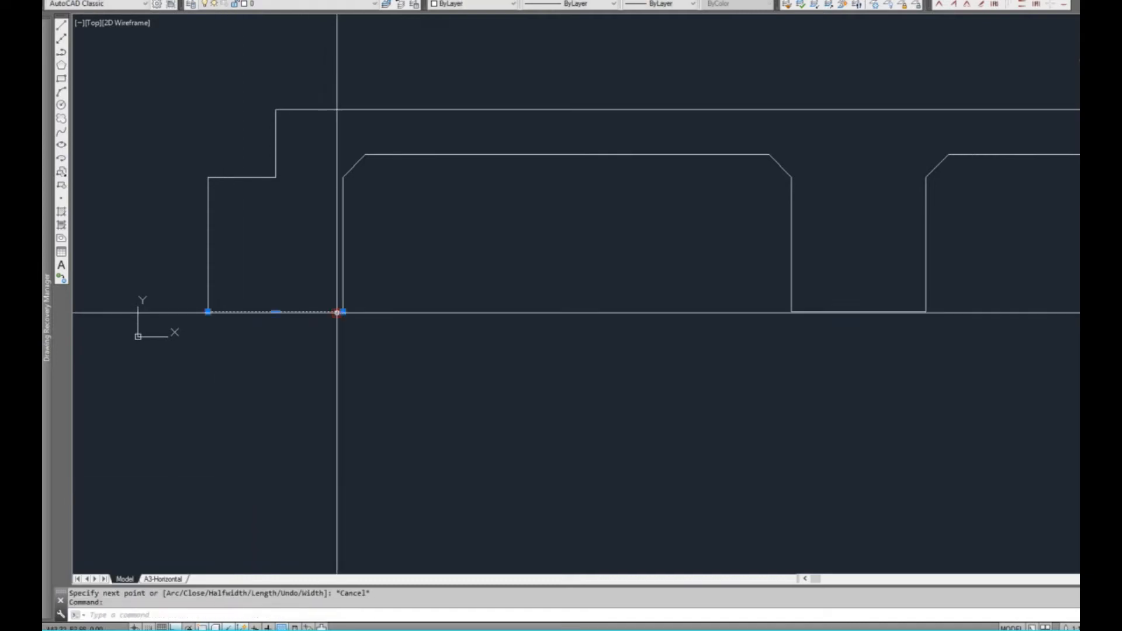
pyautogui.scroll(2, 316, 303)
pyautogui.press('space')
pyautogui.press('Return')
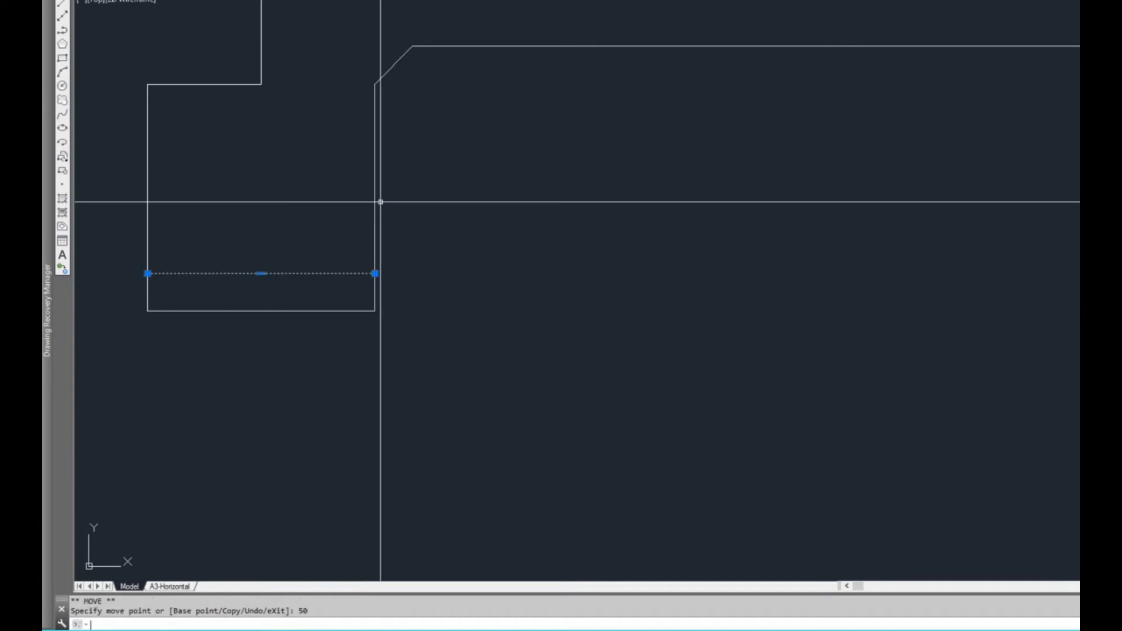
pyautogui.moveTo(338, 289); pyautogui.dragTo(388, 268, button='middle')
pyautogui.press('Escape')
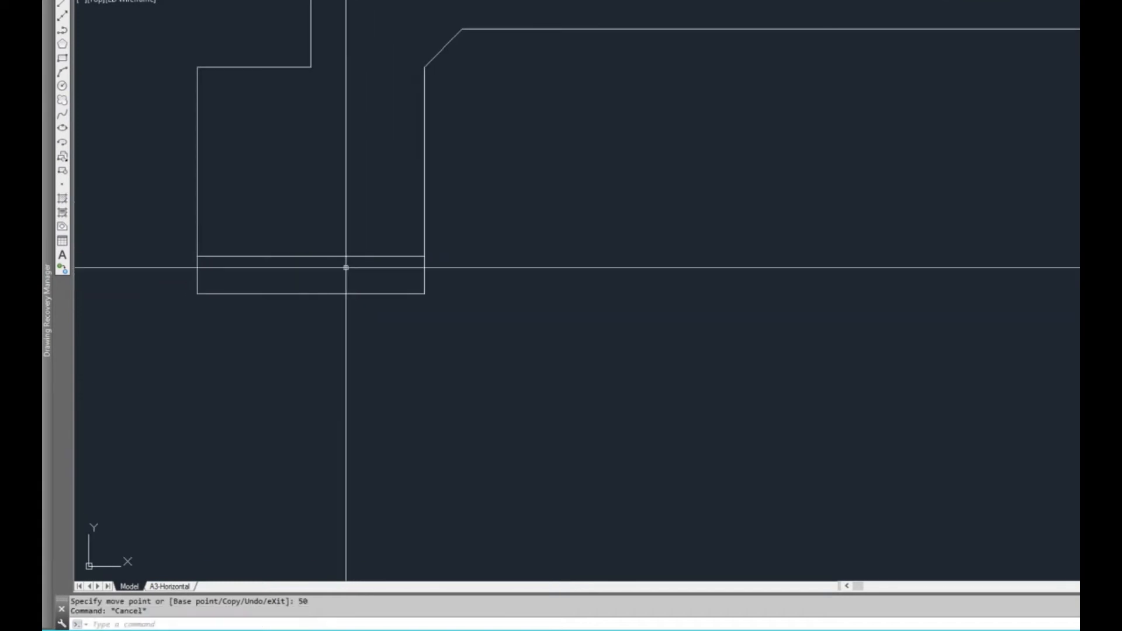
# Draw a circle of diameter 12 centred on the midpoint of the horizontal line inside the left footing
pyautogui.scroll(2, 299, 228)
pyautogui.write('c')
pyautogui.press('Return')
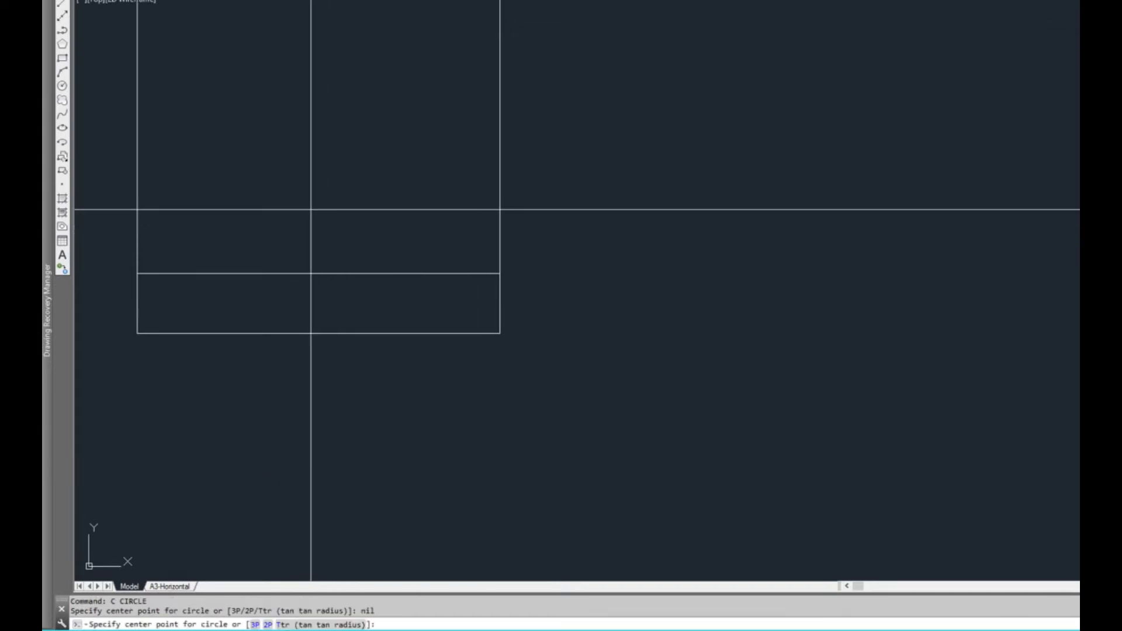
pyautogui.click(317, 271)
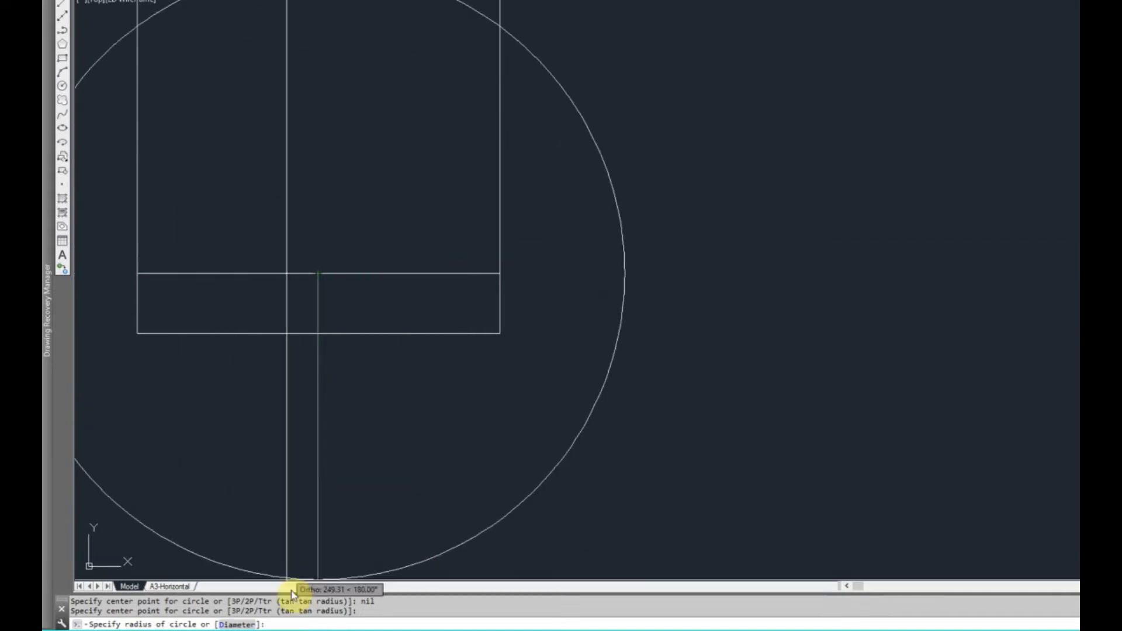
pyautogui.press('Return')
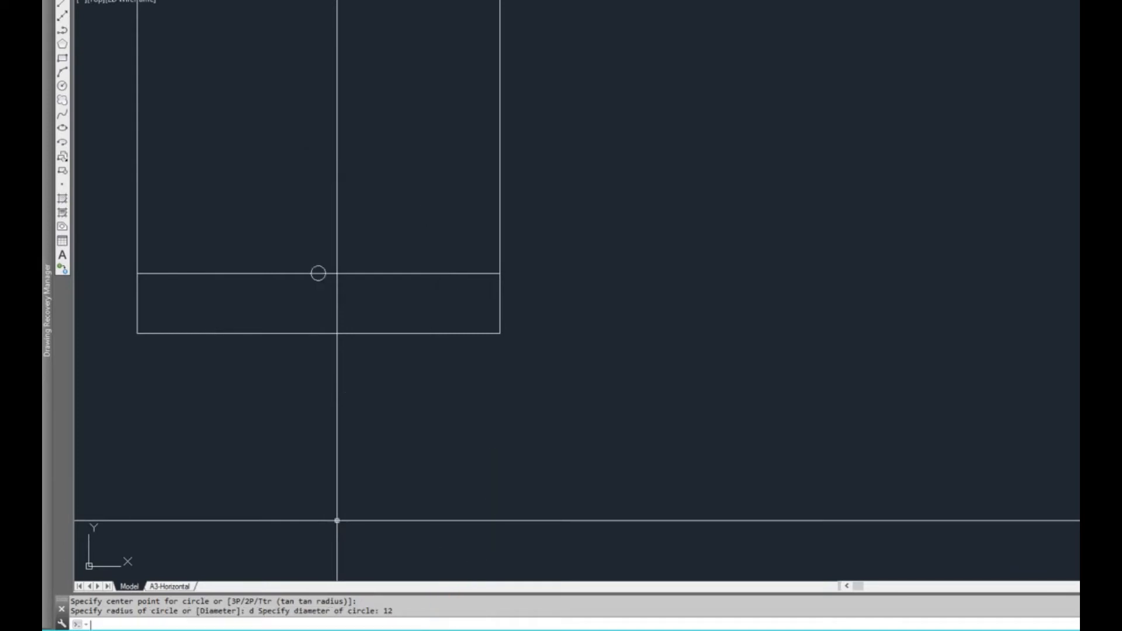
# Move the circle down so that its top quadrant touches the horizontal line inside the footing
pyautogui.click(323, 266)
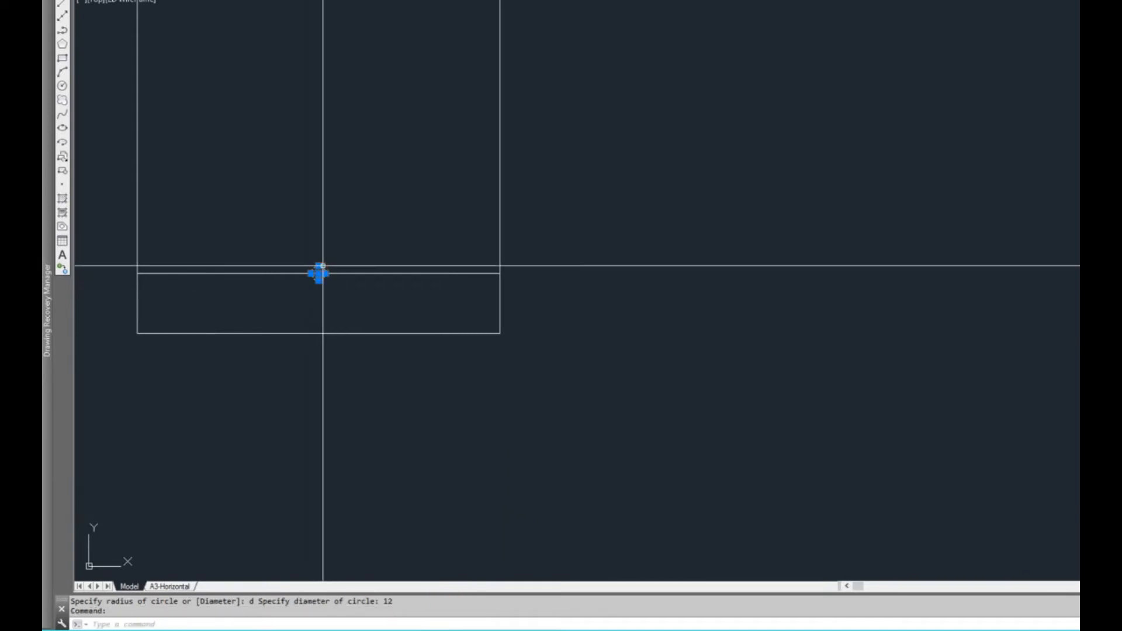
pyautogui.scroll(2, 323, 266)
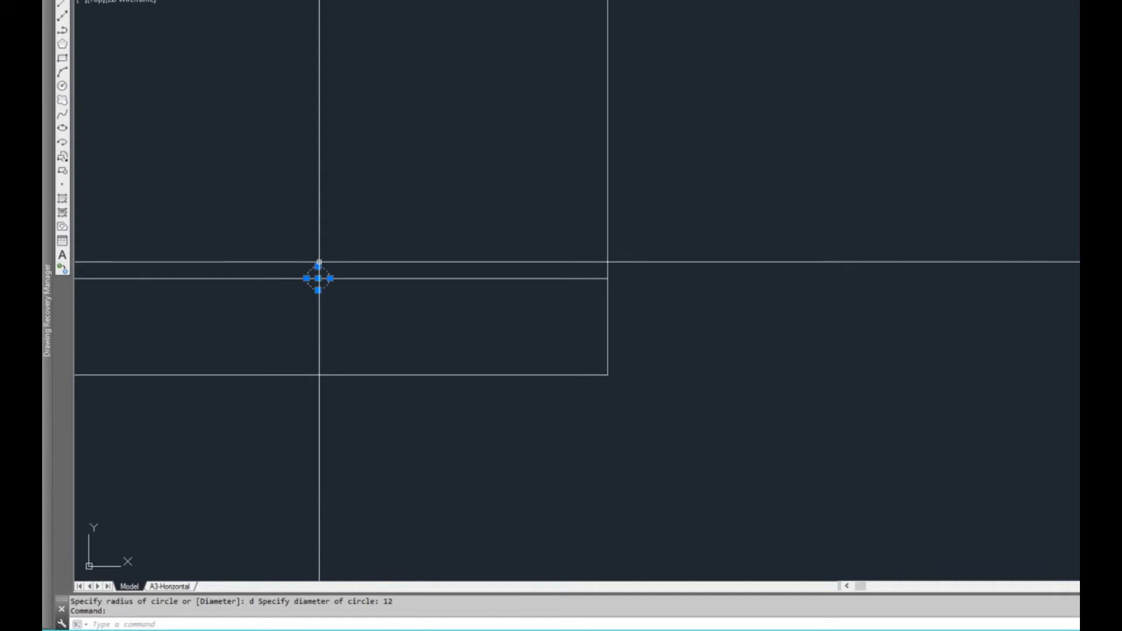
pyautogui.press('space')
pyautogui.scroll(-2, 318, 278)
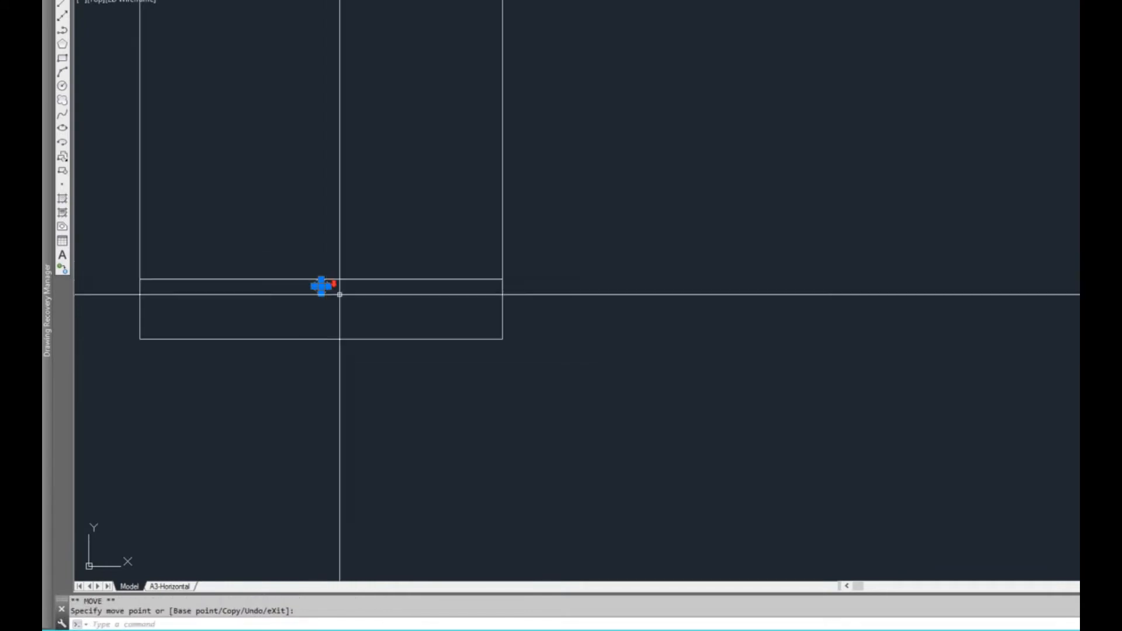
pyautogui.click(328, 287)
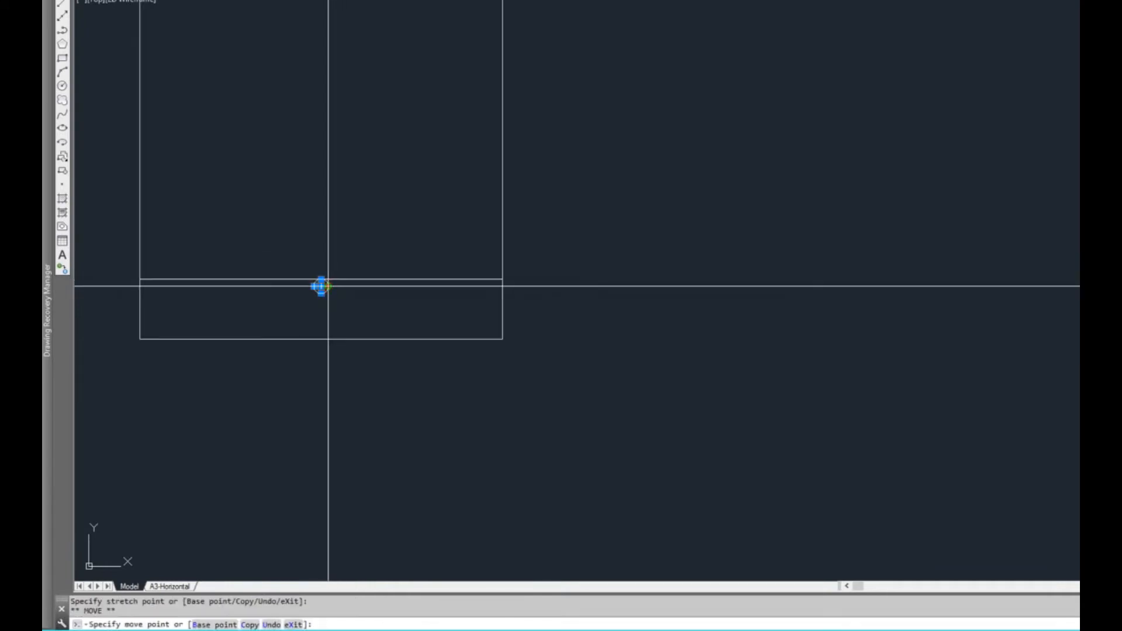
pyautogui.write('c')
pyautogui.press('Return')
pyautogui.scroll(2, 362, 290)
pyautogui.press('Escape')
pyautogui.press('Escape')
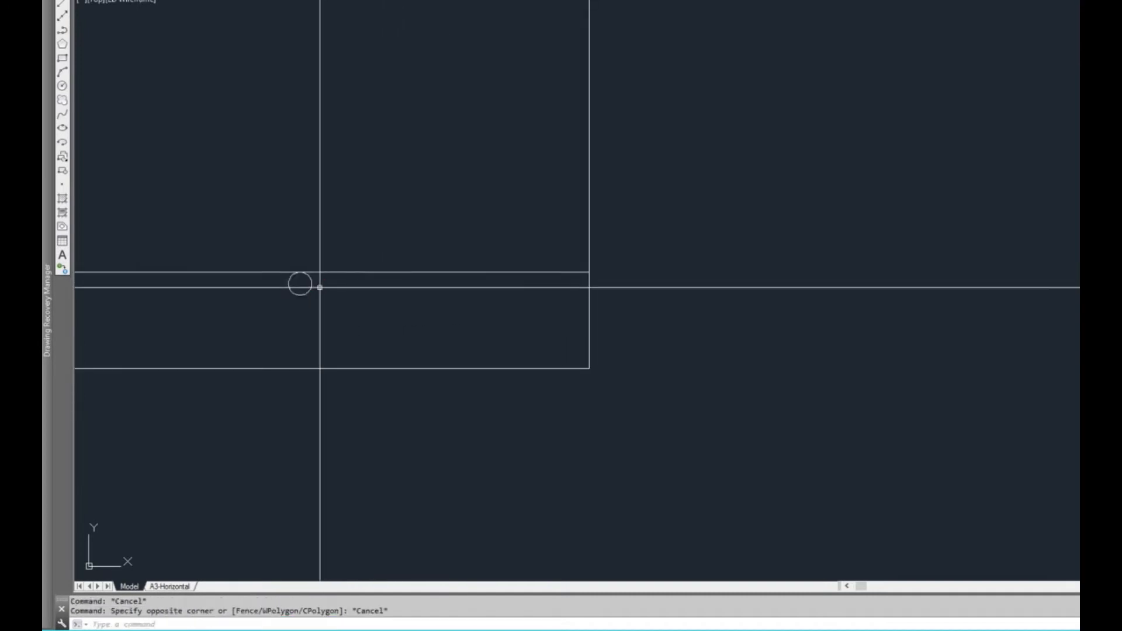
# Copy the circle 100 to the right and 100 to the left along the horizontal line
pyautogui.moveTo(300, 291); pyautogui.dragTo(364, 298, button='middle')
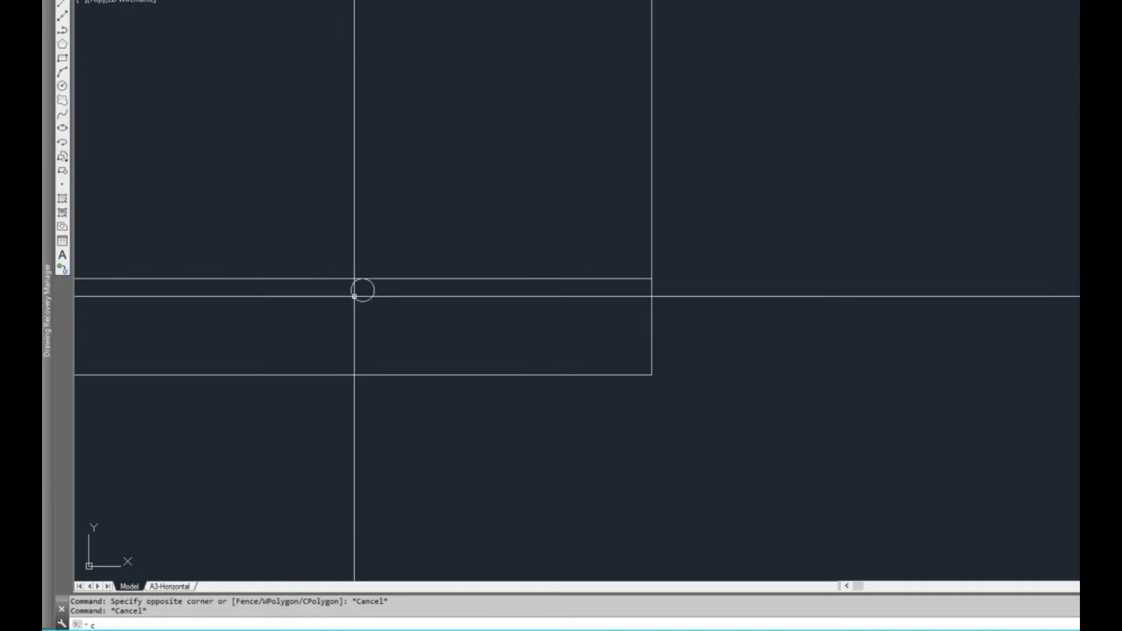
pyautogui.write('co')
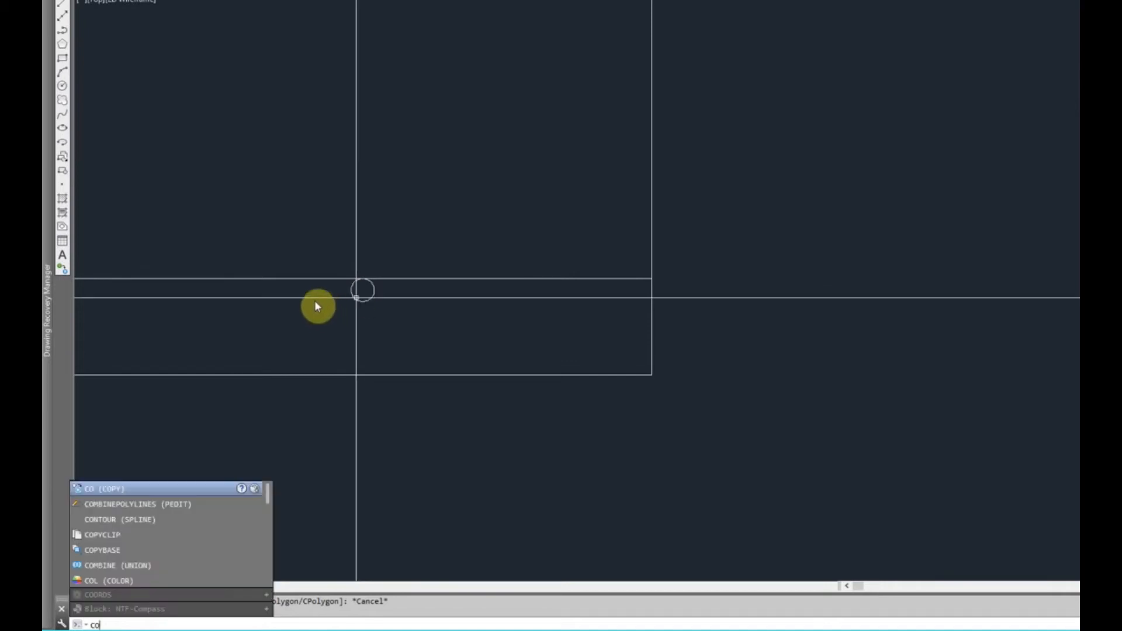
pyautogui.press('Return')
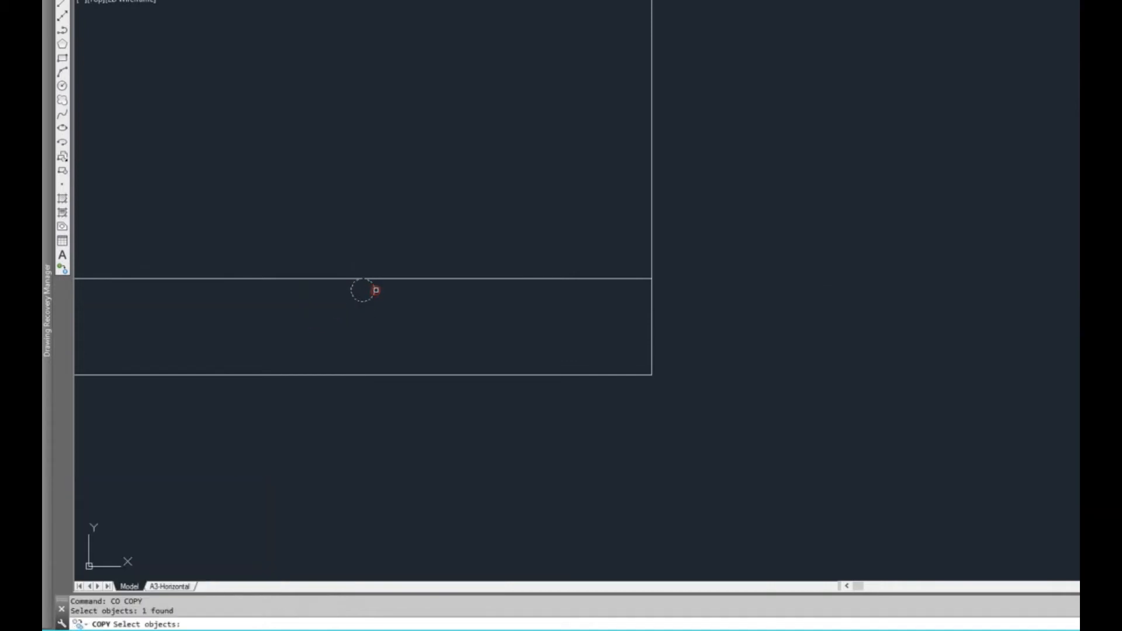
pyautogui.press('Return')
pyautogui.click(376, 329)
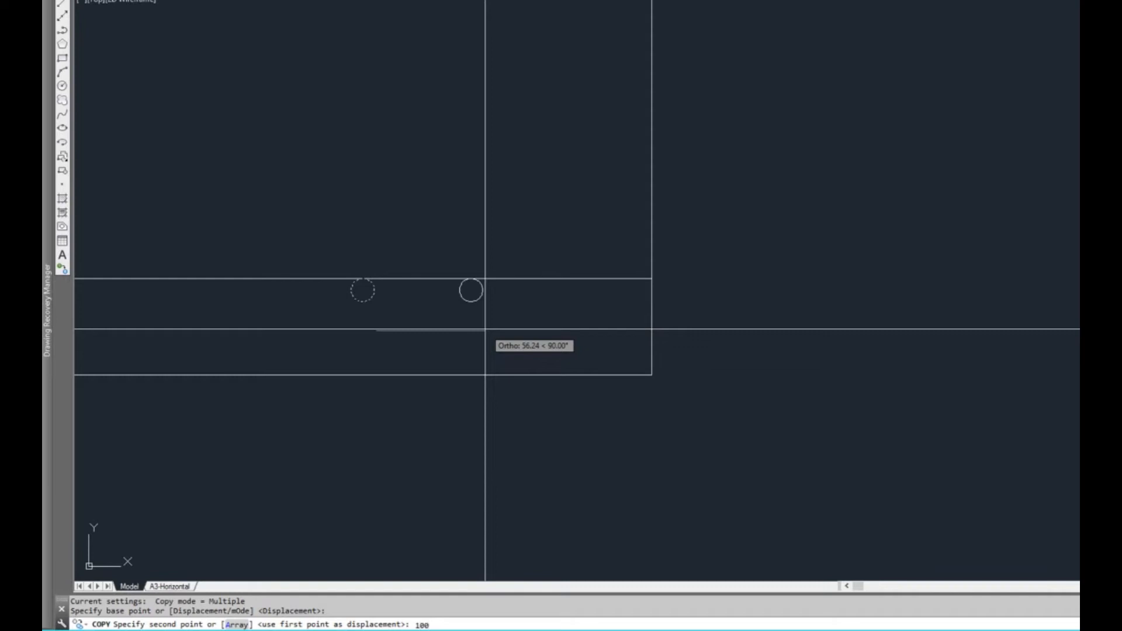
pyautogui.scroll(-2, 491, 324)
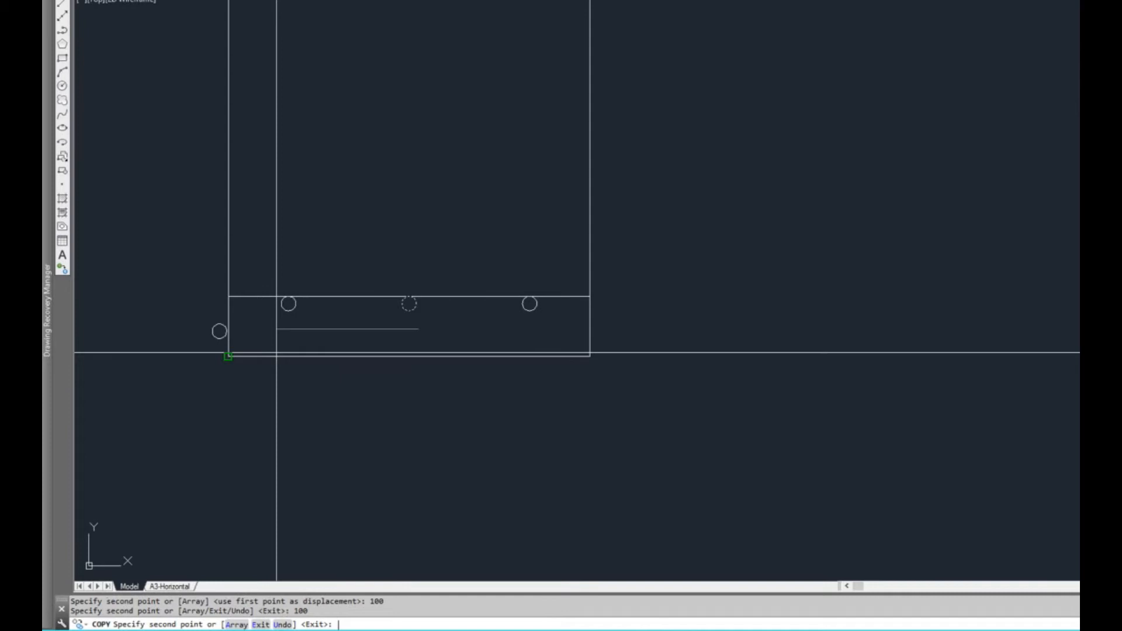
pyautogui.press('Escape')
pyautogui.press('Escape')
# Draw an L-shaped line from the left circle's outer quadrant, running a short way toward the footing side and vertically up past the horizontal line
pyautogui.moveTo(466, 307); pyautogui.dragTo(480, 301, button='middle')
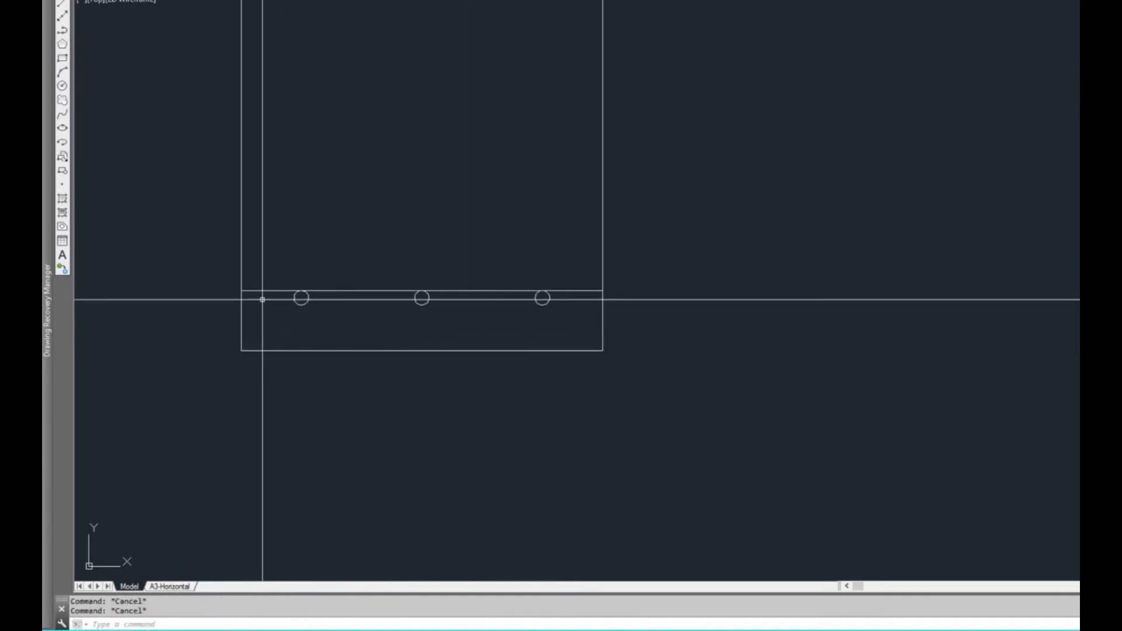
pyautogui.scroll(2, 263, 299)
pyautogui.write('l')
pyautogui.press('Return')
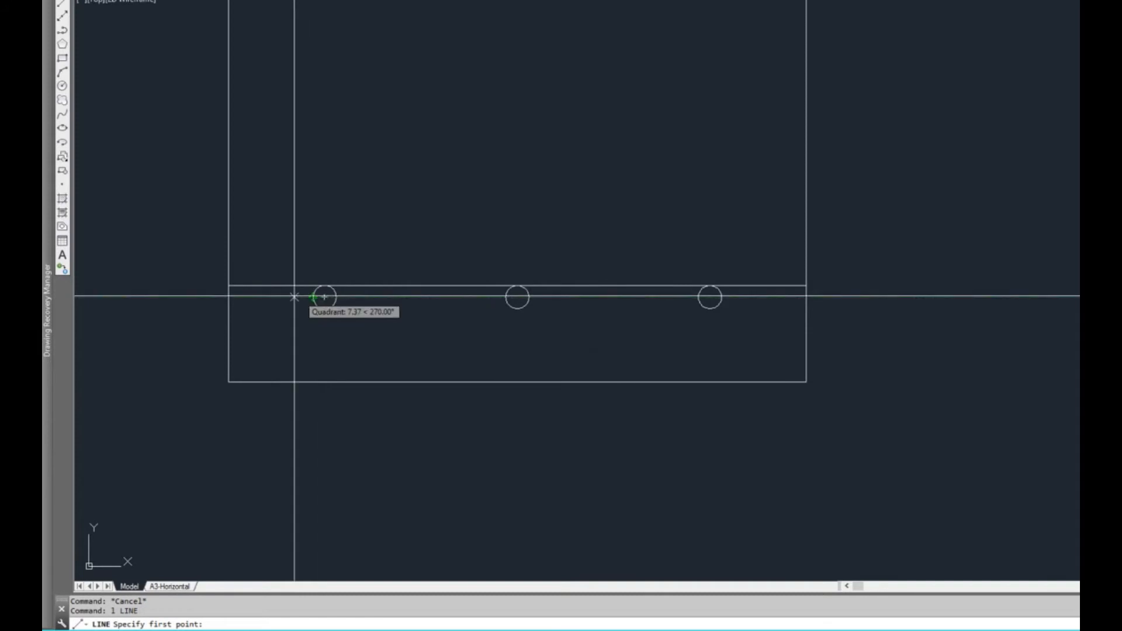
pyautogui.press('Escape')
pyautogui.rightClick(313, 296)
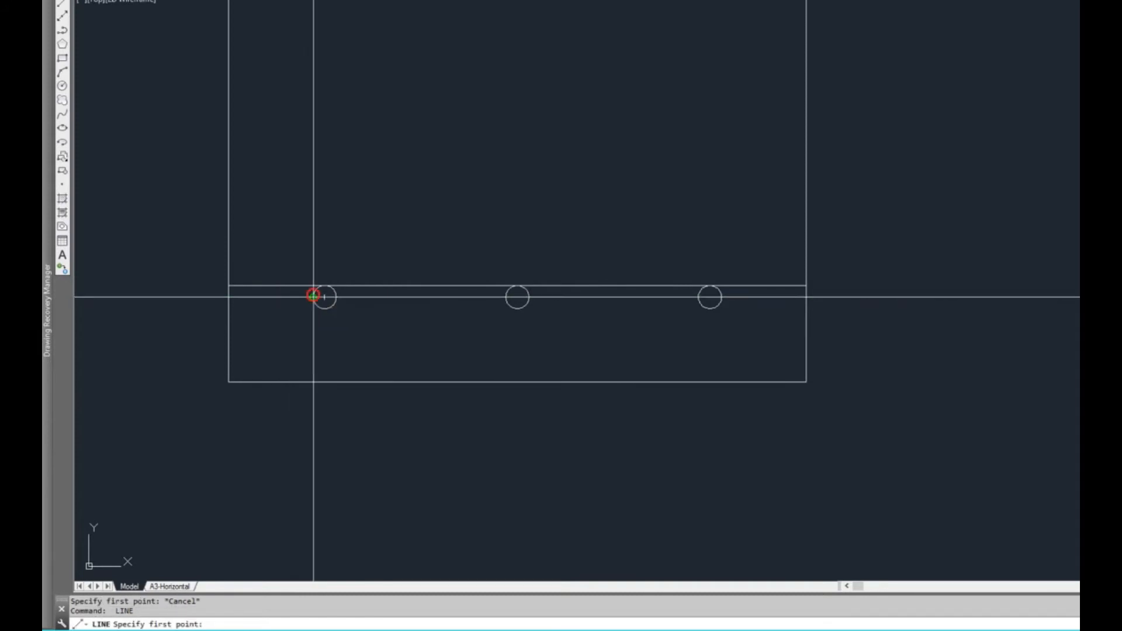
pyautogui.click(313, 296)
pyautogui.write('50')
pyautogui.press('Return')
pyautogui.write('u')
pyautogui.press('Return')
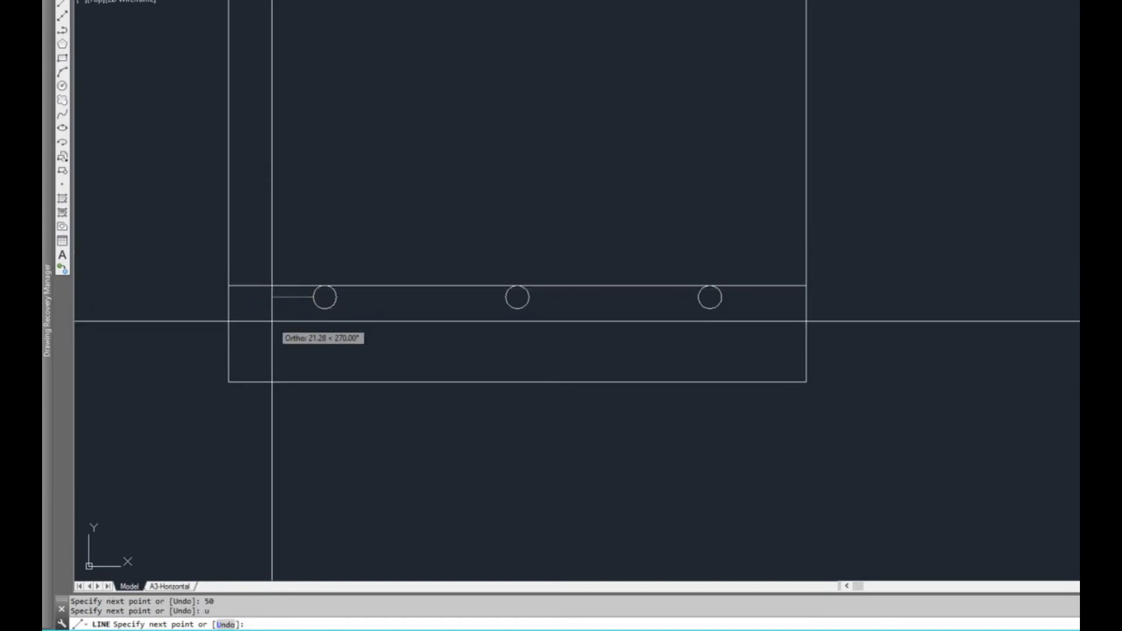
pyautogui.click(322, 221)
pyautogui.press('Escape')
# Draw an L-shaped line from the right circle's outer quadrant, 20 horizontally outward and about 37 vertically up
pyautogui.press('Return')
pyautogui.click(721, 297)
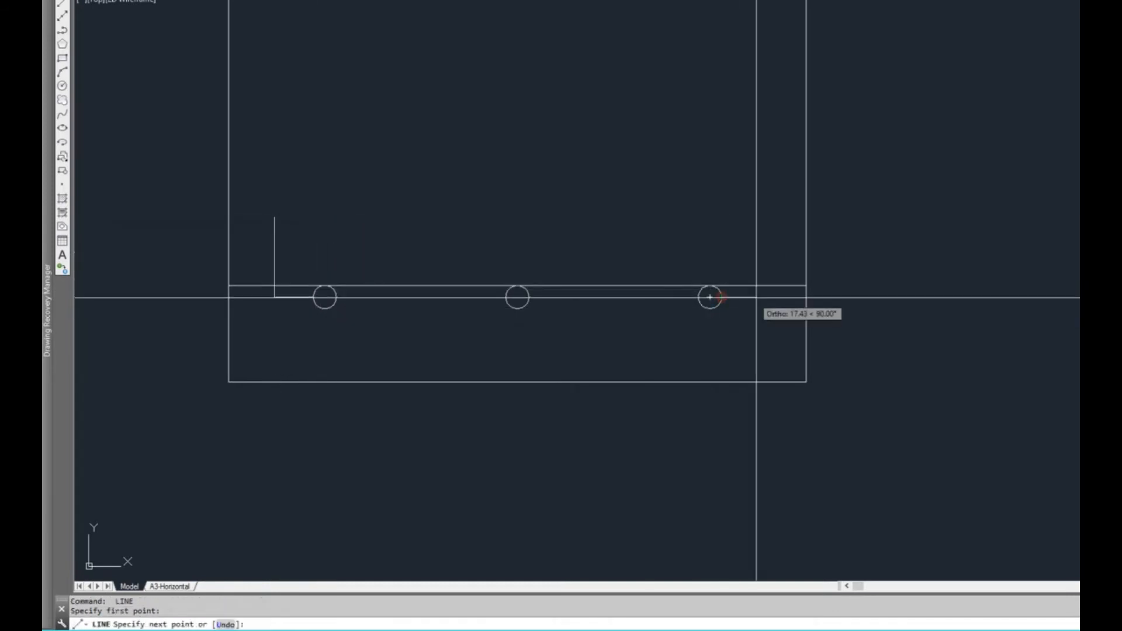
pyautogui.write('20')
pyautogui.press('Return')
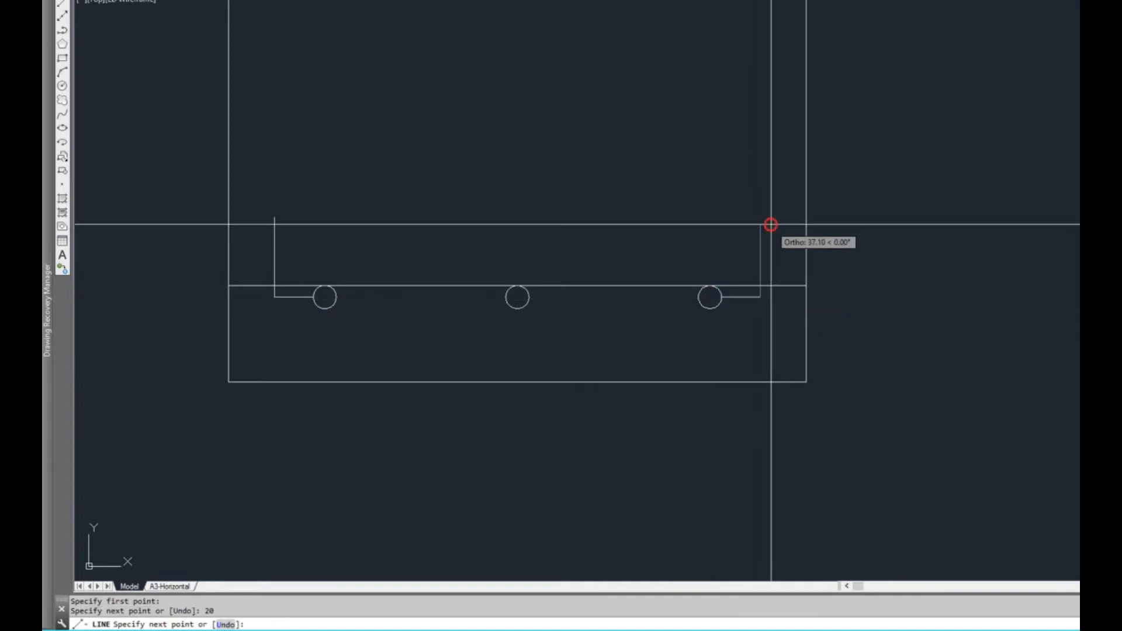
pyautogui.click(769, 225)
pyautogui.press('Escape')
# Trim both ends of the horizontal bar line in the left footing back to the vertical legs of the L-shaped lines
pyautogui.write('tr')
pyautogui.press('Return')
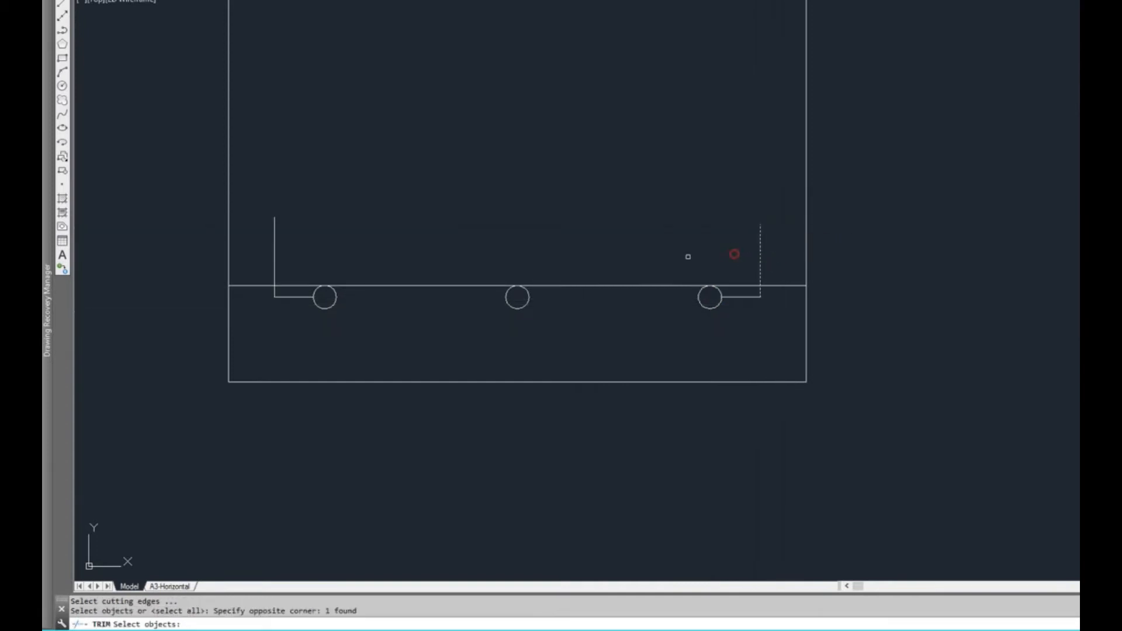
pyautogui.click(307, 256)
pyautogui.click(225, 266)
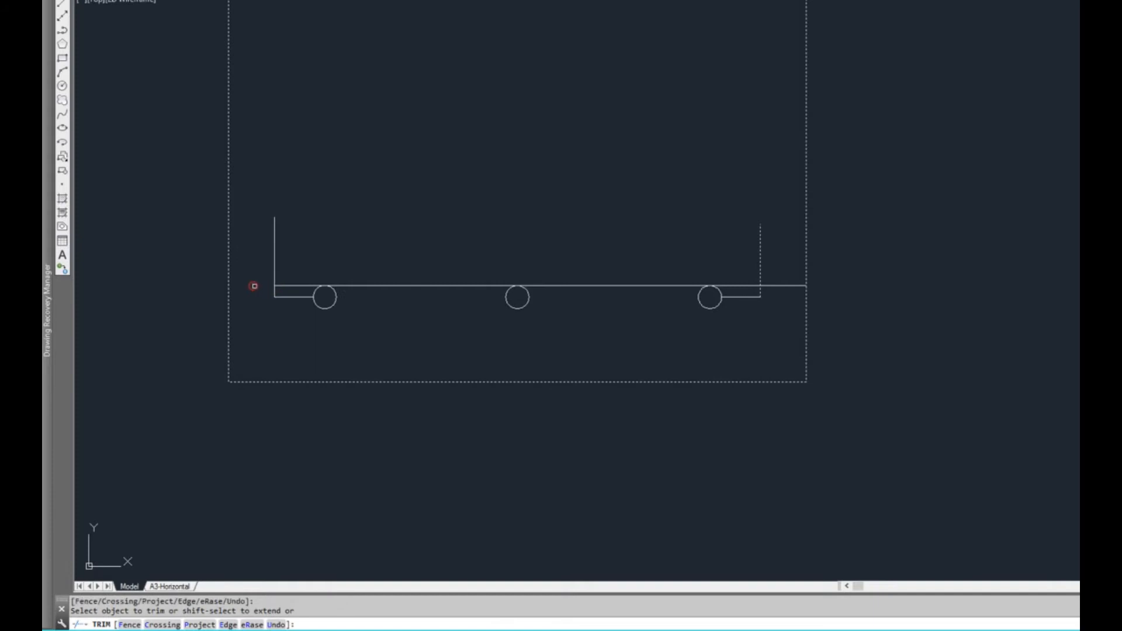
pyautogui.press('Escape')
# Erase the four segments of the two L-shaped guide lines, keeping the footing outline selected out of the deletion
pyautogui.click(784, 299)
pyautogui.click(744, 292)
pyautogui.click(298, 266)
pyautogui.click(224, 272)
pyautogui.click(271, 332)
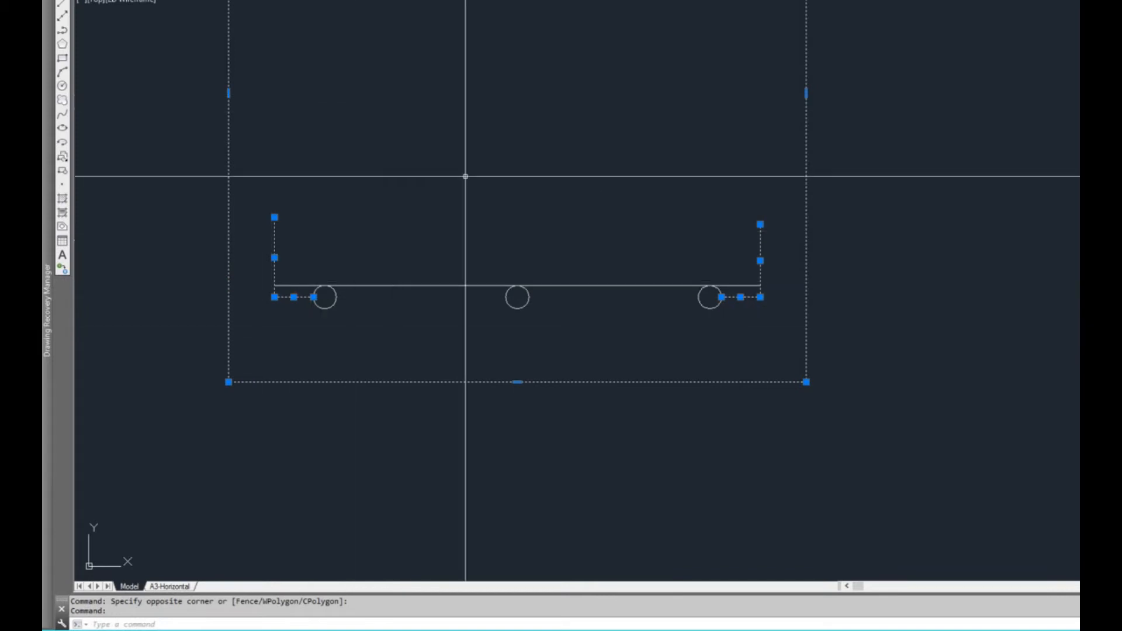
pyautogui.scroll(-2, 468, 205)
pyautogui.moveTo(469, 53); pyautogui.dragTo(469, 201, button='middle')
pyautogui.scroll(-2, 469, 294)
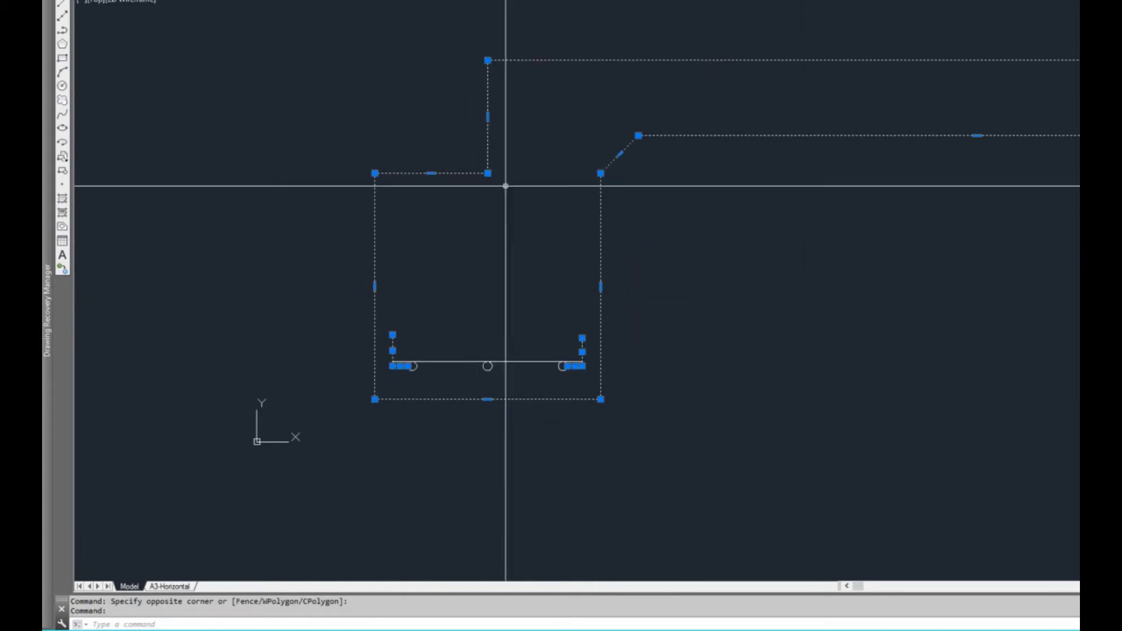
pyautogui.scroll(2, 375, 338)
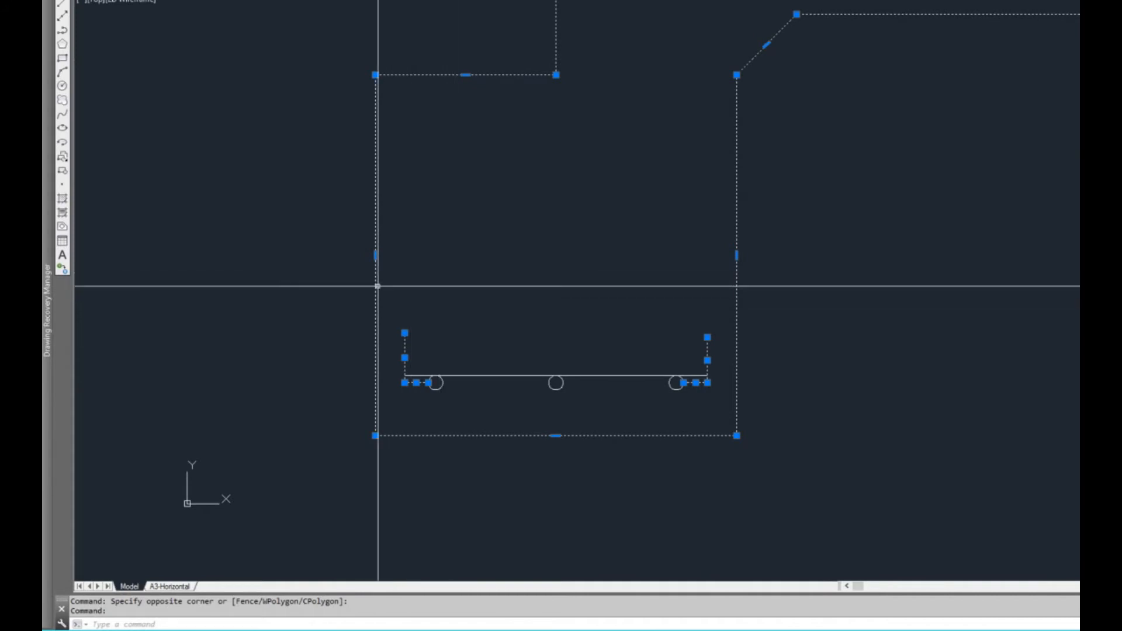
pyautogui.moveTo(508, 261); pyautogui.dragTo(469, 258, button='middle')
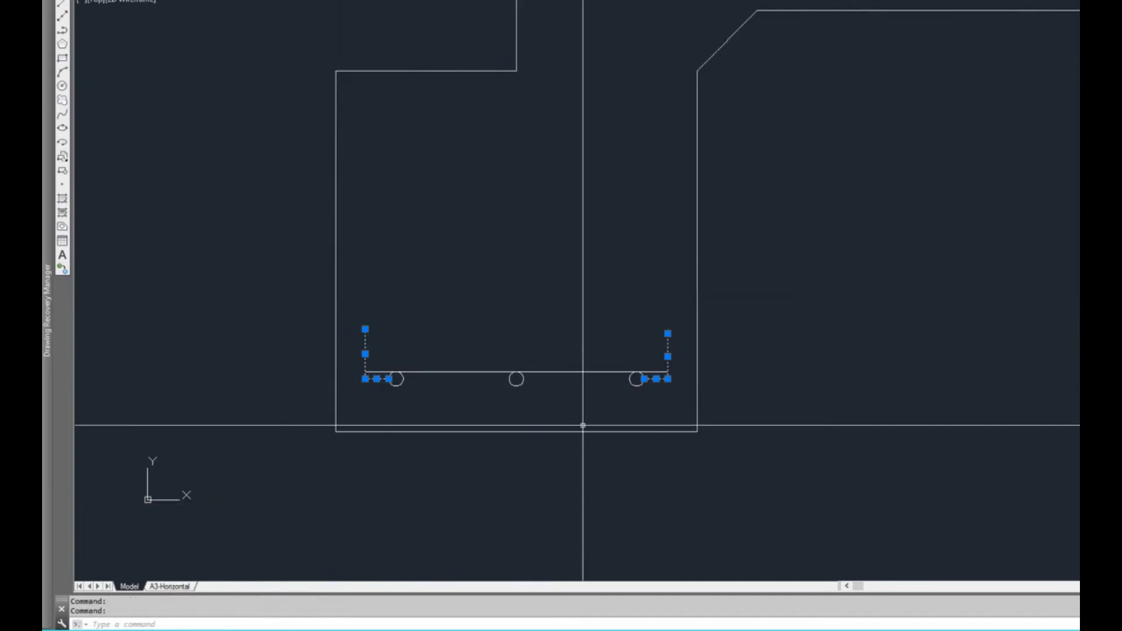
pyautogui.press('Delete')
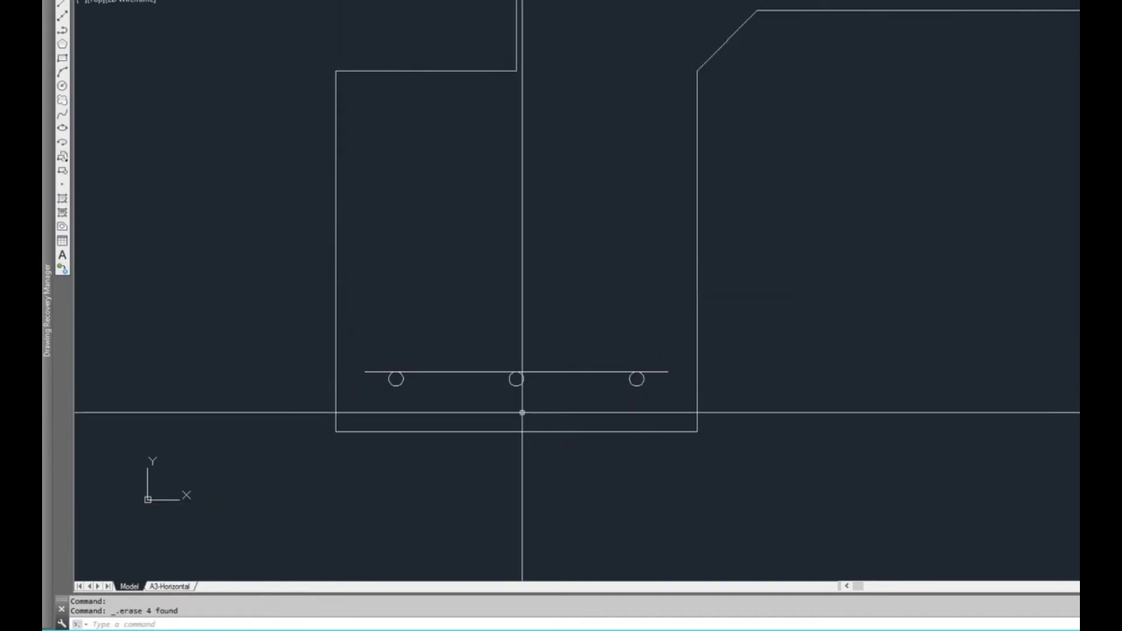
# Start a hatch for the bar circles and set its predefined pattern to SOLID
pyautogui.moveTo(562, 408); pyautogui.dragTo(537, 410, button='middle')
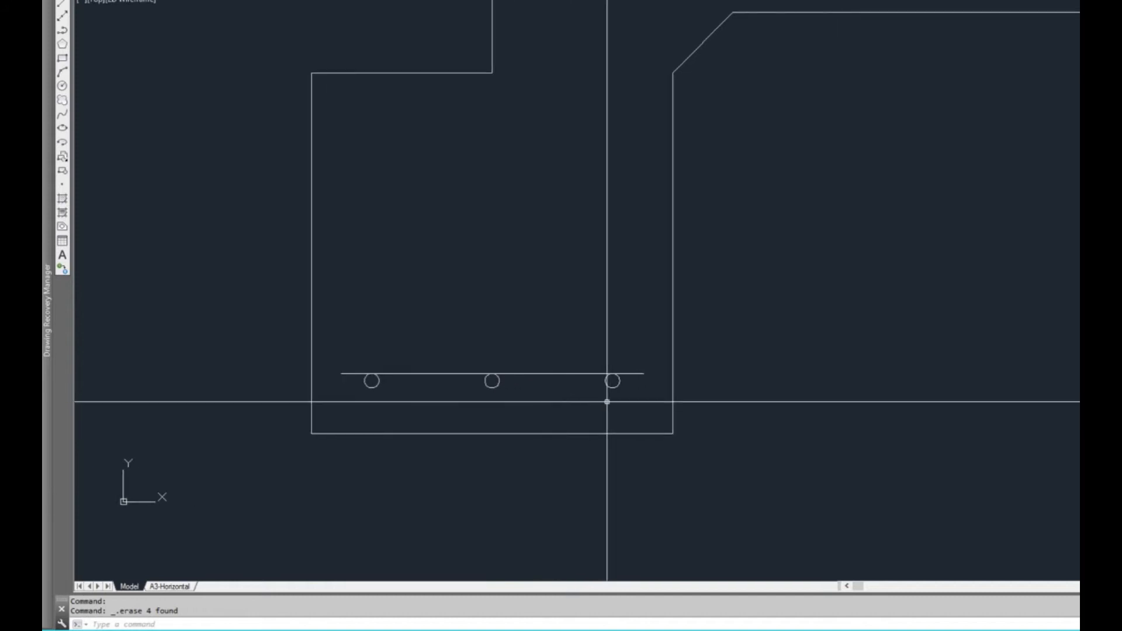
pyautogui.moveTo(642, 368)
pyautogui.mouseDown(button='middle')
pyautogui.moveTo(578, 386)
pyautogui.moveTo(468, 363)
pyautogui.moveTo(395, 376)
pyautogui.mouseUp(button='middle')
pyautogui.scroll(-2, 572, 387)
pyautogui.scroll(2, 328, 393)
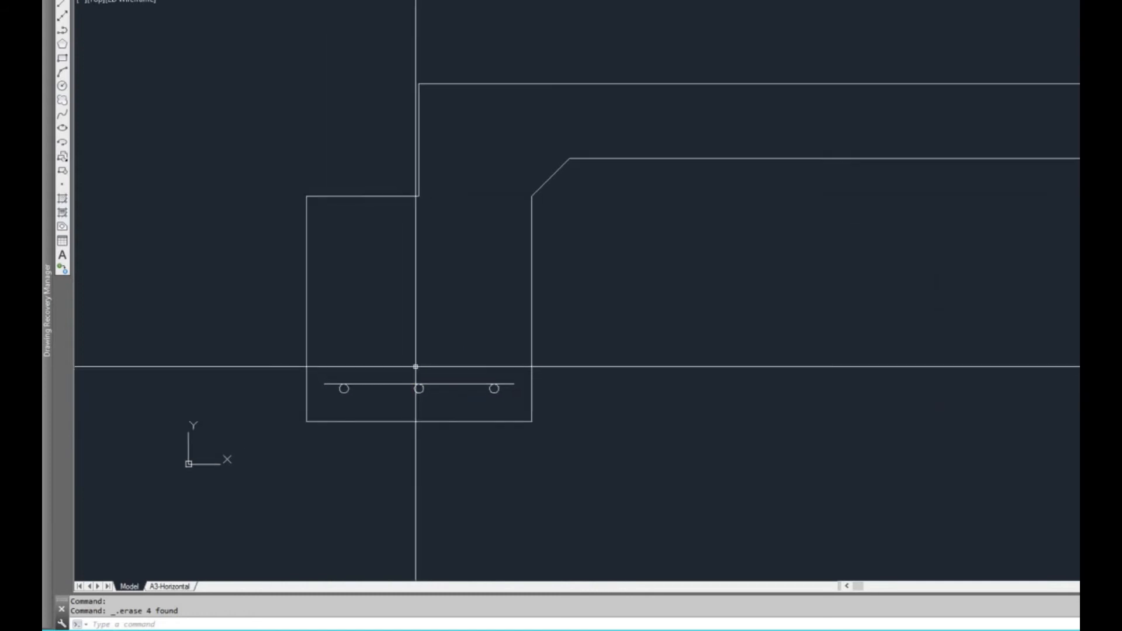
pyautogui.scroll(2, 416, 368)
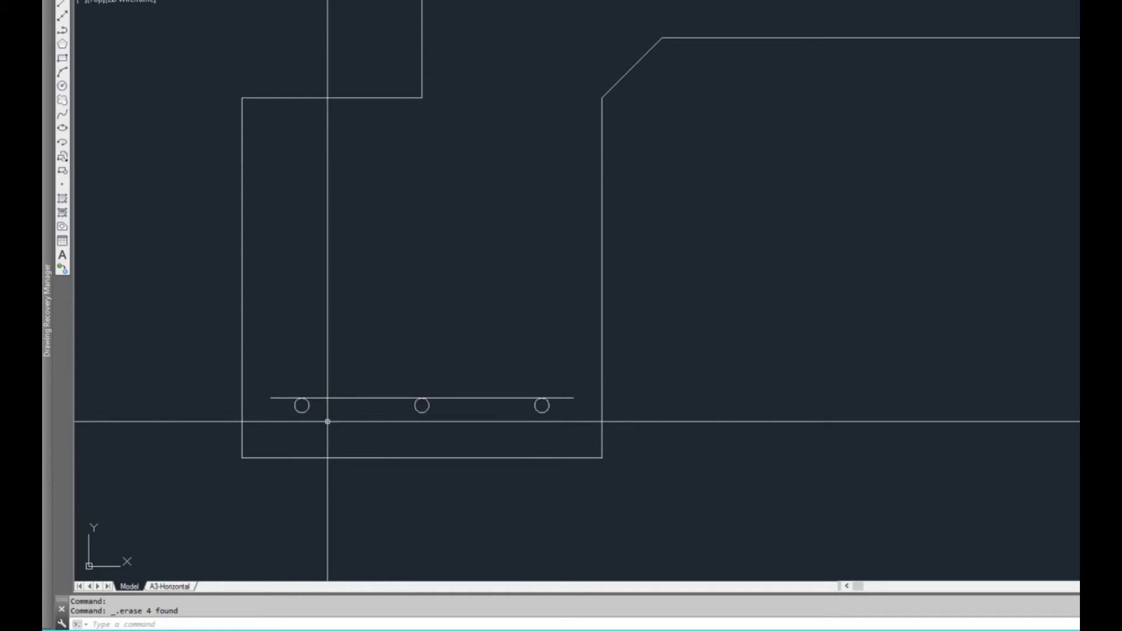
pyautogui.write('BH')
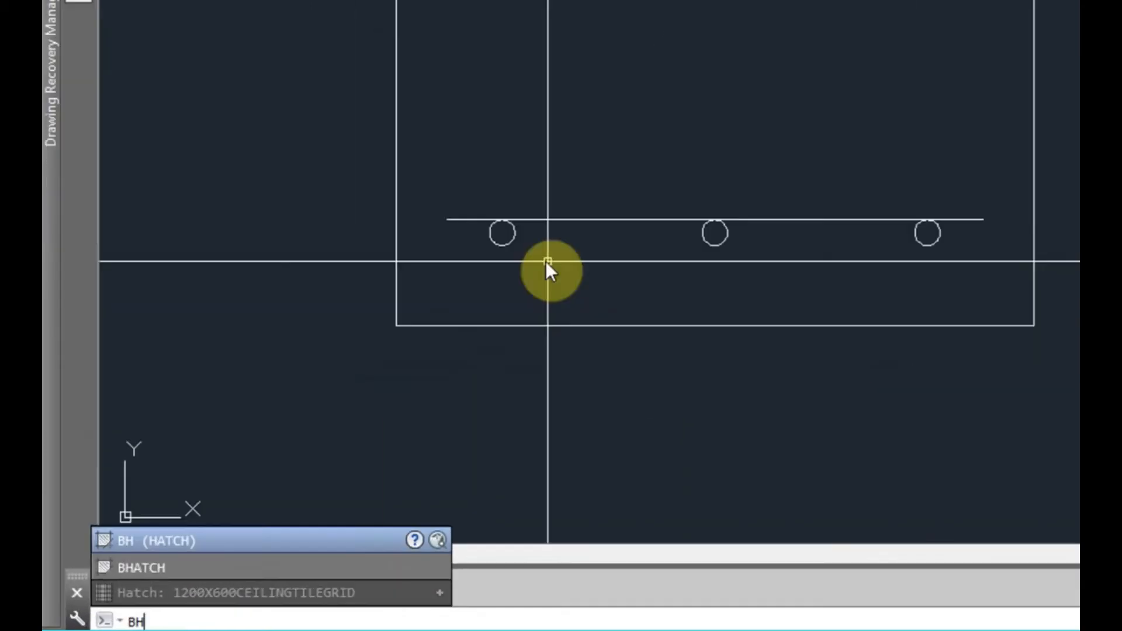
pyautogui.press('Return')
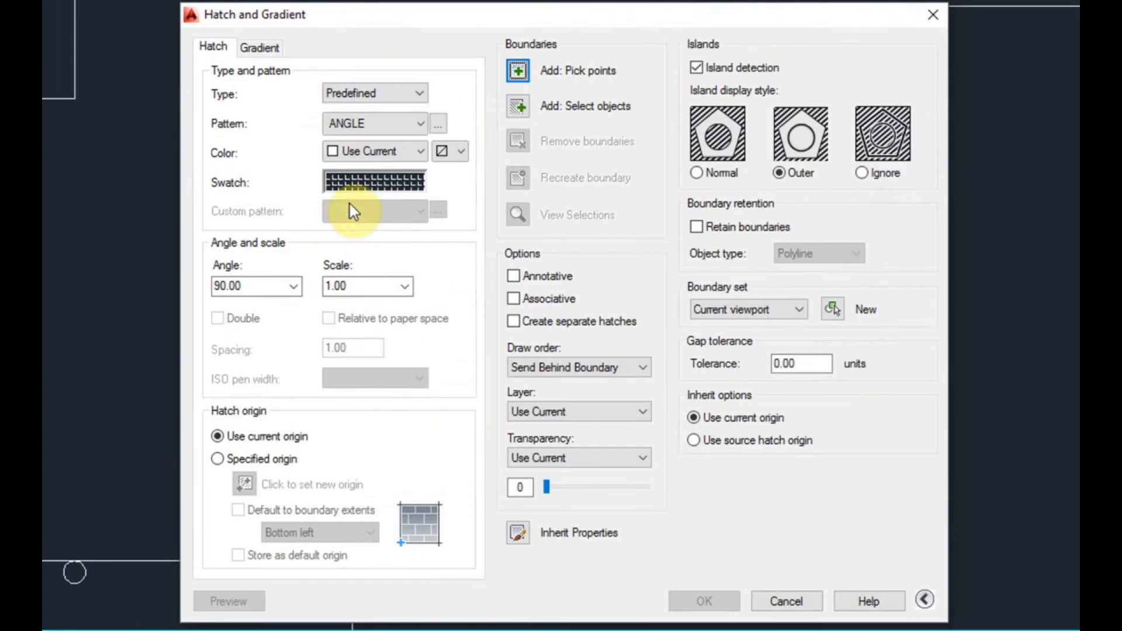
pyautogui.click(363, 178)
pyautogui.moveTo(429, 114); pyautogui.dragTo(623, 82)
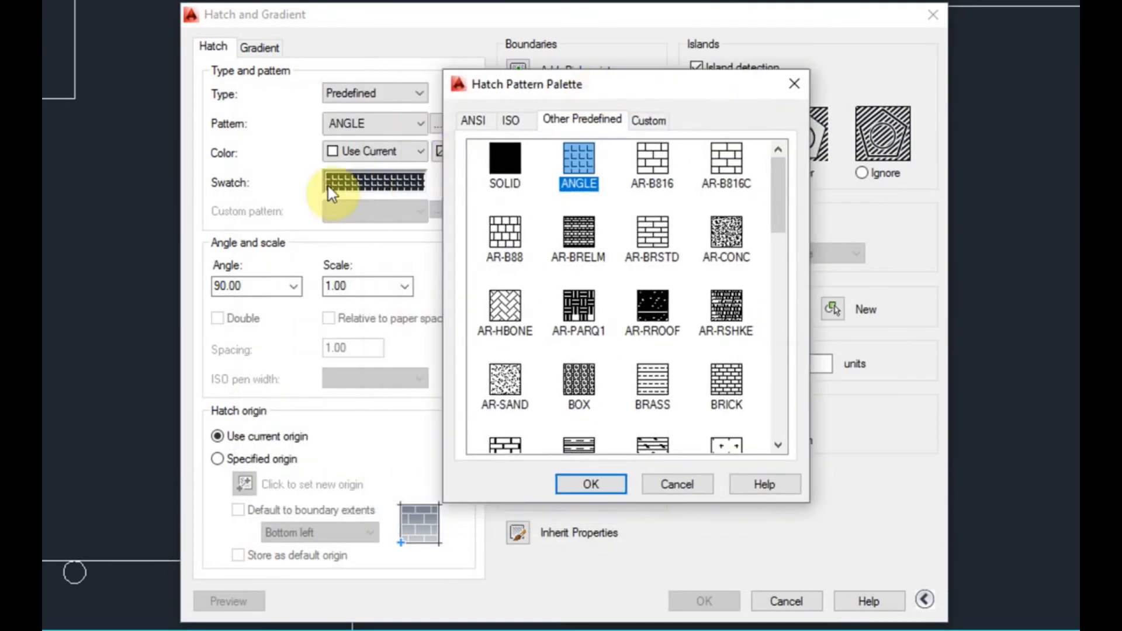
pyautogui.click(504, 166)
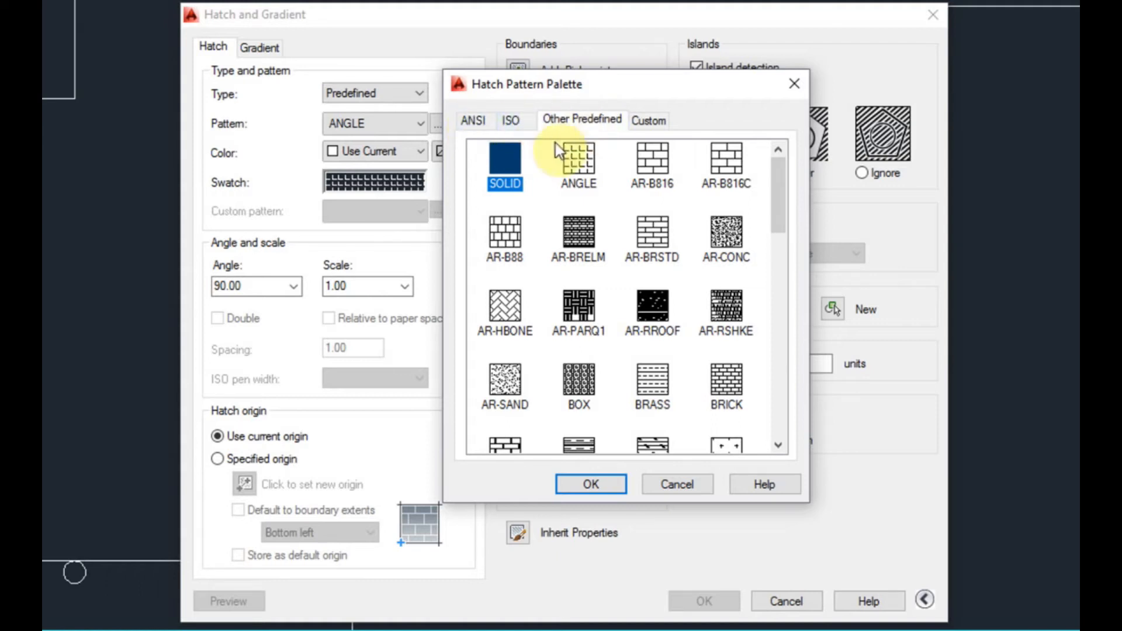
pyautogui.click(588, 482)
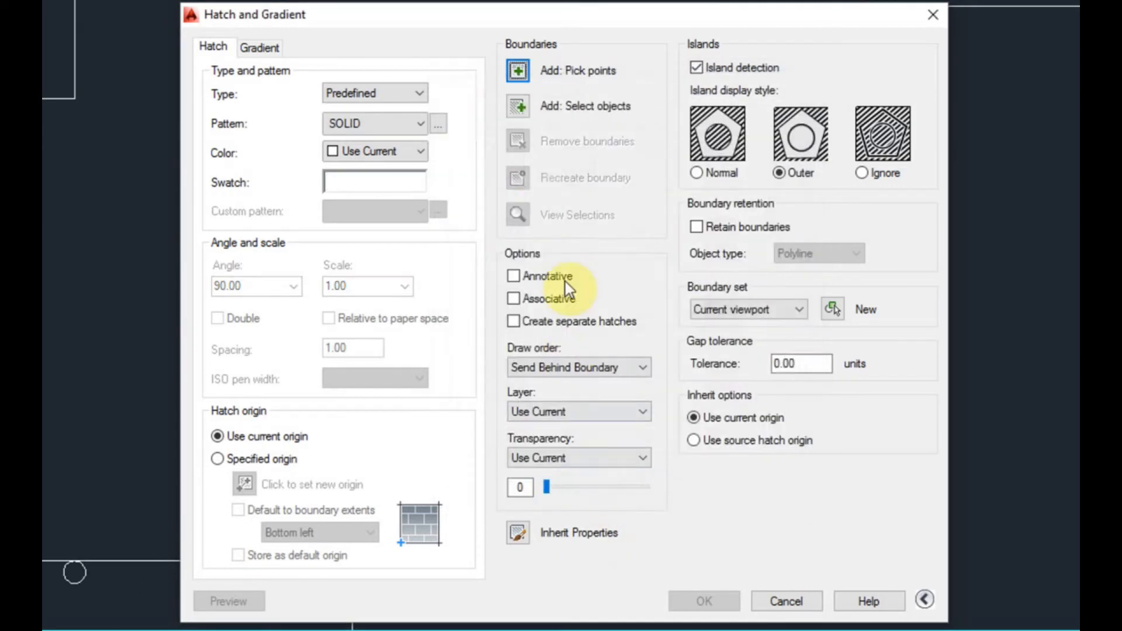
# Apply the solid hatch to the three bar circles in the left footing by selecting them as boundary objects
pyautogui.click(521, 105)
pyautogui.scroll(-2, 152, 427)
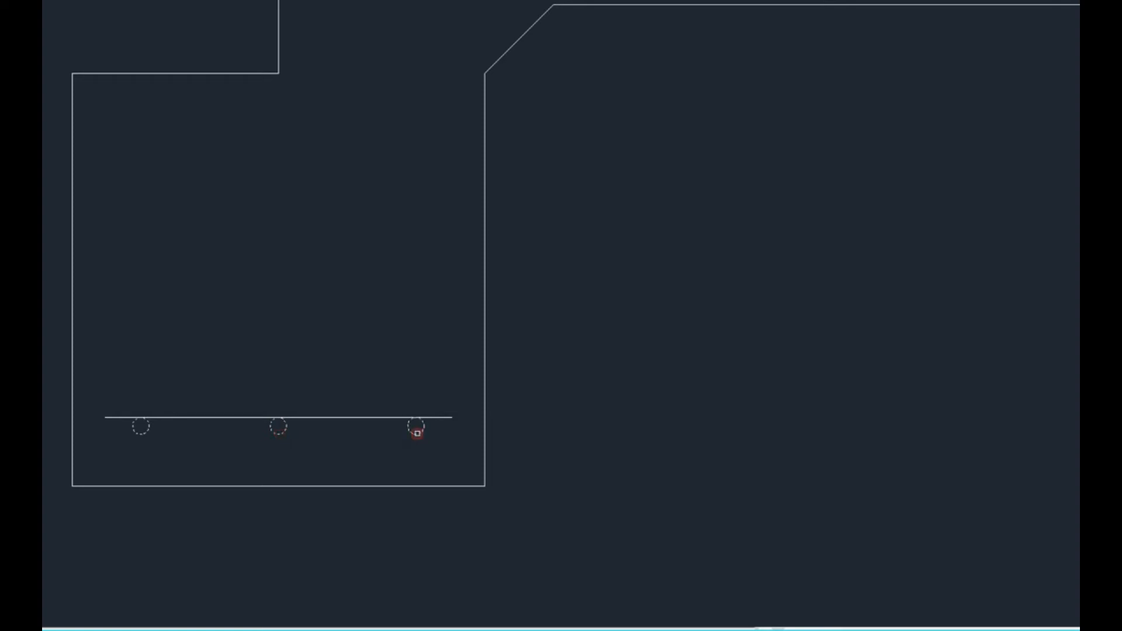
pyautogui.press('Return')
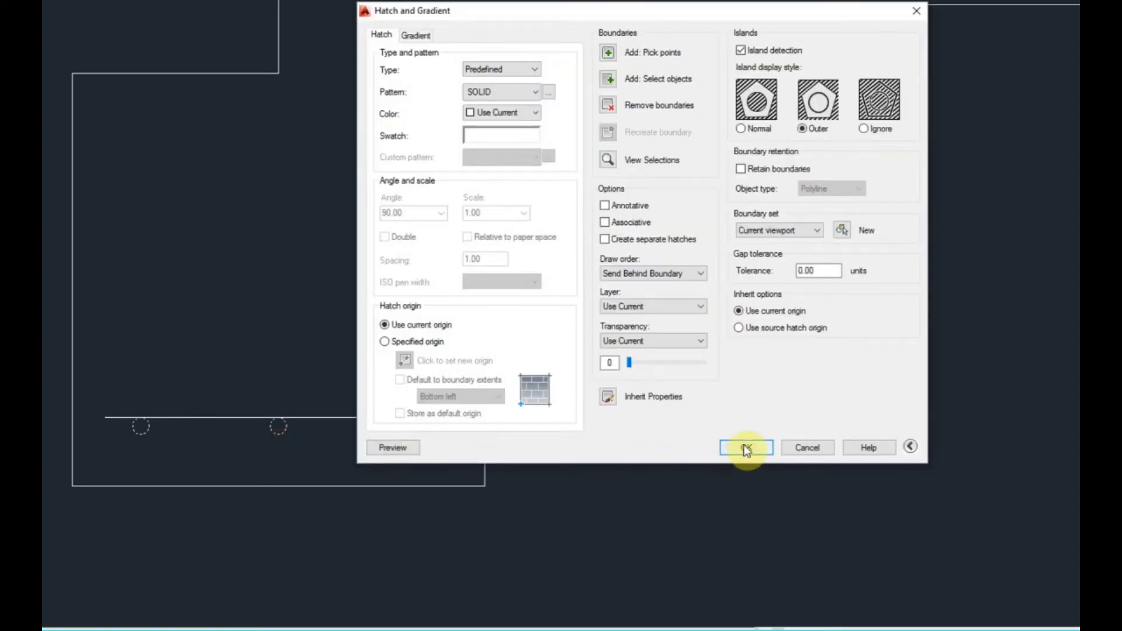
pyautogui.click(746, 447)
# Copy the bar line and its three filled circles from the left footing into the internal beam and the right footing, centred in each
pyautogui.scroll(-4, 509, 467)
pyautogui.moveTo(529, 501); pyautogui.dragTo(431, 486, button='middle')
pyautogui.moveTo(594, 529); pyautogui.dragTo(520, 520, button='middle')
pyautogui.click(316, 437)
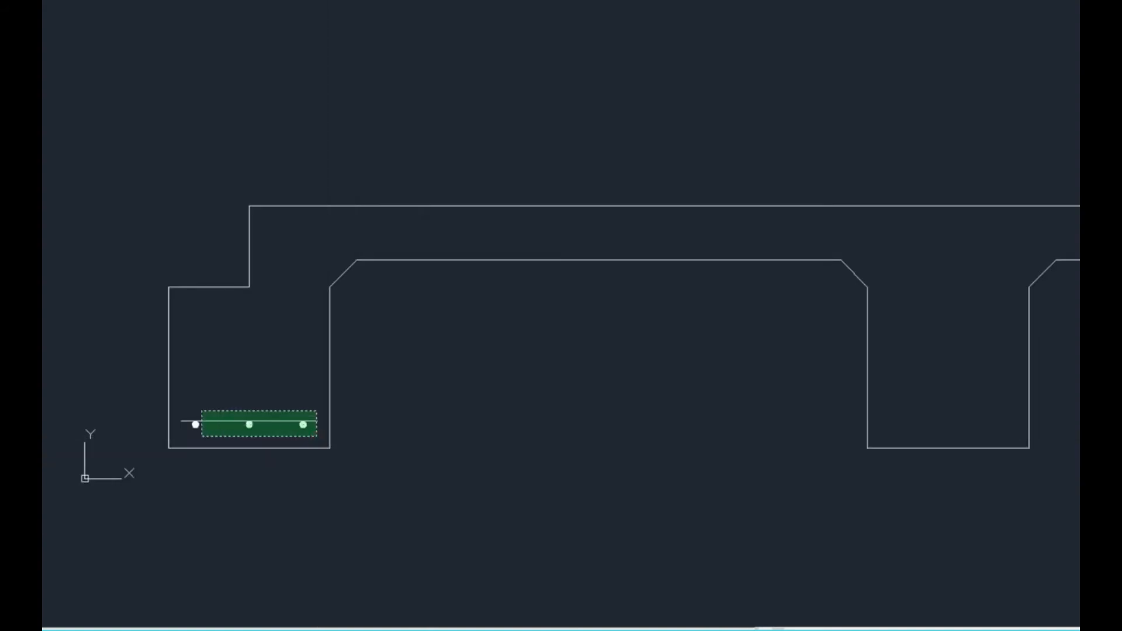
pyautogui.click(195, 411)
pyautogui.press('Escape')
pyautogui.scroll(2, 254, 424)
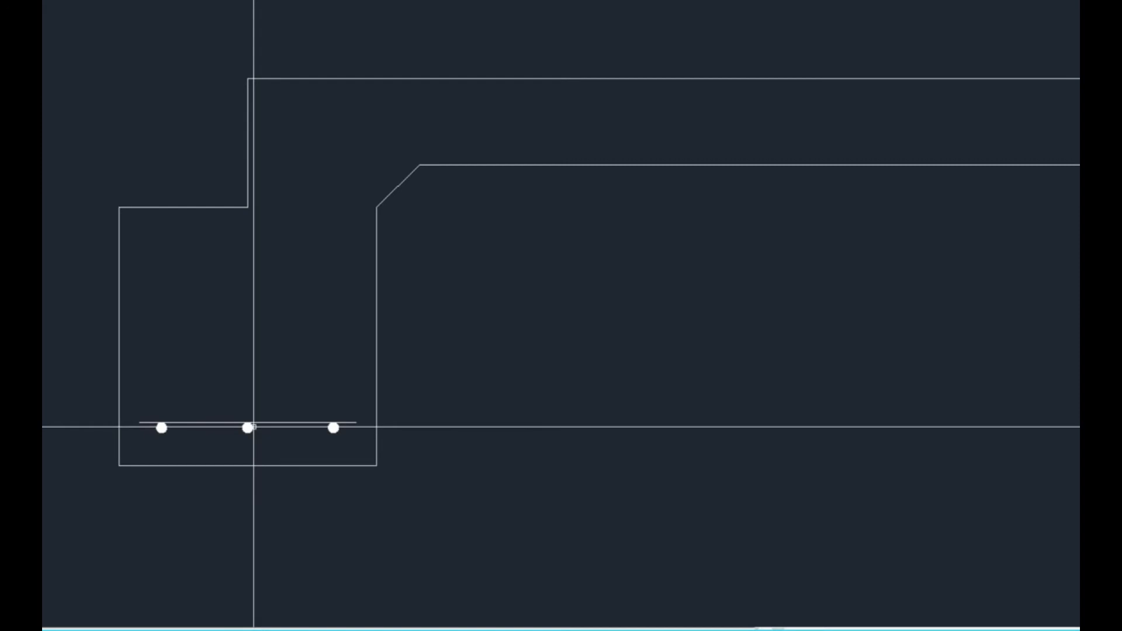
pyautogui.click(158, 393)
pyautogui.press('Return')
pyautogui.click(248, 429)
pyautogui.scroll(-4, 247, 429)
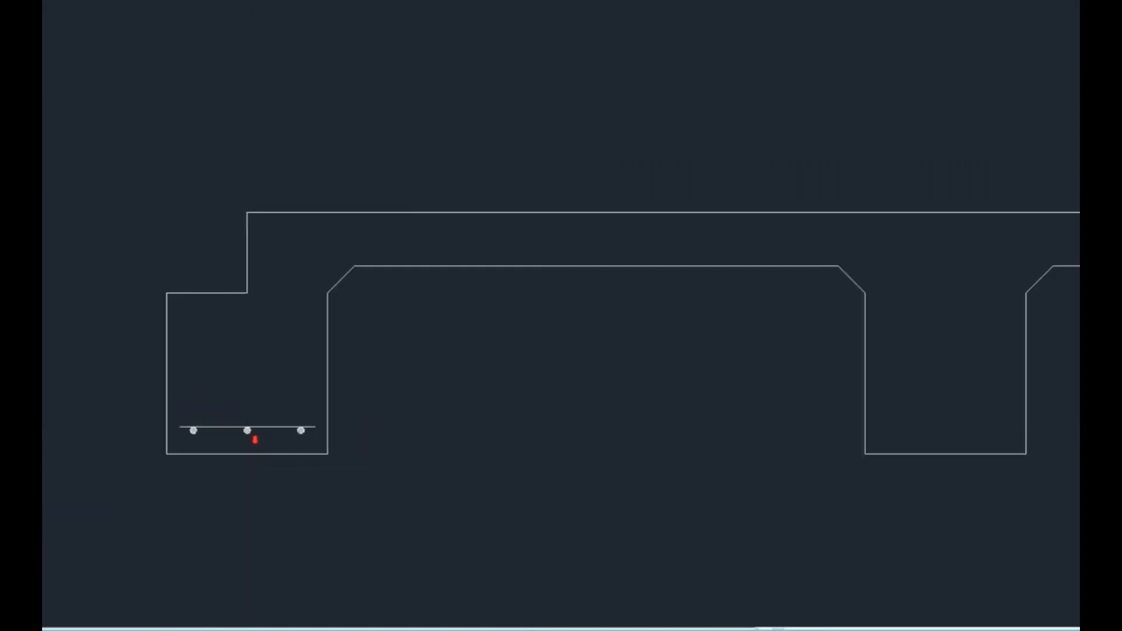
pyautogui.click(566, 455)
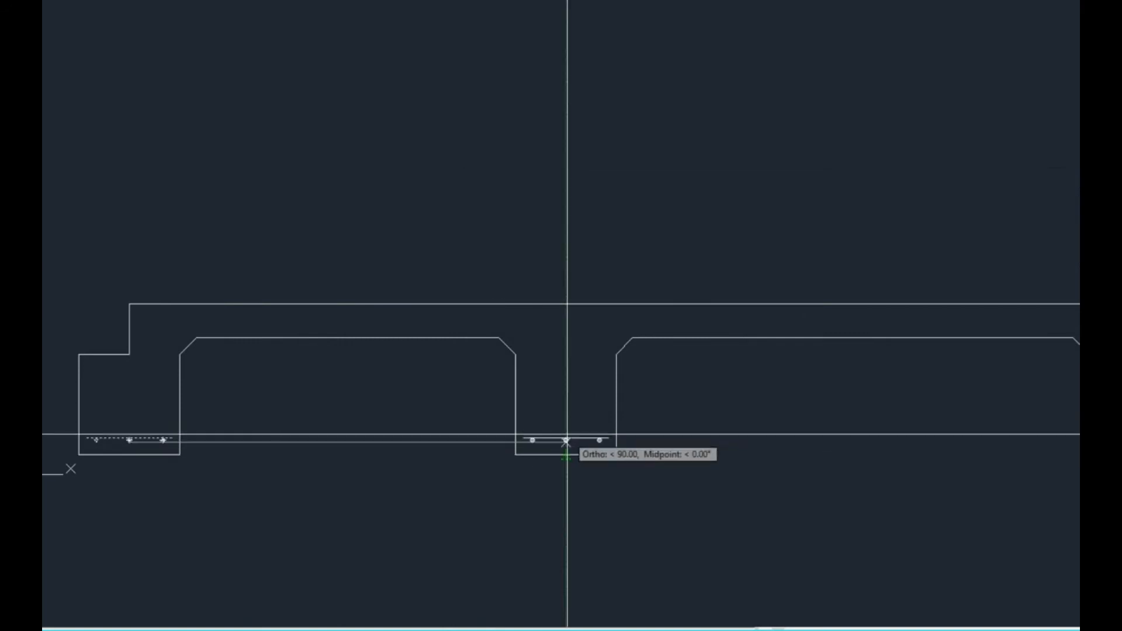
pyautogui.moveTo(1053, 412); pyautogui.dragTo(789, 381, button='middle')
pyautogui.click(877, 422)
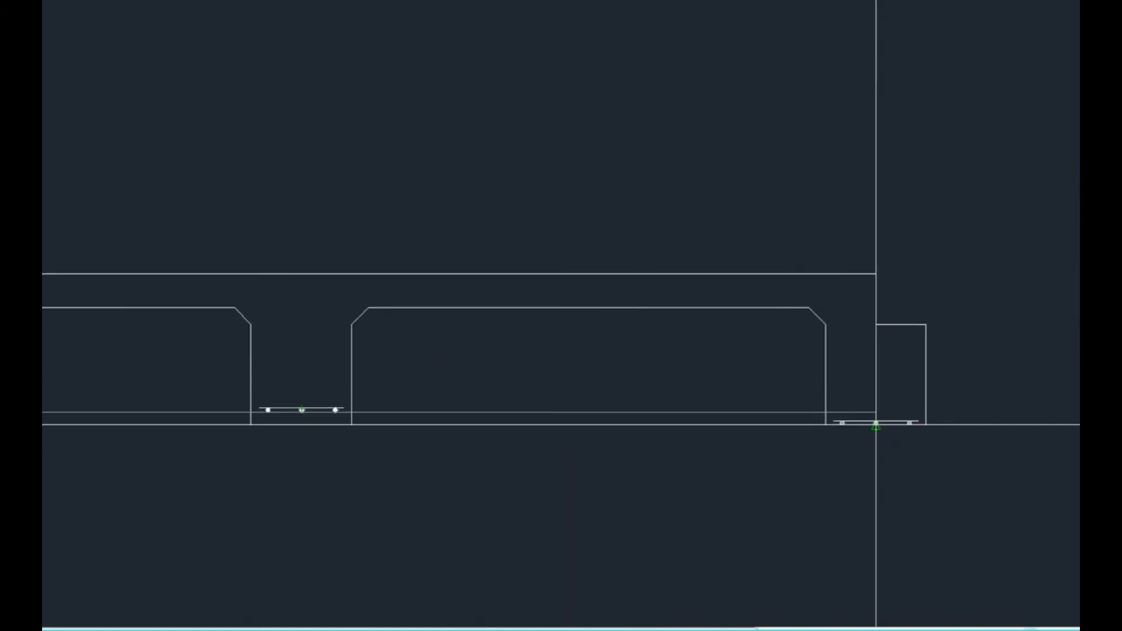
pyautogui.press('Escape')
pyautogui.moveTo(363, 501); pyautogui.dragTo(688, 504, button='middle')
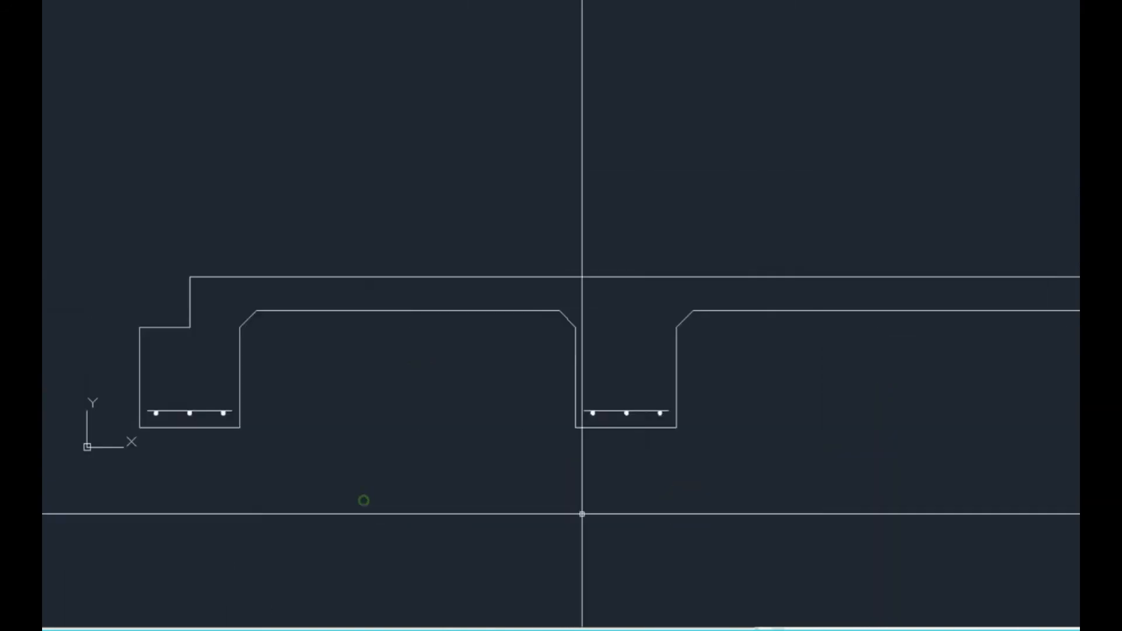
pyautogui.moveTo(573, 515); pyautogui.dragTo(535, 540, button='middle')
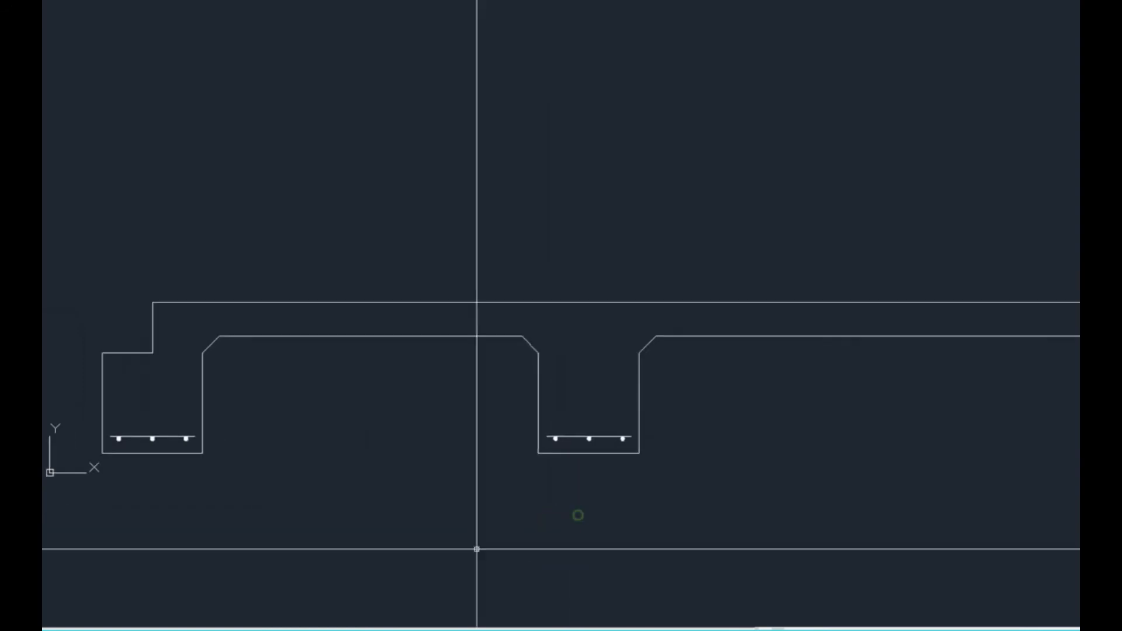
pyautogui.scroll(2, 174, 346)
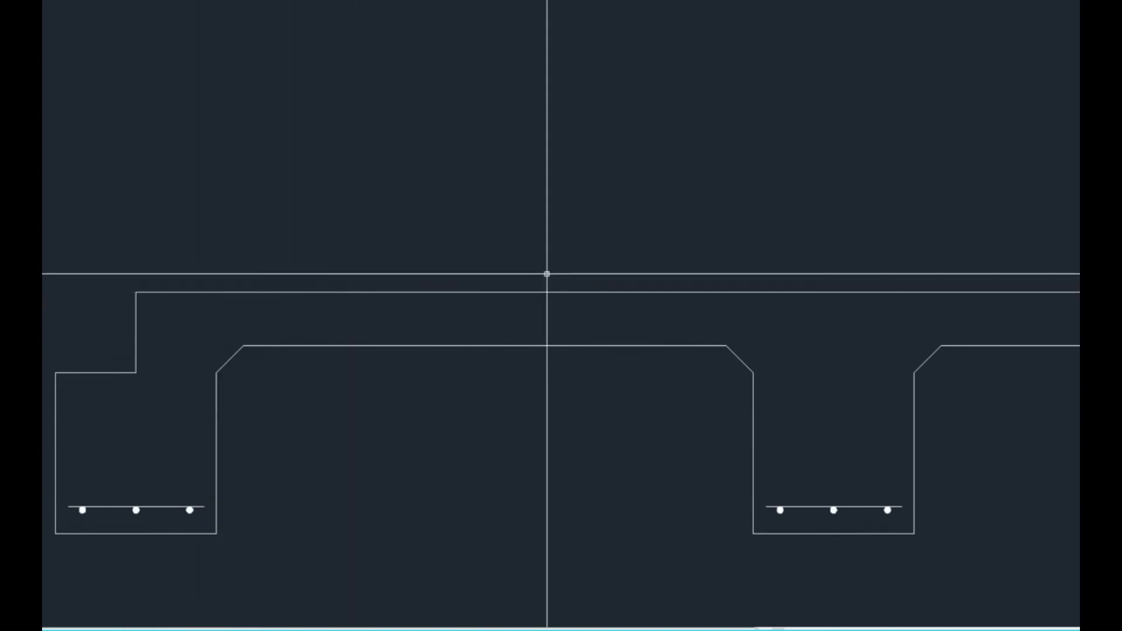
pyautogui.write('o')
pyautogui.press('Return')
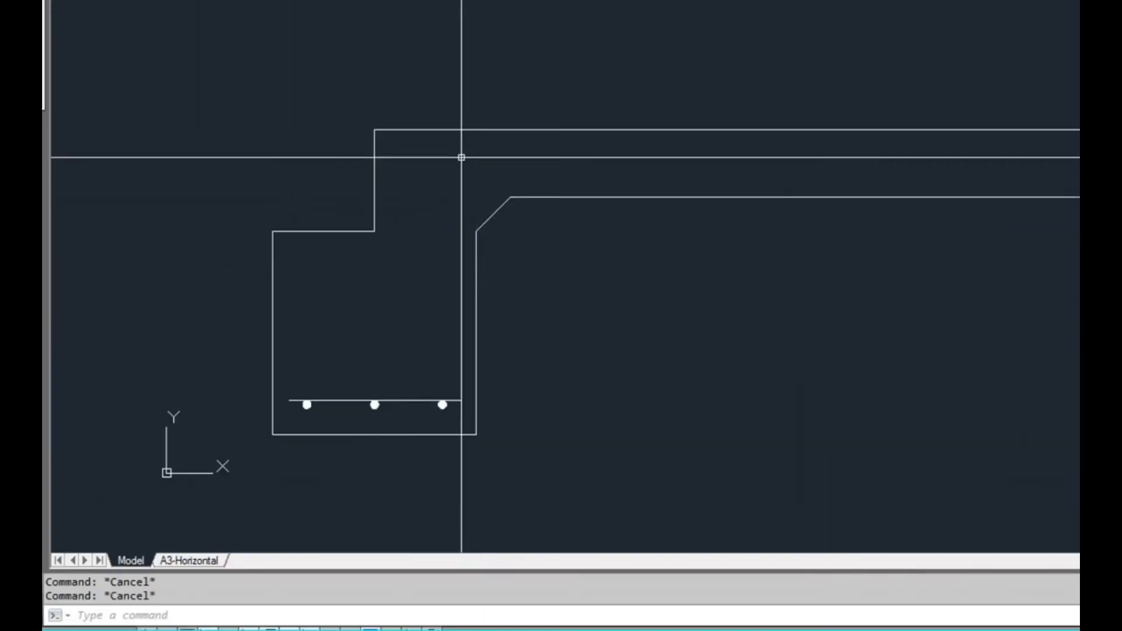
pyautogui.write('25')
pyautogui.press('Return')
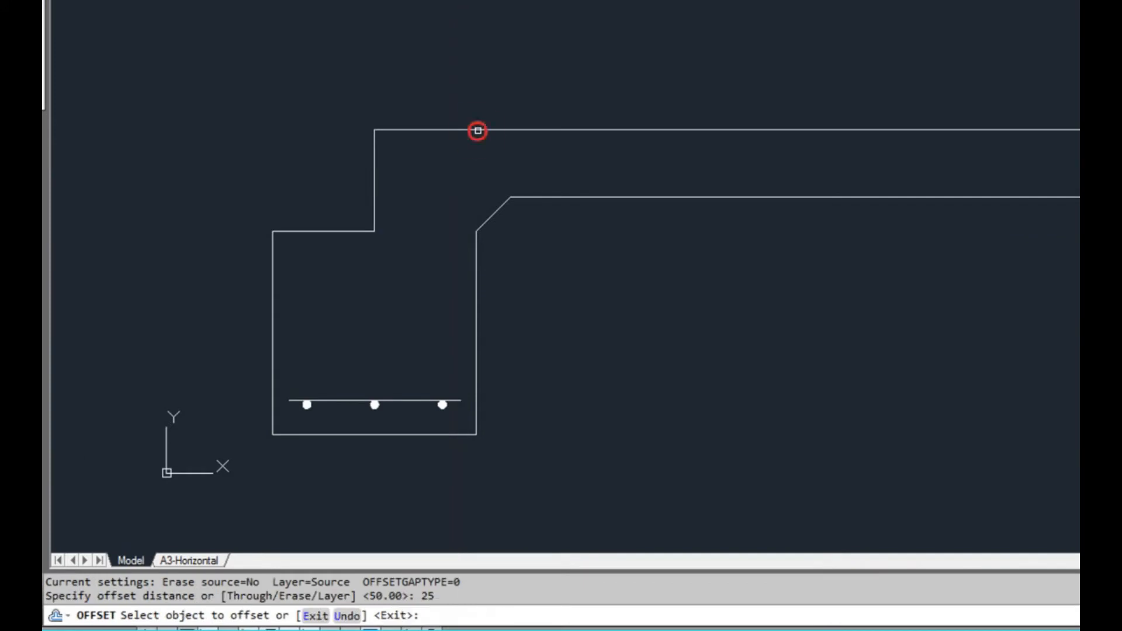
pyautogui.click(477, 130)
pyautogui.press('Escape')
pyautogui.press('Escape')
pyautogui.press('Escape')
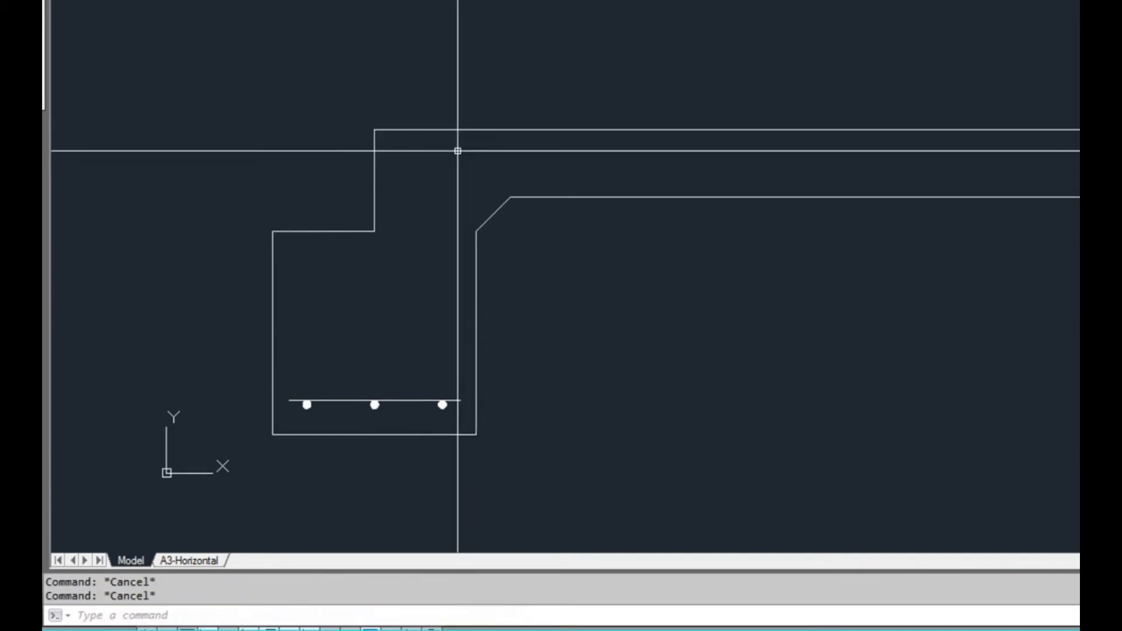
# Draw a line along the slab's top edge from its left corner to its right corner
pyautogui.press('Return')
pyautogui.click(248, 310)
pyautogui.scroll(-2, 275, 306)
pyautogui.moveTo(809, 305); pyautogui.dragTo(752, 304, button='middle')
pyautogui.click(988, 308)
pyautogui.press('Return')
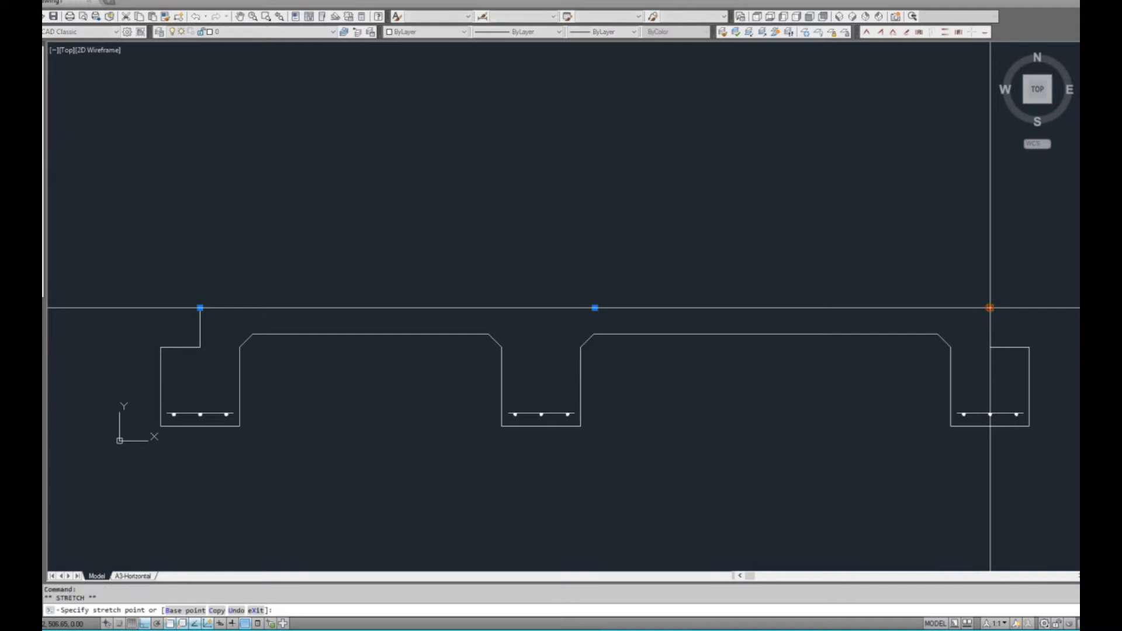
# Move the new top-edge line 25 down into the slab
pyautogui.press('Return')
pyautogui.write('25')
pyautogui.press('Return')
pyautogui.press('Escape')
pyautogui.press('Escape')
# Pull the left end of the top reinforcement line 25 inward and shorten its right end inward as well
pyautogui.moveTo(221, 398); pyautogui.dragTo(336, 381, button='middle')
pyautogui.scroll(2, 339, 308)
pyautogui.click(301, 292)
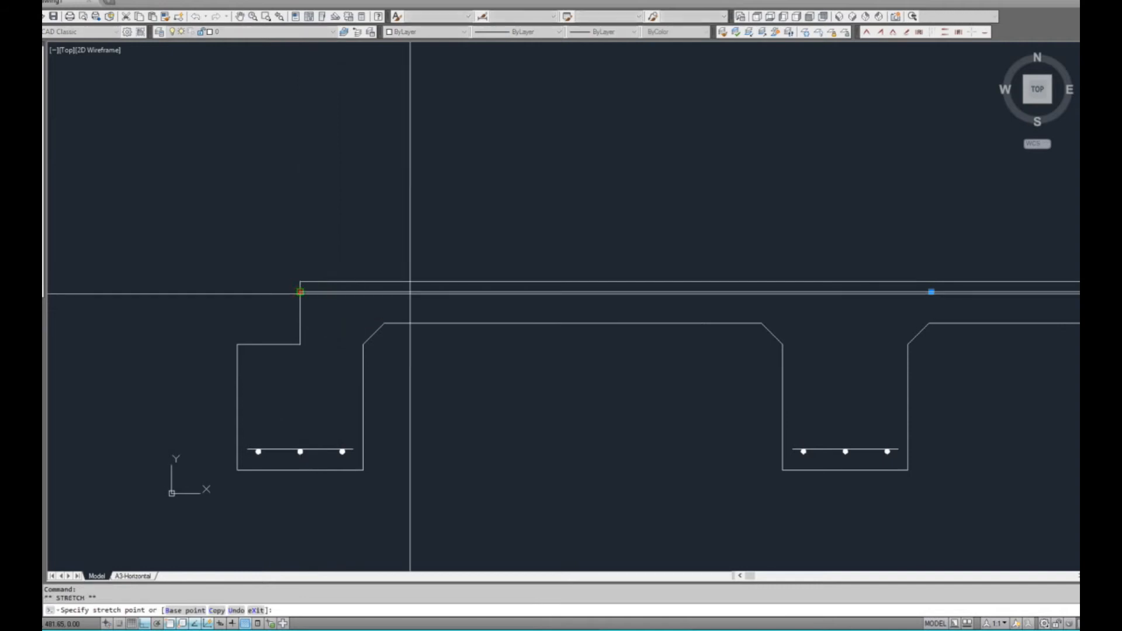
pyautogui.write('25')
pyautogui.press('Return')
pyautogui.scroll(-3, 639, 333)
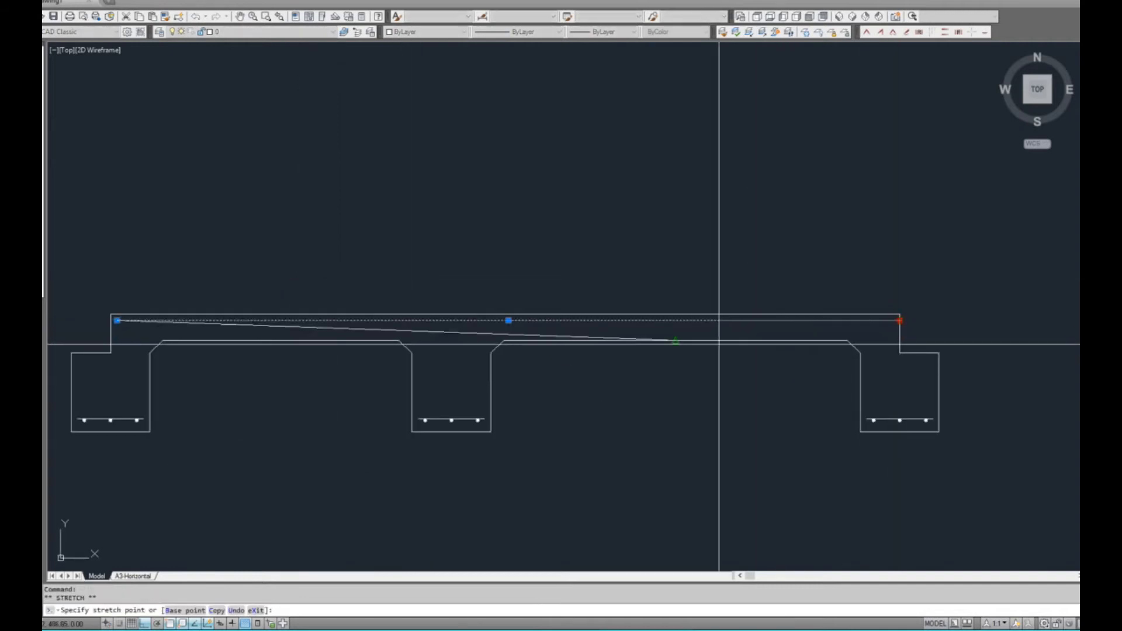
pyautogui.press('Return')
pyautogui.moveTo(393, 387); pyautogui.dragTo(608, 360, button='middle')
pyautogui.press('Escape')
pyautogui.press('Escape')
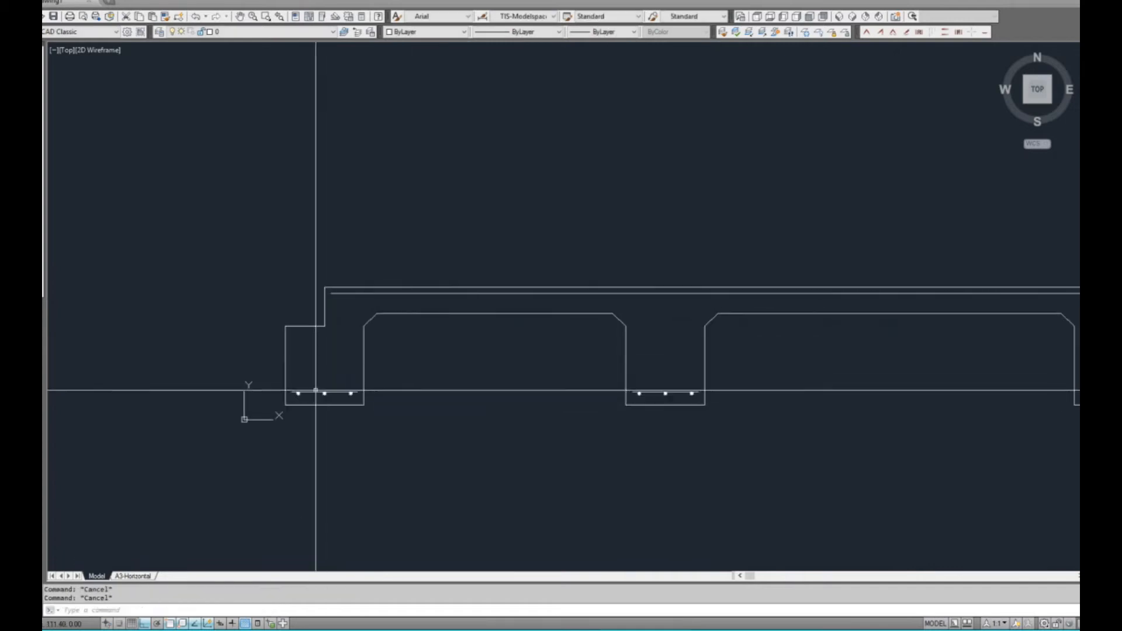
pyautogui.scroll(4, 304, 383)
pyautogui.click(293, 418)
pyautogui.click(290, 405)
pyautogui.press('Escape')
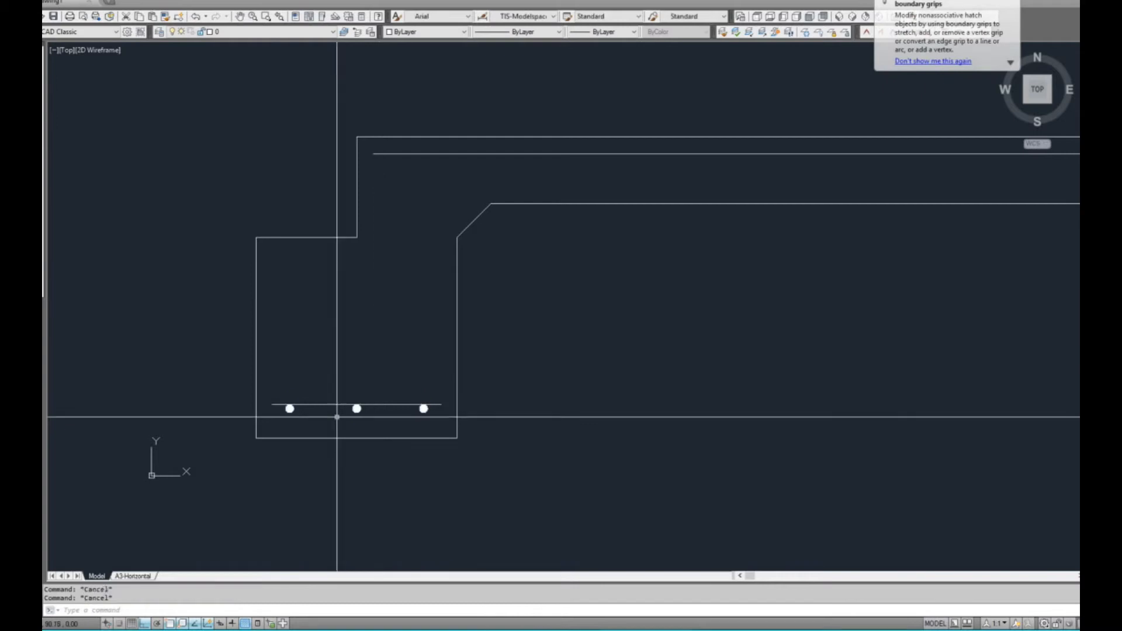
# Draw a circle of diameter 12 just below the left end of the top reinforcement line and select it
pyautogui.scroll(2, 406, 320)
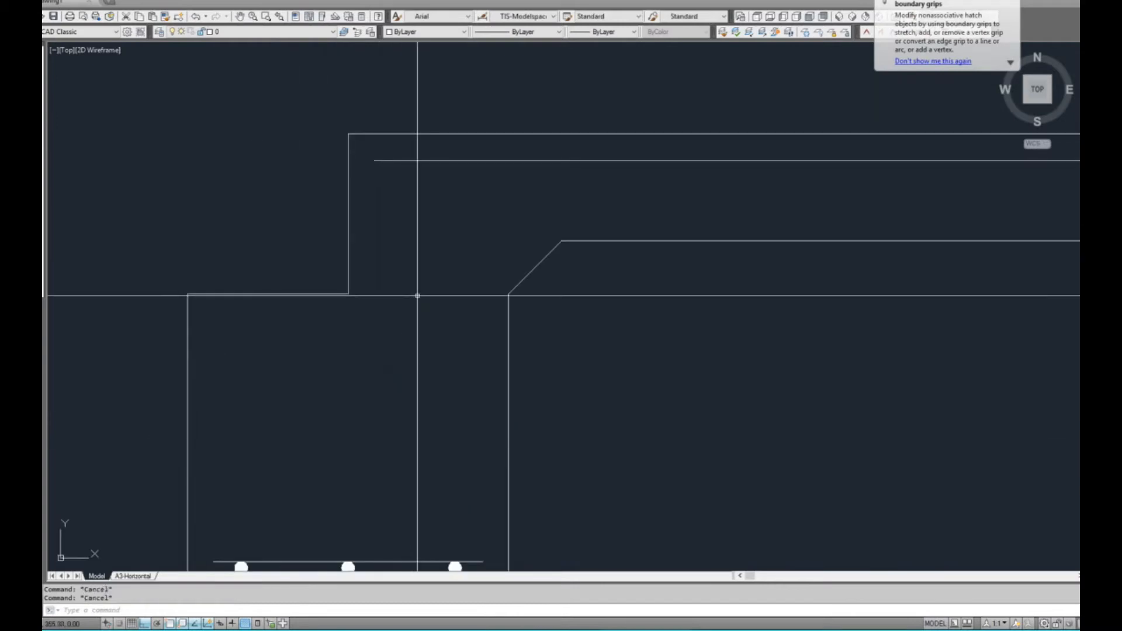
pyautogui.write('c')
pyautogui.press('Return')
pyautogui.click(401, 193)
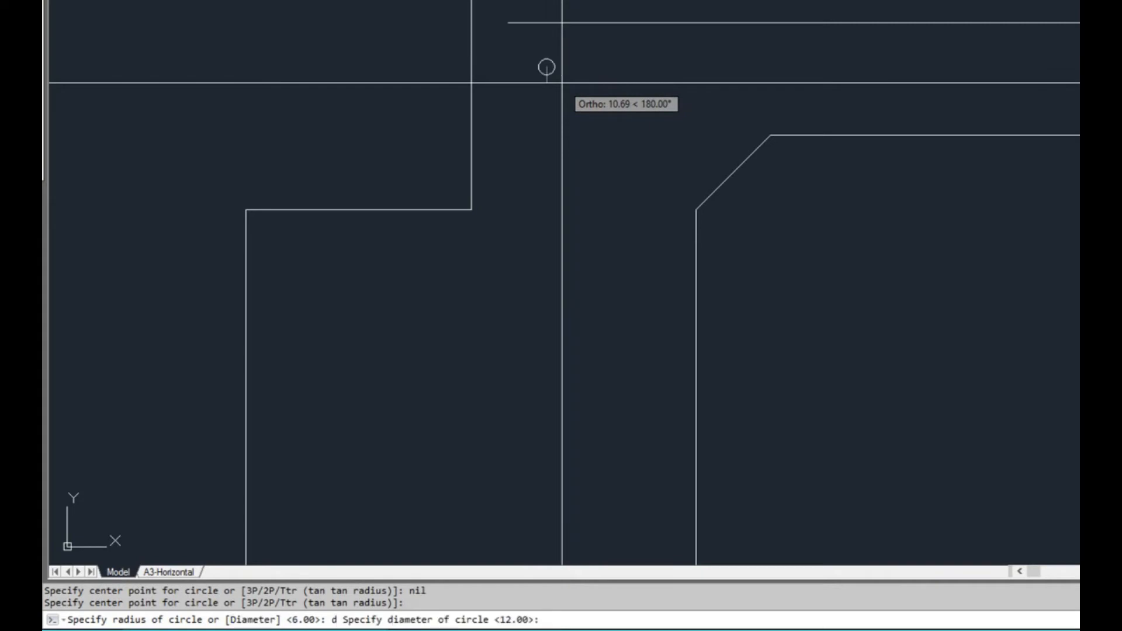
pyautogui.write('12')
pyautogui.press('Return')
pyautogui.click(546, 67)
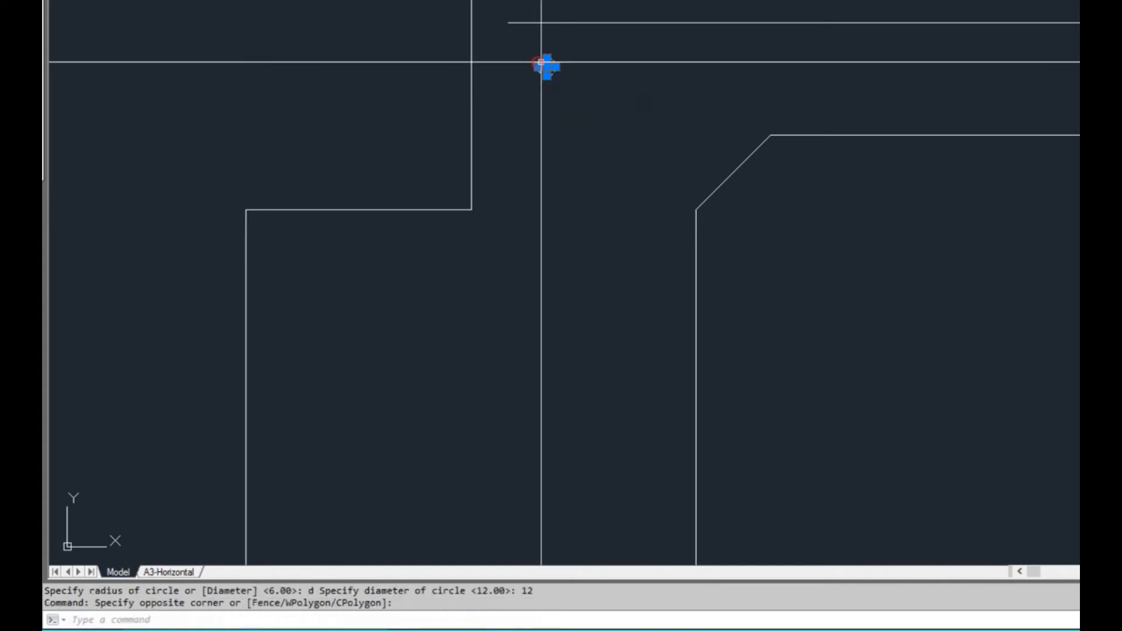
# Move the circle by its top point so it touches the top reinforcement line 25 in from its left end
pyautogui.click(546, 58)
pyautogui.press('space')
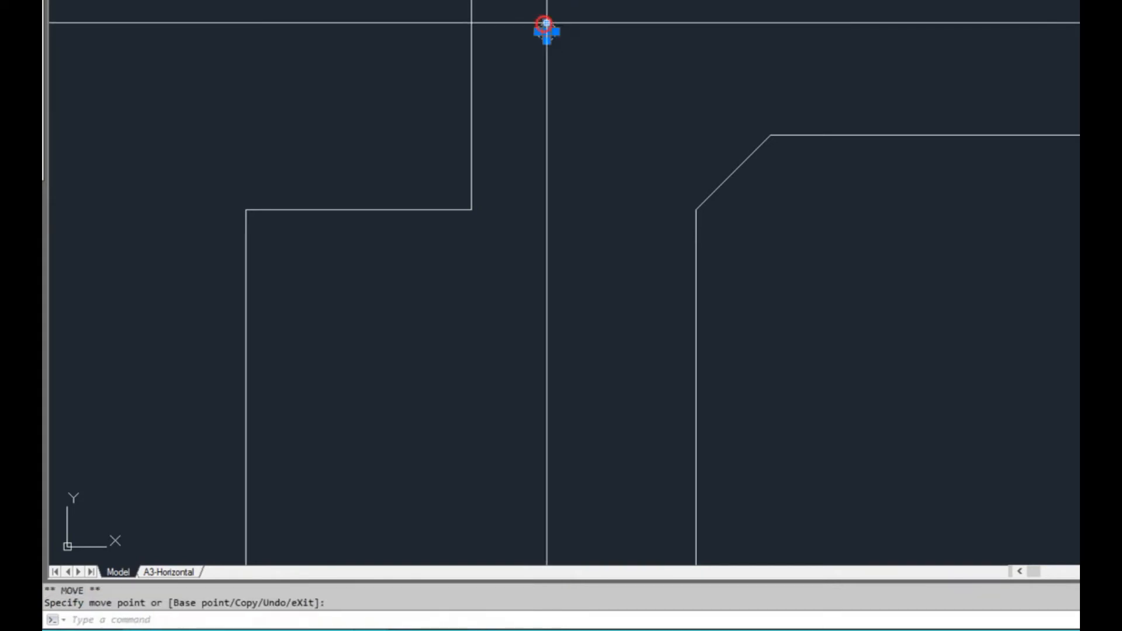
pyautogui.click(508, 23)
pyautogui.click(509, 23)
pyautogui.press('space')
pyautogui.write('25')
pyautogui.press('Return')
pyautogui.press('Escape')
pyautogui.press('Escape')
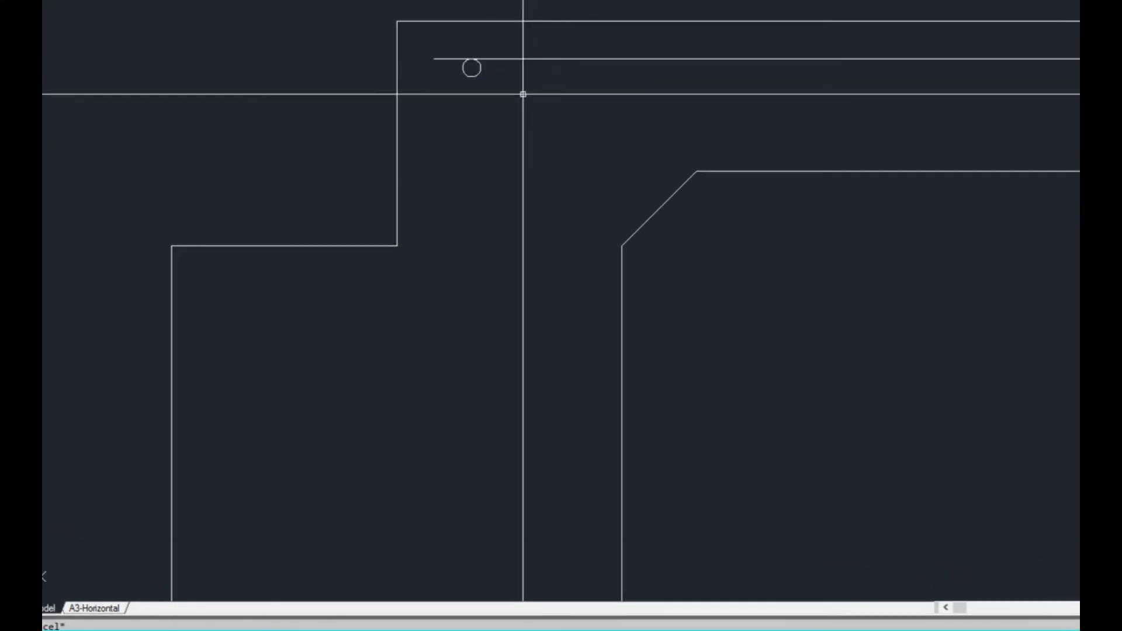
# Fill the circle under the top reinforcement line with a SOLID hatch
pyautogui.write('h')
pyautogui.press('Return')
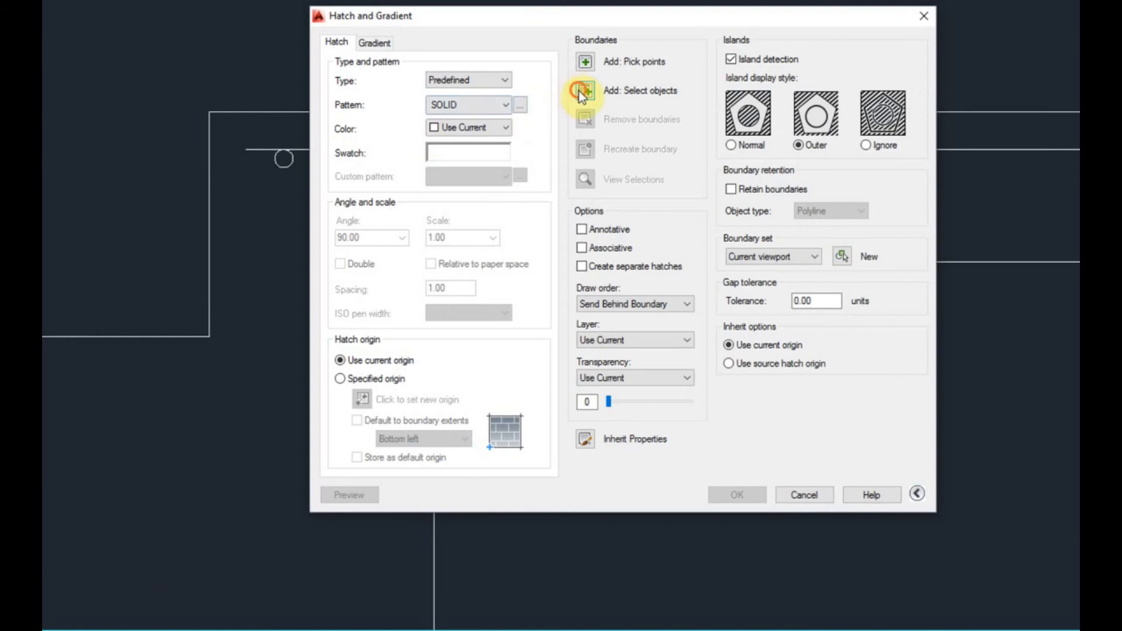
pyautogui.click(580, 91)
pyautogui.press('Return')
pyautogui.press('Return')
# Copy the filled bar repeatedly at 200 spacing along the top reinforcement line, up to a distance of 1600
pyautogui.scroll(-2, 303, 176)
pyautogui.click(312, 179)
pyautogui.click(276, 170)
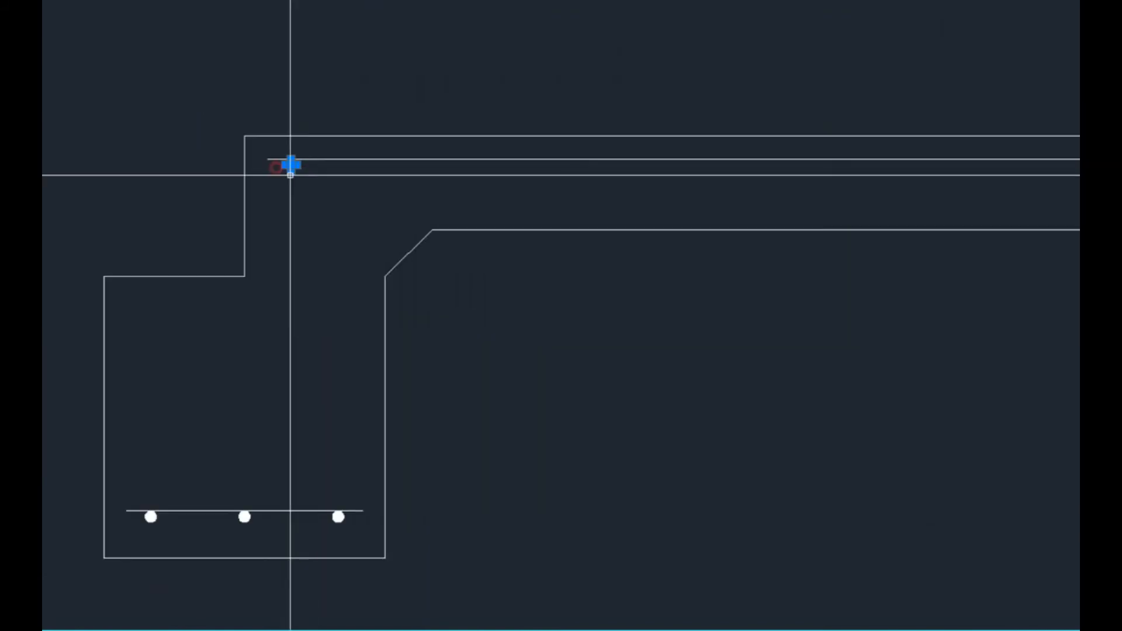
pyautogui.click(291, 171)
pyautogui.press('Return')
pyautogui.scroll(-2, 291, 171)
pyautogui.write('cify move point or : c')
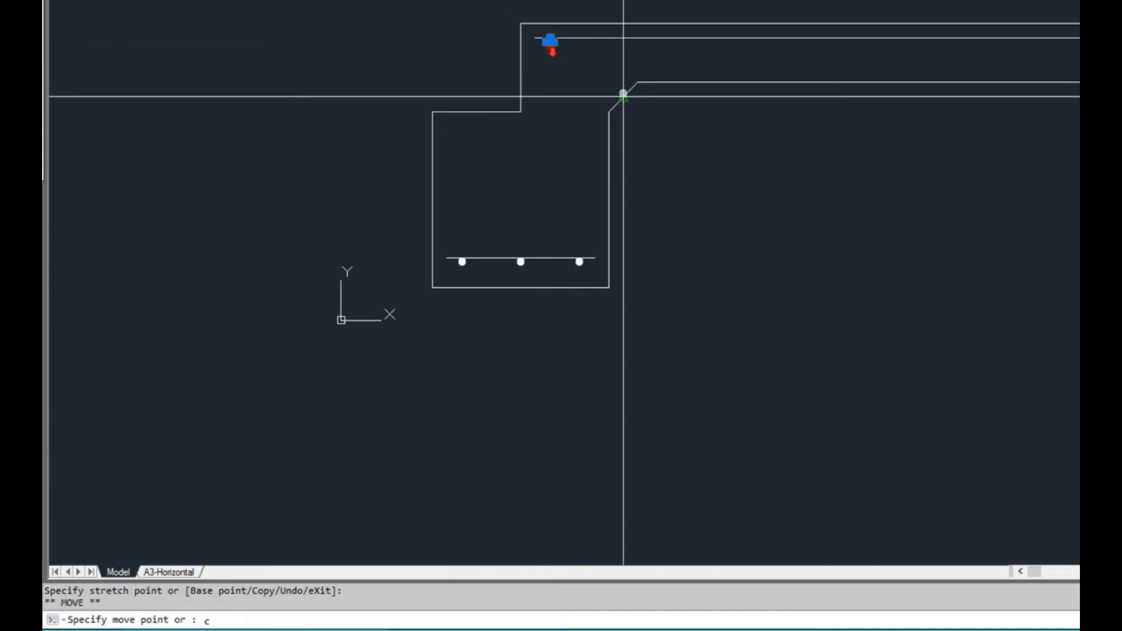
pyautogui.press('Return')
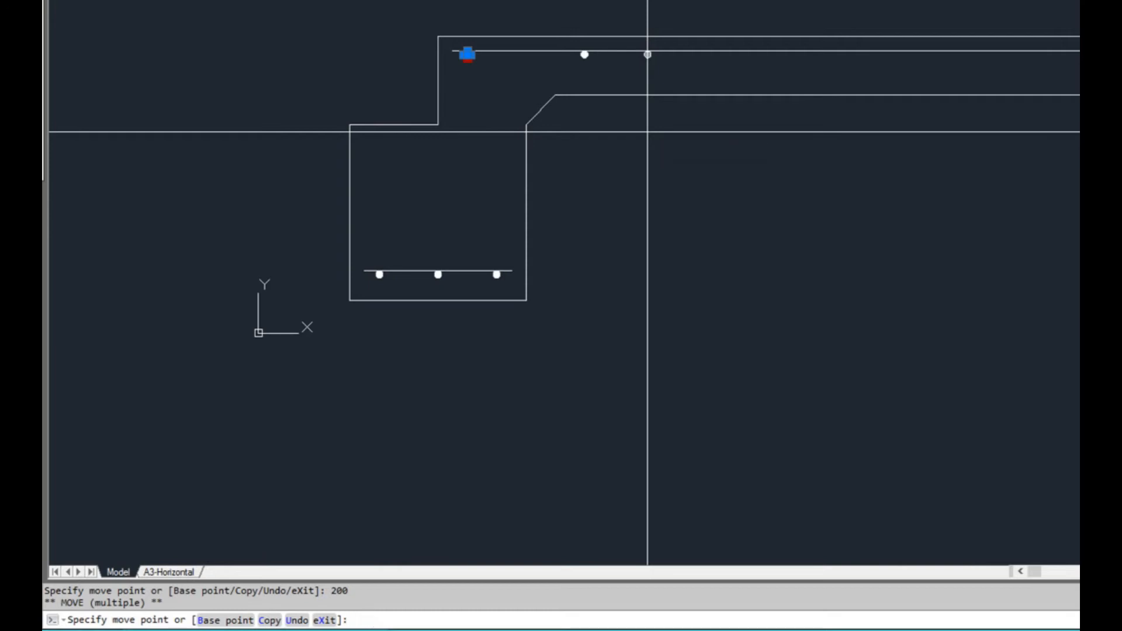
pyautogui.scroll(-2, 848, 233)
pyautogui.moveTo(847, 233)
pyautogui.mouseDown(button='middle')
pyautogui.moveTo(691, 268)
pyautogui.moveTo(633, 315)
pyautogui.mouseUp(button='middle')
pyautogui.scroll(2, 638, 248)
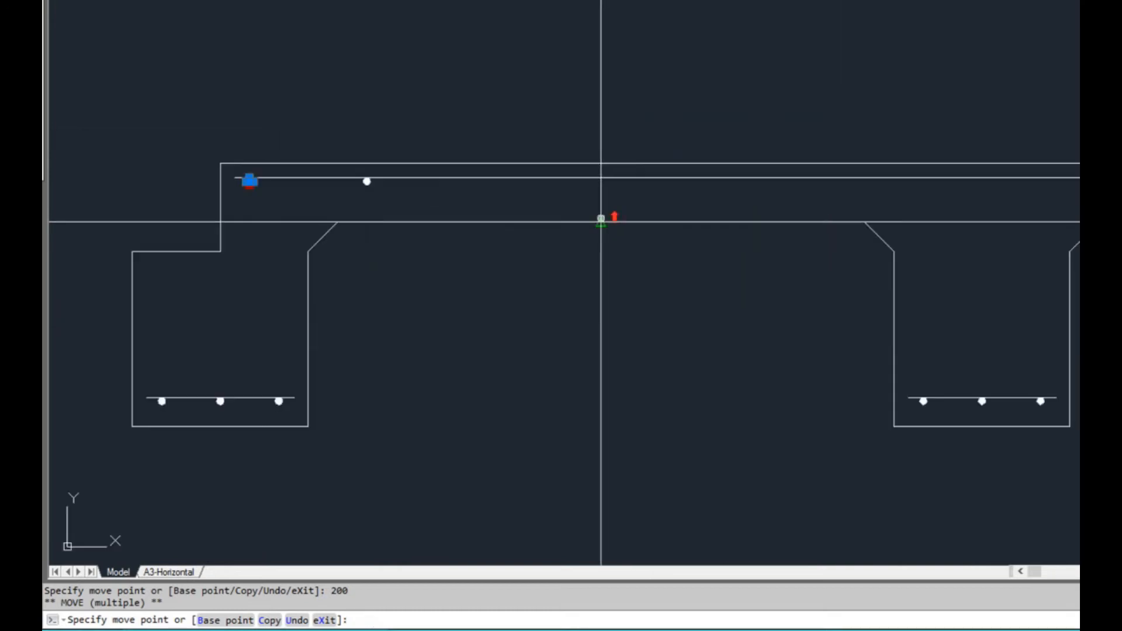
pyautogui.moveTo(558, 243); pyautogui.dragTo(605, 207, button='middle')
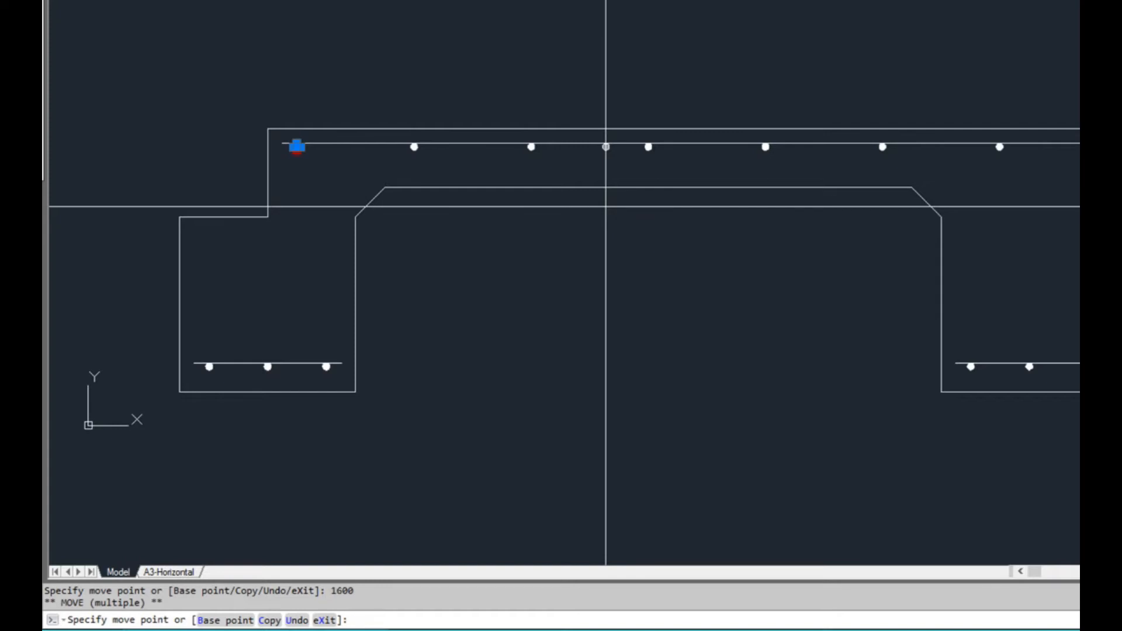
pyautogui.moveTo(965, 296); pyautogui.dragTo(746, 332, button='middle')
pyautogui.scroll(-2, 791, 373)
pyautogui.press('Escape')
pyautogui.press('Escape')
pyautogui.moveTo(839, 434); pyautogui.dragTo(669, 418, button='middle')
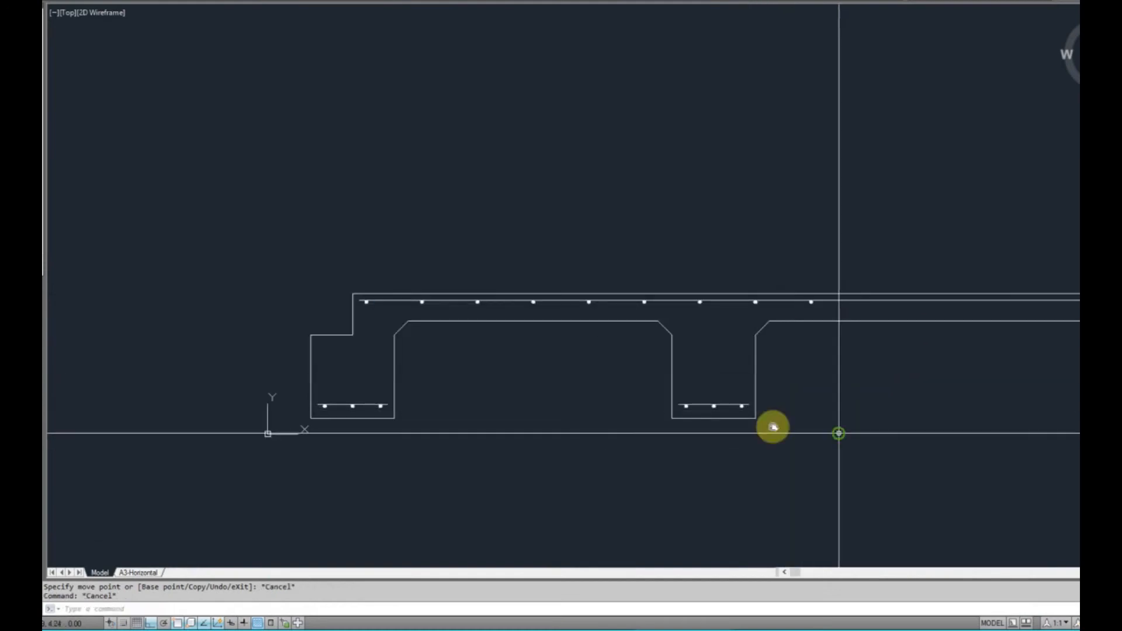
pyautogui.press('Escape')
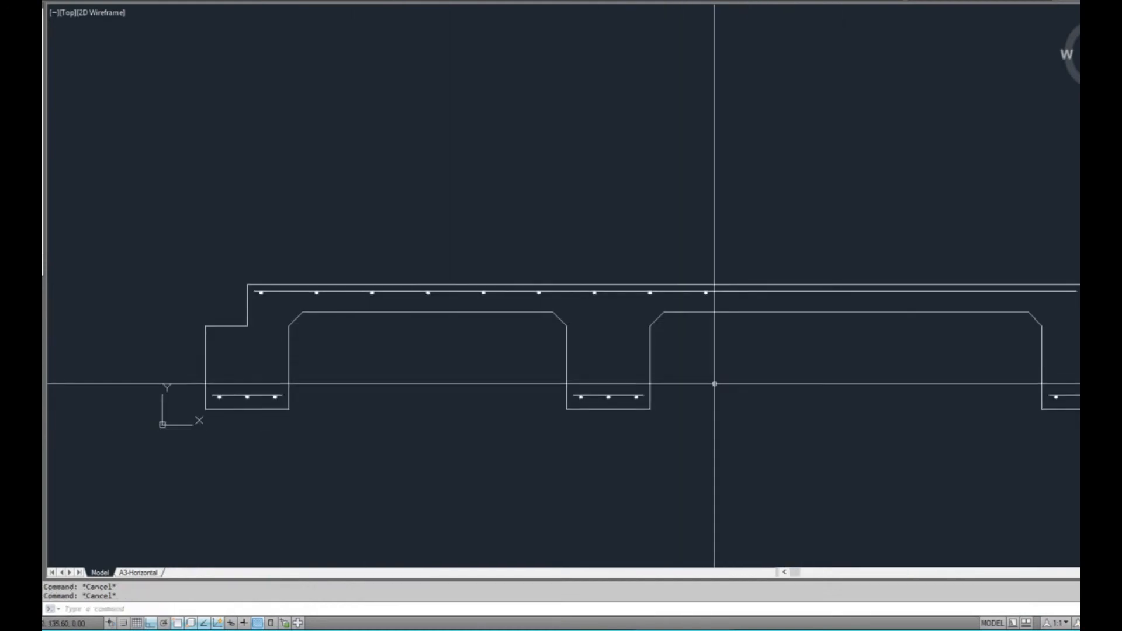
pyautogui.moveTo(960, 363); pyautogui.dragTo(915, 345, button='middle')
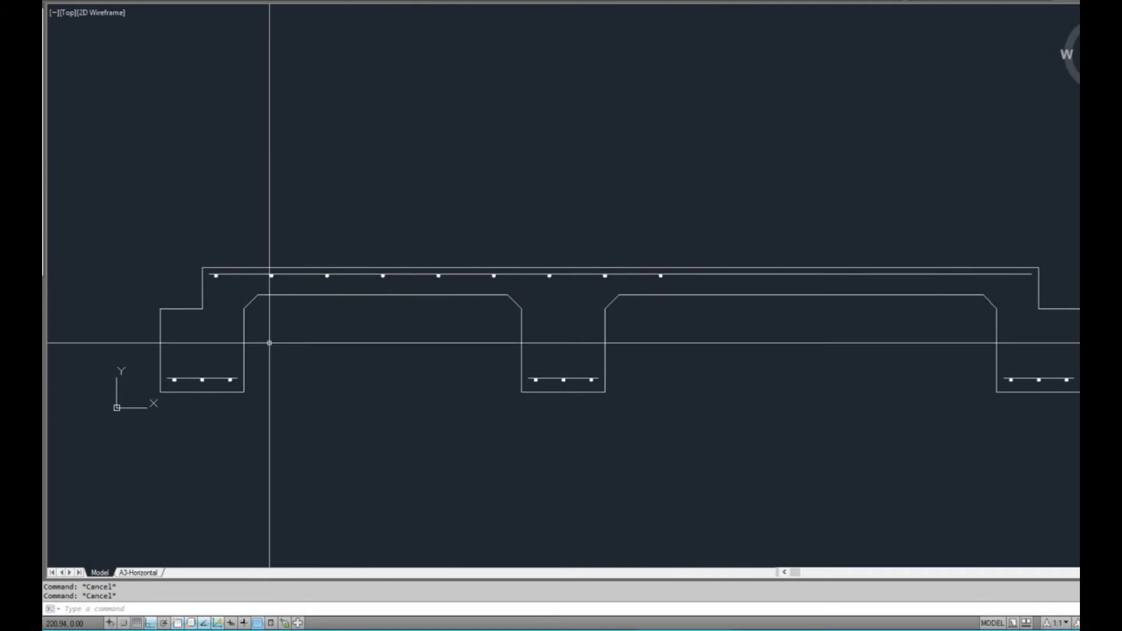
pyautogui.moveTo(333, 359); pyautogui.dragTo(437, 348, button='middle')
pyautogui.moveTo(491, 377); pyautogui.dragTo(399, 384, button='middle')
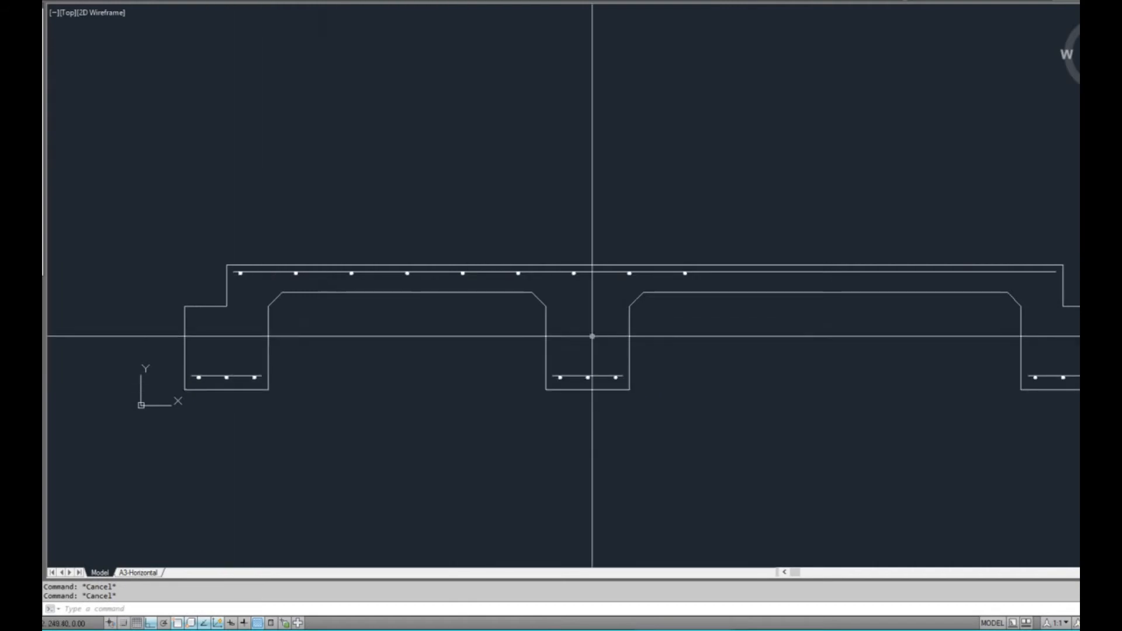
pyautogui.click(1021, 311)
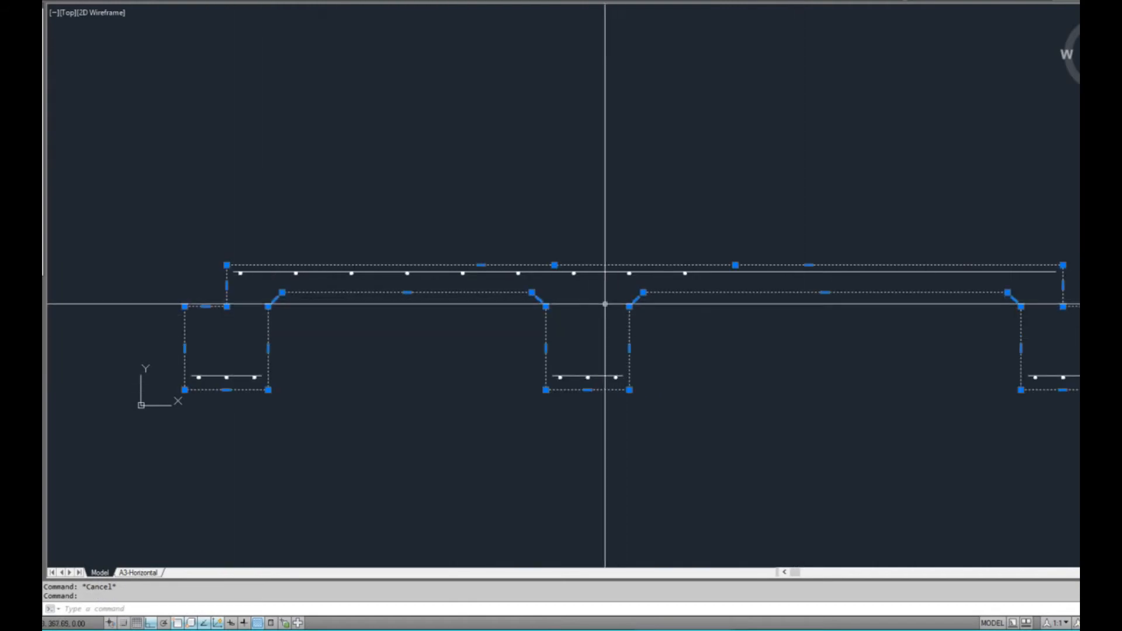
pyautogui.press('Escape')
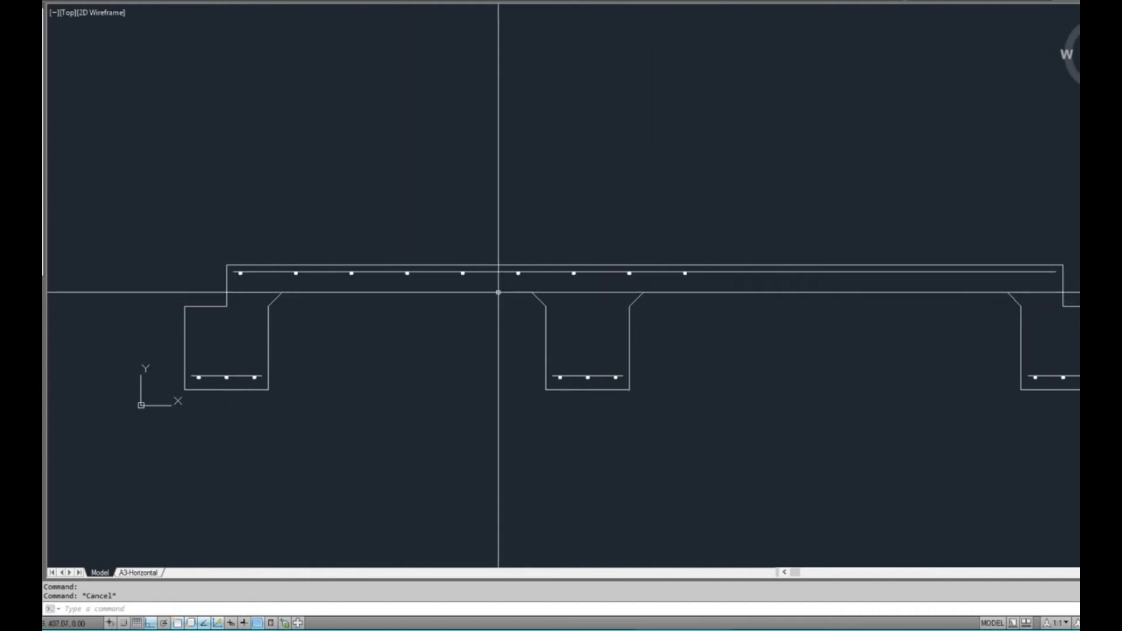
# Set up a new hatch with the AR-CONC pattern and pick the slab outline as its boundary
pyautogui.write('h')
pyautogui.press('Return')
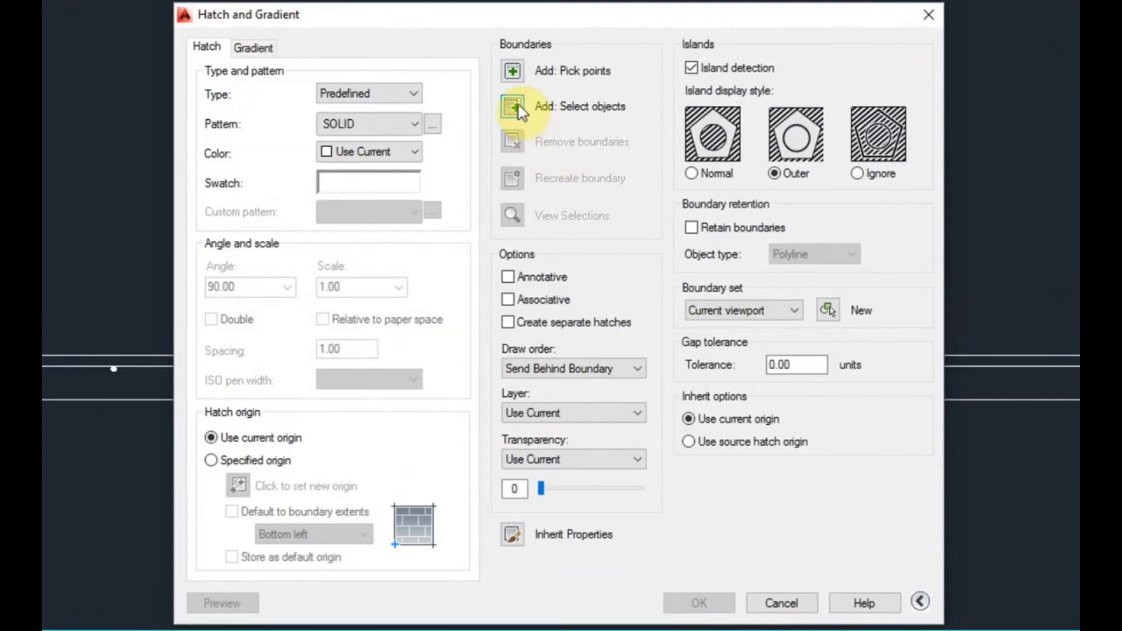
pyautogui.click(382, 180)
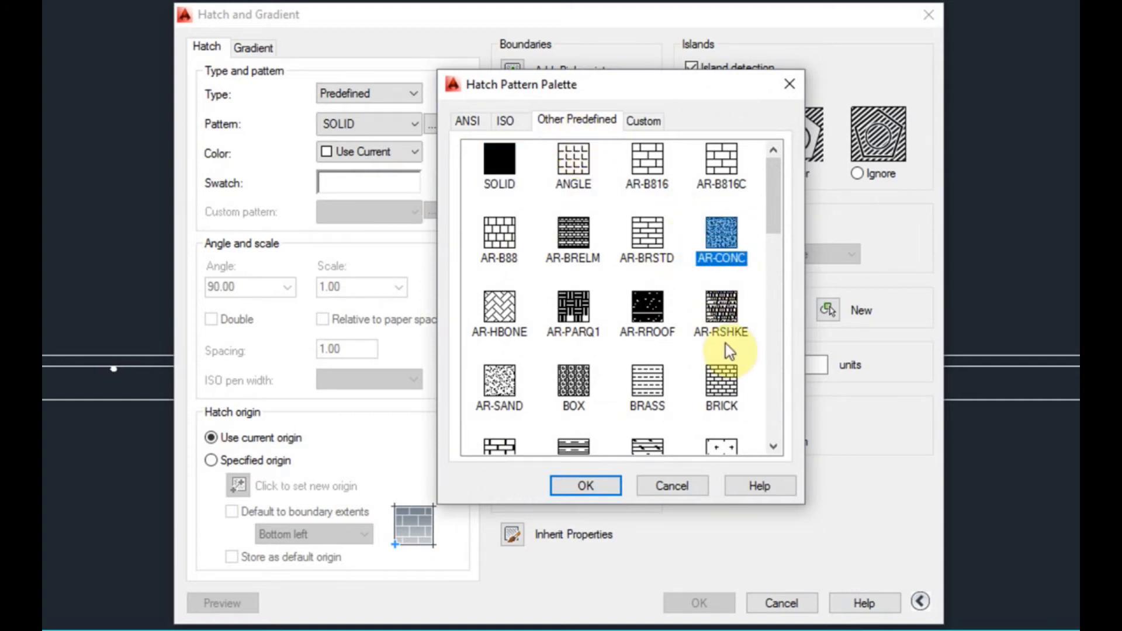
pyautogui.click(594, 485)
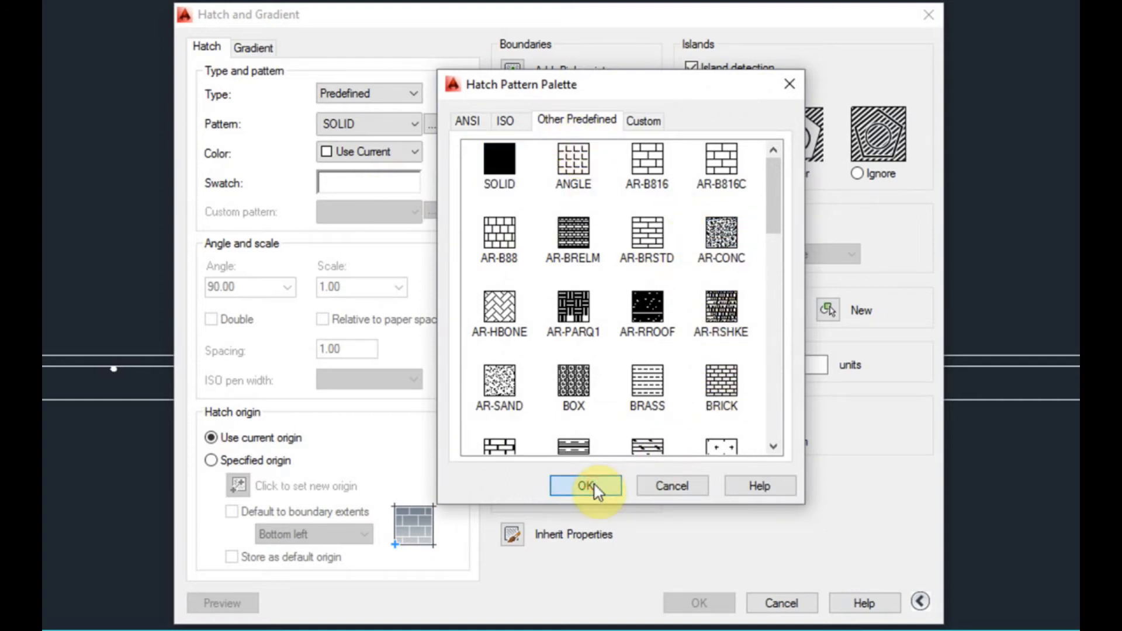
pyautogui.click(595, 485)
pyautogui.click(514, 104)
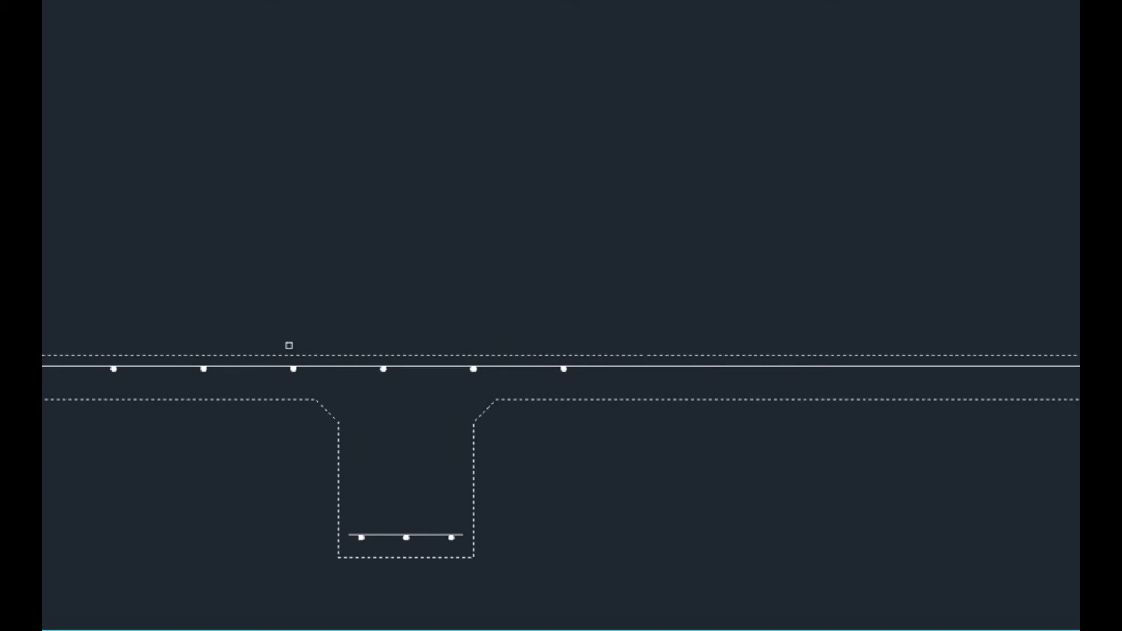
pyautogui.rightClick(288, 346)
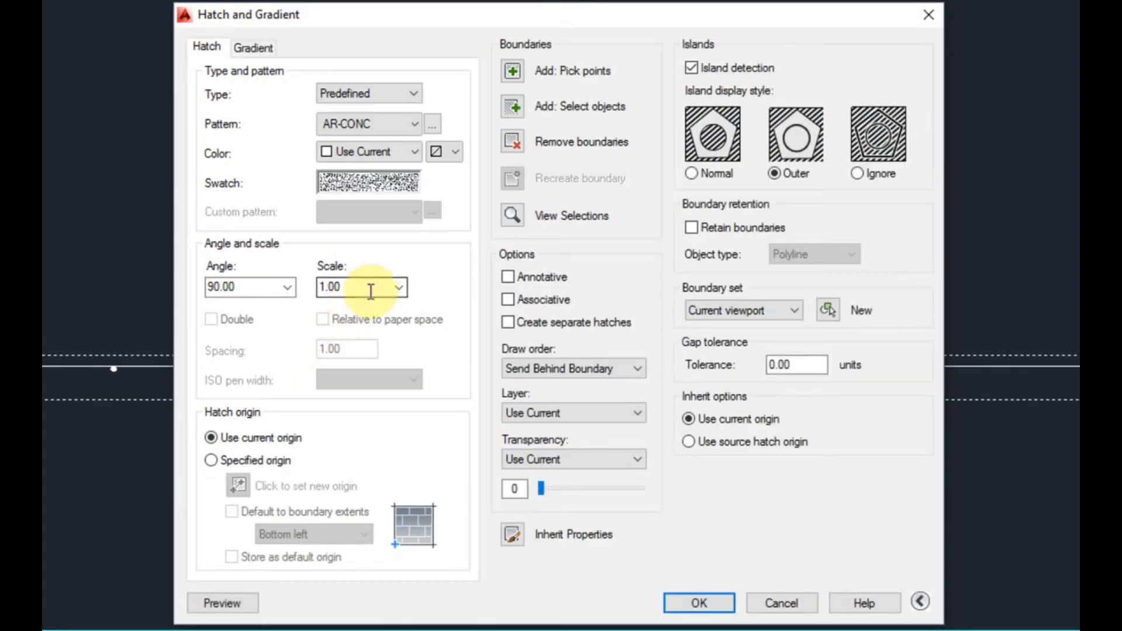
# Preview the AR-CONC hatch at scale 1.00 and move the hatch settings away from the cross-section
pyautogui.click(241, 601)
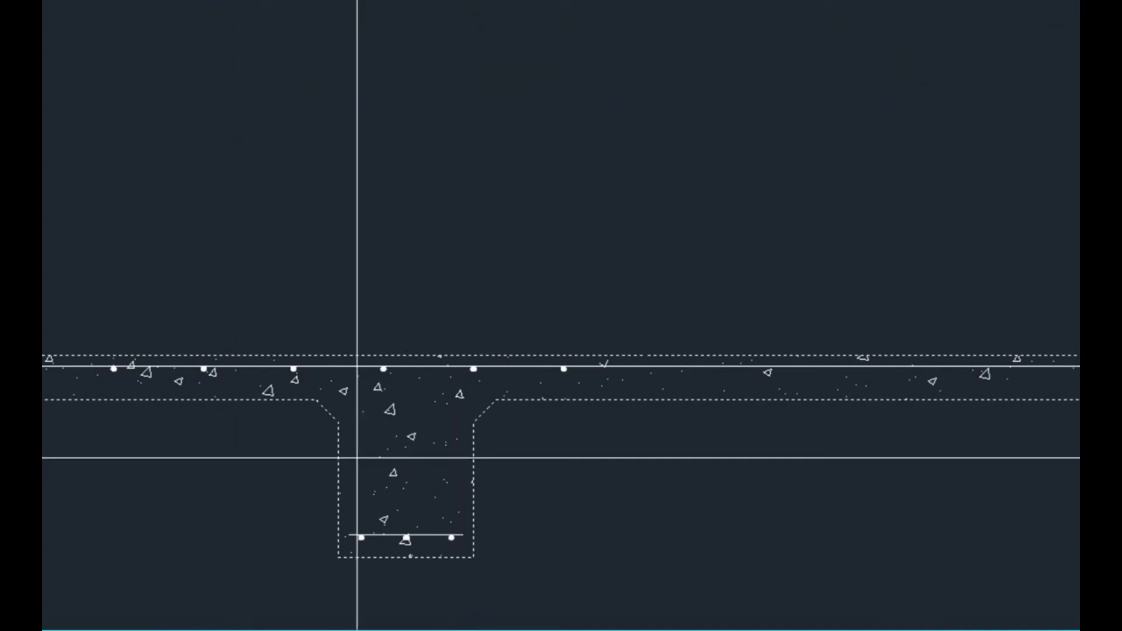
pyautogui.rightClick(392, 460)
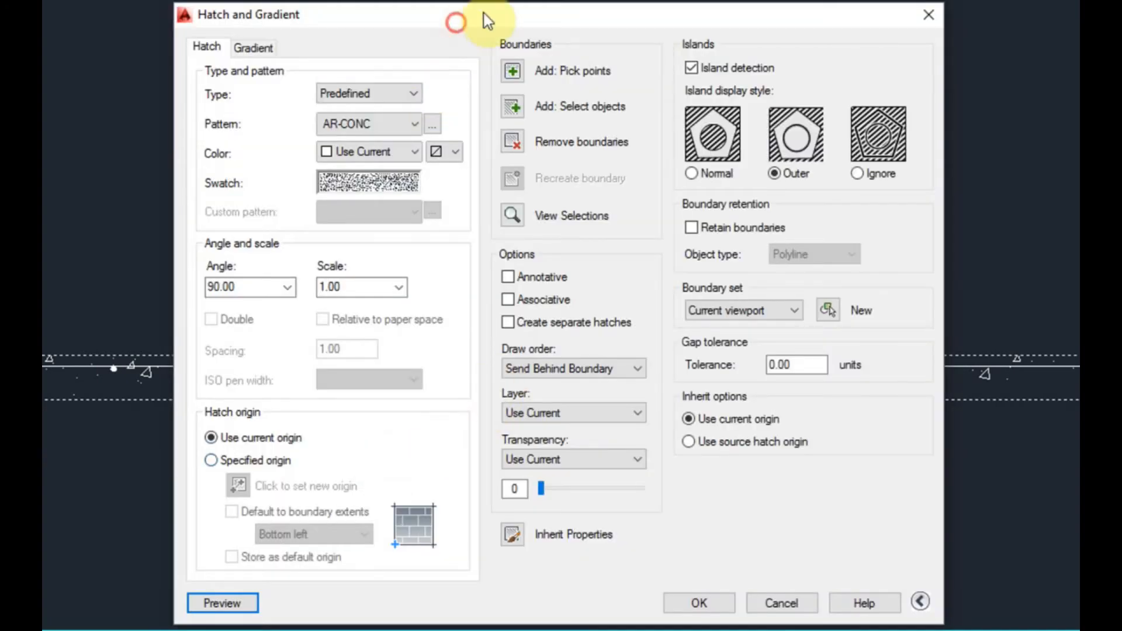
pyautogui.moveTo(487, 22); pyautogui.dragTo(674, 0)
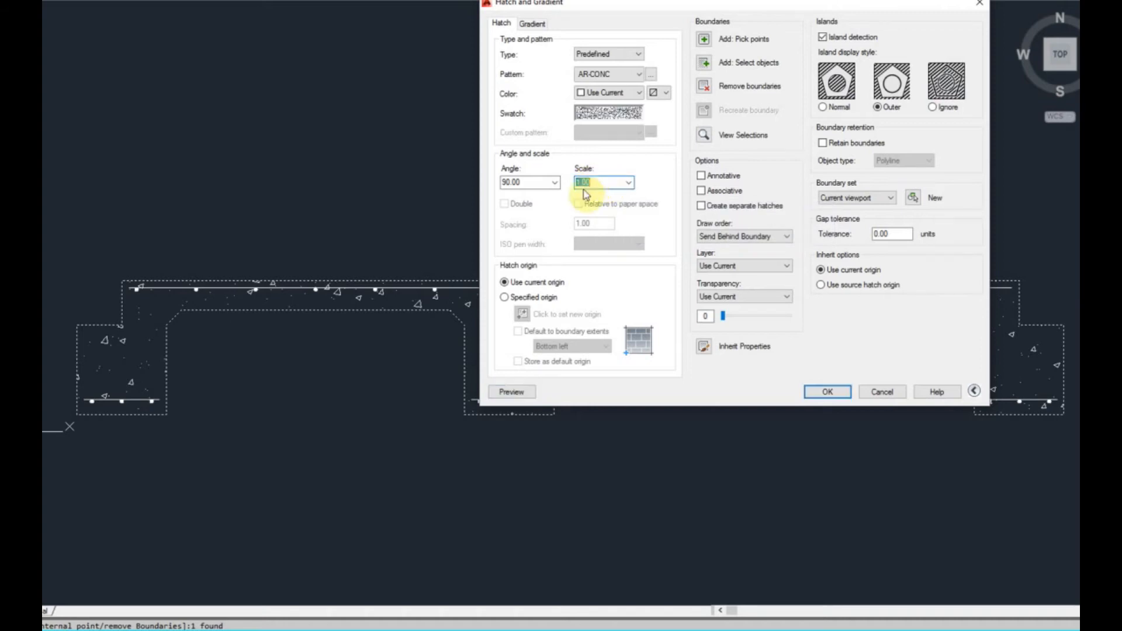
# Try the concrete hatch at a much larger scale and at scale 0.1, previewing each one
pyautogui.click(518, 400)
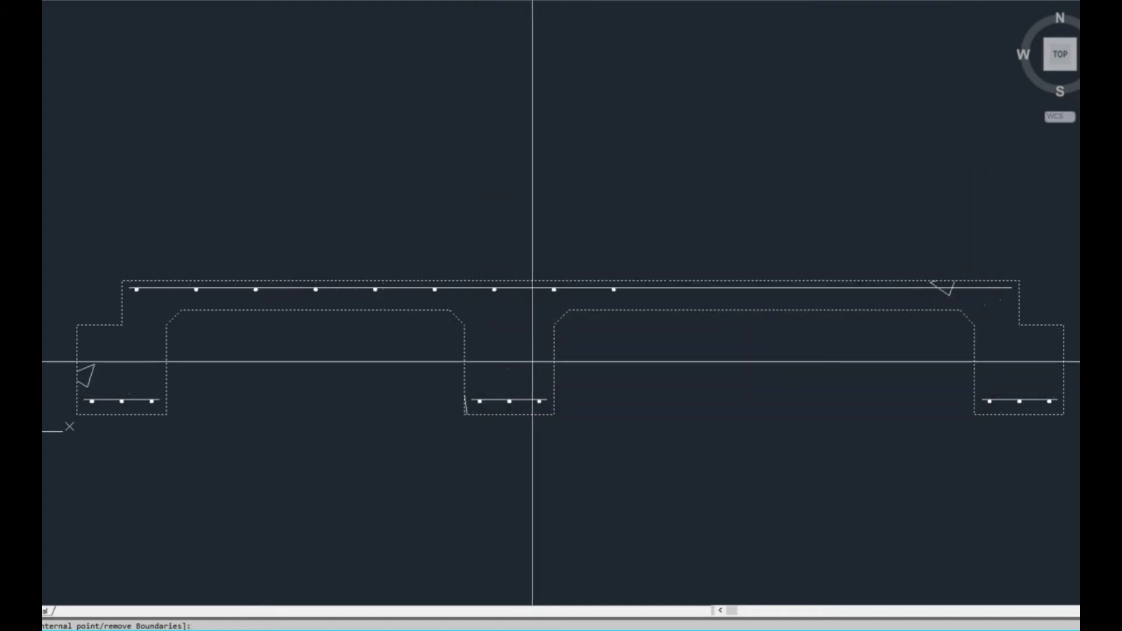
pyautogui.press('Escape')
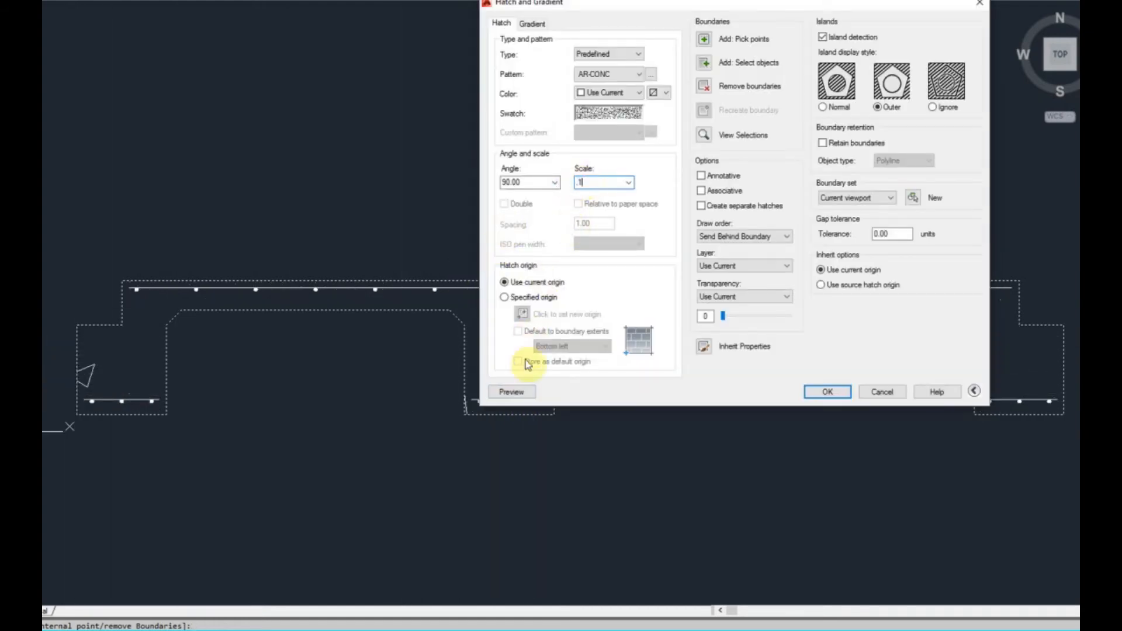
pyautogui.click(517, 399)
pyautogui.scroll(3, 515, 315)
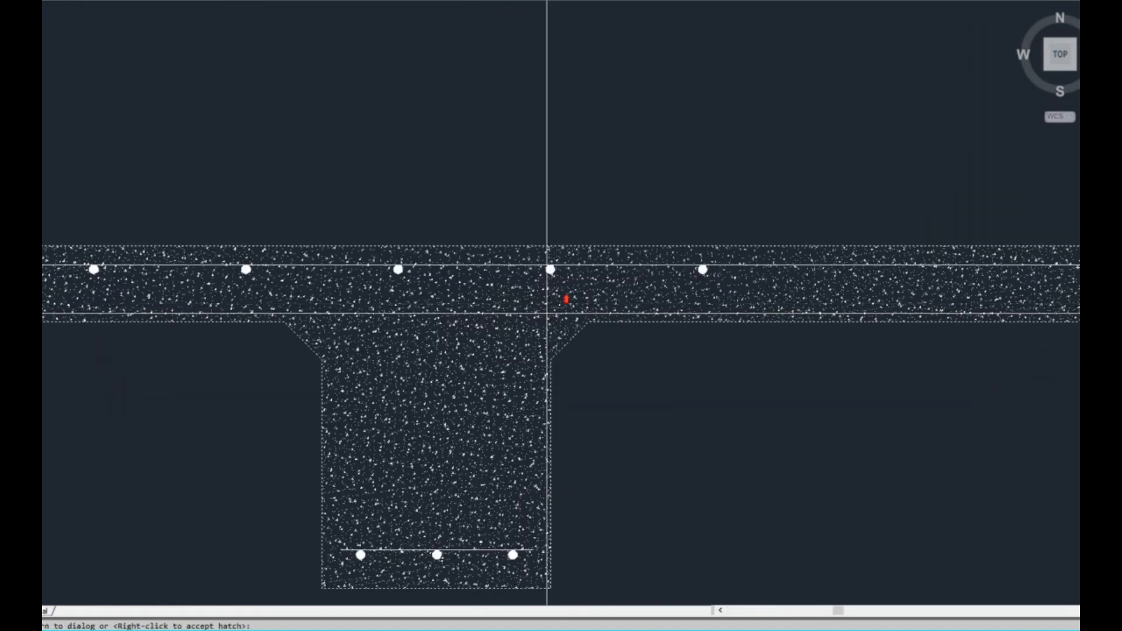
pyautogui.press('Escape')
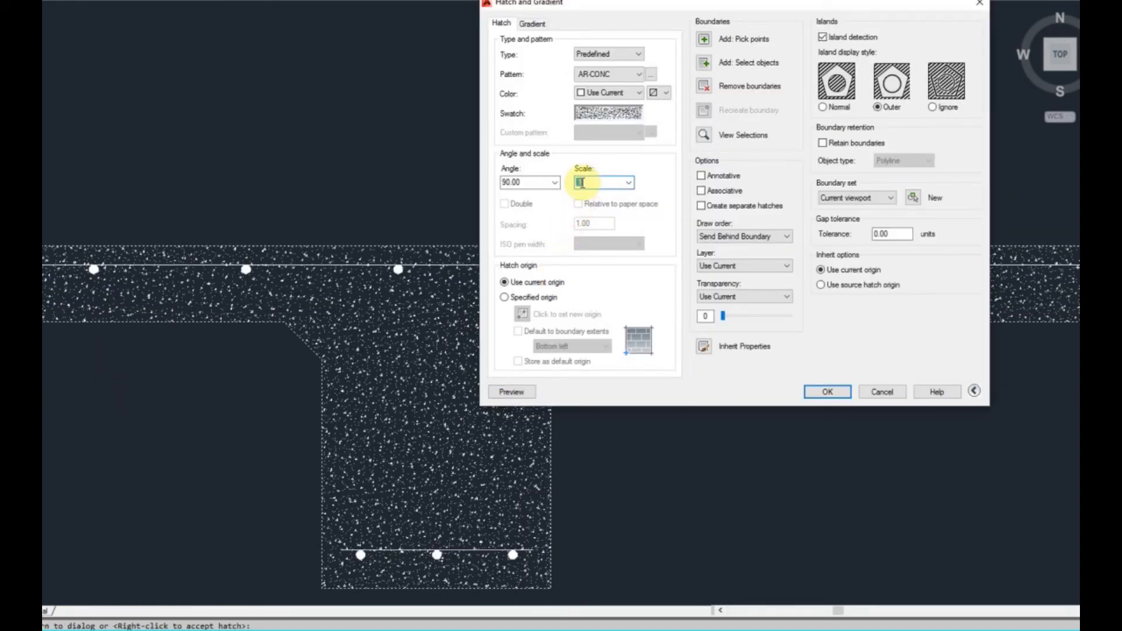
# Set the concrete hatch scale back to 1, preview it and apply the hatch to the slab section
pyautogui.click(518, 392)
pyautogui.scroll(-3, 516, 295)
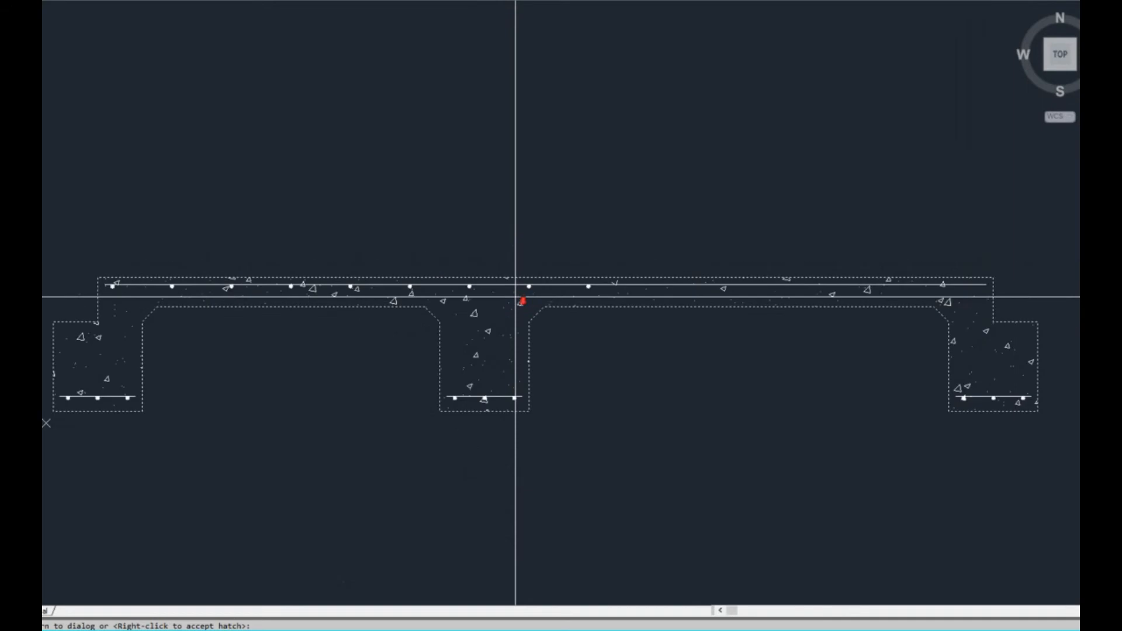
pyautogui.press('Escape')
pyautogui.click(512, 392)
pyautogui.scroll(2, 435, 334)
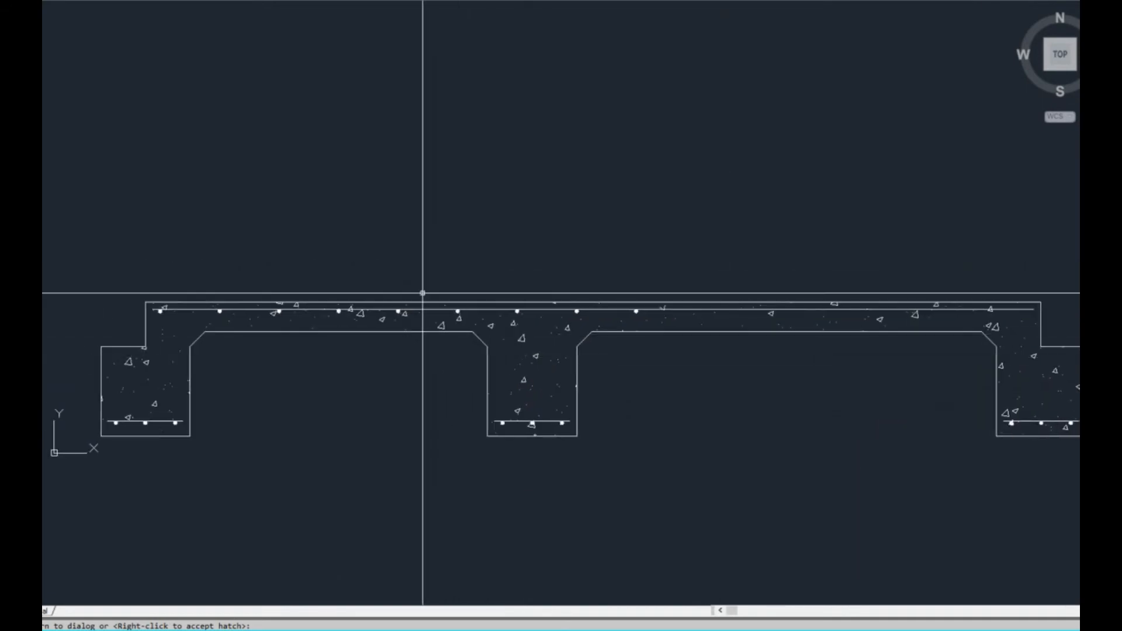
pyautogui.moveTo(496, 265); pyautogui.dragTo(482, 311, button='middle')
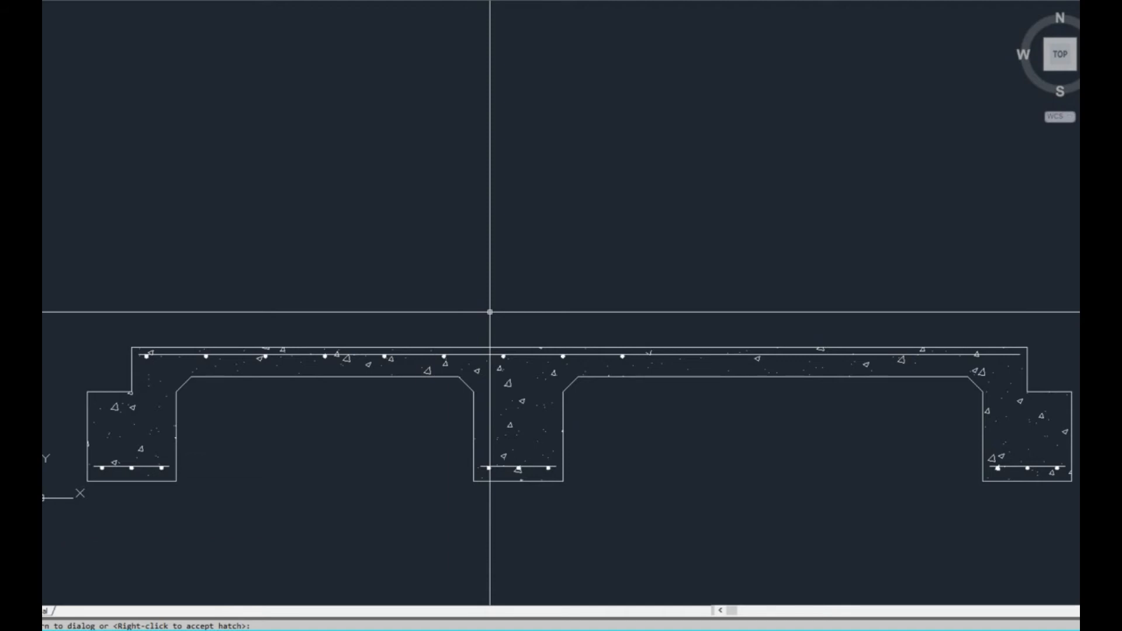
# Set the MEASUREMENT system variable to 0
pyautogui.write('measurement')
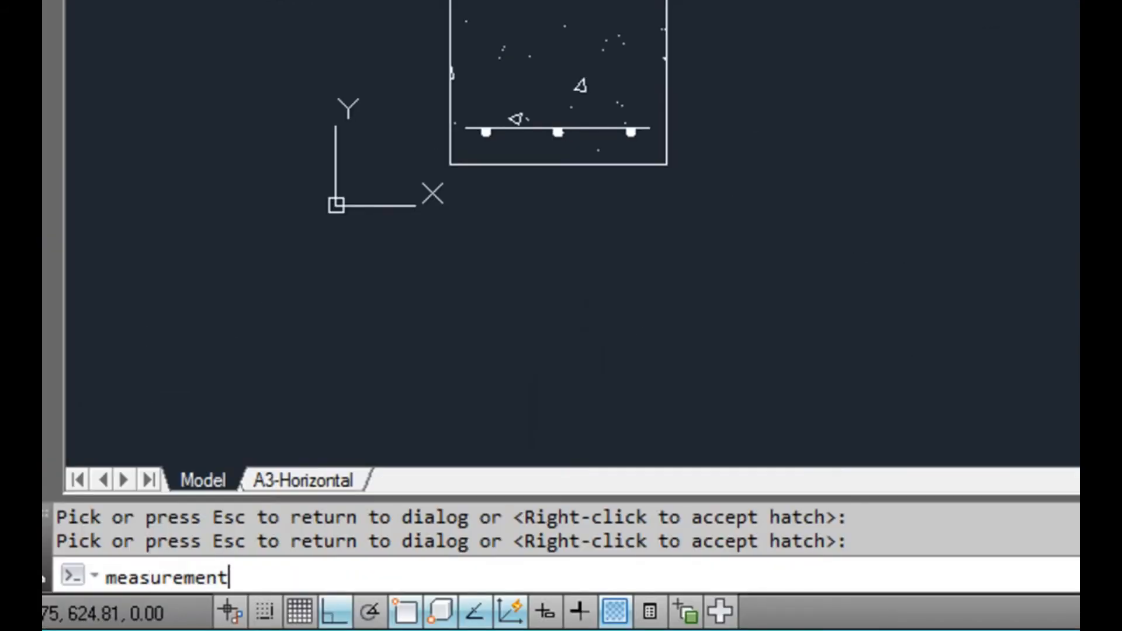
pyautogui.press('Return')
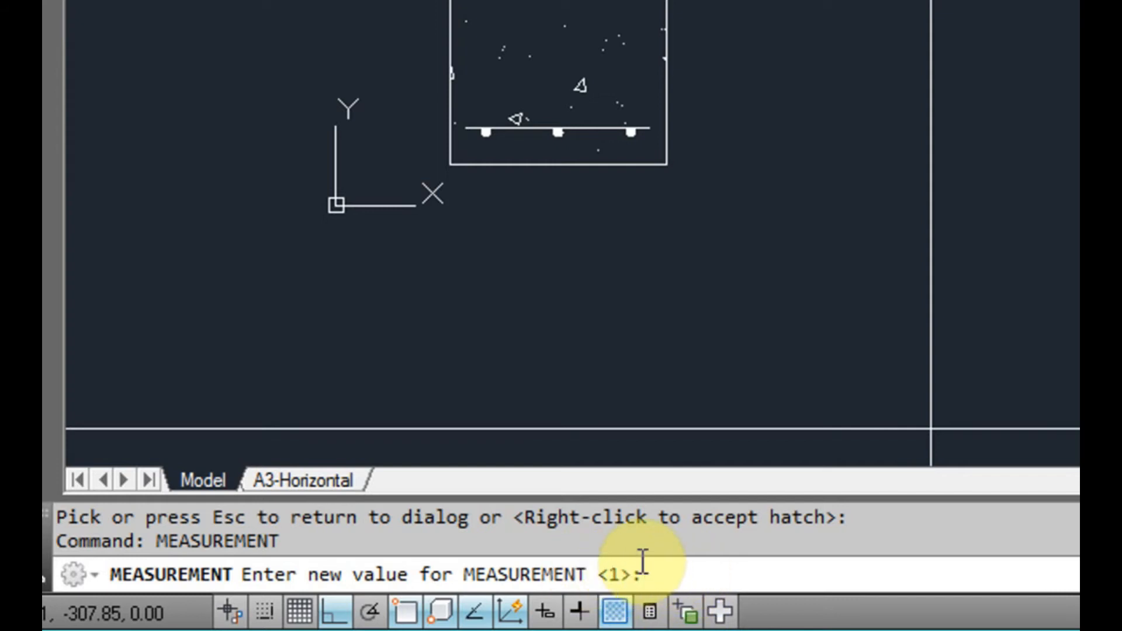
pyautogui.write('0')
pyautogui.press('Return')
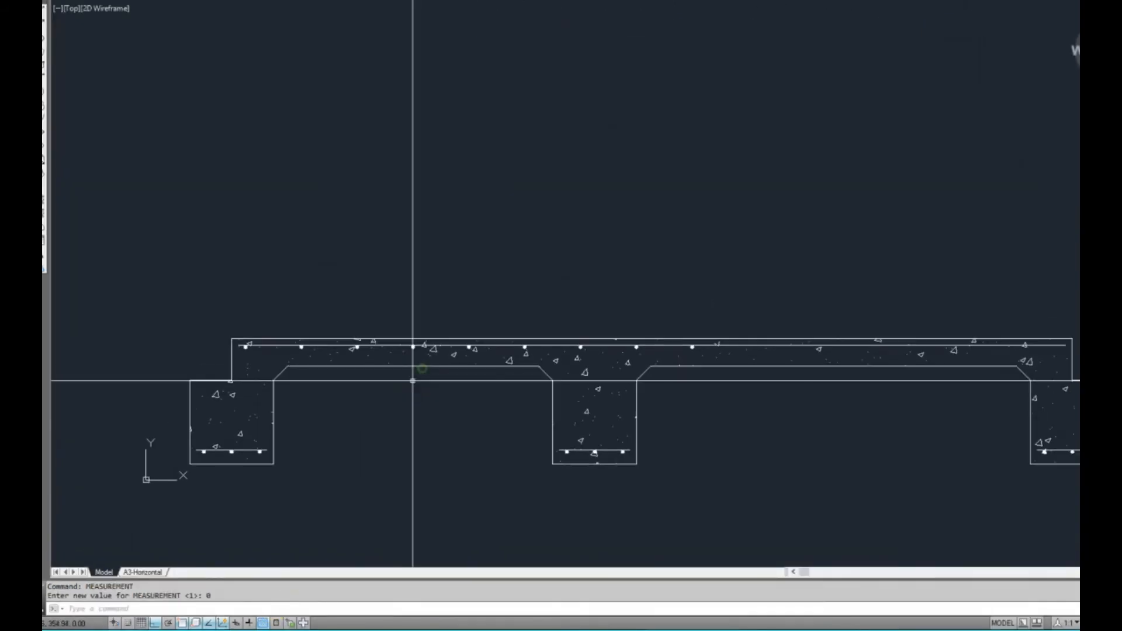
# Draw a test rectangle above the slab section, about as wide as one beam bay
pyautogui.write('rec')
pyautogui.press('Return')
pyautogui.click(357, 159)
pyautogui.click(634, 295)
pyautogui.press('Escape')
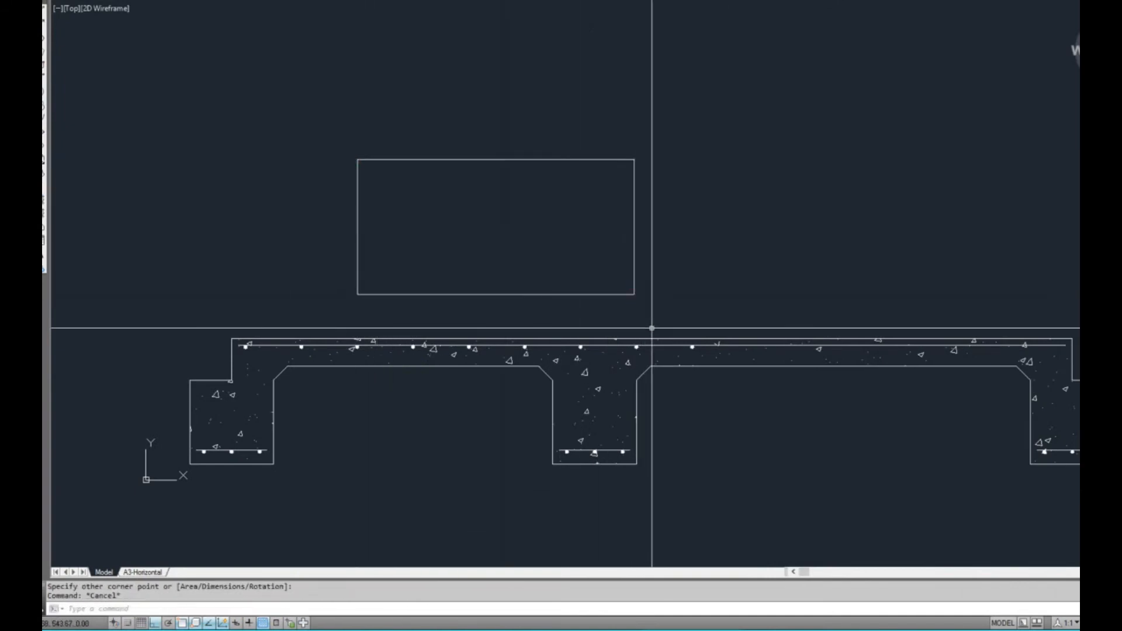
# Hatch the test rectangle with the AR-CONC pattern at scale 1.00
pyautogui.write('bh')
pyautogui.press('Return')
pyautogui.click(778, 58)
pyautogui.click(626, 154)
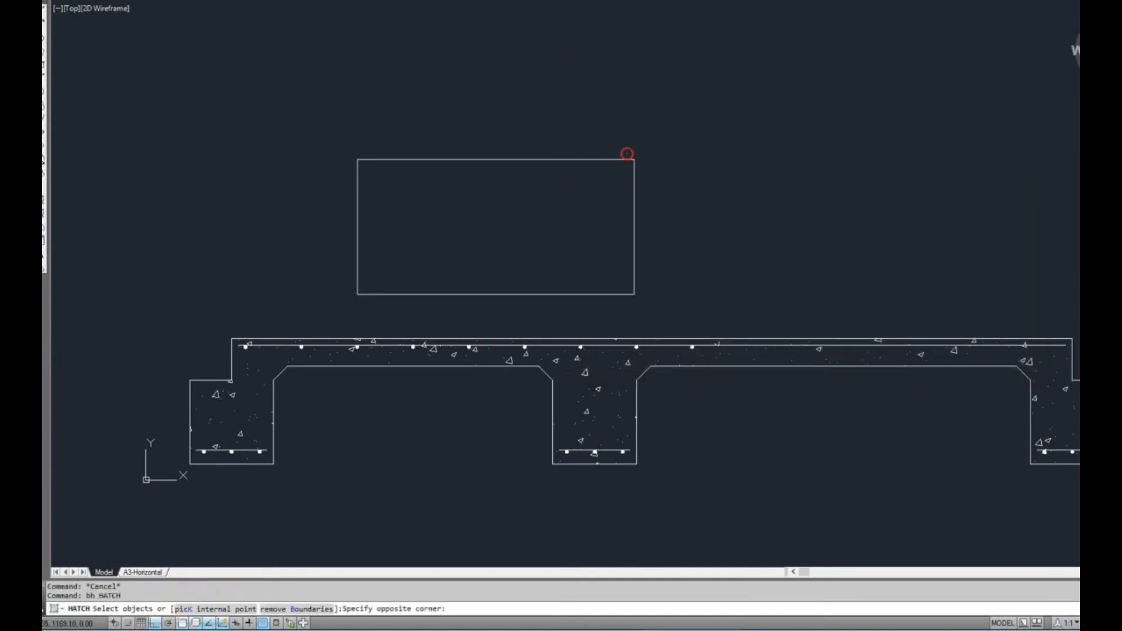
pyautogui.press('Return')
pyautogui.press('Return')
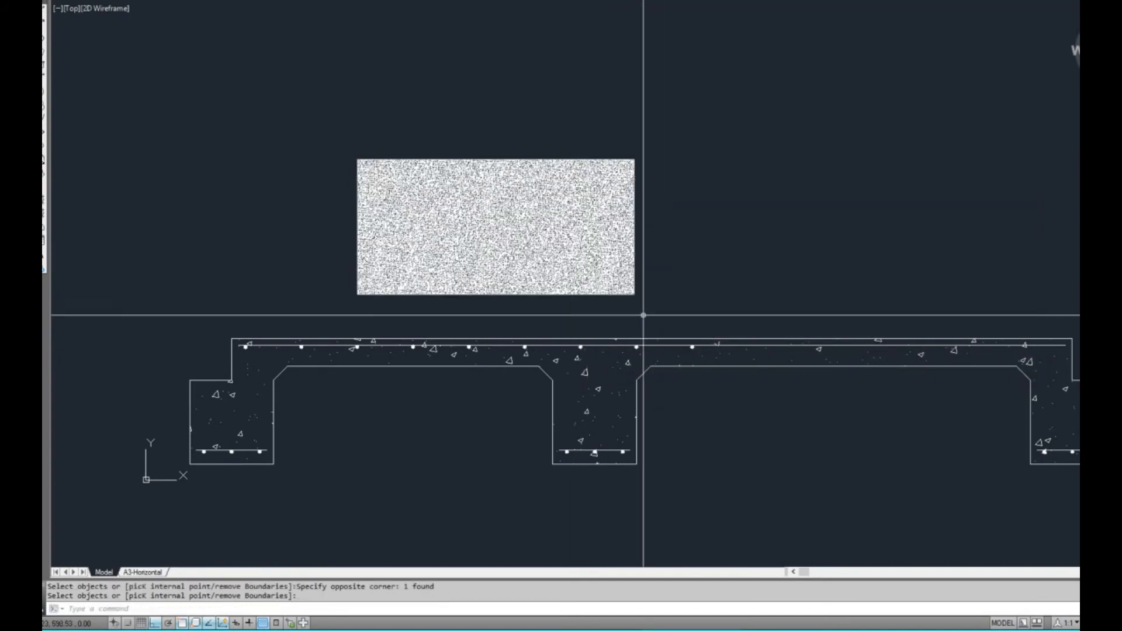
pyautogui.scroll(2, 620, 276)
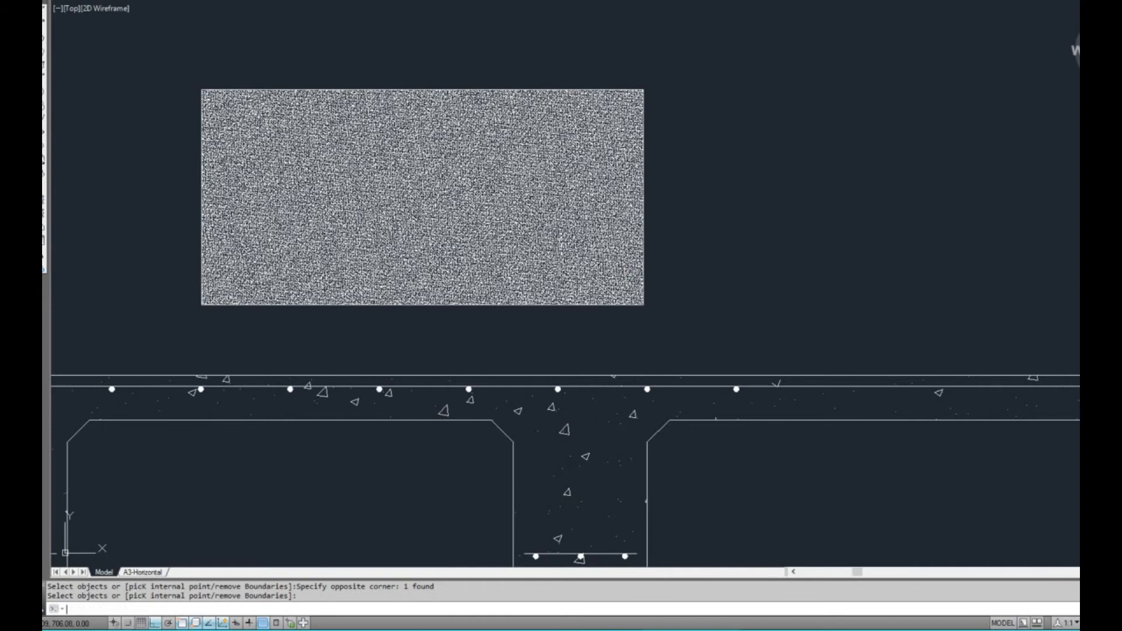
pyautogui.press('Return')
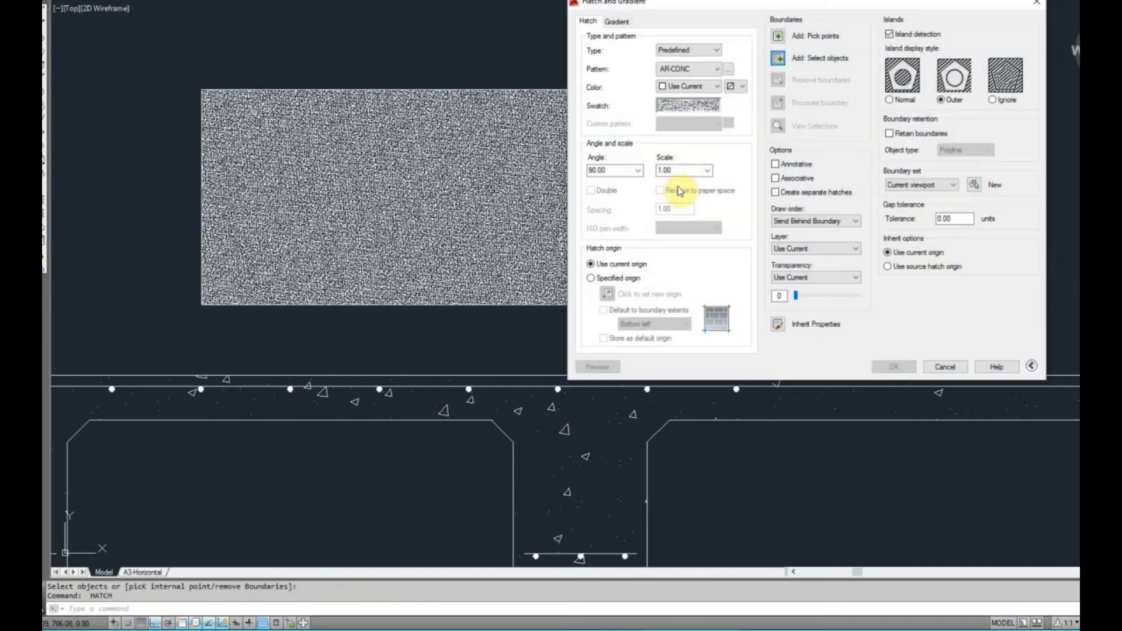
pyautogui.click(944, 366)
# Try to match the slab section's concrete hatch properties onto the test rectangle's hatch
pyautogui.scroll(-2, 760, 363)
pyautogui.write('m')
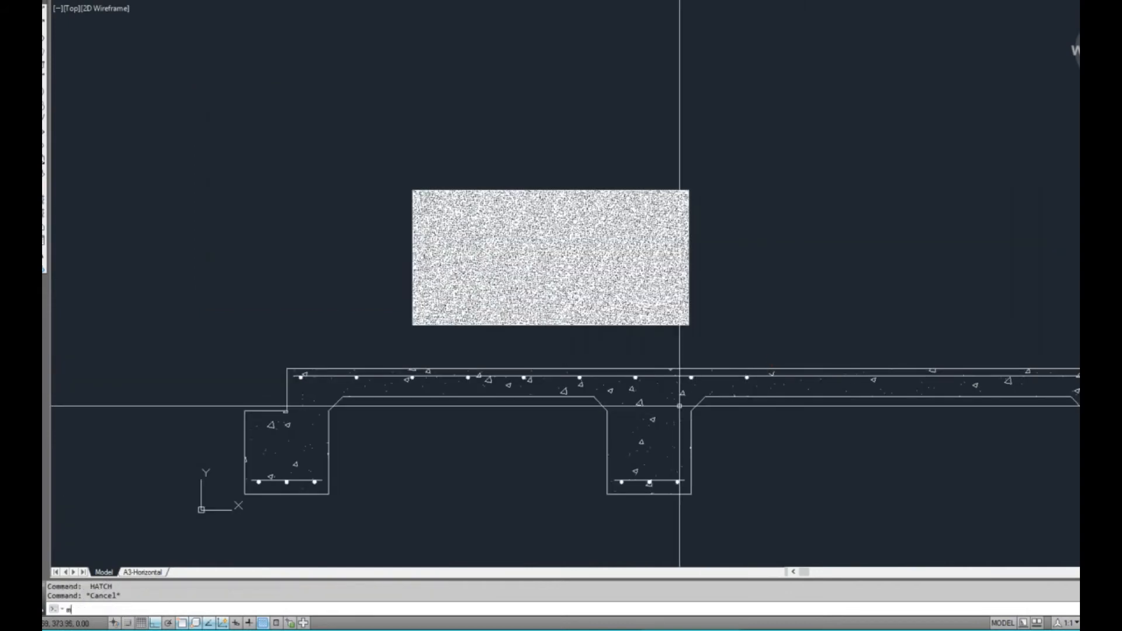
pyautogui.click(682, 396)
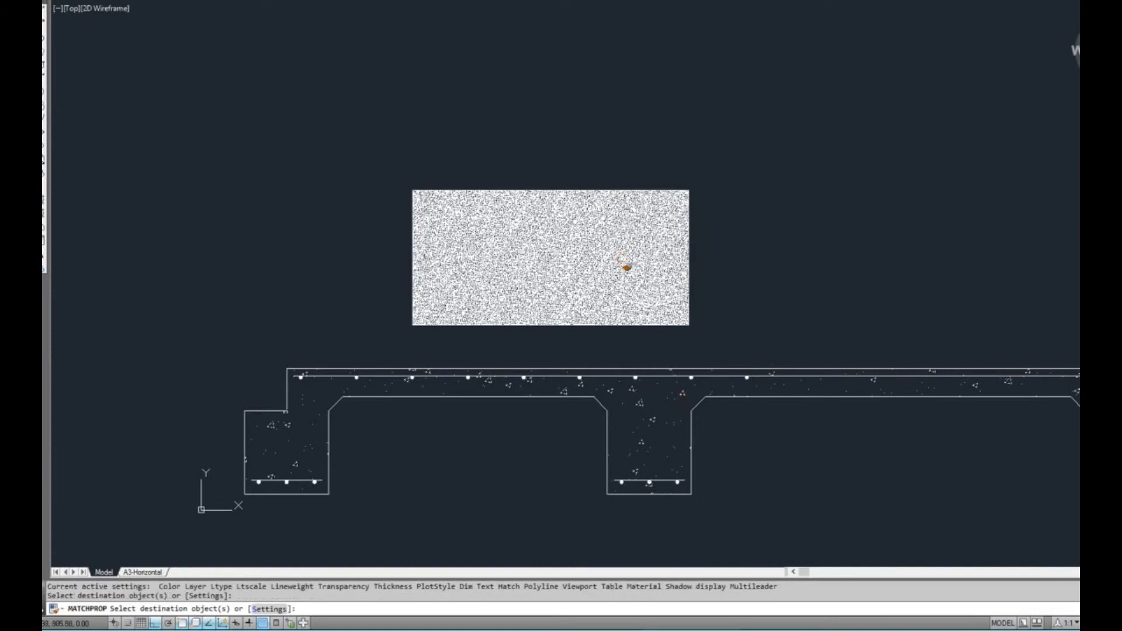
pyautogui.press('Escape')
pyautogui.scroll(2, 637, 313)
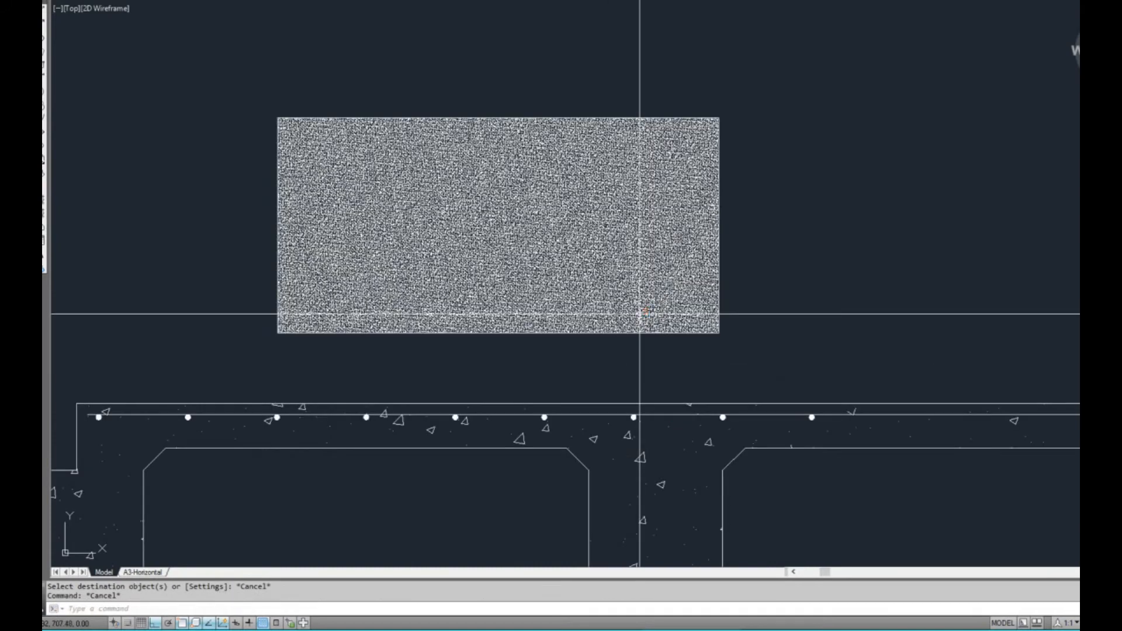
# Set the MEASUREMENT system variable to 1
pyautogui.write('surem')
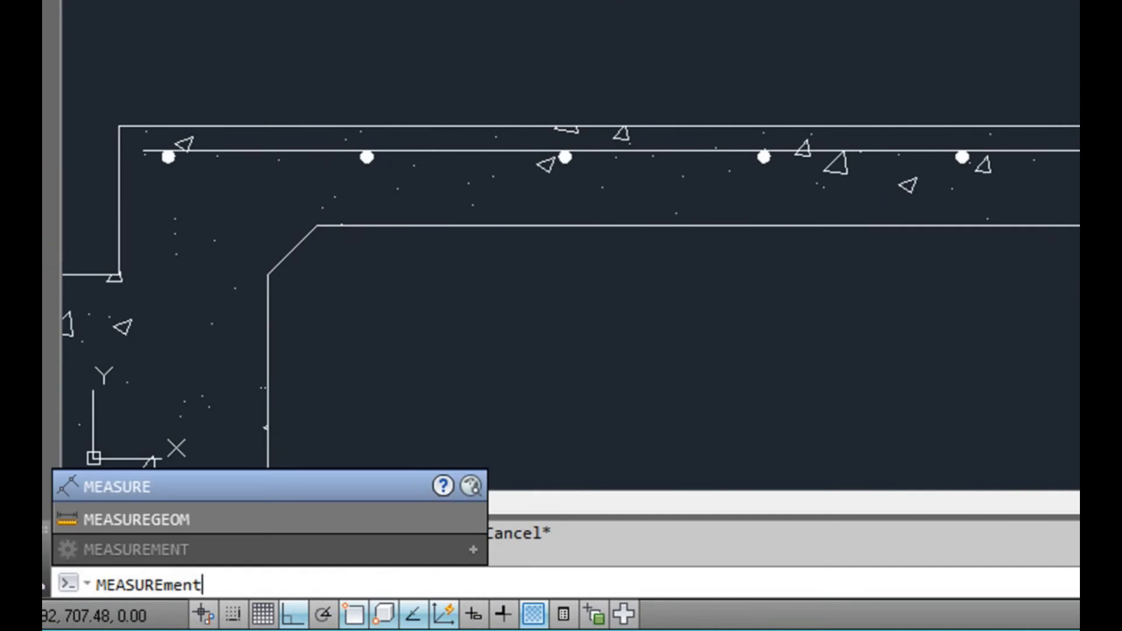
pyautogui.press('Return')
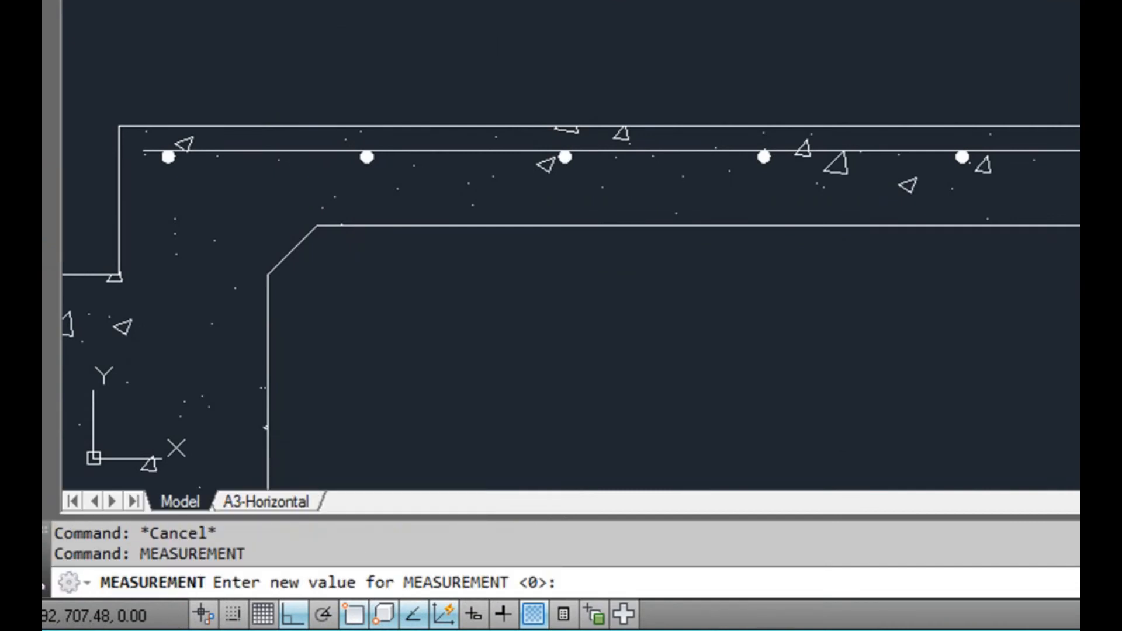
pyautogui.press('Return')
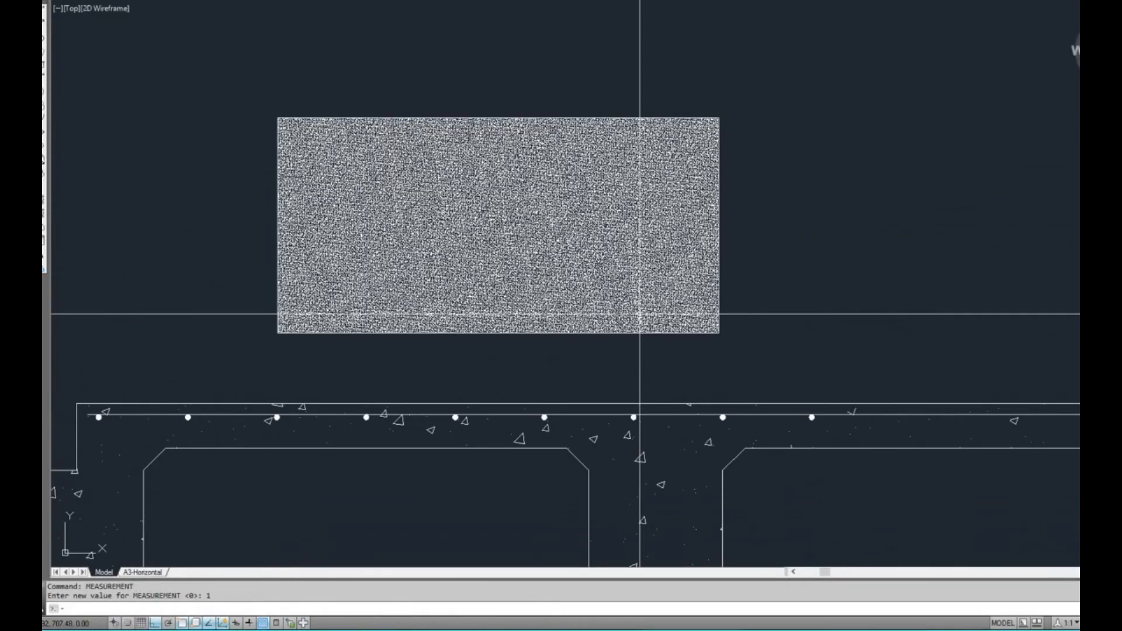
# Match the properties of the slab section's concrete hatch onto the hatch in the test rectangle
pyautogui.moveTo(599, 492); pyautogui.dragTo(551, 424, button='middle')
pyautogui.write('ma')
pyautogui.press('Return')
pyautogui.click(568, 237)
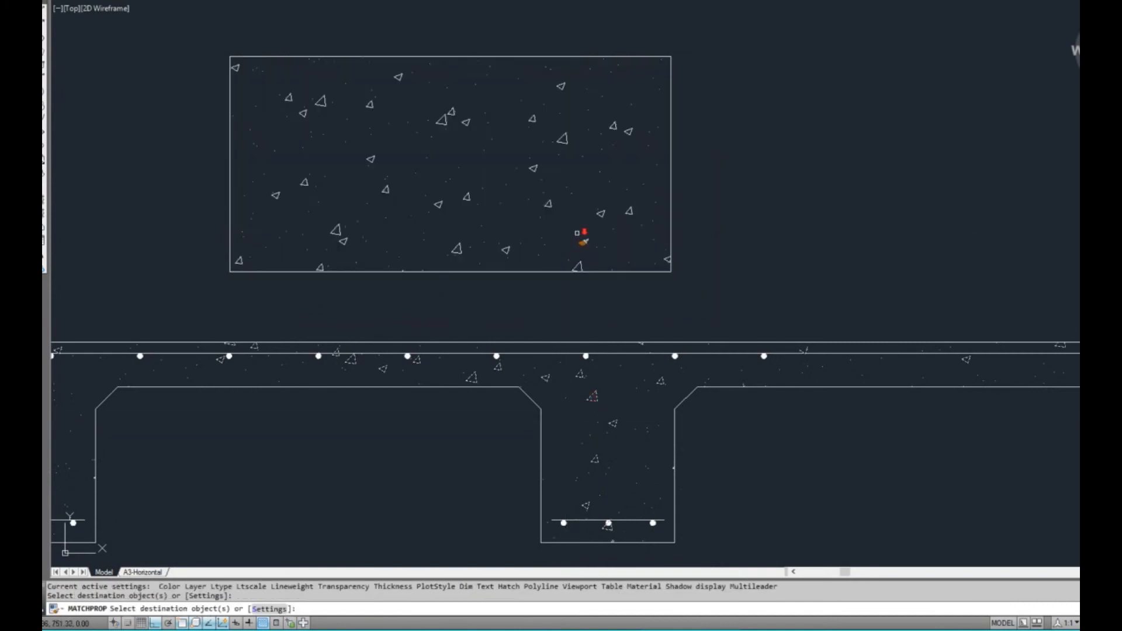
pyautogui.scroll(-2, 577, 232)
pyautogui.press('Escape')
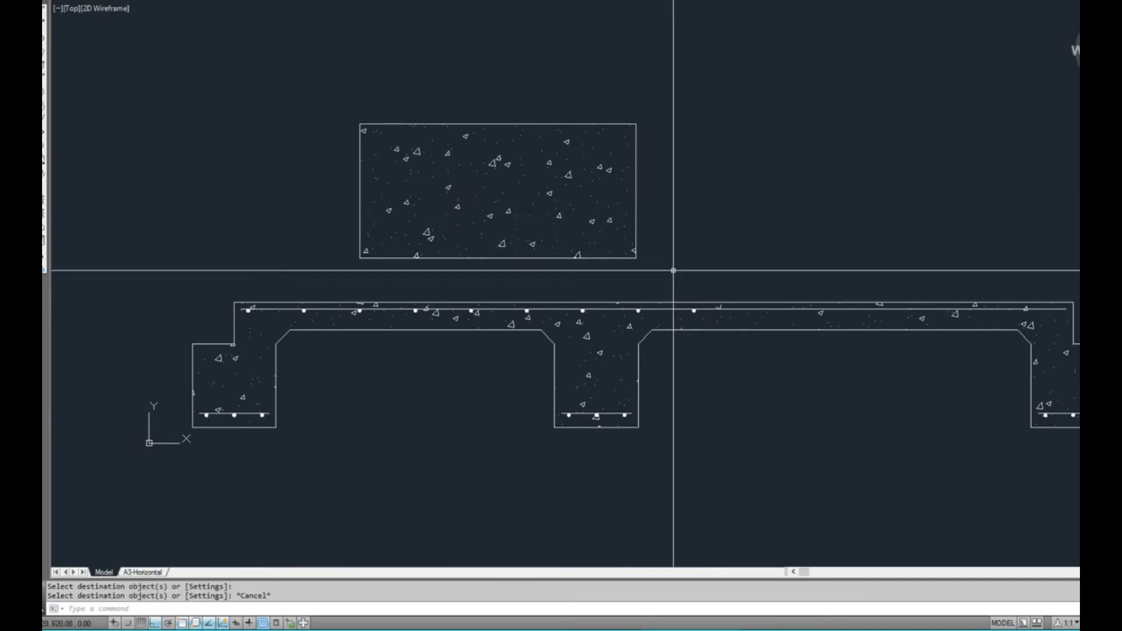
# Erase the test rectangle together with its hatch
pyautogui.click(677, 266)
pyautogui.click(330, 102)
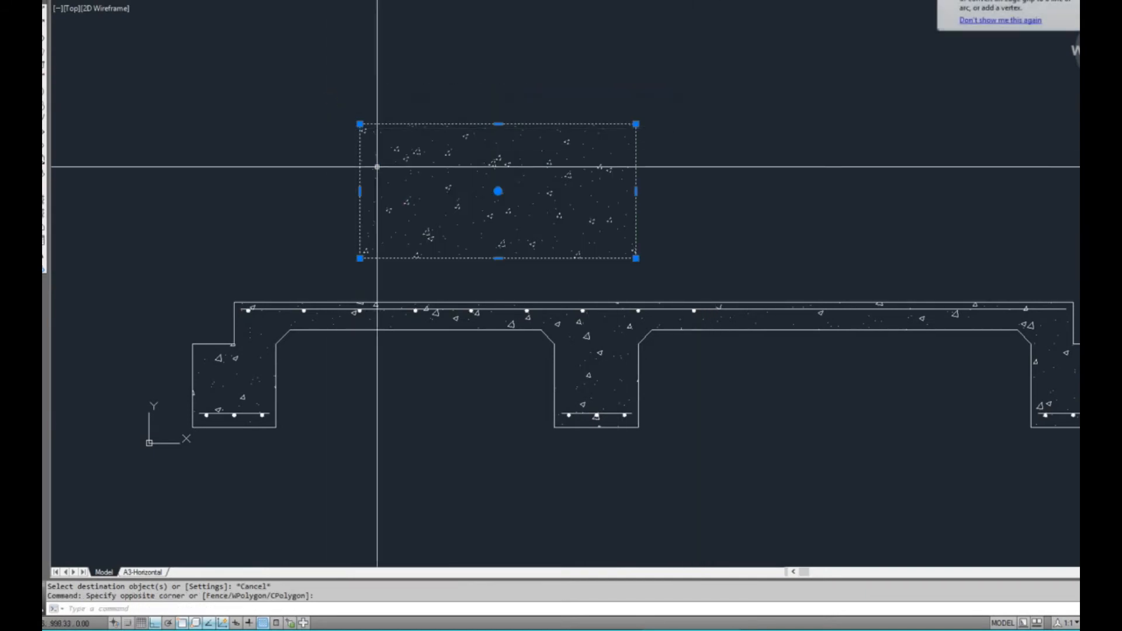
pyautogui.write('e')
pyautogui.press('Return')
# Draw a horizontal ground polyline outward from the left edge beam, starting 50 below the beam's upper outer corner
pyautogui.moveTo(362, 318); pyautogui.dragTo(553, 303, button='middle')
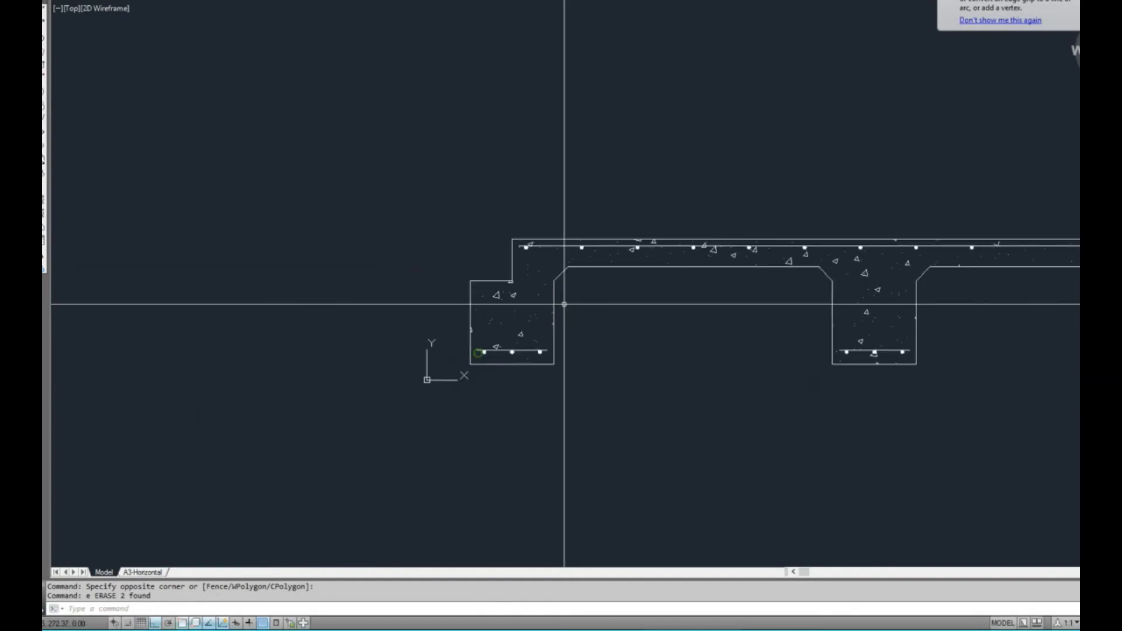
pyautogui.scroll(3, 458, 294)
pyautogui.write('pl')
pyautogui.press('Return')
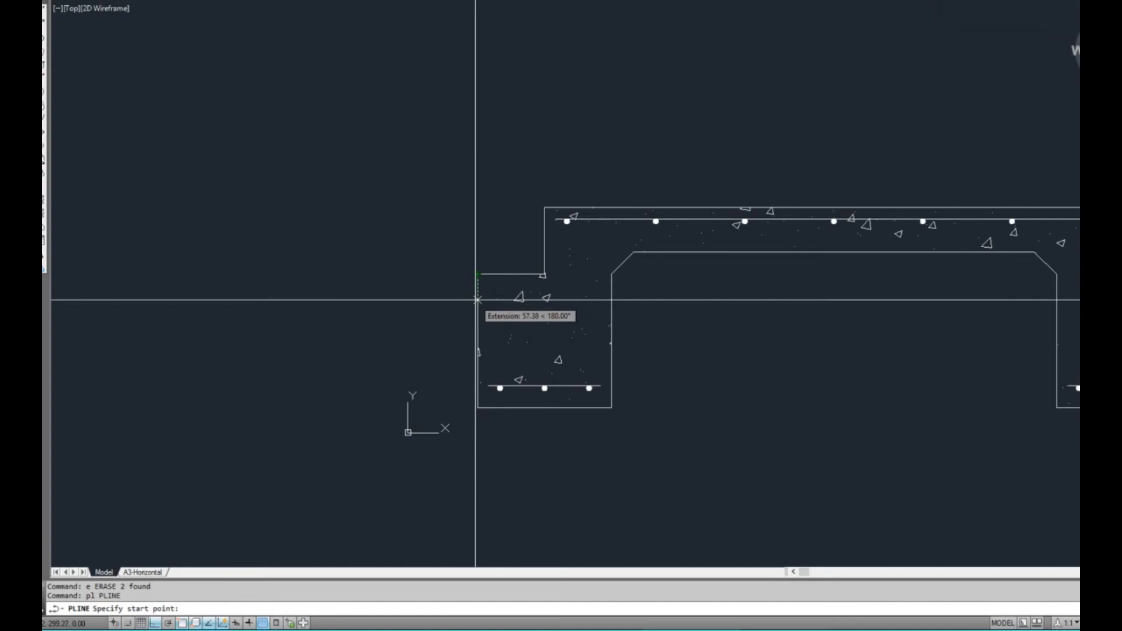
pyautogui.write('5')
pyautogui.press('Return')
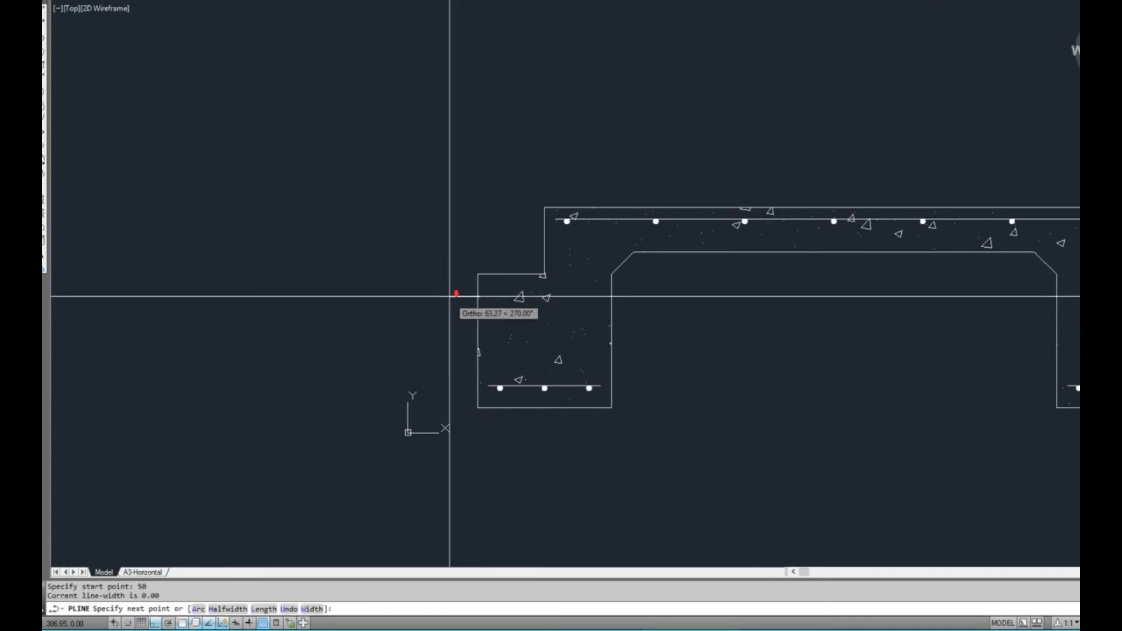
pyautogui.scroll(-2, 451, 297)
pyautogui.click(153, 334)
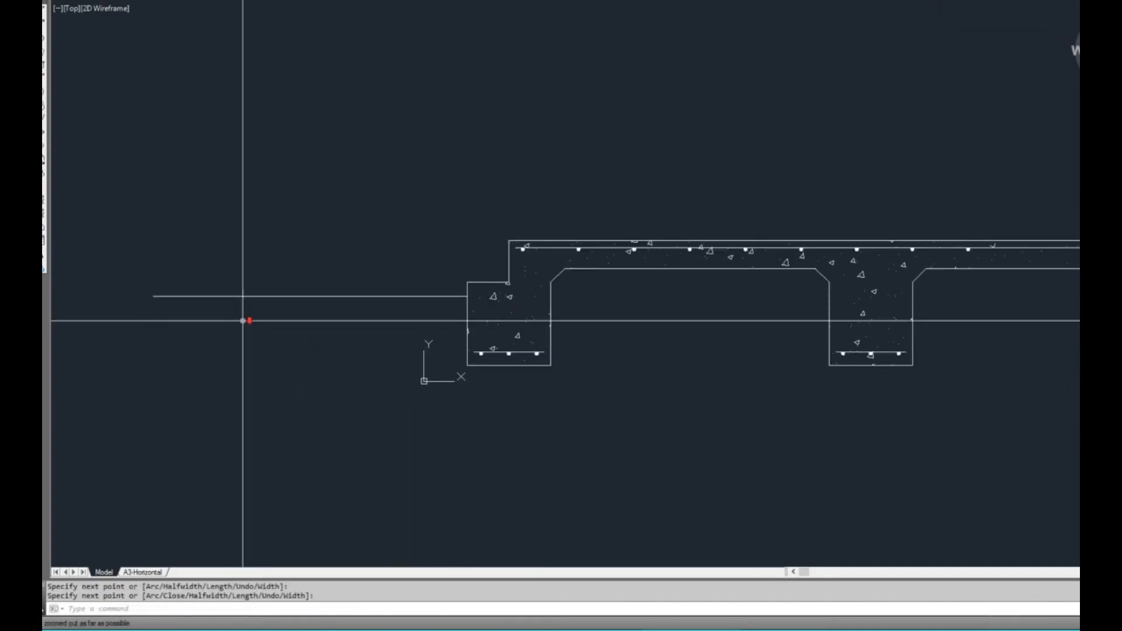
pyautogui.press('Return')
# Draw a matching horizontal ground line outward from the right edge beam, starting 50 below its upper outer corner
pyautogui.moveTo(608, 349); pyautogui.dragTo(496, 335, button='middle')
pyautogui.middleClick(496, 335)
pyautogui.moveTo(639, 319); pyautogui.dragTo(389, 317, button='middle')
pyautogui.moveTo(862, 299); pyautogui.dragTo(701, 300, button='middle')
pyautogui.scroll(2, 769, 278)
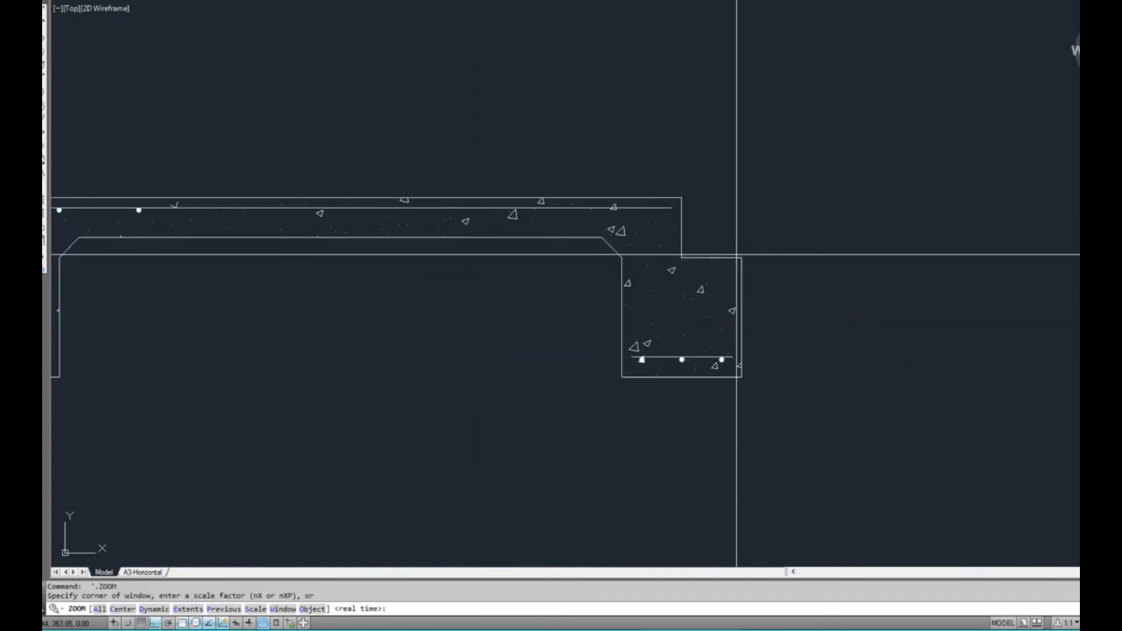
pyautogui.scroll(2, 740, 256)
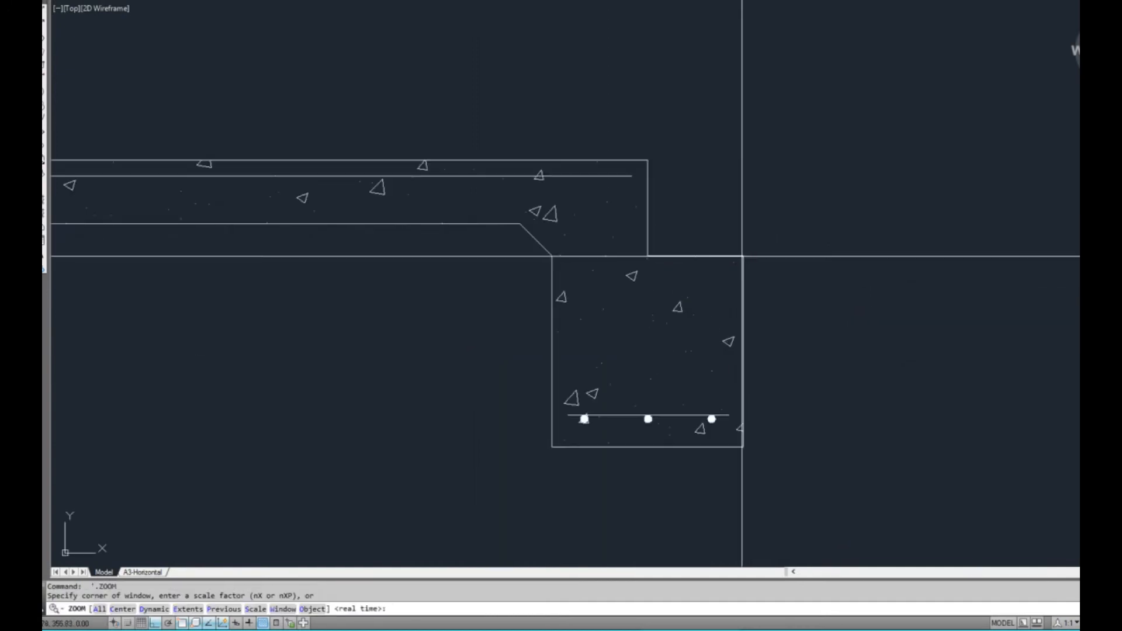
pyautogui.press('Escape')
pyautogui.press('Escape')
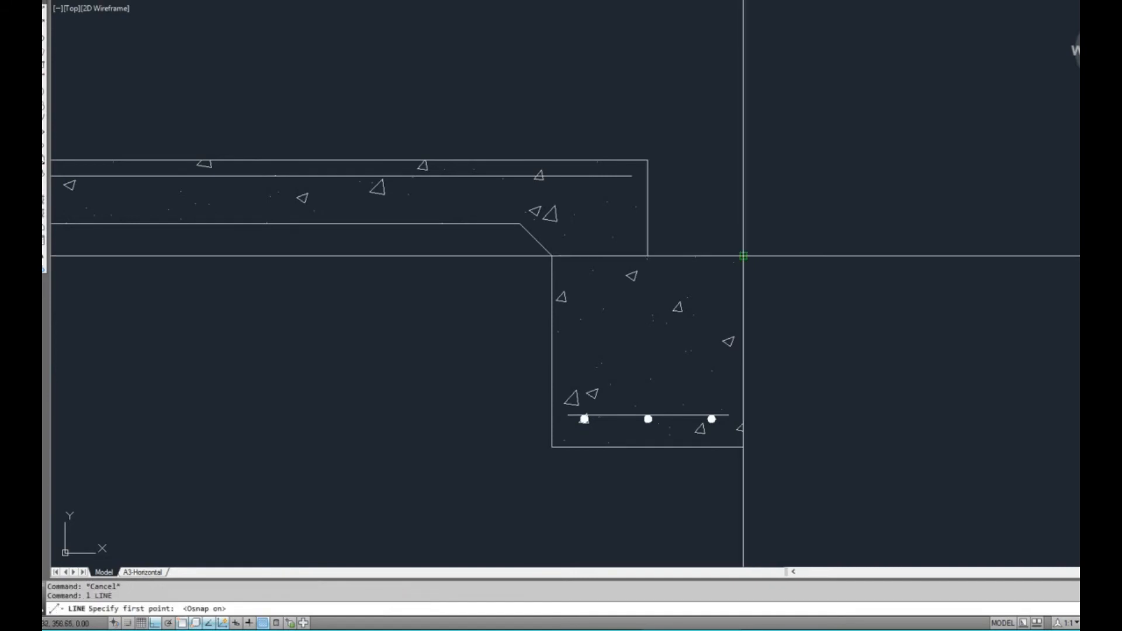
pyautogui.write('0')
pyautogui.press('Return')
pyautogui.scroll(-4, 848, 295)
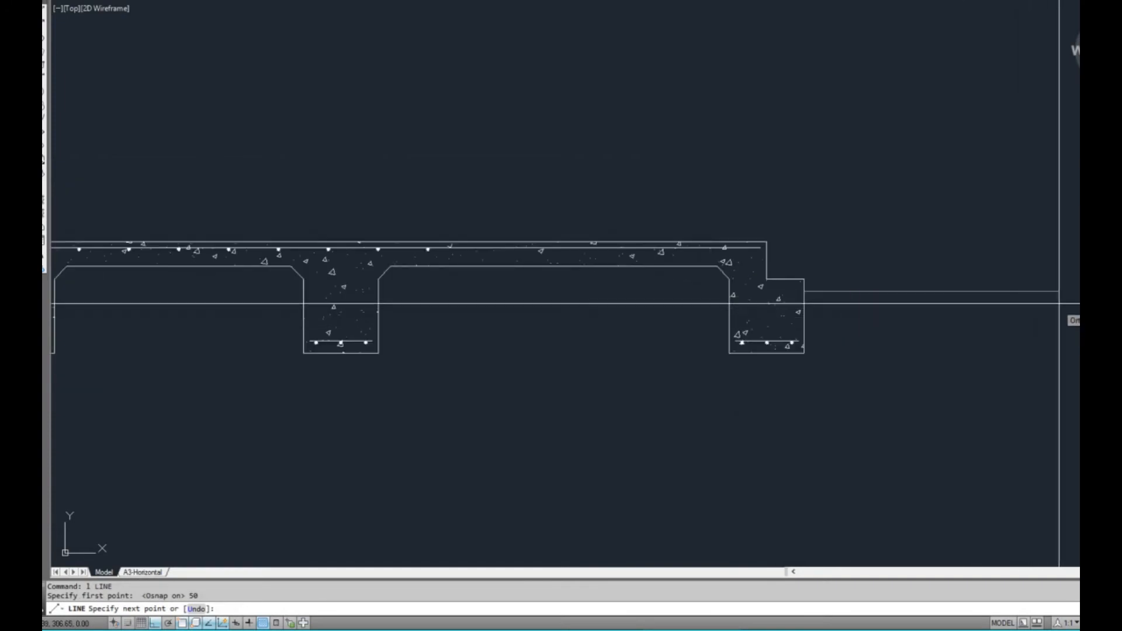
pyautogui.press('Escape')
# With ortho off, draw a wavy spline from the left ground line's outer end, beneath all three beams, to the right ground line's outer end
pyautogui.scroll(-4, 776, 341)
pyautogui.scroll(3, 565, 323)
pyautogui.moveTo(564, 322); pyautogui.dragTo(484, 321, button='middle')
pyautogui.press('Escape')
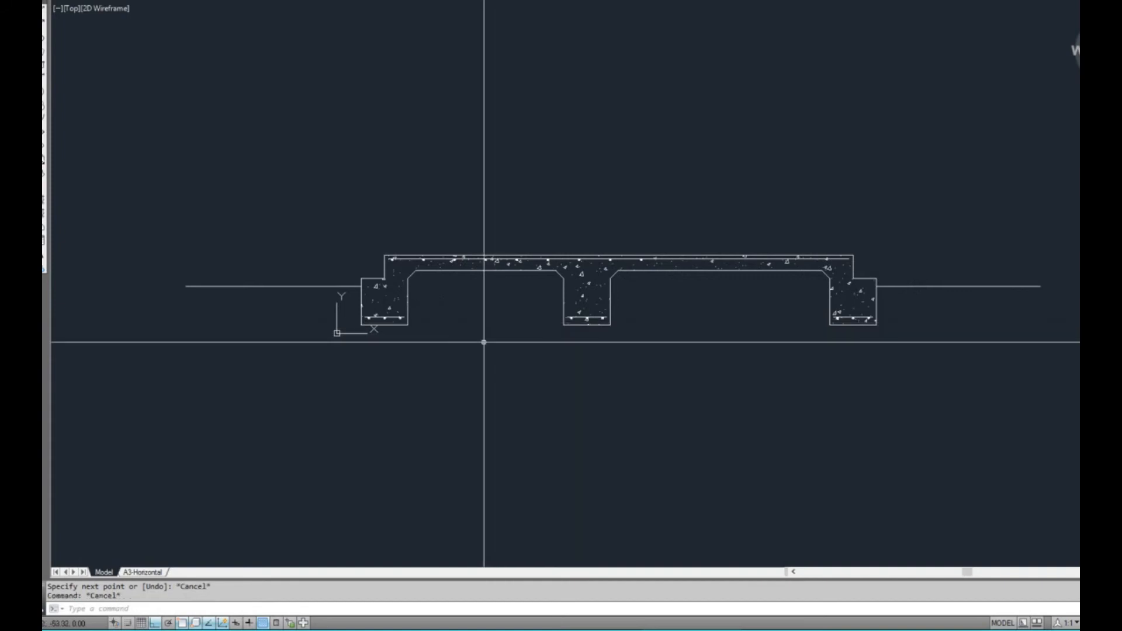
pyautogui.write('spl')
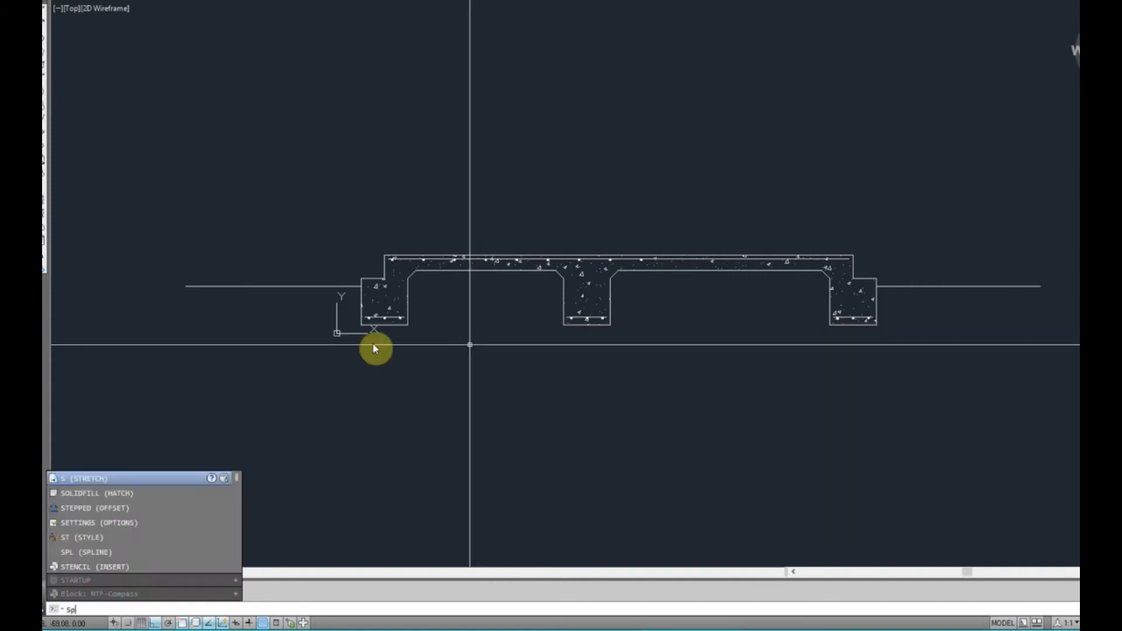
pyautogui.press('Return')
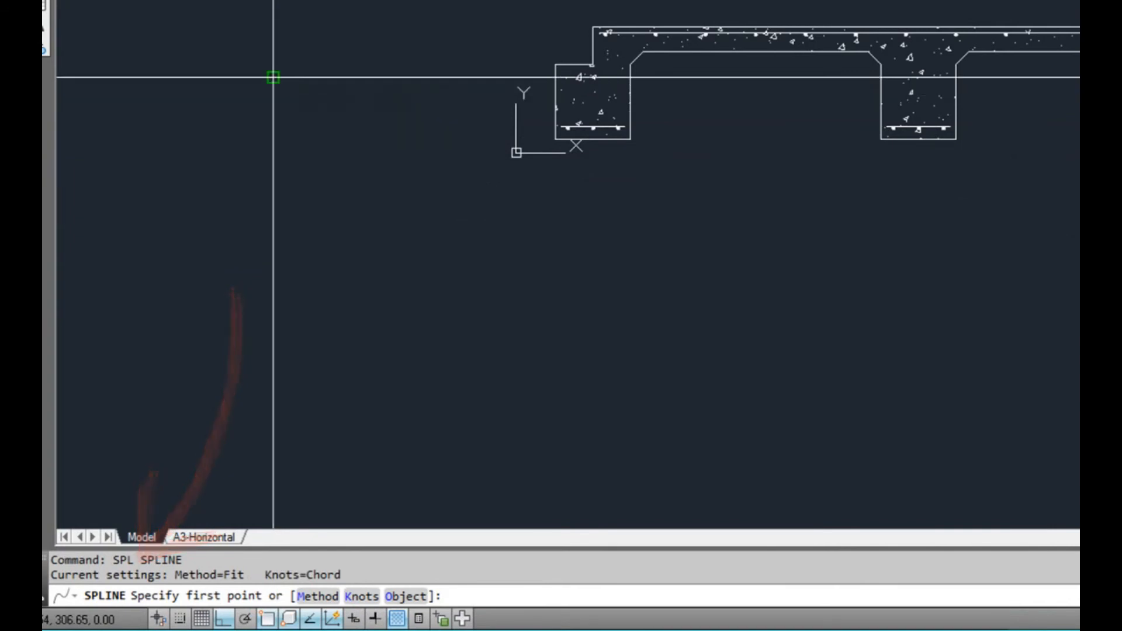
pyautogui.click(273, 76)
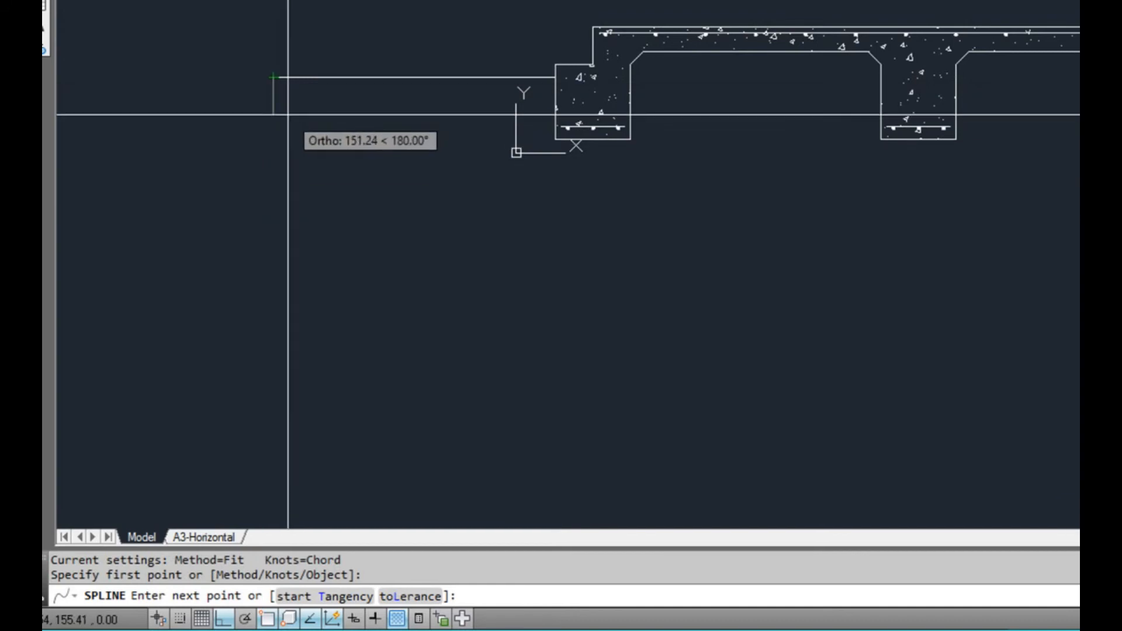
pyautogui.press('F8')
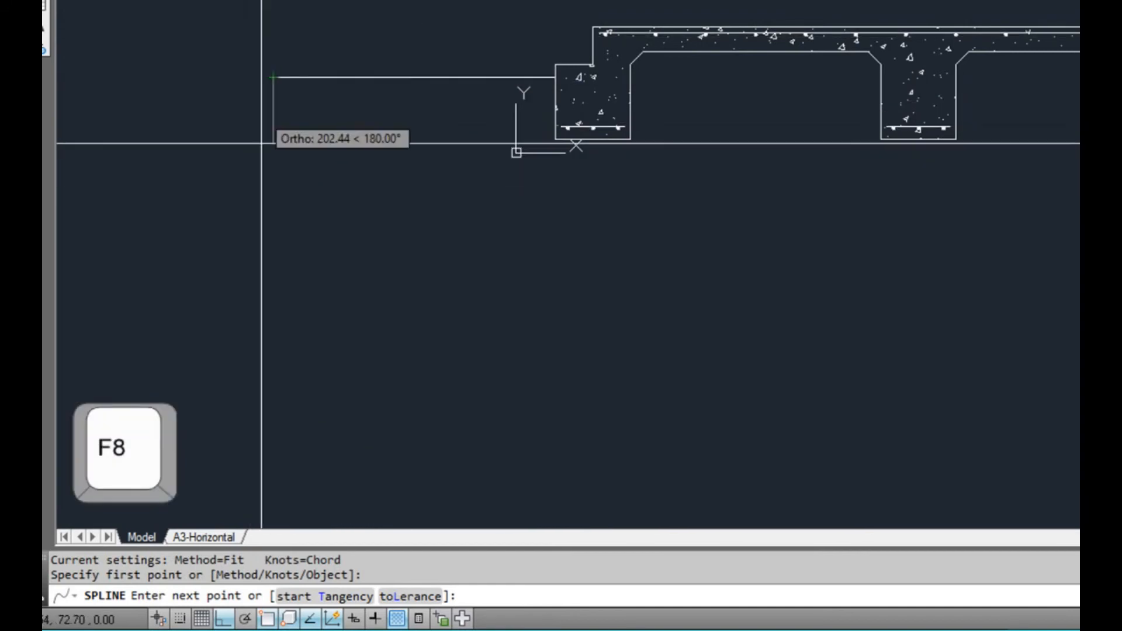
pyautogui.press('F8')
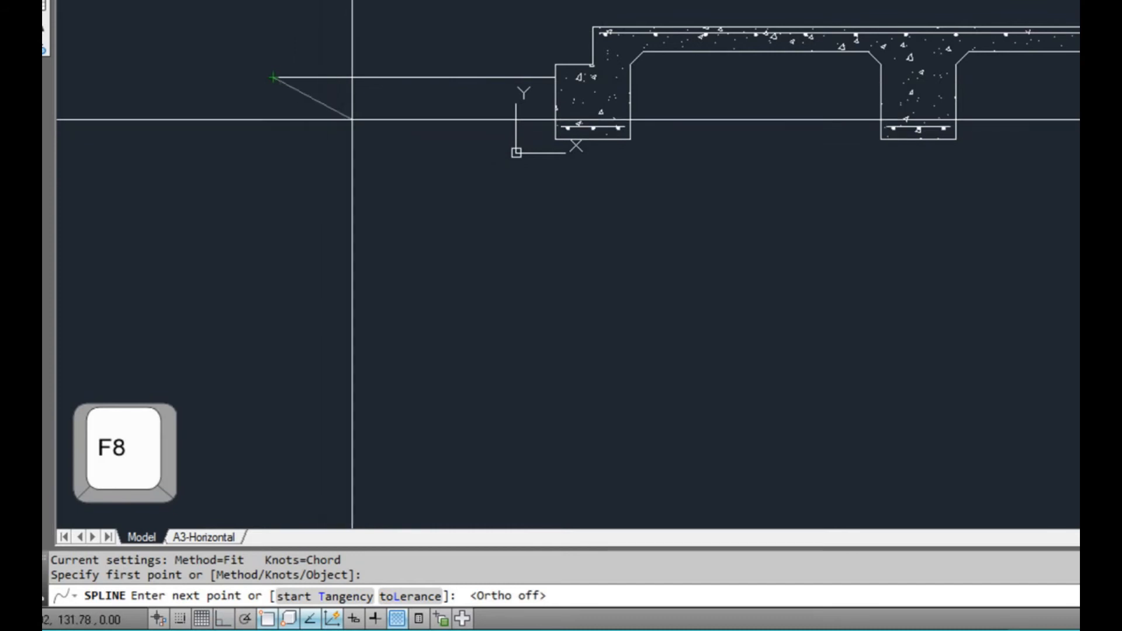
pyautogui.click(392, 139)
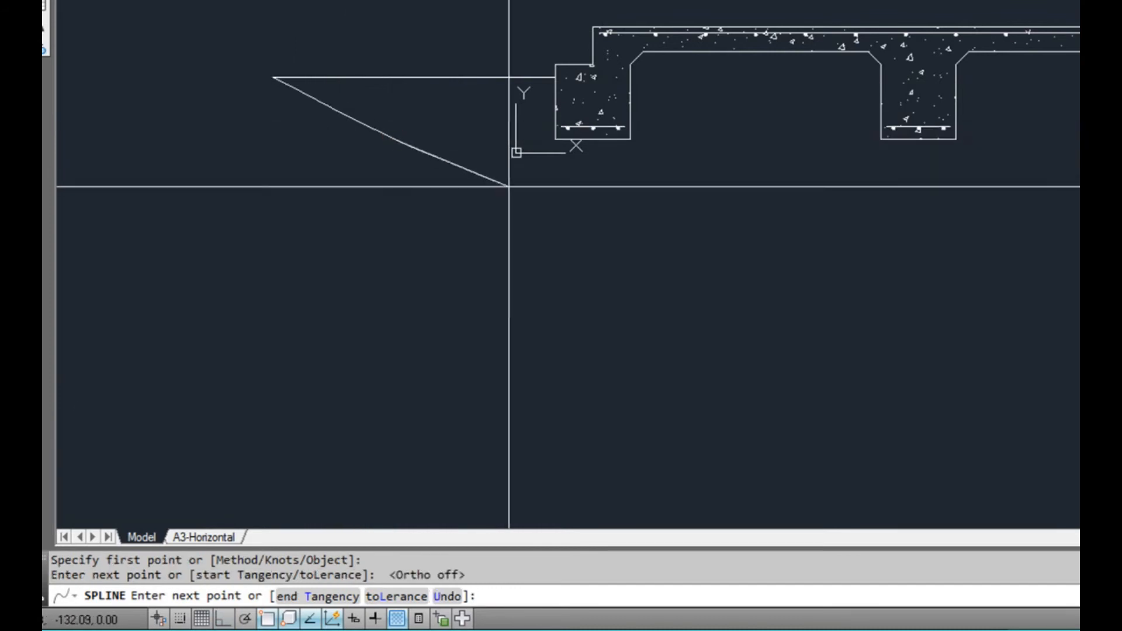
pyautogui.click(526, 180)
pyautogui.click(798, 155)
pyautogui.click(959, 162)
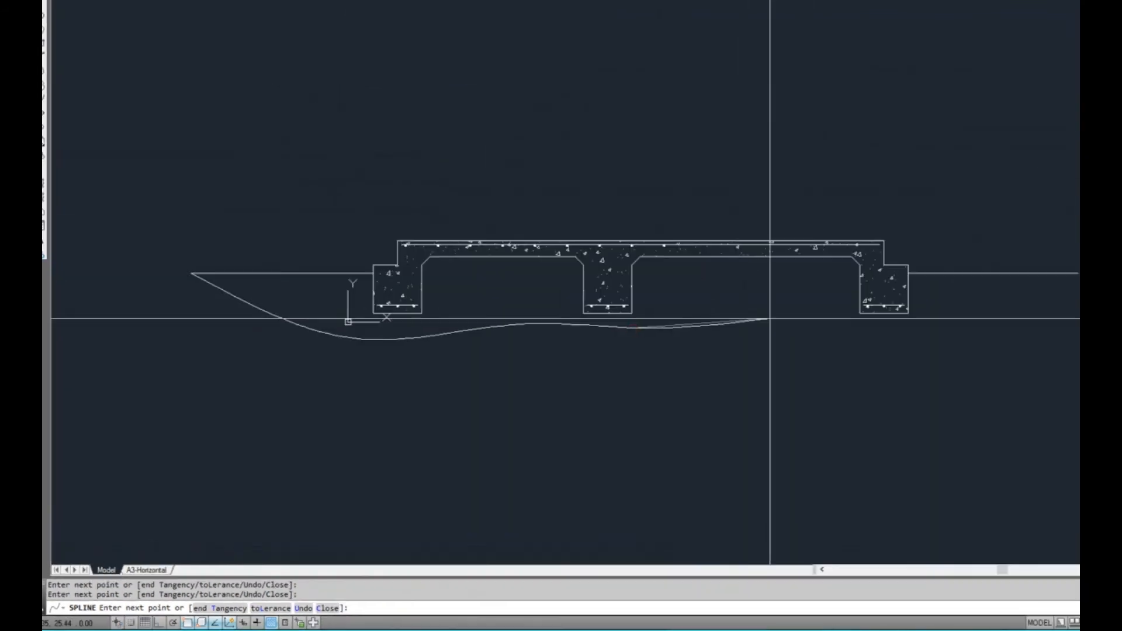
pyautogui.click(949, 341)
pyautogui.click(1030, 311)
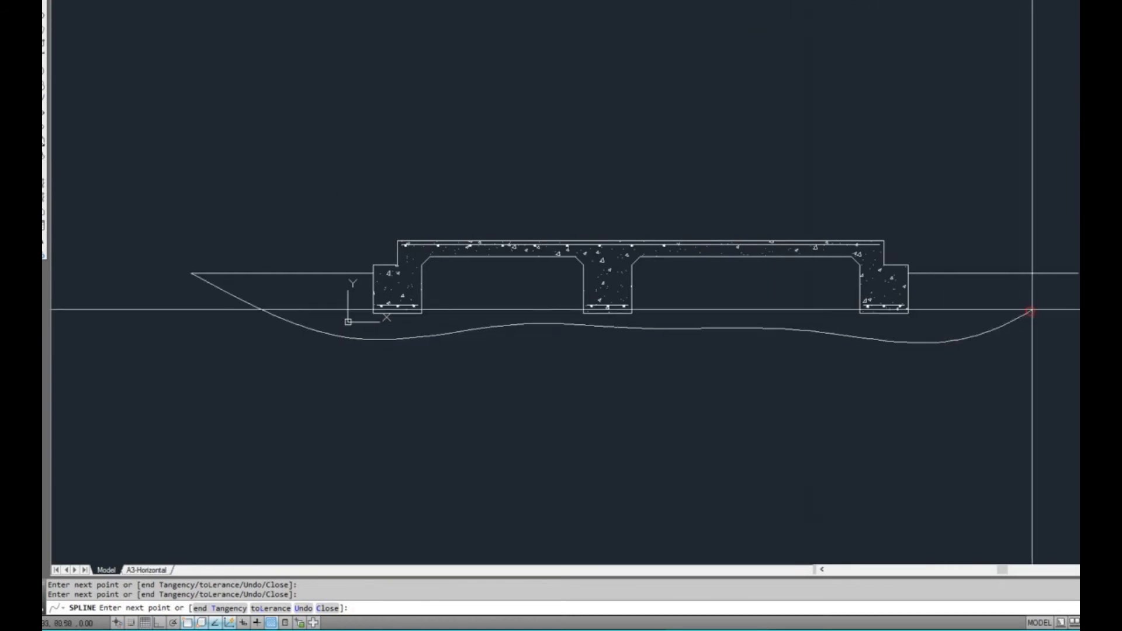
pyautogui.click(1076, 274)
pyautogui.press('Return')
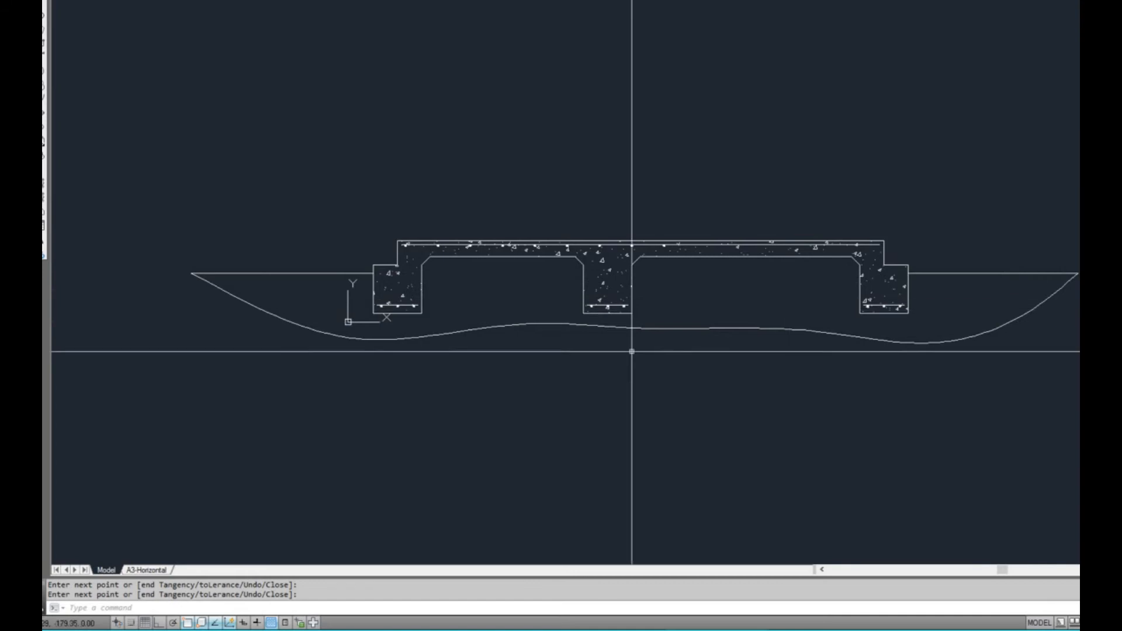
# Start a new hatch and choose the predefined EARTH pattern for it
pyautogui.moveTo(616, 365); pyautogui.dragTo(604, 366, button='middle')
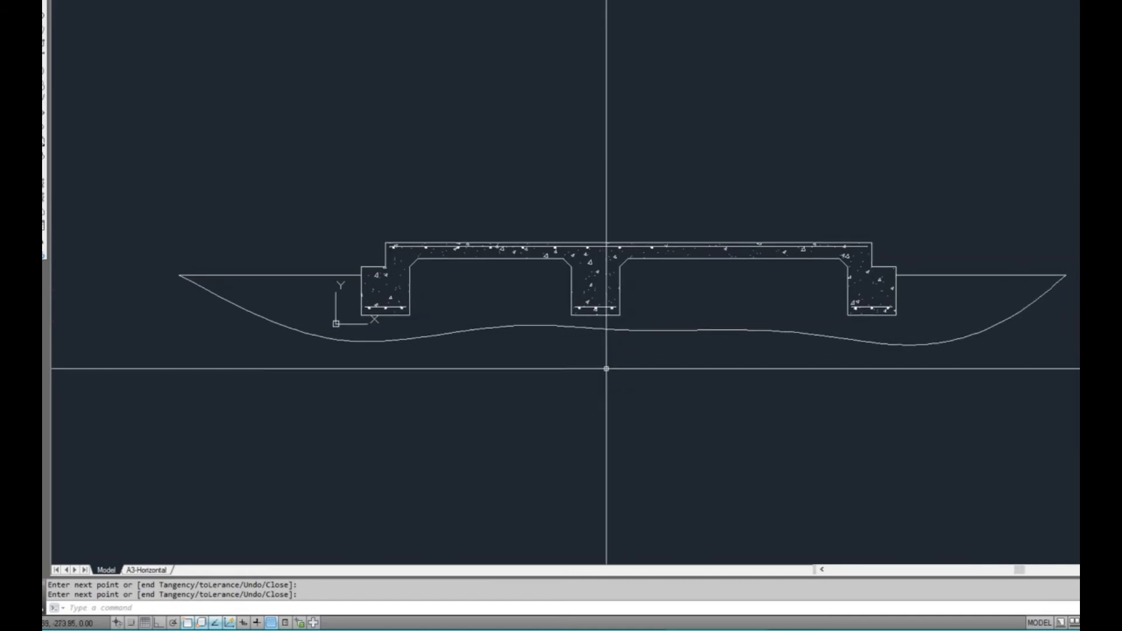
pyautogui.write('bh')
pyautogui.press('Return')
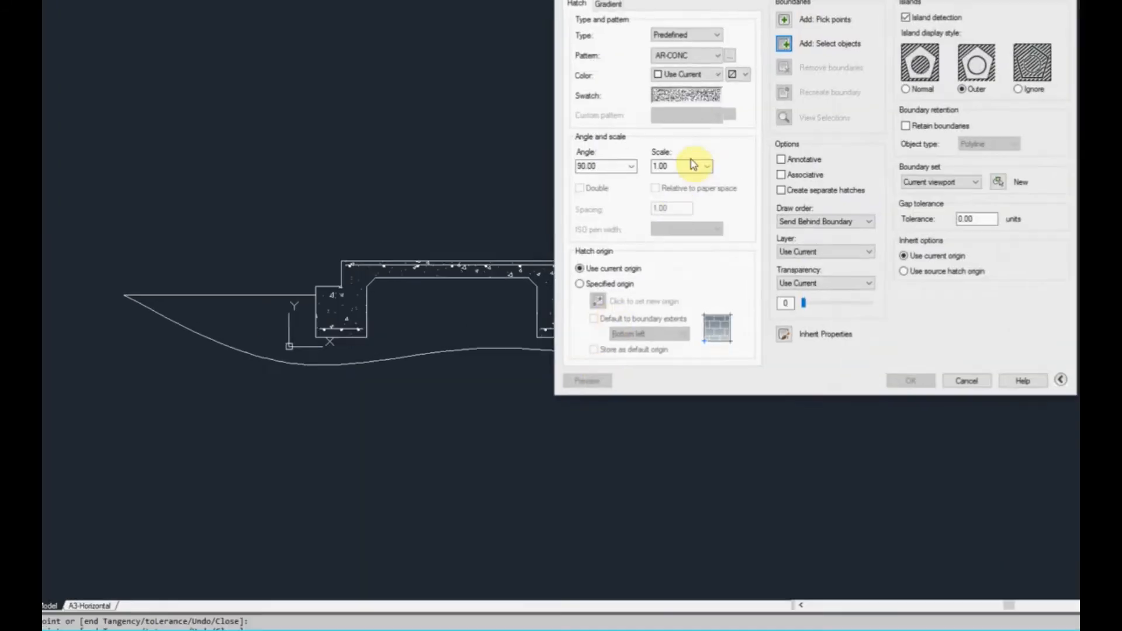
pyautogui.click(471, 186)
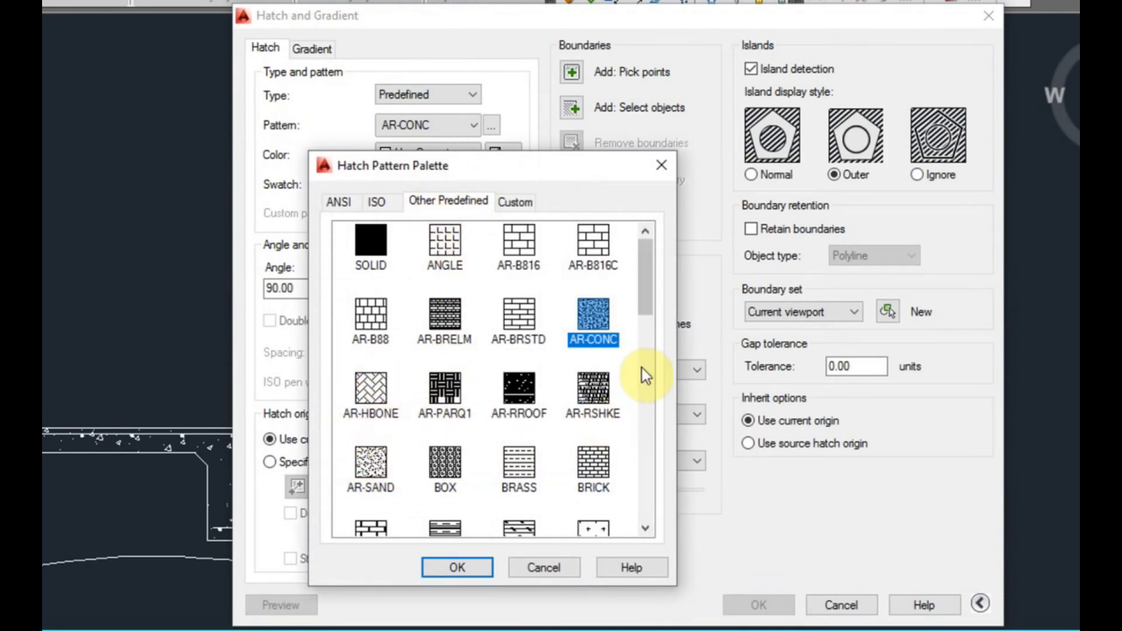
pyautogui.moveTo(651, 282); pyautogui.dragTo(653, 346)
pyautogui.click(594, 370)
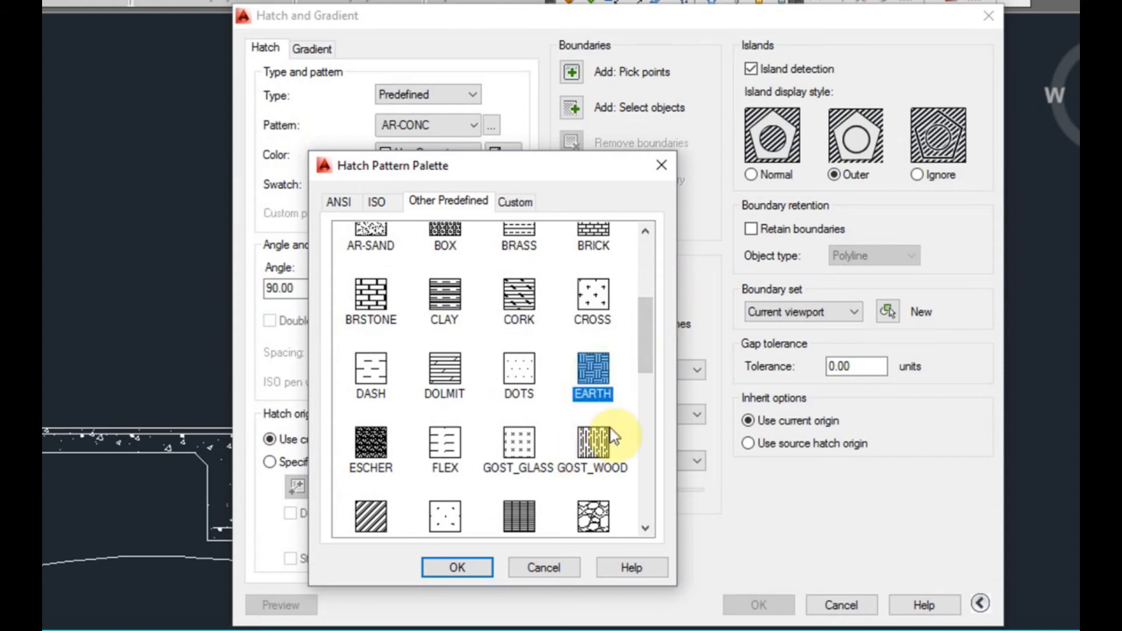
pyautogui.click(467, 569)
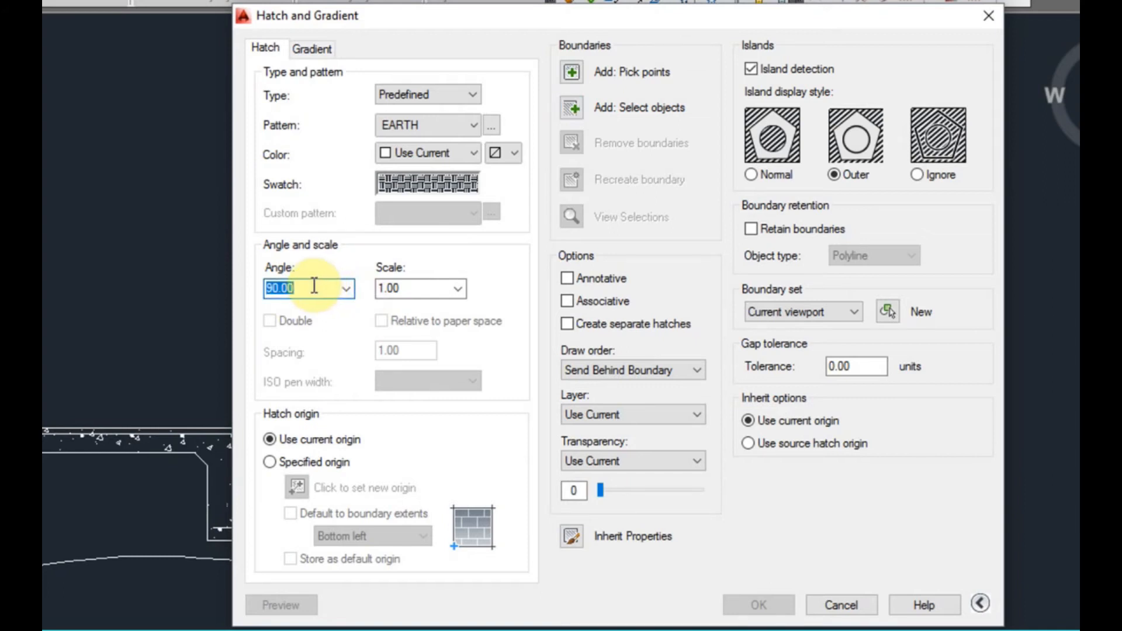
# Set the hatch angle to 45, pick the soil area beneath the slab as its boundary and preview the hatch at scale 1
pyautogui.click(570, 70)
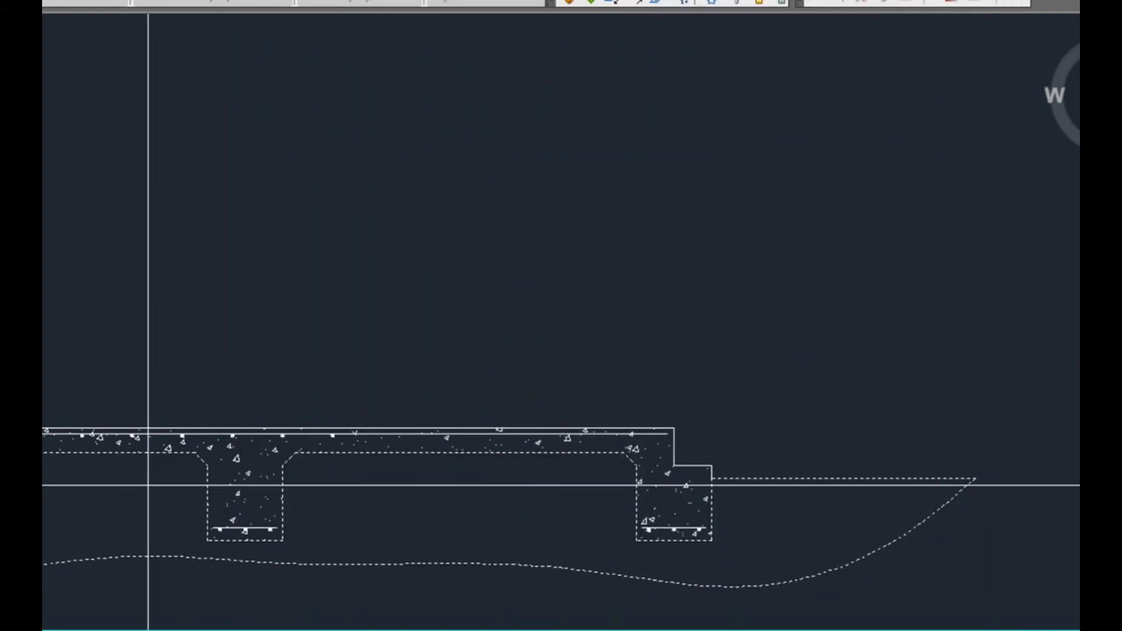
pyautogui.click(148, 485)
pyautogui.press('Return')
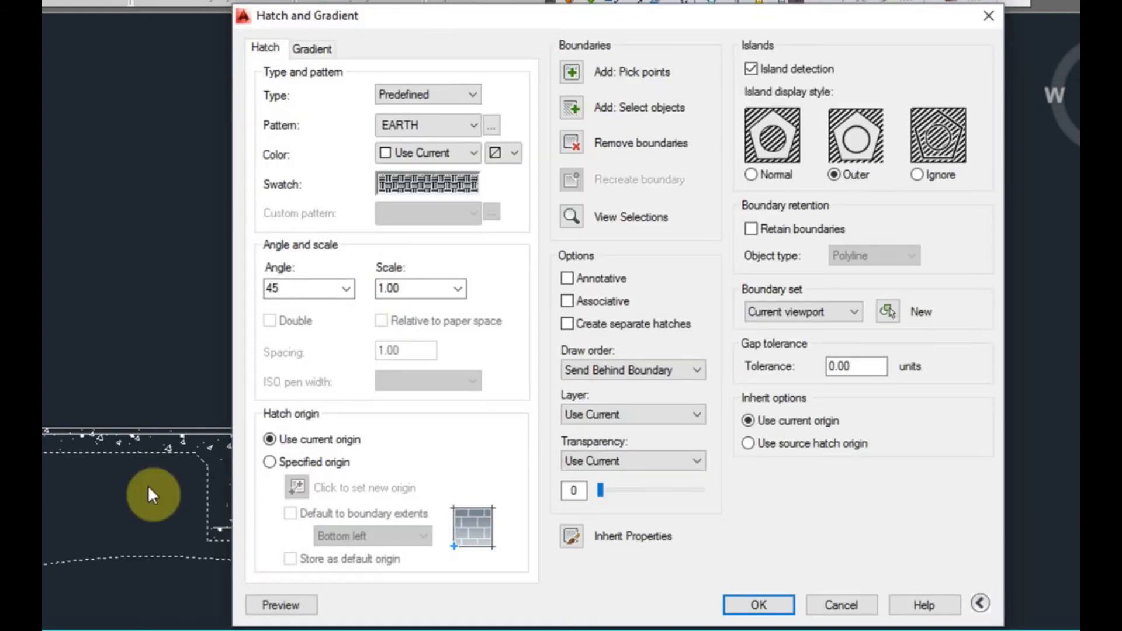
pyautogui.click(283, 607)
pyautogui.scroll(5, 115, 474)
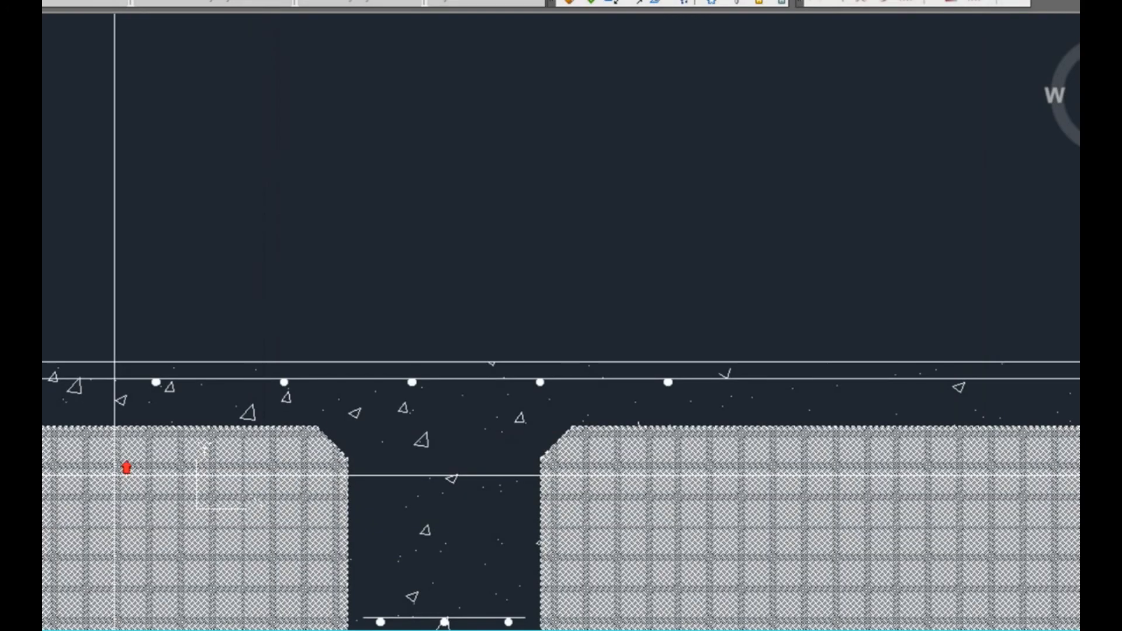
pyautogui.scroll(-3, 115, 492)
pyautogui.click(111, 494)
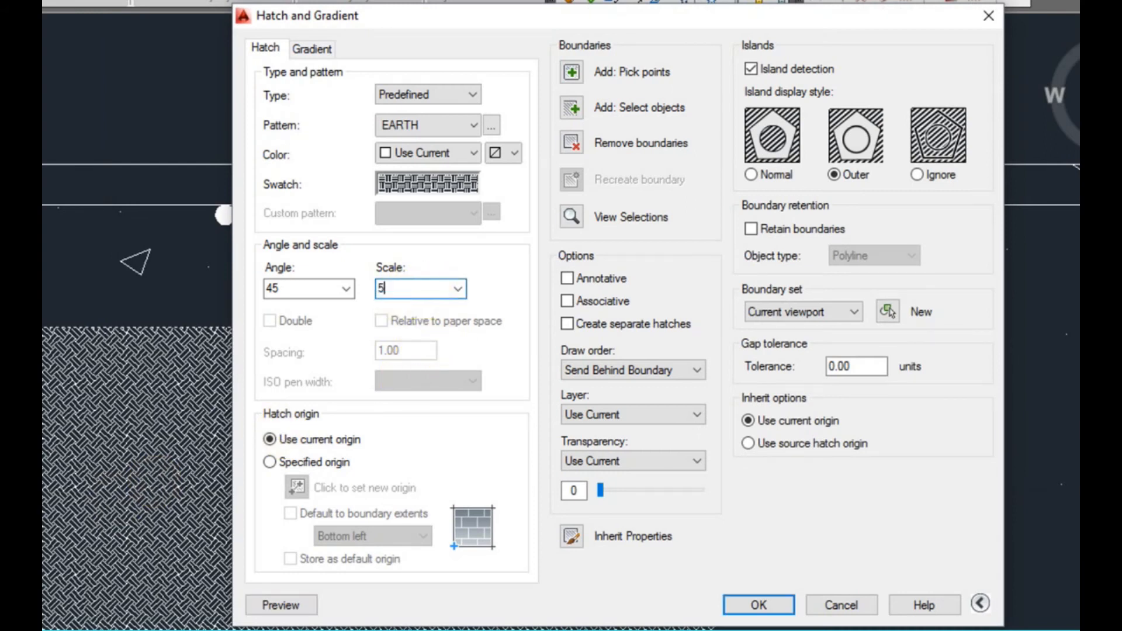
# Try the EARTH hatch at scale 50 and at scale 15 in the preview
pyautogui.click(295, 606)
pyautogui.scroll(-6, 384, 477)
pyautogui.moveTo(403, 528); pyautogui.dragTo(269, 528, button='middle')
pyautogui.scroll(4, 274, 515)
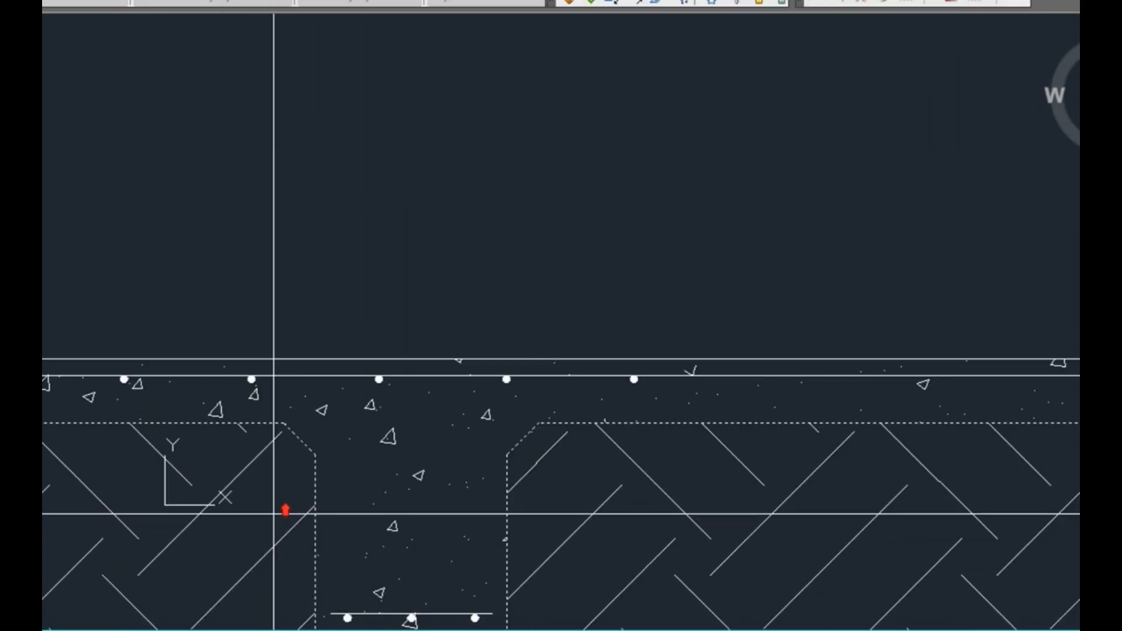
pyautogui.scroll(-2, 275, 511)
pyautogui.click(274, 511)
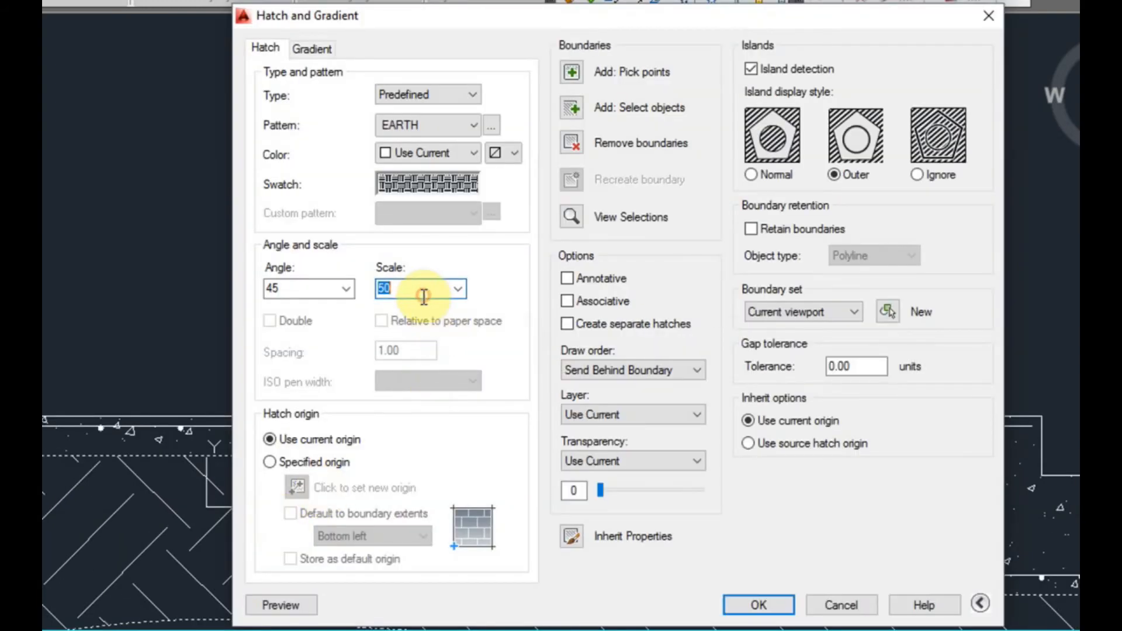
pyautogui.write('15')
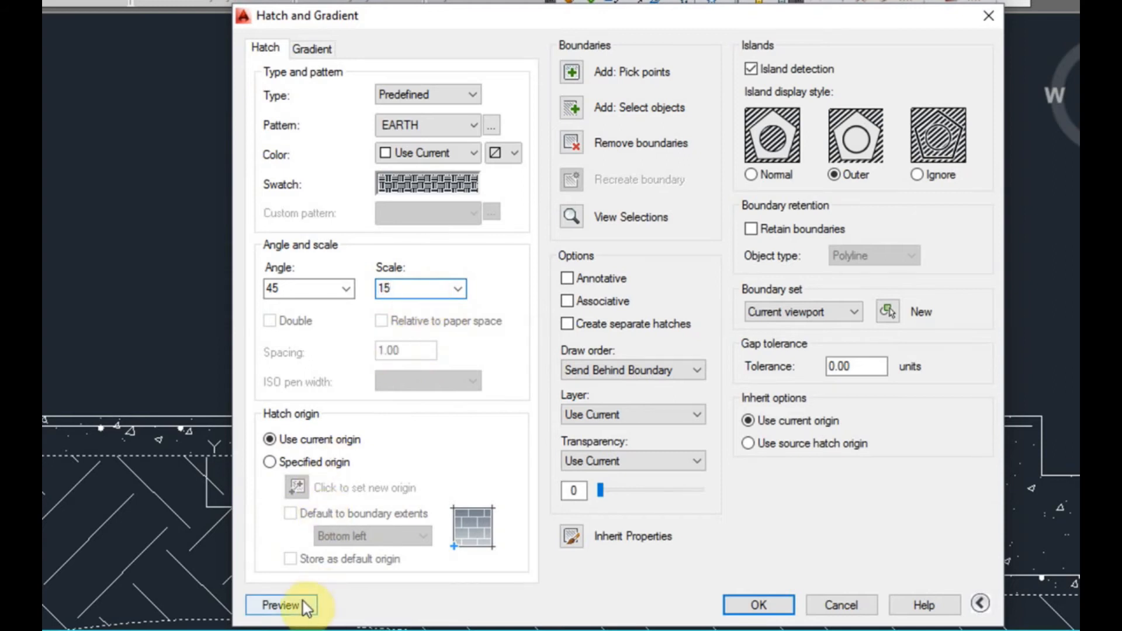
pyautogui.click(281, 606)
pyautogui.scroll(-1, 205, 582)
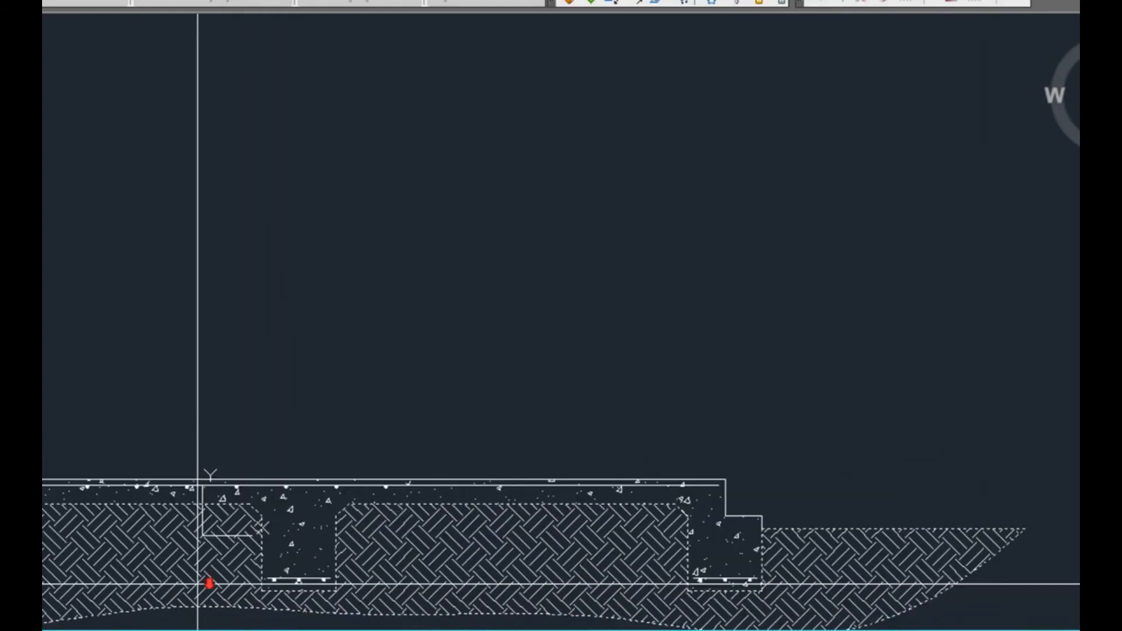
pyautogui.click(301, 591)
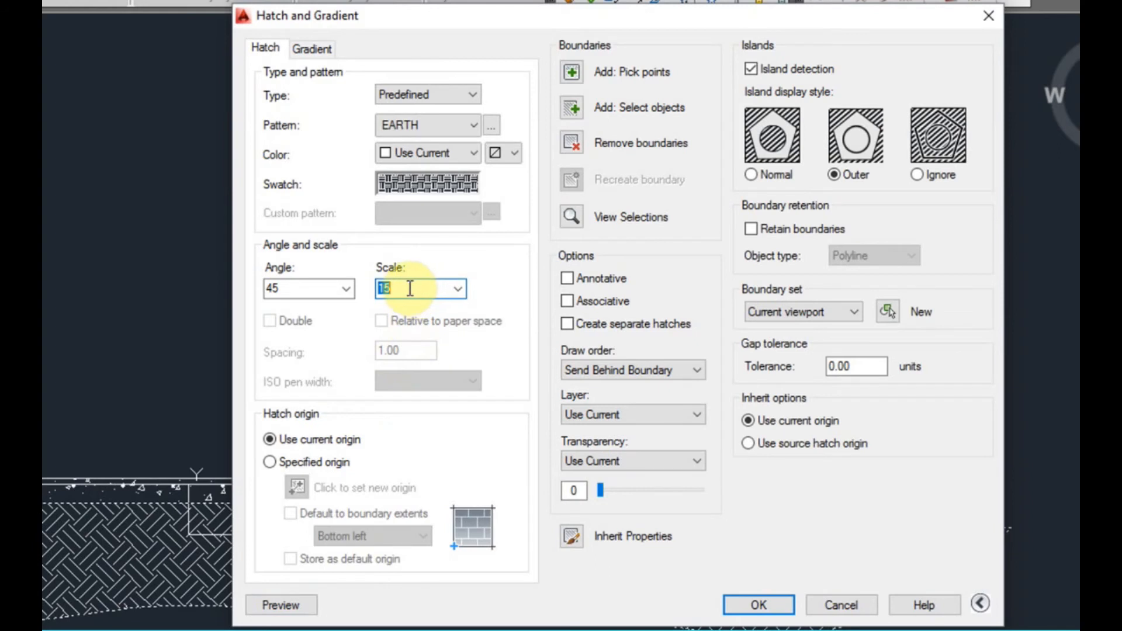
# Set the EARTH hatch scale to 10, preview it and create the hatch
pyautogui.click(295, 605)
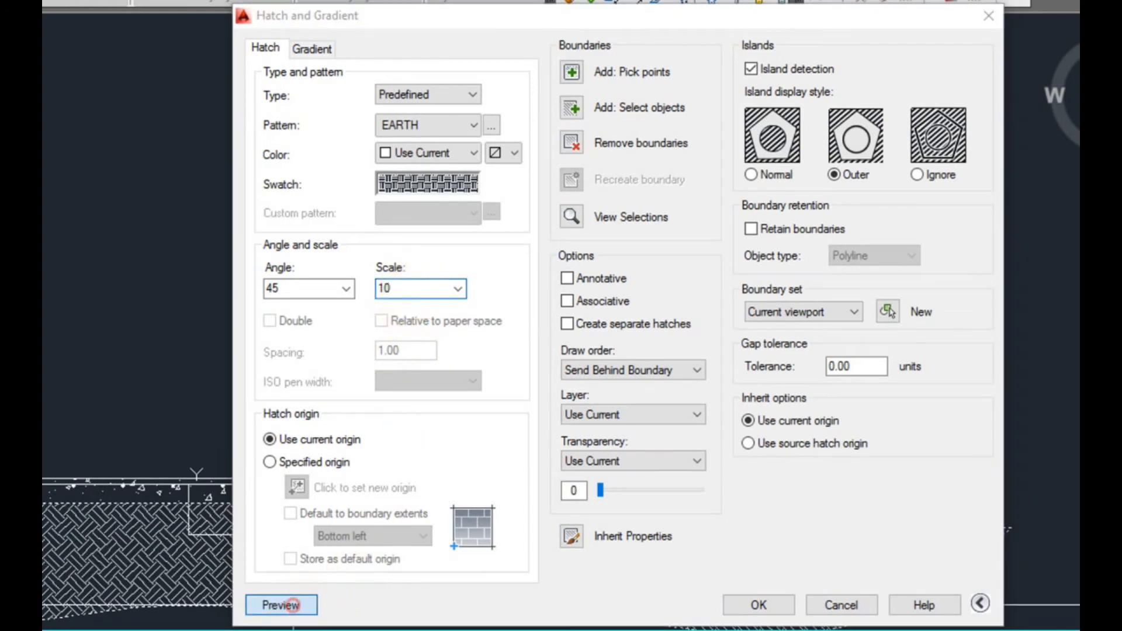
pyautogui.click(390, 617)
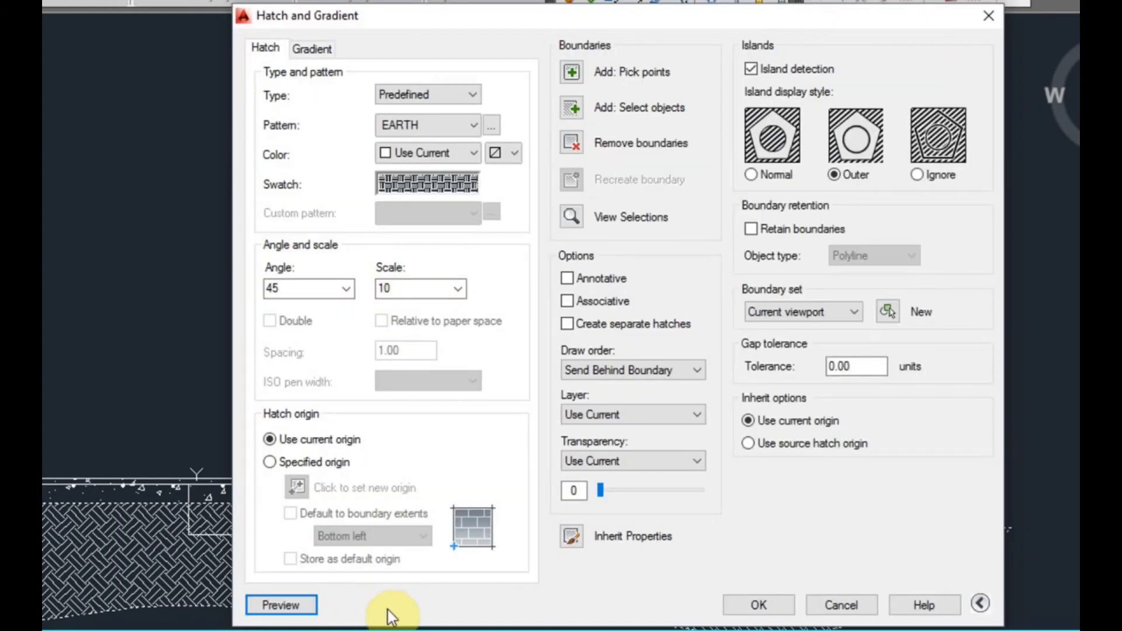
pyautogui.click(754, 605)
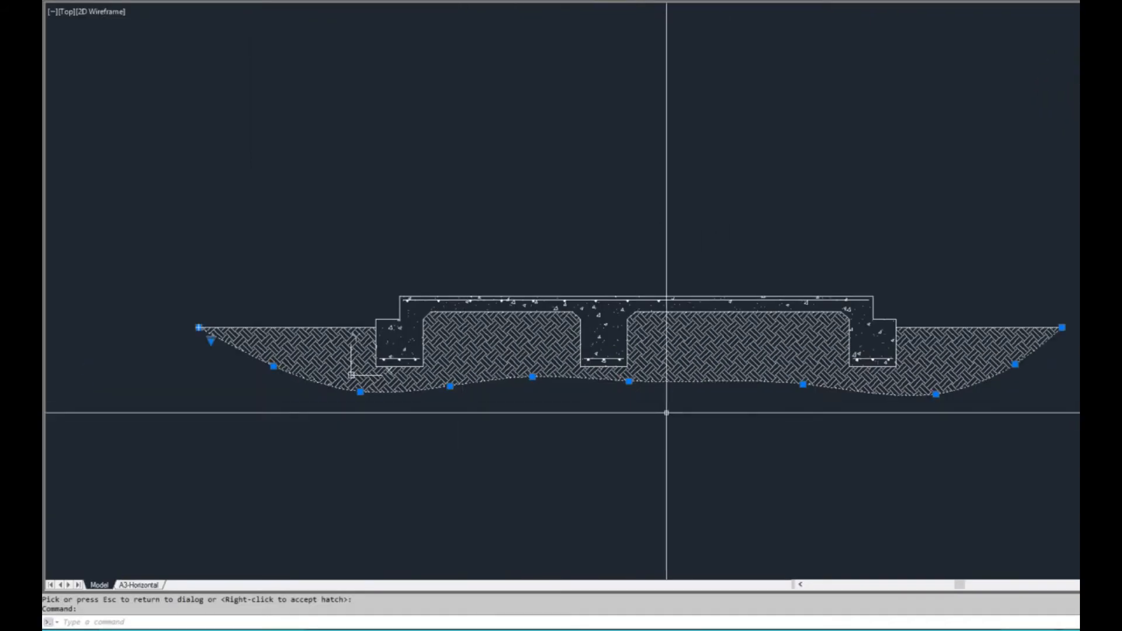
# Erase the wavy spline along the lower edge of the soil hatch
pyautogui.scroll(2, 410, 381)
pyautogui.write('e')
pyautogui.press('Return')
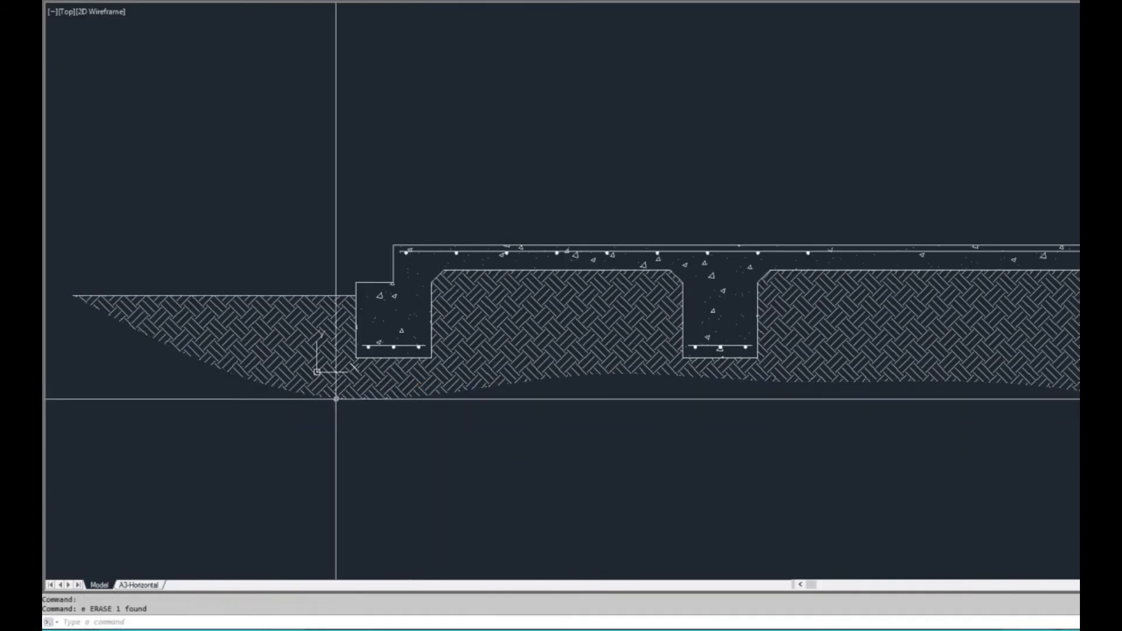
# Examine the soil hatch along its open lower edge and around the three beams
pyautogui.moveTo(611, 393); pyautogui.dragTo(529, 354, button='middle')
pyautogui.scroll(-2, 453, 345)
pyautogui.scroll(2, 330, 328)
pyautogui.scroll(-2, 328, 343)
pyautogui.scroll(4, 275, 310)
pyautogui.scroll(-2, 265, 304)
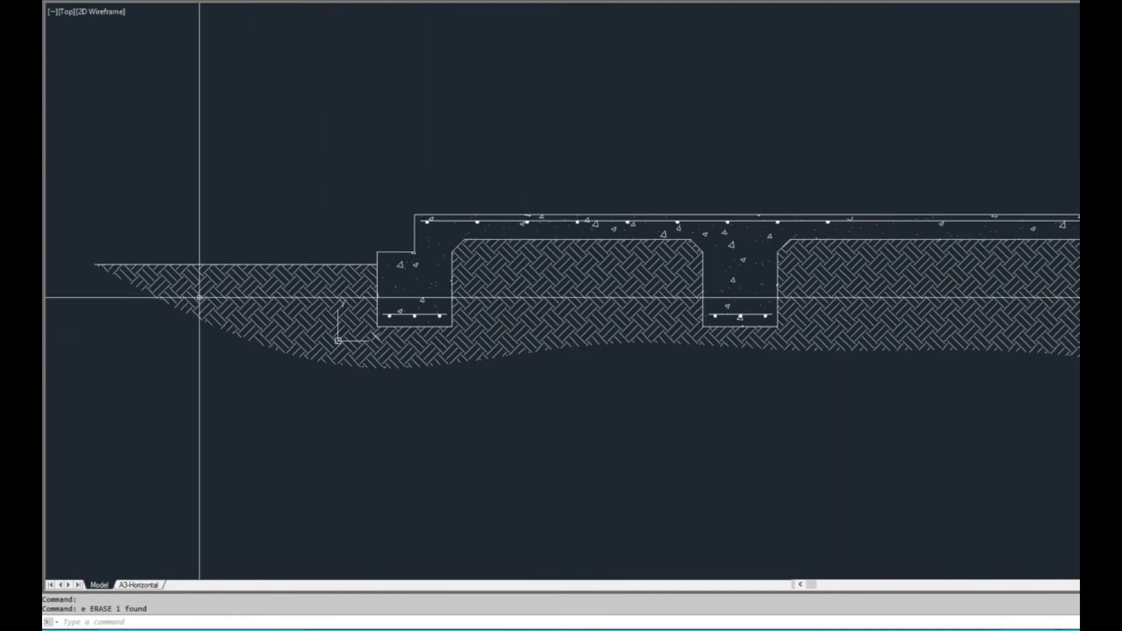
pyautogui.moveTo(874, 328)
pyautogui.mouseDown(button='middle')
pyautogui.moveTo(555, 318)
pyautogui.moveTo(891, 301)
pyautogui.moveTo(535, 306)
pyautogui.mouseUp(button='middle')
pyautogui.scroll(-3, 692, 363)
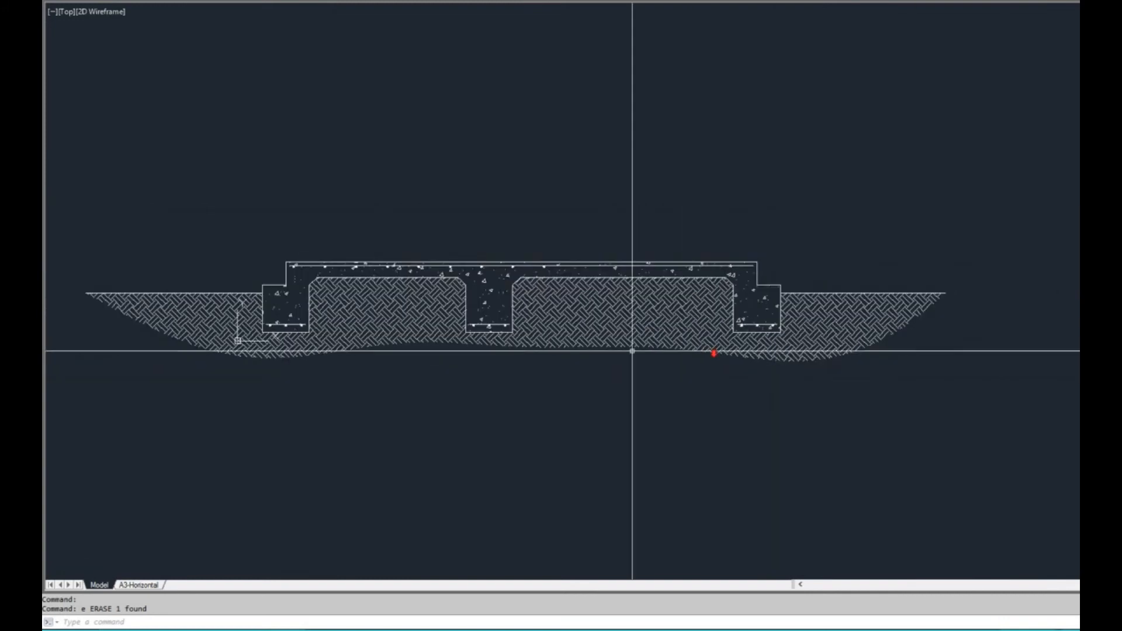
pyautogui.moveTo(631, 350); pyautogui.dragTo(719, 353, button='middle')
pyautogui.scroll(3, 548, 353)
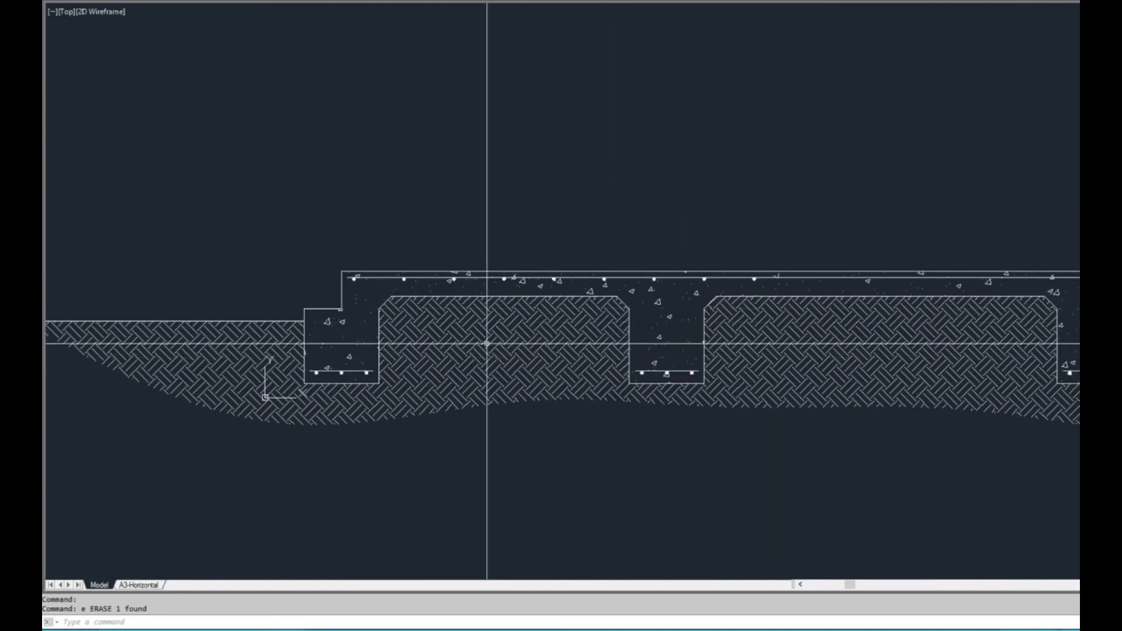
pyautogui.moveTo(580, 343); pyautogui.dragTo(507, 319, button='middle')
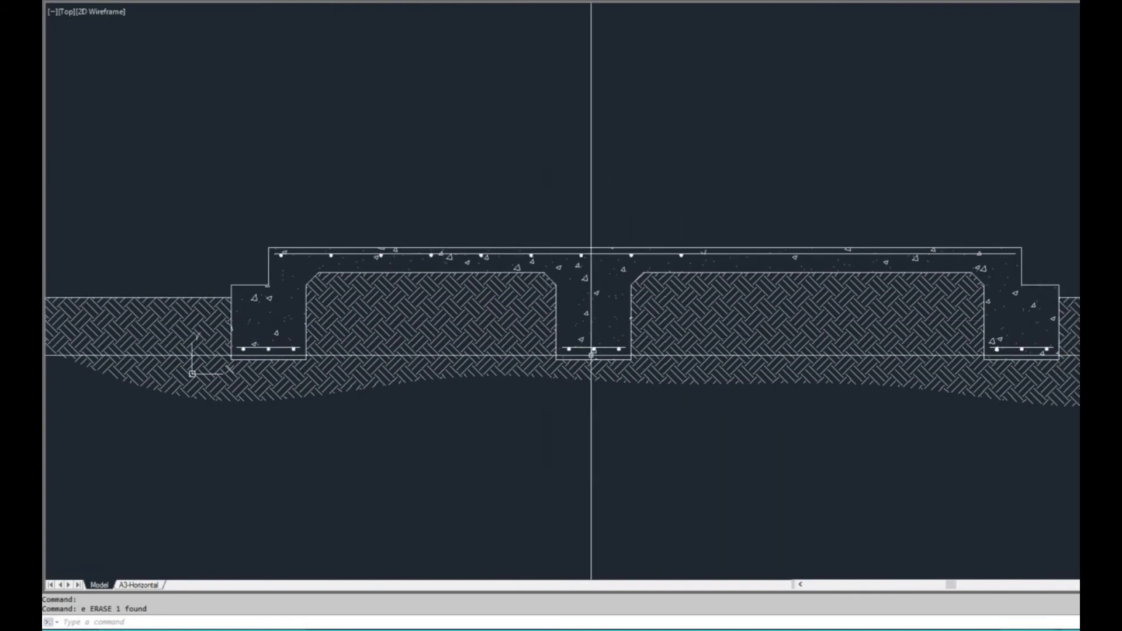
pyautogui.moveTo(430, 320); pyautogui.dragTo(494, 355, button='middle')
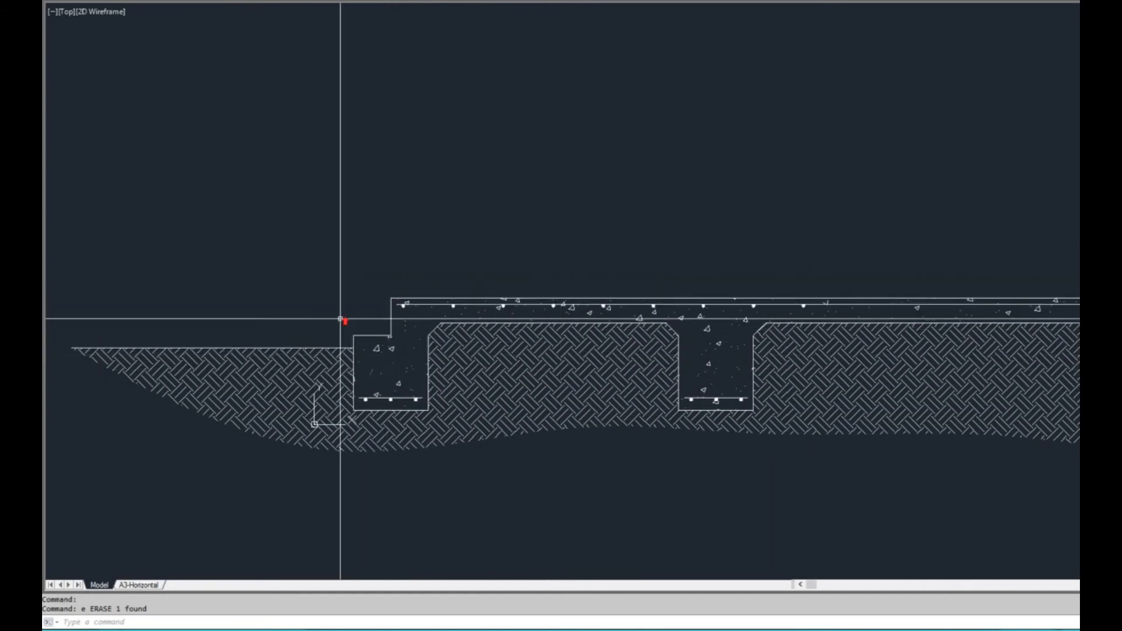
# With ortho on, draw a vertical polyline upward from the left edge beam's upper outer corner
pyautogui.scroll(2, 342, 323)
pyautogui.write('pl PLINE')
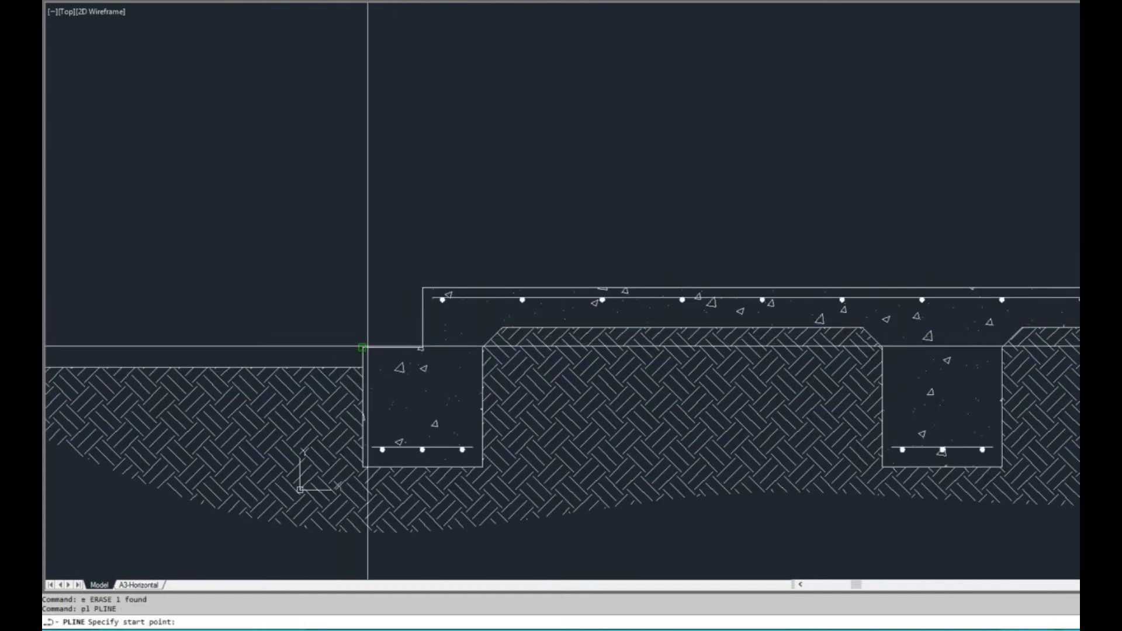
pyautogui.click(363, 347)
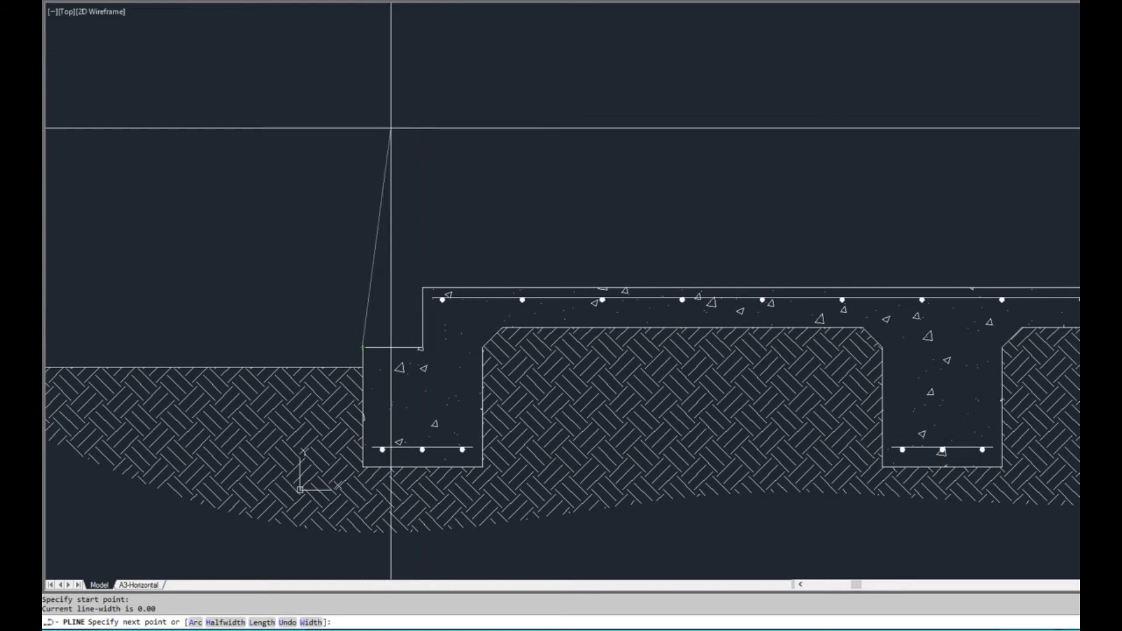
pyautogui.press('F8')
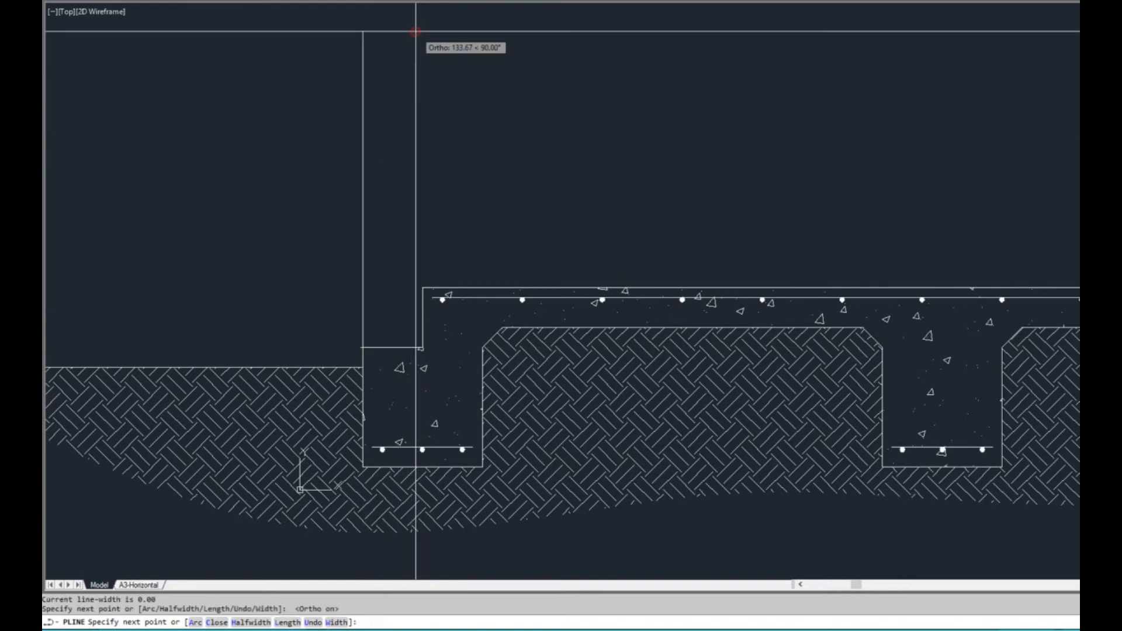
pyautogui.click(416, 31)
pyautogui.press('Return')
# Offset the vertical wall line 110 inward toward the slab
pyautogui.write('11')
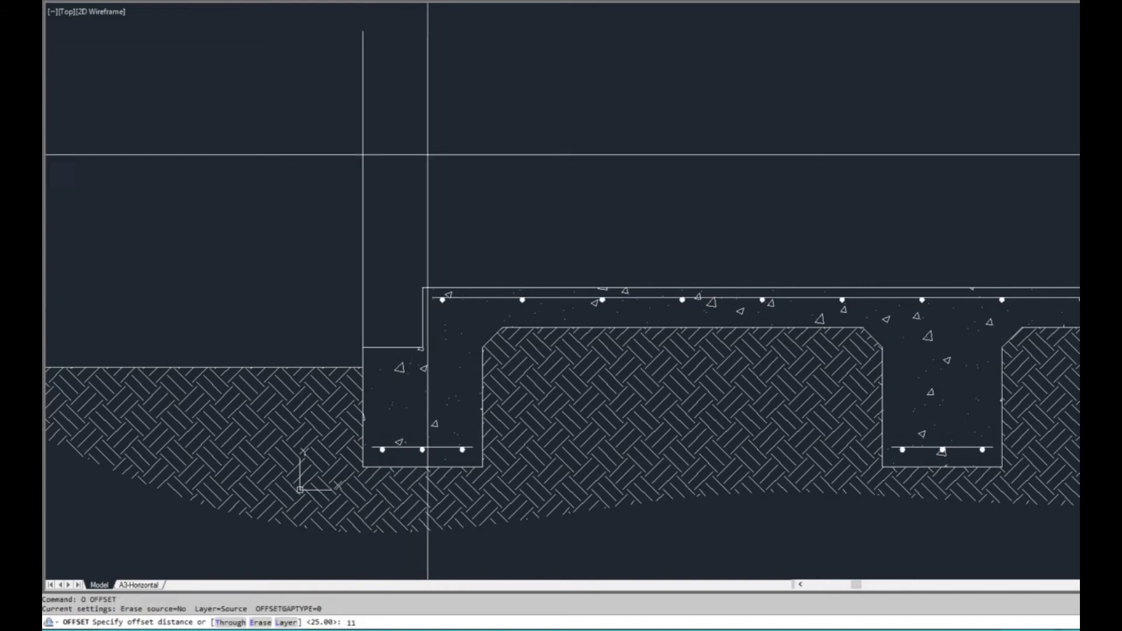
pyautogui.click(423, 158)
pyautogui.press('Escape')
# Draw a vertical polyline from the slab's upper left corner up to the level of the wall lines' upper ends
pyautogui.write('pl')
pyautogui.press('Return')
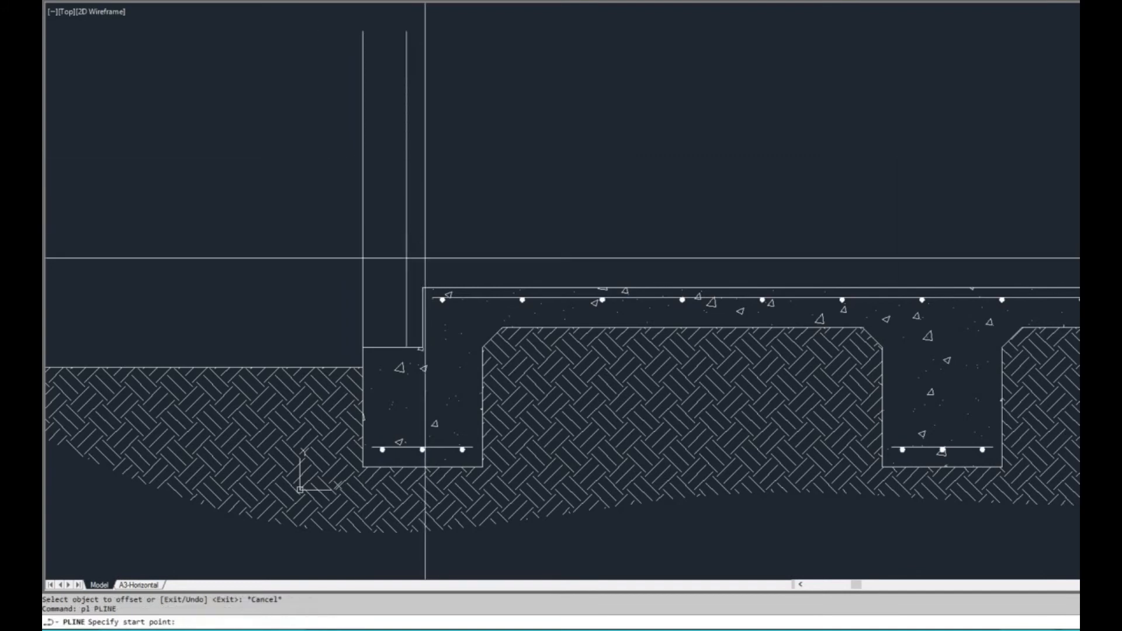
pyautogui.click(406, 31)
pyautogui.click(416, 31)
pyautogui.press('Return')
# Offset the vertical line at the slab's corner 90 inward over the slab
pyautogui.write('0')
pyautogui.press('Return')
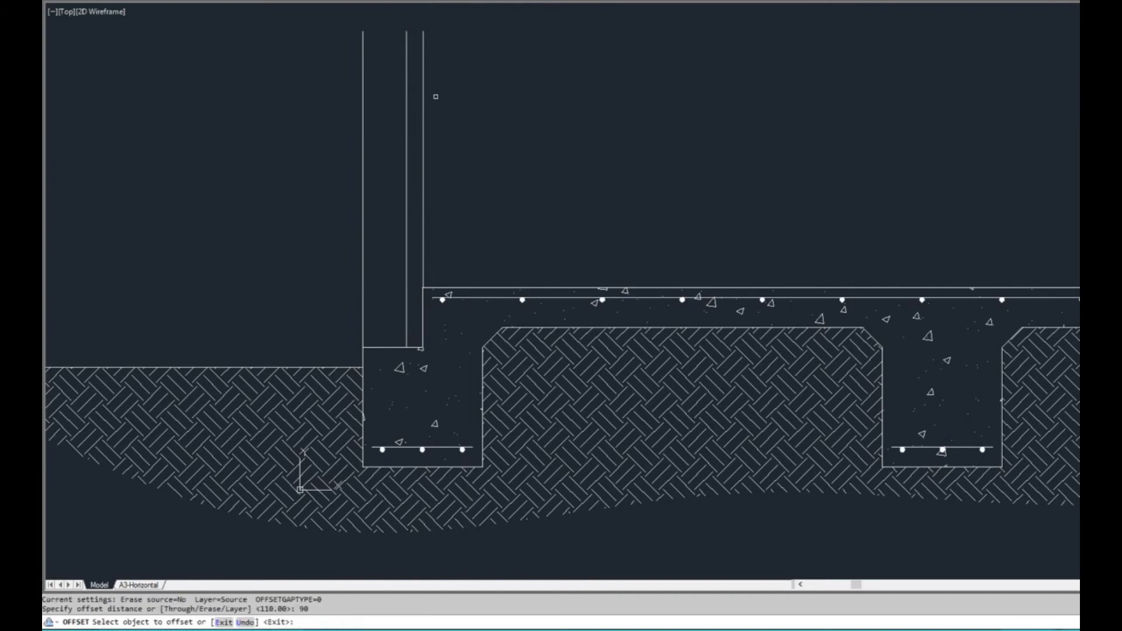
pyautogui.click(426, 91)
pyautogui.click(494, 134)
pyautogui.press('Escape')
# Align the vertical wall line with the slab's upper left corner by moving it slightly
pyautogui.scroll(2, 450, 258)
pyautogui.write('pl')
pyautogui.press('Return')
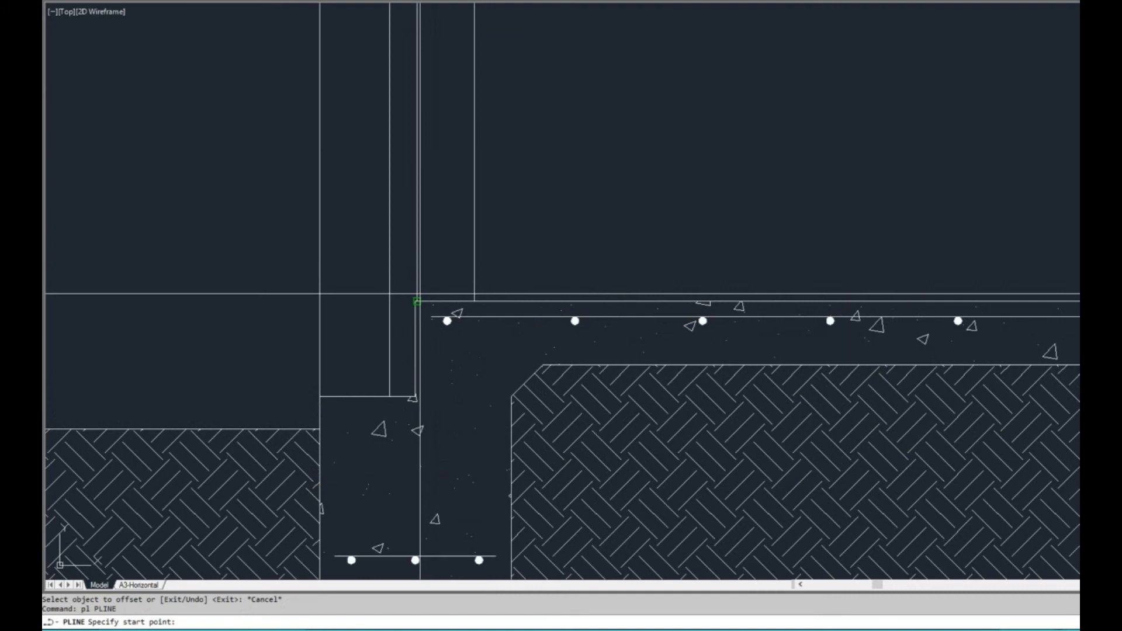
pyautogui.scroll(4, 421, 293)
pyautogui.press('Escape')
pyautogui.click(407, 240)
pyautogui.press('Escape')
pyautogui.scroll(-6, 491, 283)
pyautogui.moveTo(571, 272)
pyautogui.mouseDown(button='middle')
pyautogui.moveTo(470, 261)
pyautogui.moveTo(368, 203)
pyautogui.moveTo(517, 221)
pyautogui.mouseUp(button='middle')
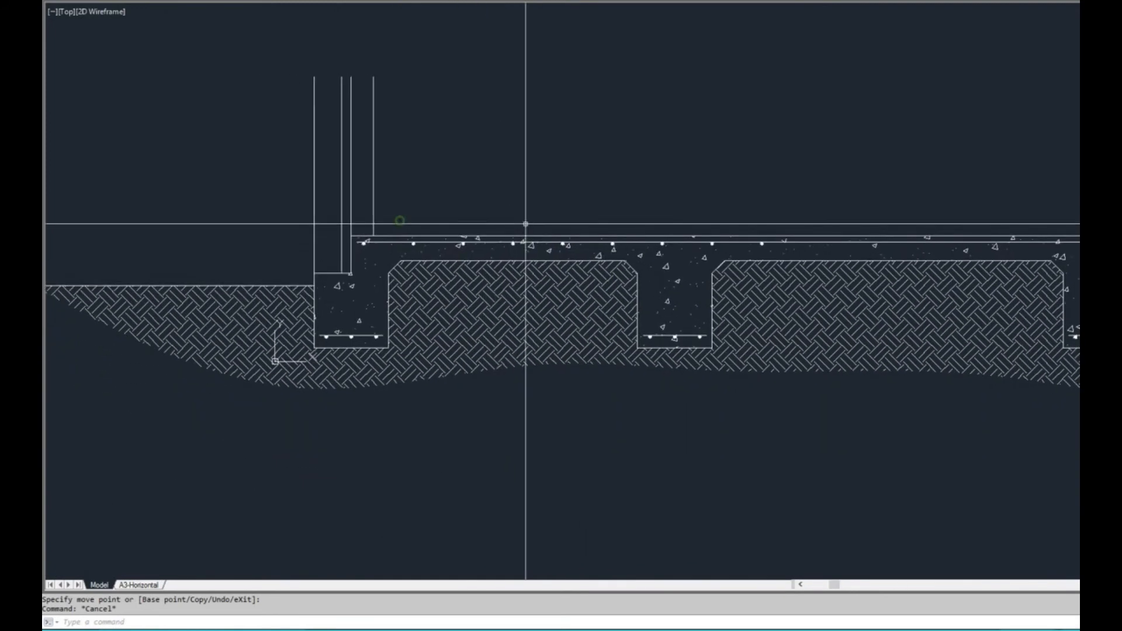
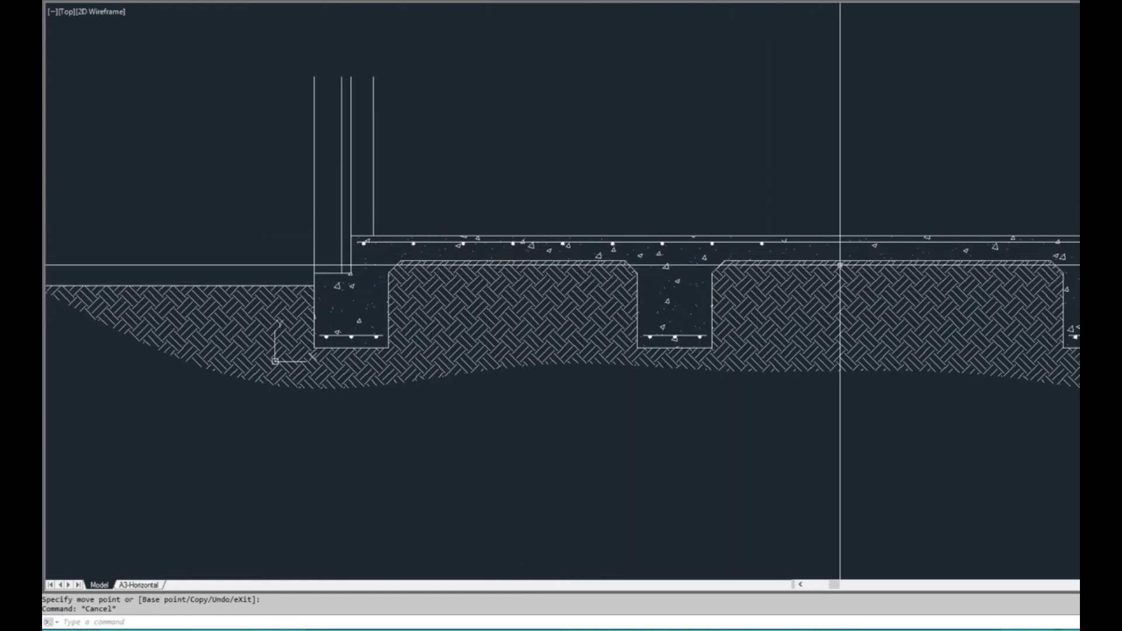
pyautogui.moveTo(774, 248); pyautogui.dragTo(693, 252, button='middle')
pyautogui.moveTo(360, 314); pyautogui.dragTo(444, 316, button='middle')
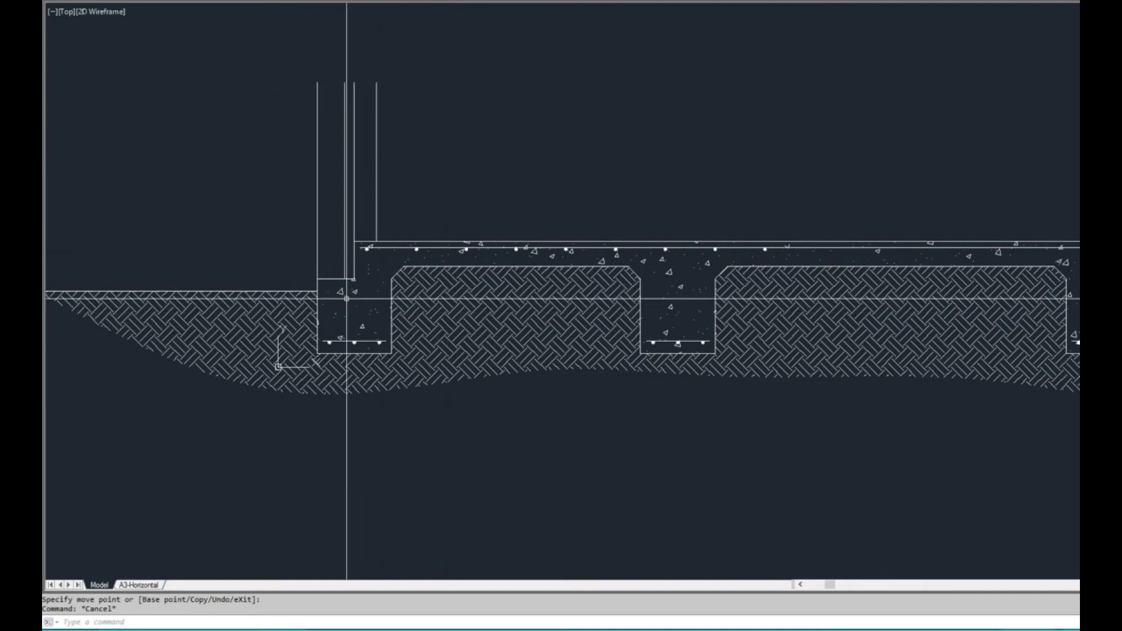
pyautogui.scroll(2, 366, 244)
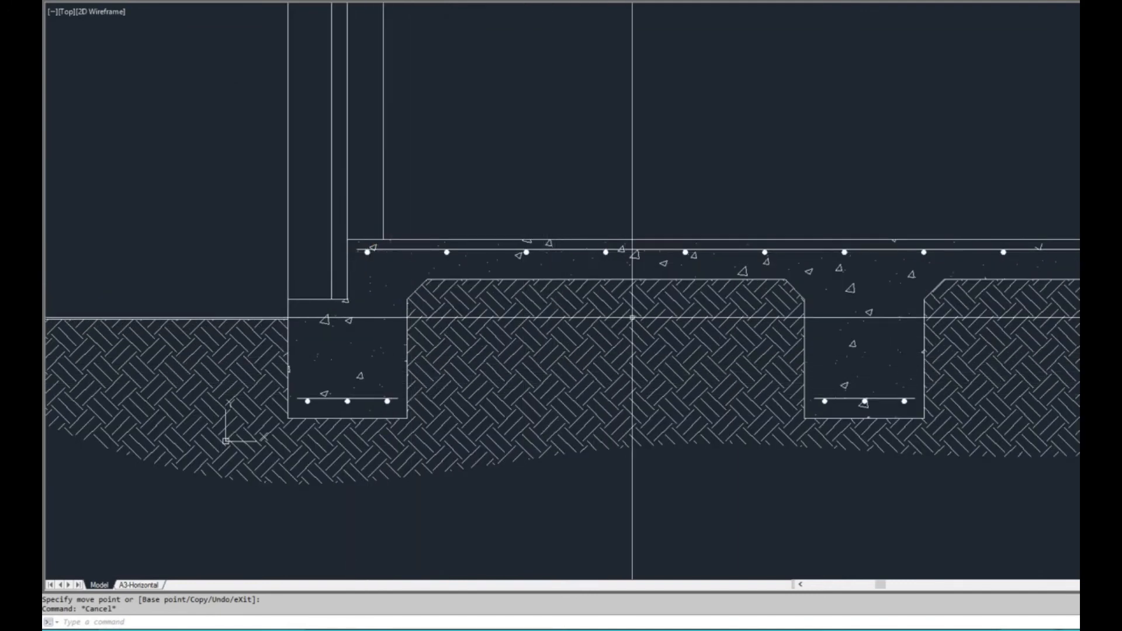
pyautogui.scroll(-2, 646, 324)
pyautogui.moveTo(830, 376); pyautogui.dragTo(732, 379, button='middle')
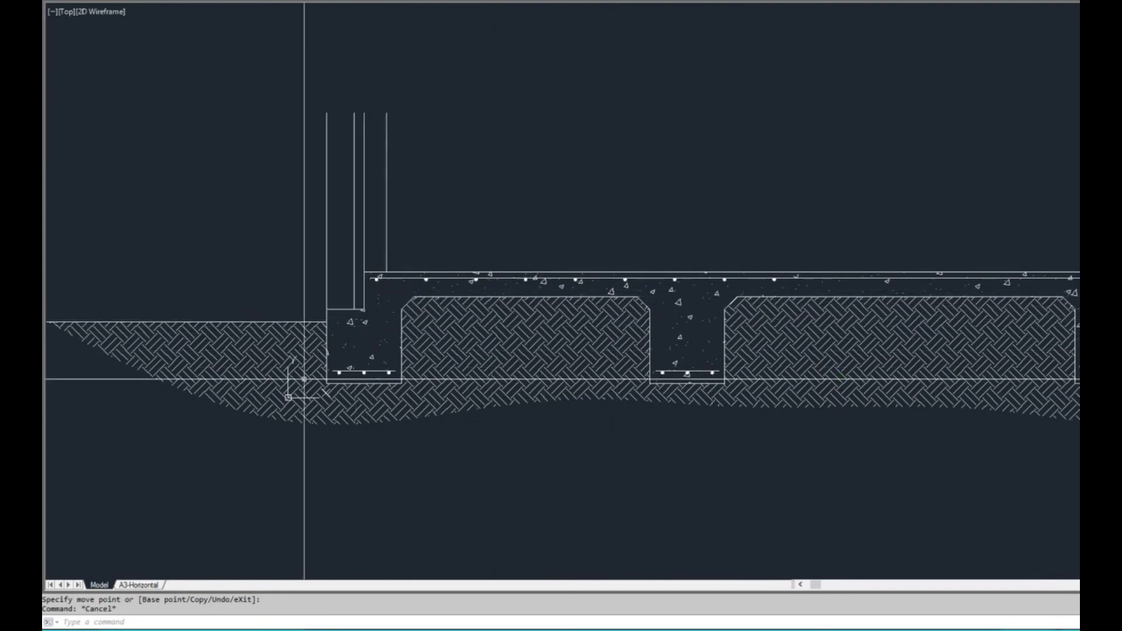
pyautogui.scroll(2, 371, 300)
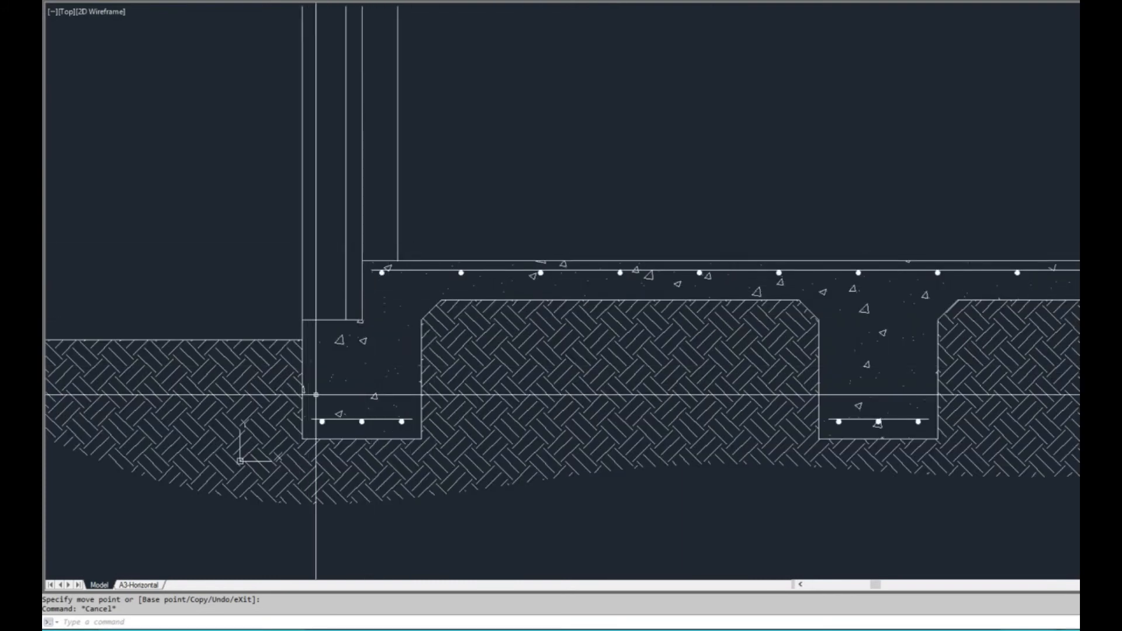
pyautogui.scroll(-2, 431, 364)
pyautogui.scroll(2, 403, 350)
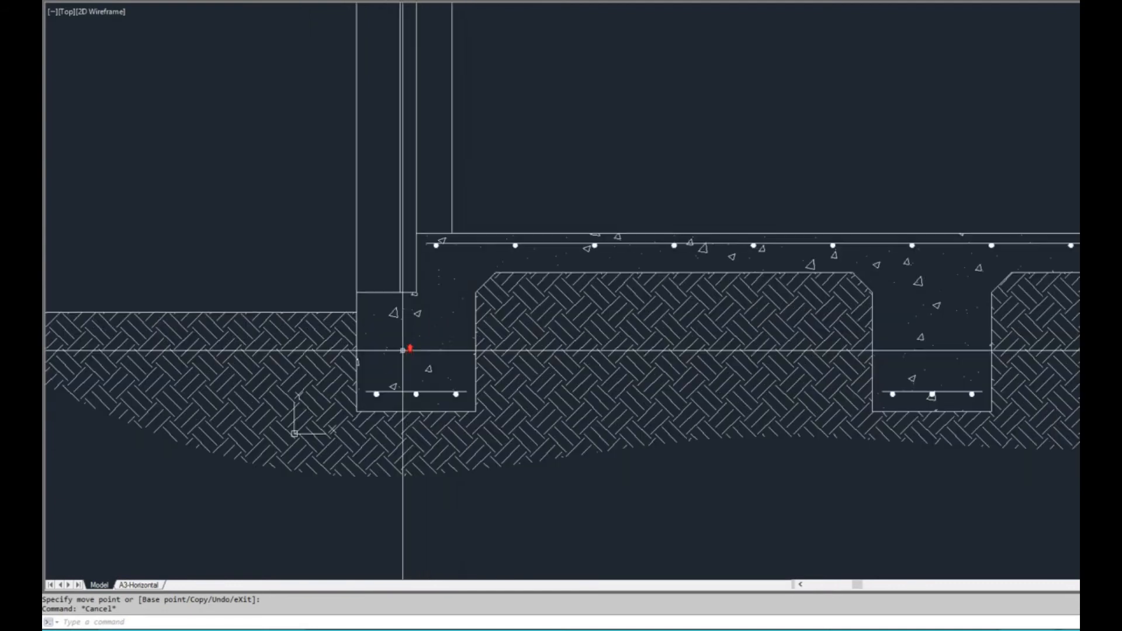
pyautogui.moveTo(409, 354); pyautogui.dragTo(405, 340, button='middle')
pyautogui.moveTo(345, 287); pyautogui.dragTo(354, 257, button='middle')
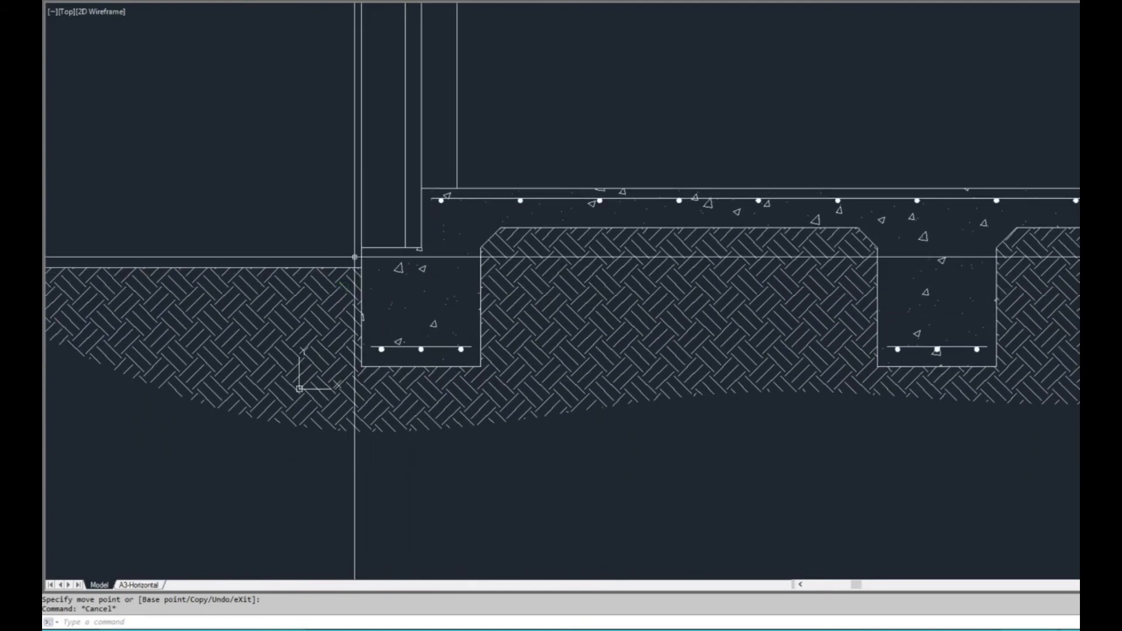
# Offset the slab and edge beam outline 20 outward
pyautogui.scroll(2, 354, 257)
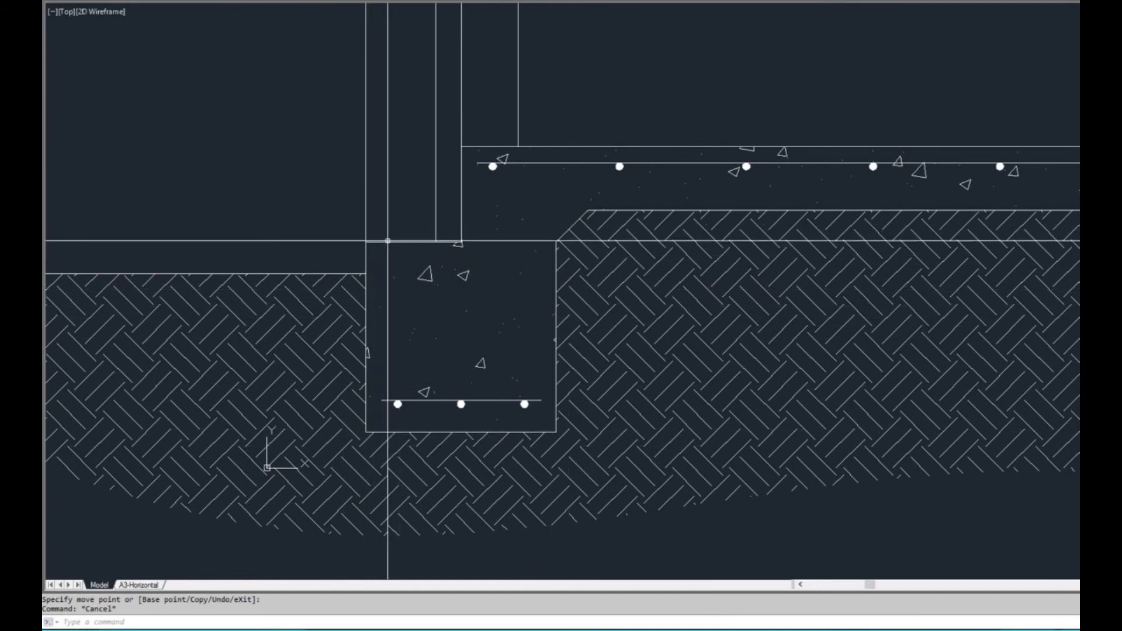
pyautogui.click(408, 242)
pyautogui.press('Escape')
pyautogui.write('o')
pyautogui.press('Return')
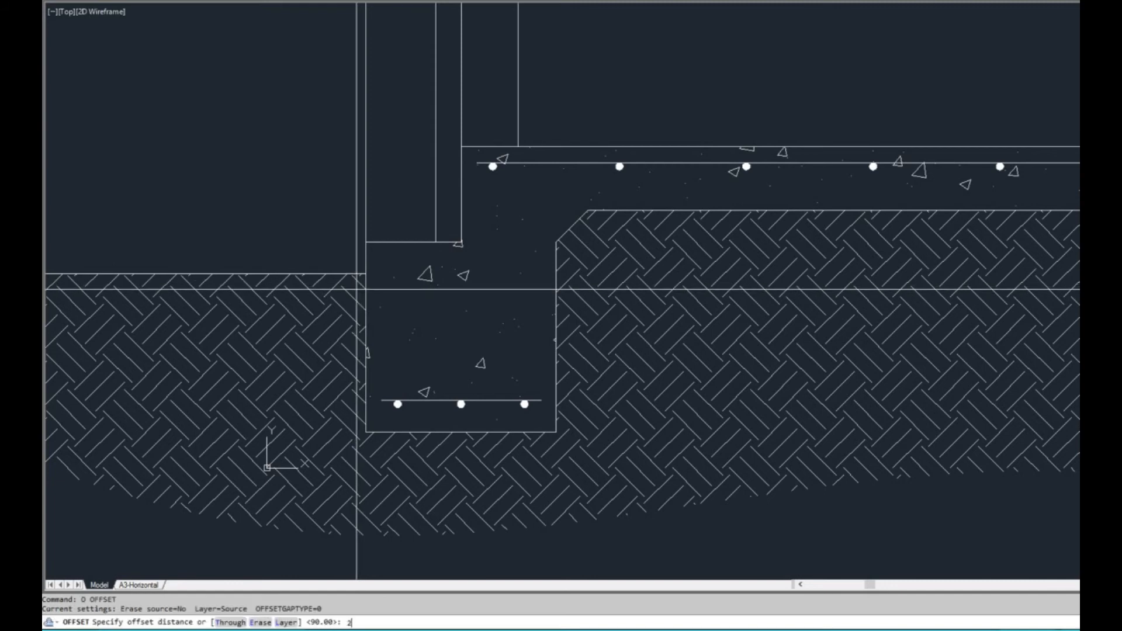
pyautogui.write('20')
pyautogui.press('Return')
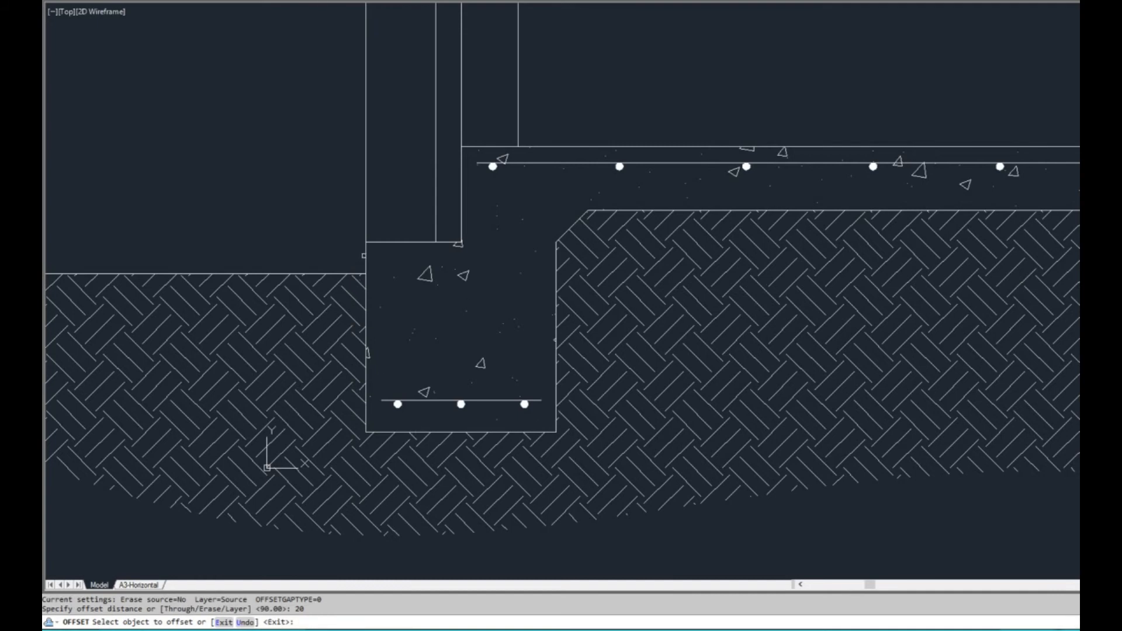
pyautogui.click(364, 256)
pyautogui.click(310, 253)
pyautogui.press('Escape')
# Trim the offset outline above the ground line at the slab's right edge beam
pyautogui.scroll(2, 338, 273)
pyautogui.write('tr')
pyautogui.press('Return')
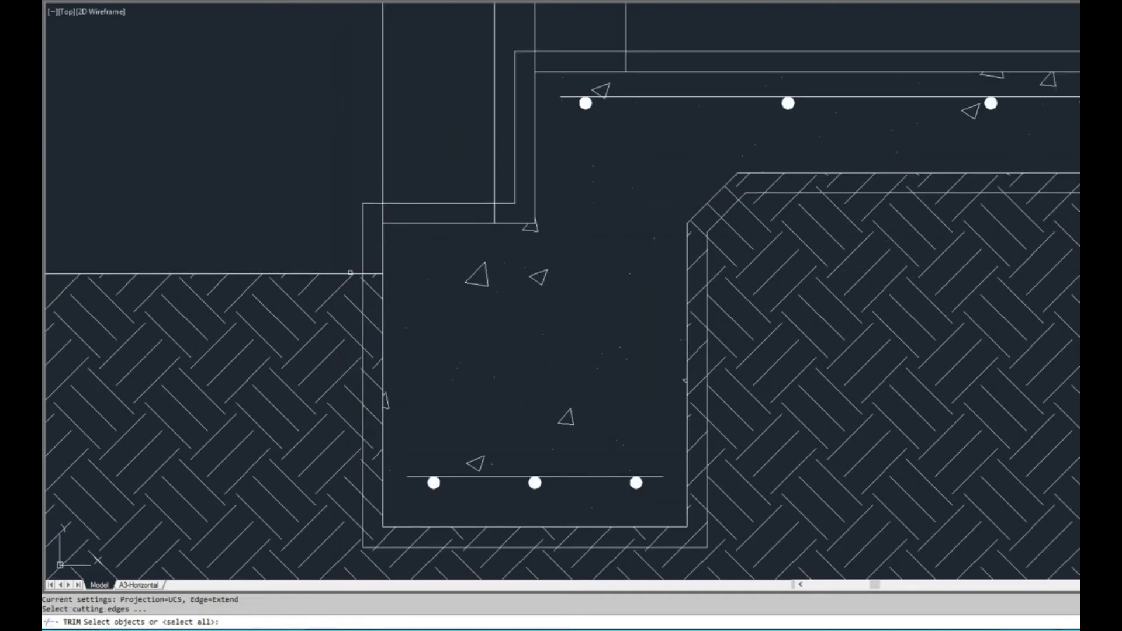
pyautogui.scroll(-6, 337, 276)
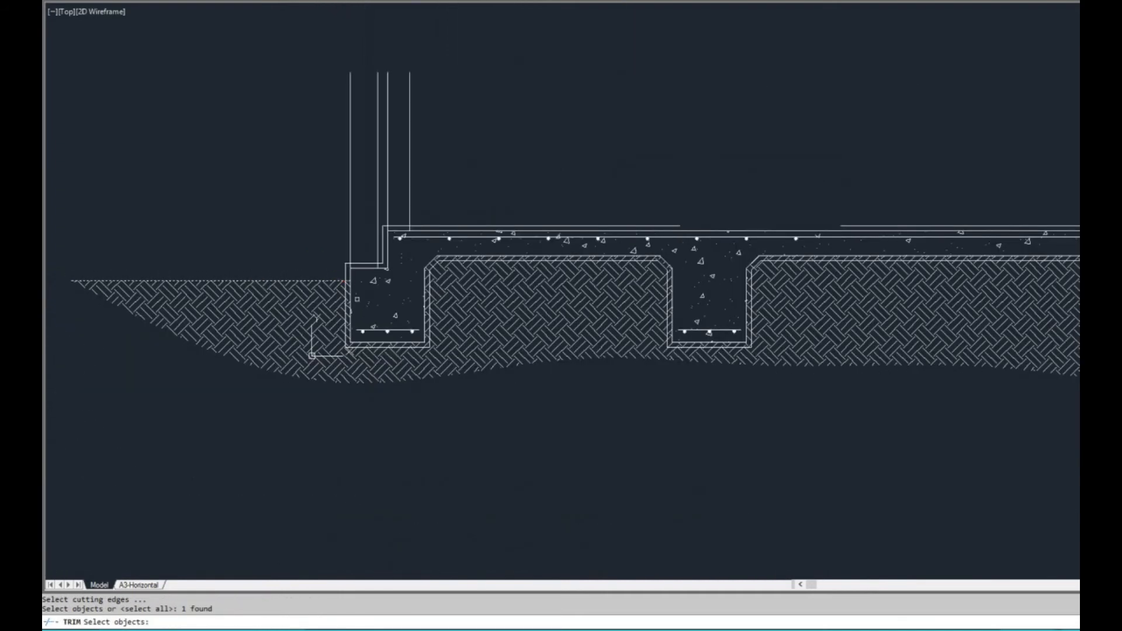
pyautogui.moveTo(628, 270); pyautogui.dragTo(305, 298, button='middle')
pyautogui.scroll(2, 876, 303)
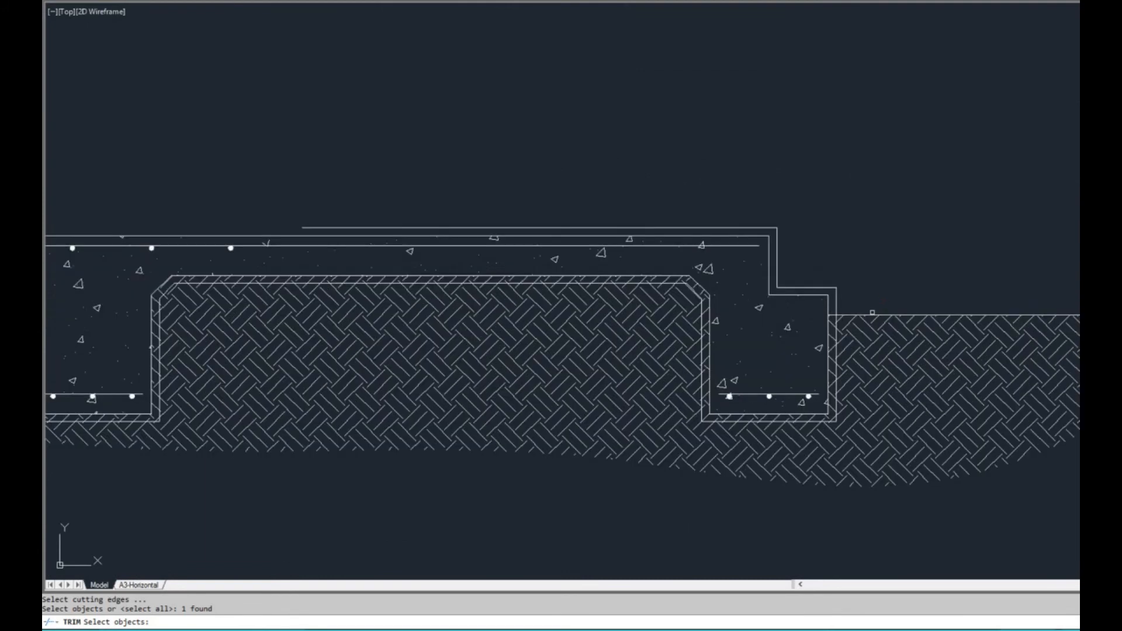
pyautogui.scroll(2, 808, 304)
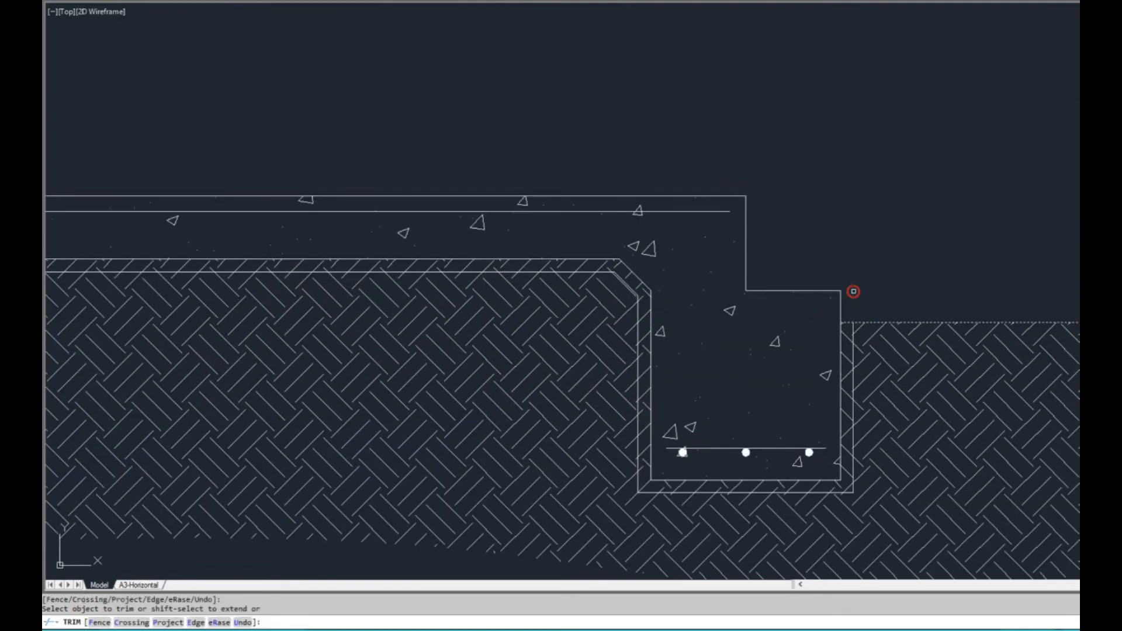
pyautogui.scroll(-6, 856, 277)
pyautogui.press('Escape')
pyautogui.scroll(8, 341, 292)
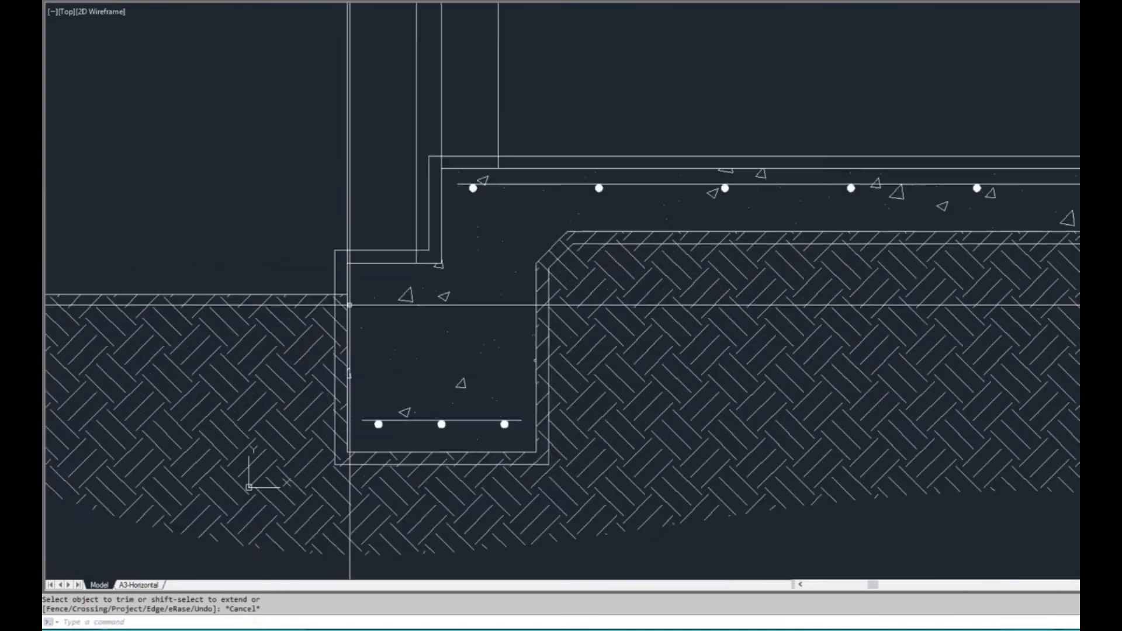
pyautogui.click(328, 269)
pyautogui.click(320, 265)
pyautogui.scroll(-2, 355, 259)
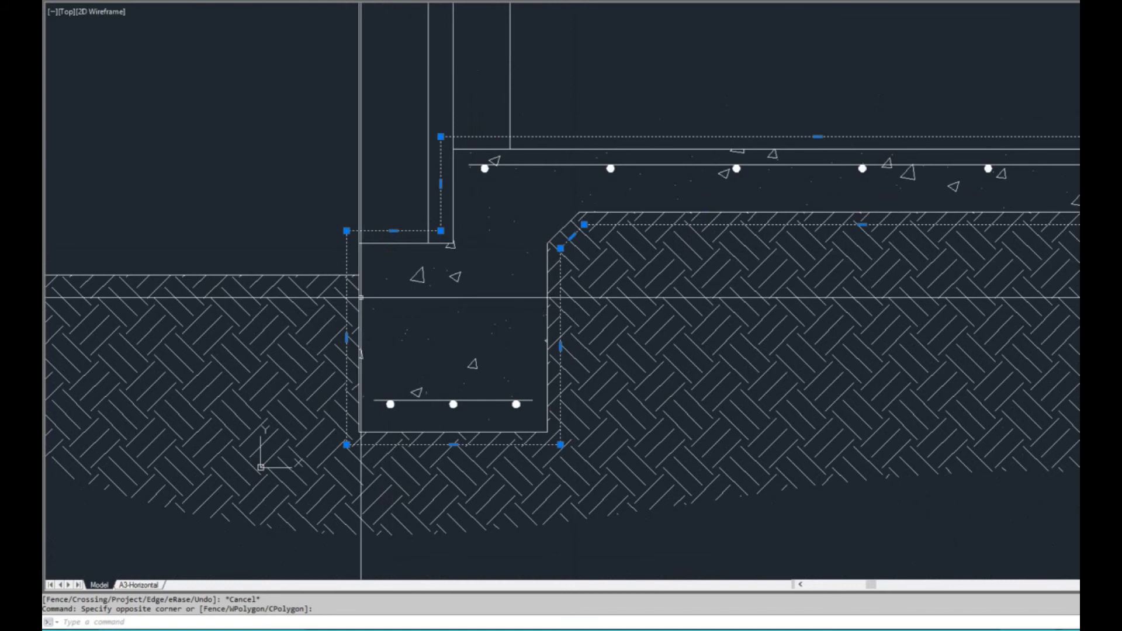
pyautogui.press('Escape')
pyautogui.scroll(2, 330, 281)
pyautogui.write('tr')
pyautogui.press('Return')
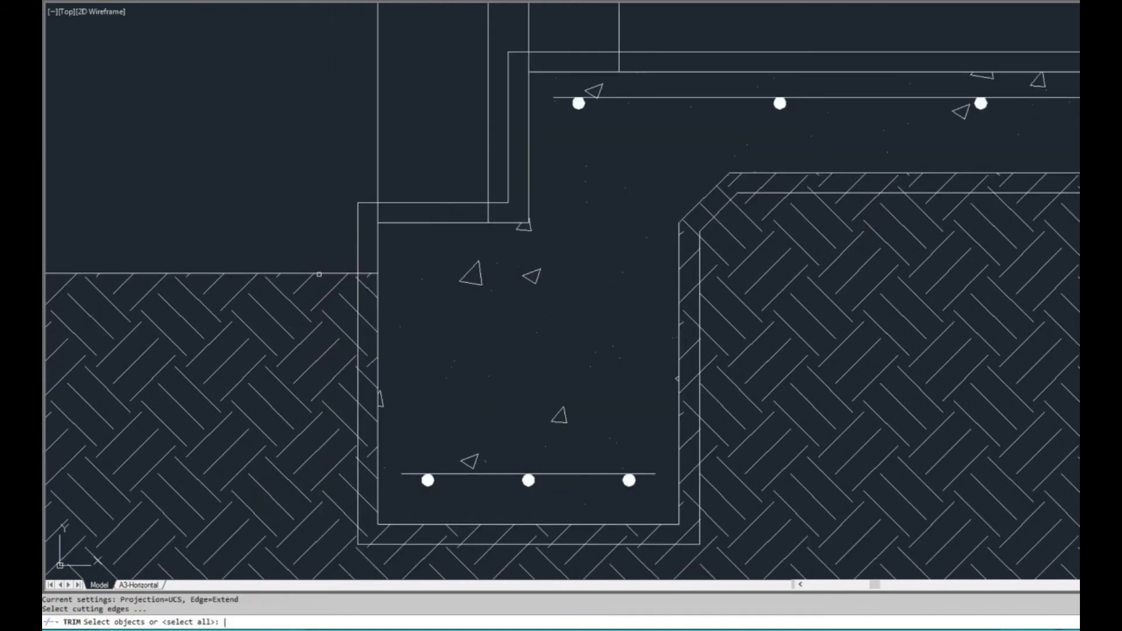
pyautogui.scroll(-8, 377, 268)
pyautogui.moveTo(1013, 279); pyautogui.dragTo(877, 287, button='middle')
pyautogui.scroll(4, 804, 282)
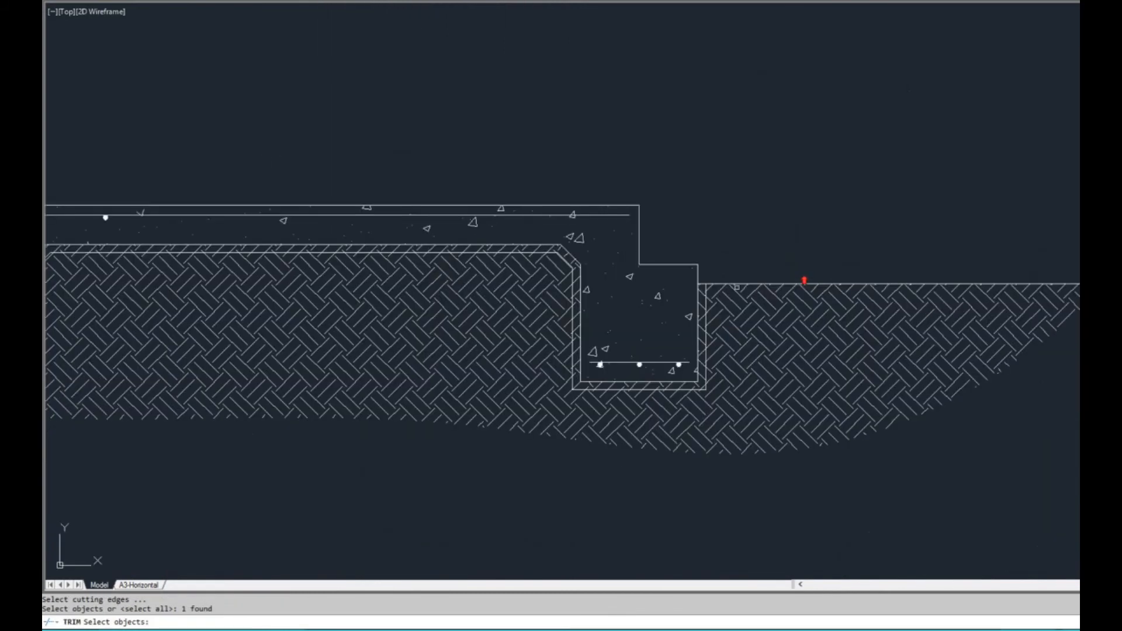
pyautogui.moveTo(591, 295); pyautogui.dragTo(1025, 296, button='middle')
pyautogui.moveTo(447, 295); pyautogui.dragTo(945, 291, button='middle')
pyautogui.press('Escape')
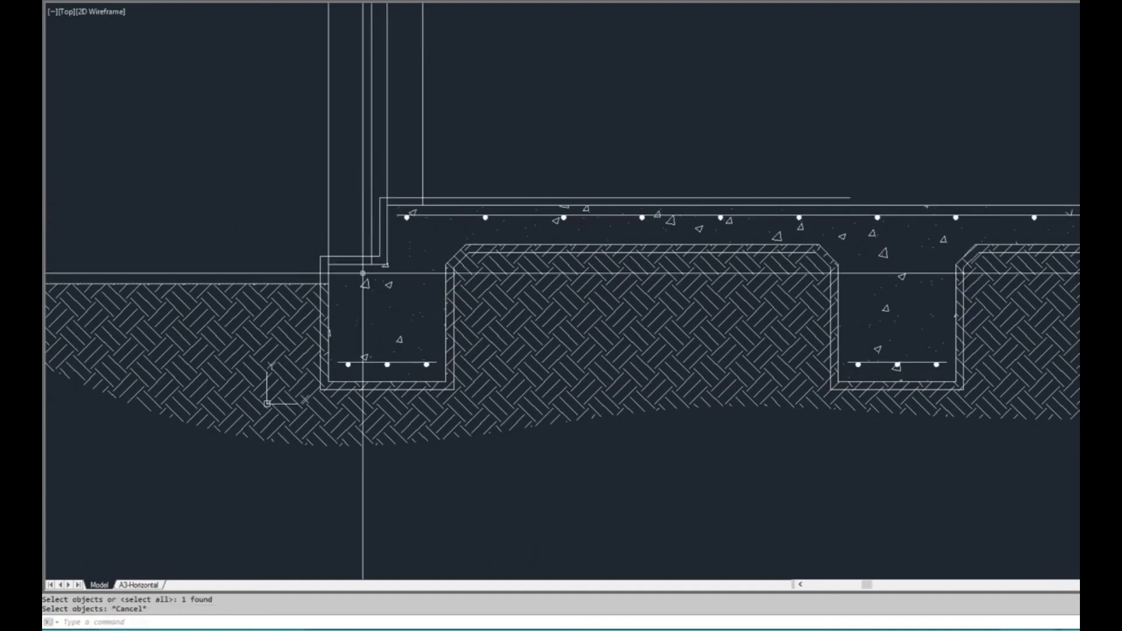
# Trim the remaining offset outline above the ground line at the left edge beam
pyautogui.scroll(4, 326, 281)
pyautogui.press('Return')
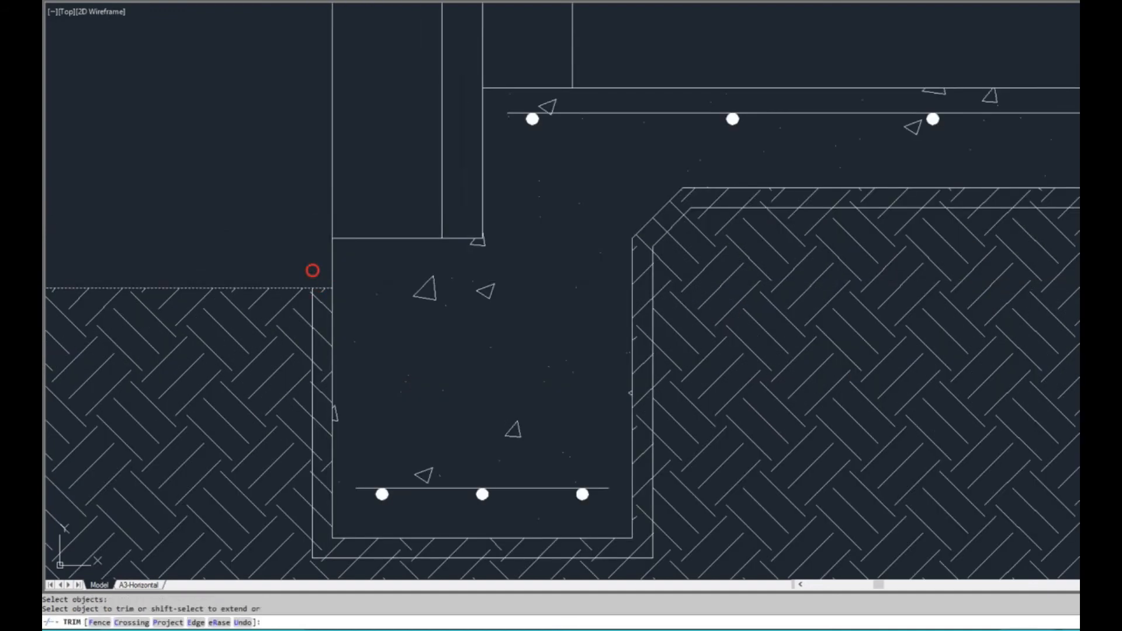
pyautogui.scroll(-4, 322, 263)
pyautogui.press('Escape')
# Set the color of the trimmed offset outline beneath the slab to Magenta
pyautogui.scroll(4, 331, 324)
pyautogui.click(337, 321)
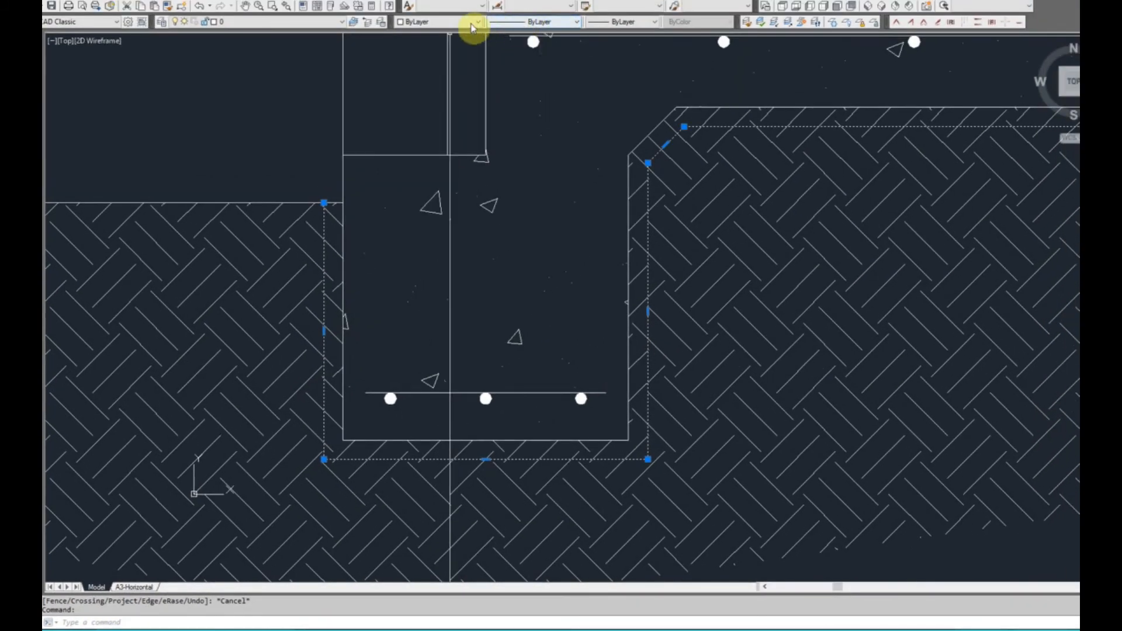
pyautogui.click(468, 22)
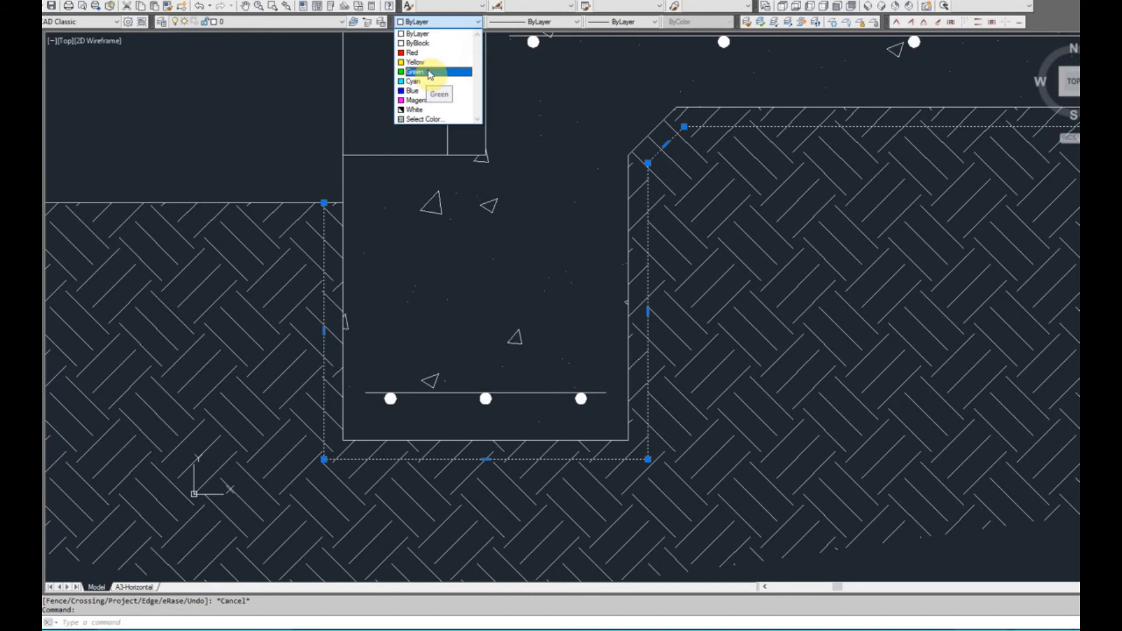
pyautogui.click(419, 100)
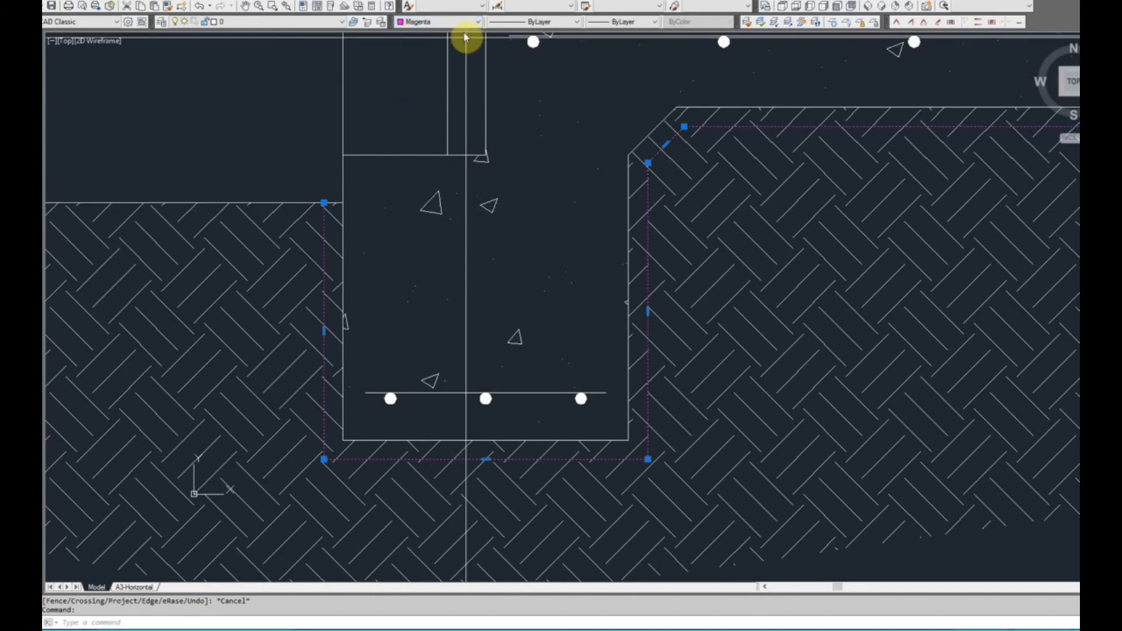
pyautogui.scroll(-4, 503, 269)
pyautogui.press('Escape')
pyautogui.scroll(2, 486, 271)
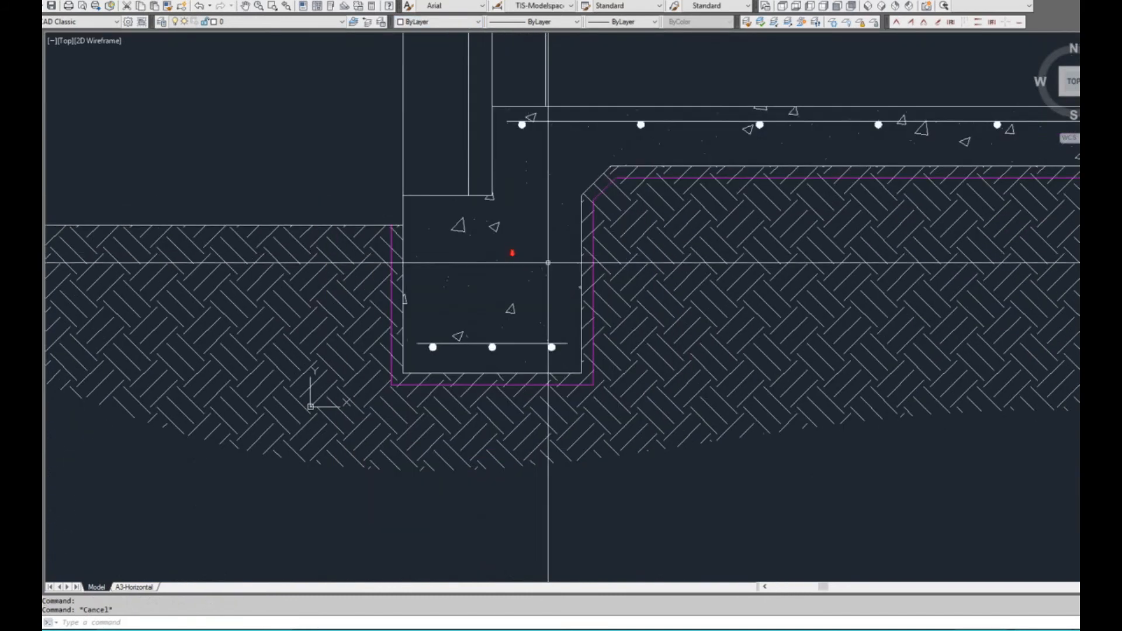
# Change the color of the offset outline beneath the slab to Green
pyautogui.scroll(2, 478, 273)
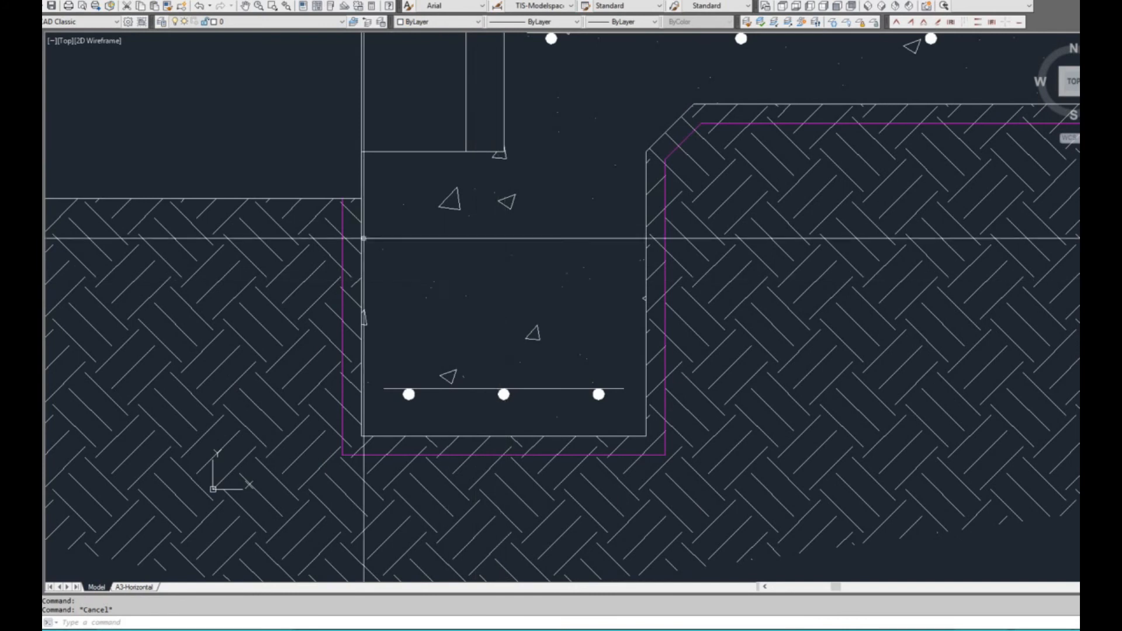
pyautogui.click(343, 220)
pyautogui.click(338, 216)
pyautogui.click(439, 21)
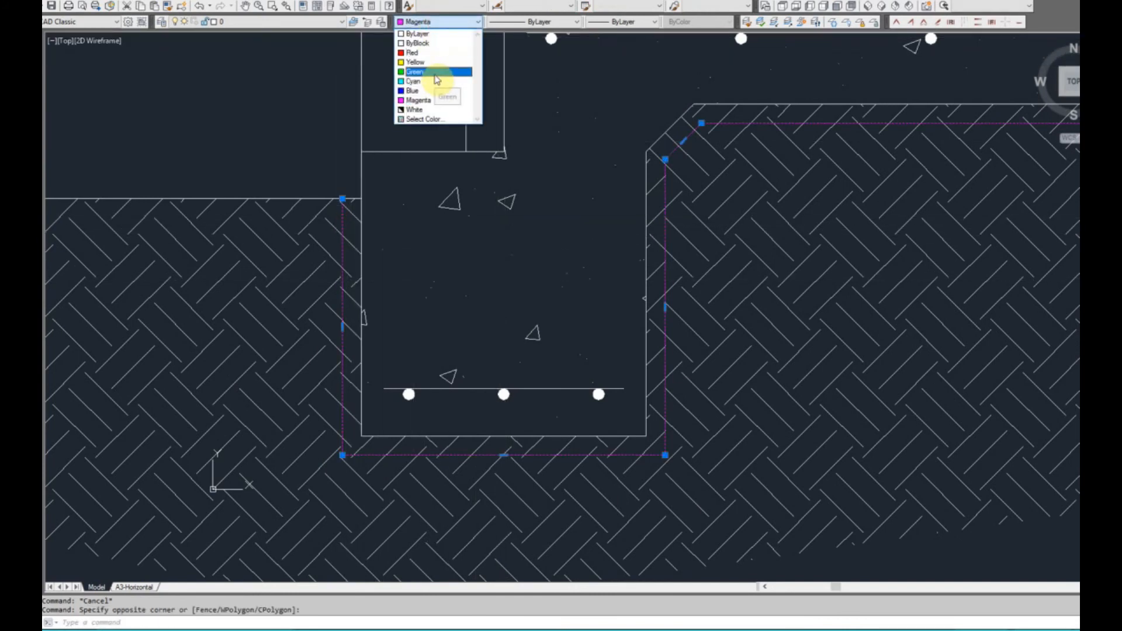
pyautogui.click(436, 73)
pyautogui.press('Escape')
pyautogui.scroll(-2, 484, 321)
pyautogui.moveTo(526, 334); pyautogui.dragTo(424, 355, button='middle')
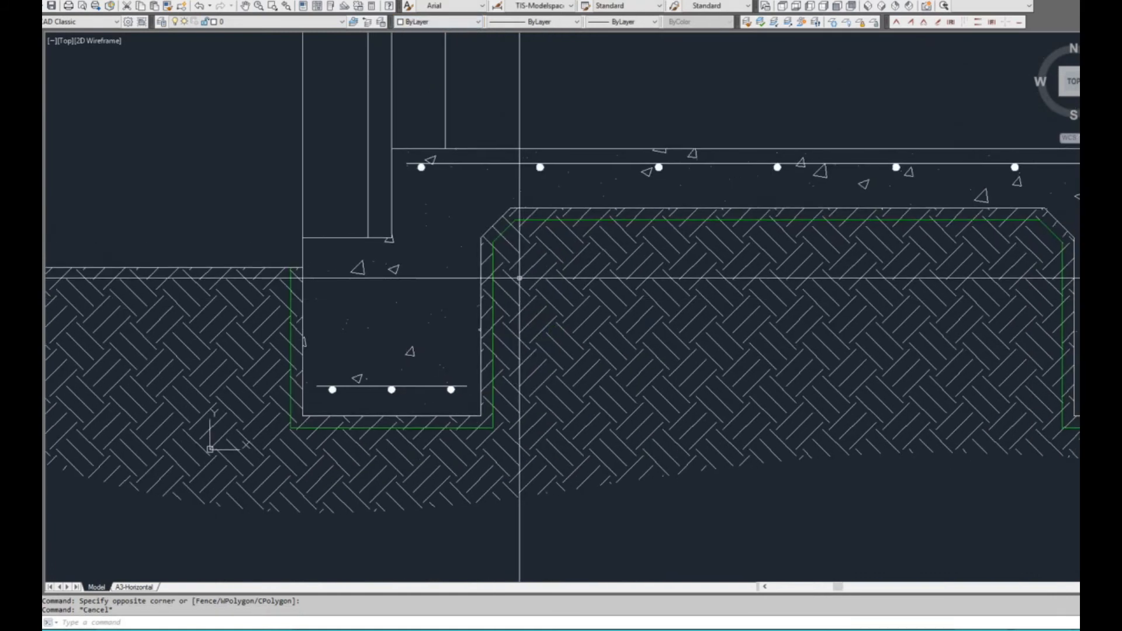
pyautogui.click(493, 282)
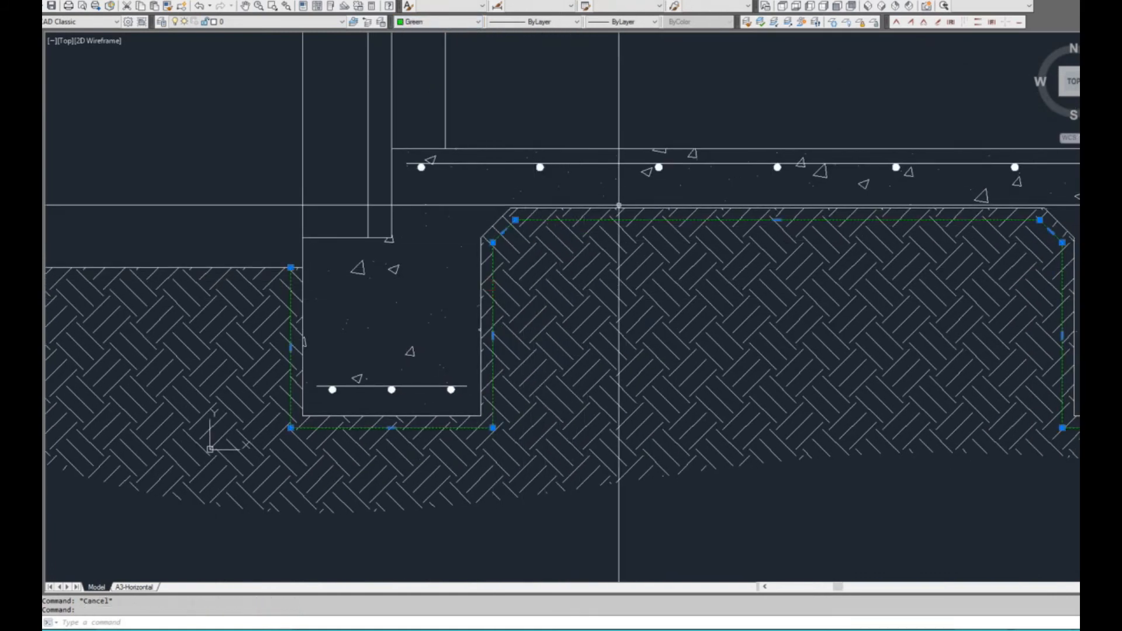
pyautogui.moveTo(591, 318); pyautogui.dragTo(487, 308, button='middle')
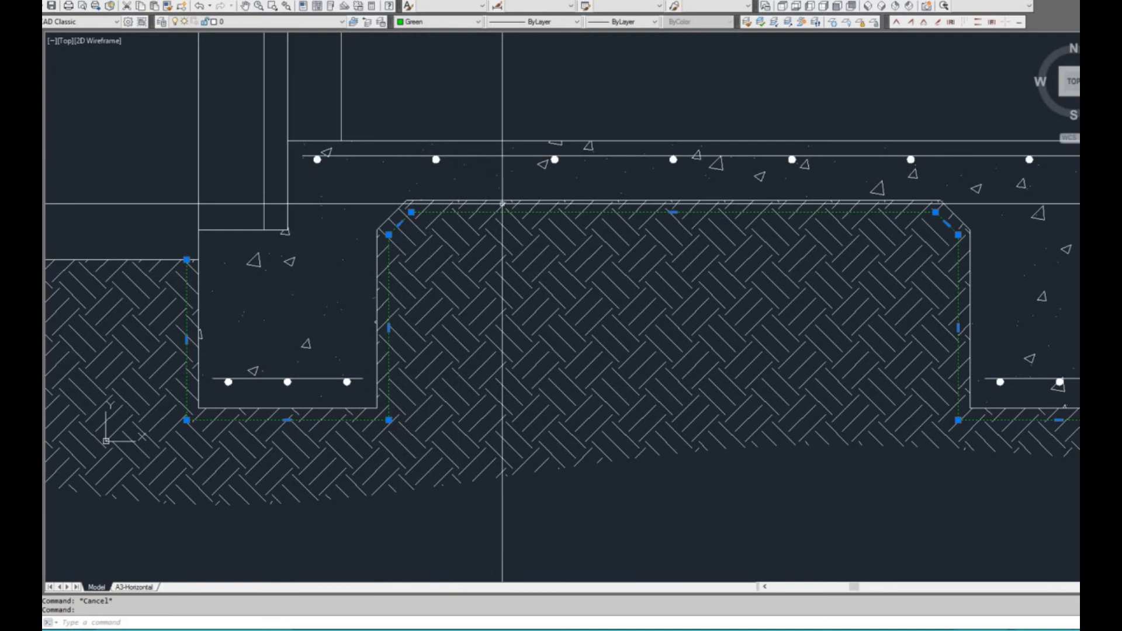
pyautogui.click(537, 22)
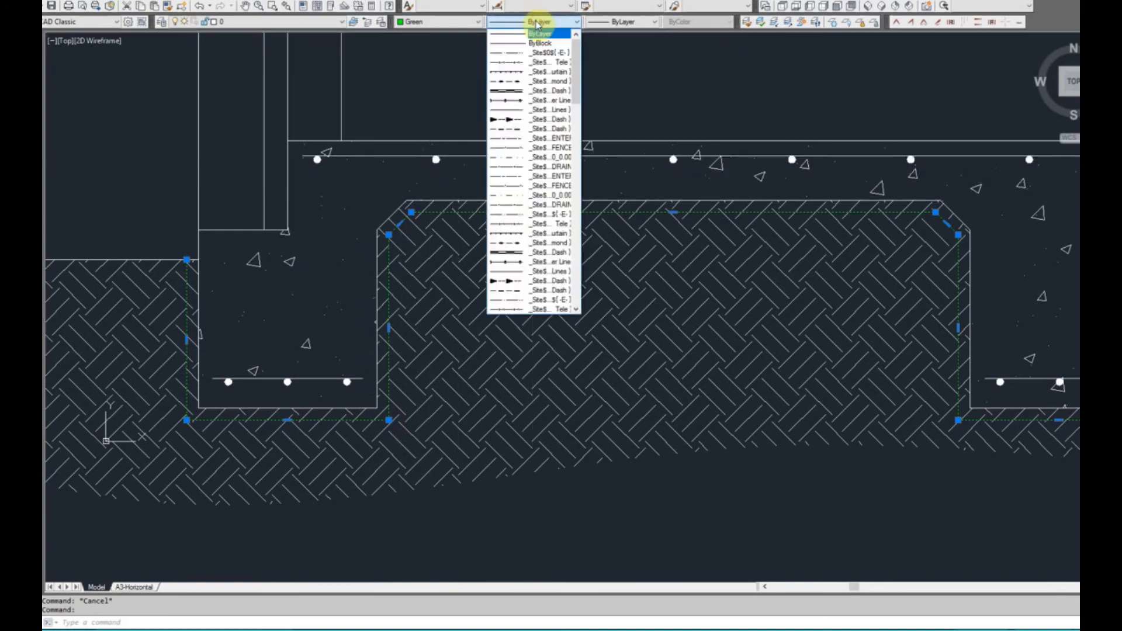
pyautogui.moveTo(576, 67); pyautogui.dragTo(581, 12)
pyautogui.press('Escape')
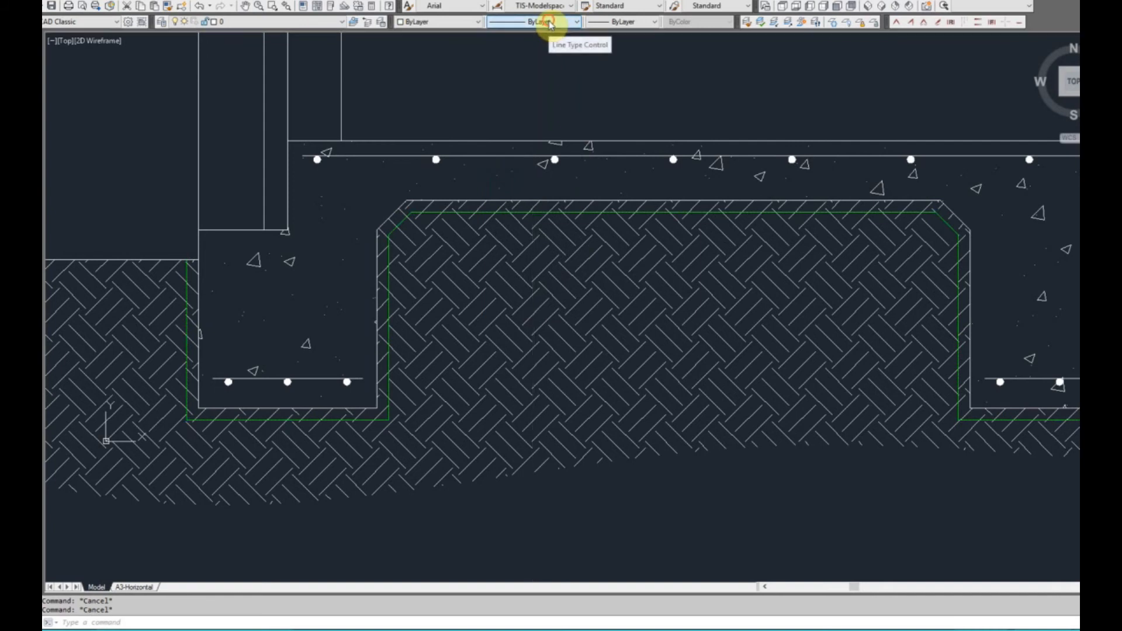
# Set the current linetype to the _Site$ Tele linetype and look through the other loaded linetypes
pyautogui.click(549, 22)
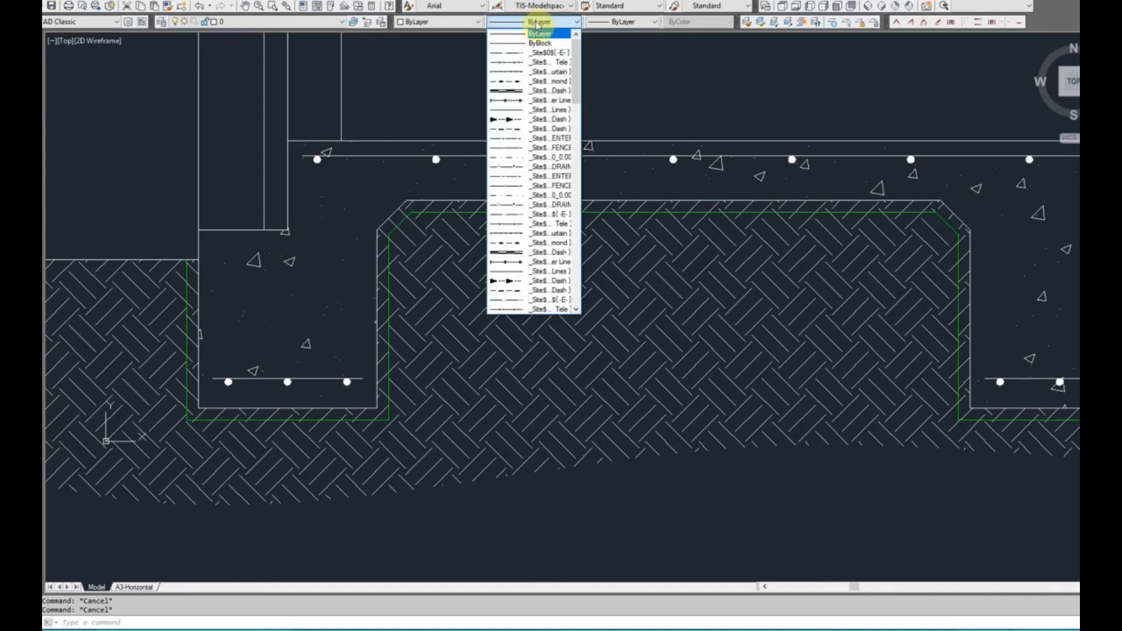
pyautogui.click(552, 62)
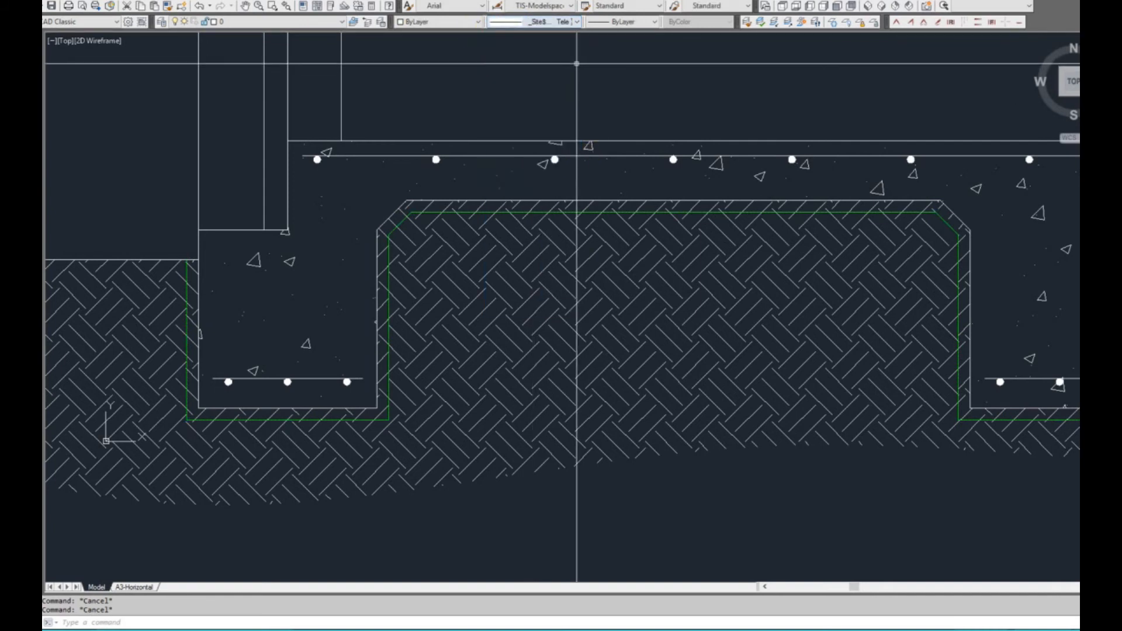
pyautogui.click(566, 24)
pyautogui.moveTo(581, 60); pyautogui.dragTo(596, 249)
pyautogui.click(699, 133)
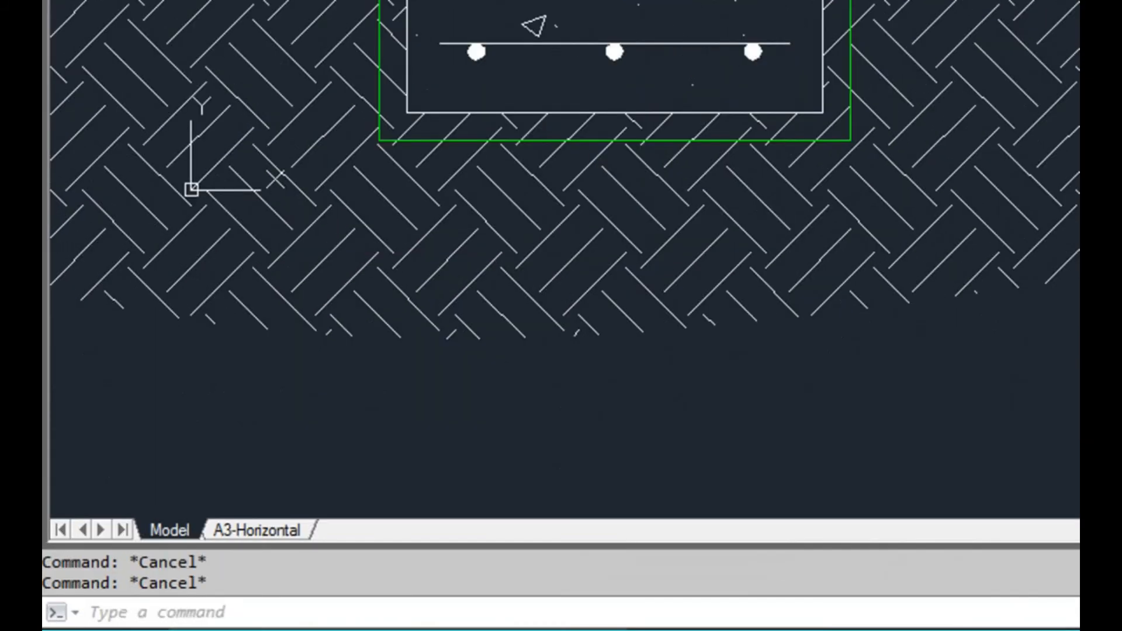
# Reload the DASHED linetype from acadiso.lin in the Linetype Manager and accept the changes
pyautogui.write('lt')
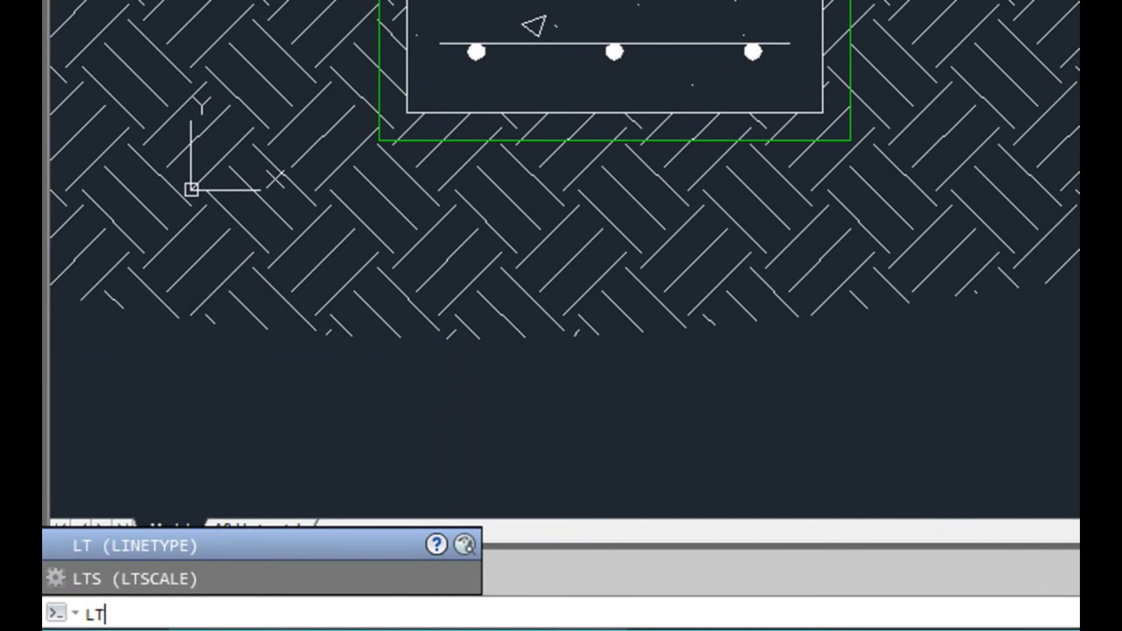
pyautogui.press('Return')
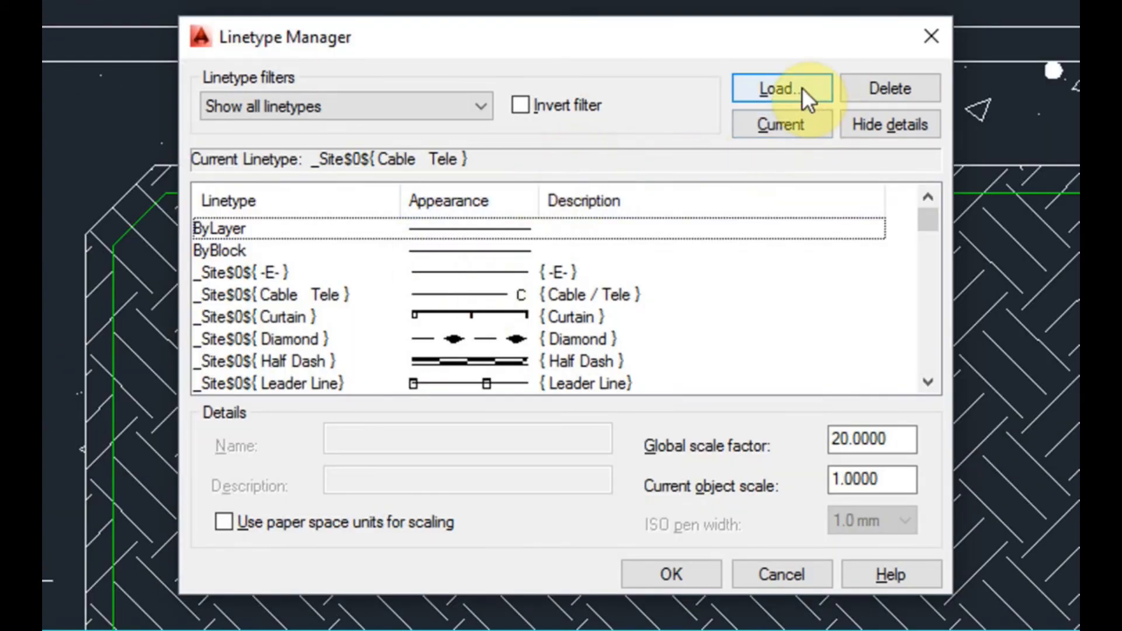
pyautogui.click(802, 87)
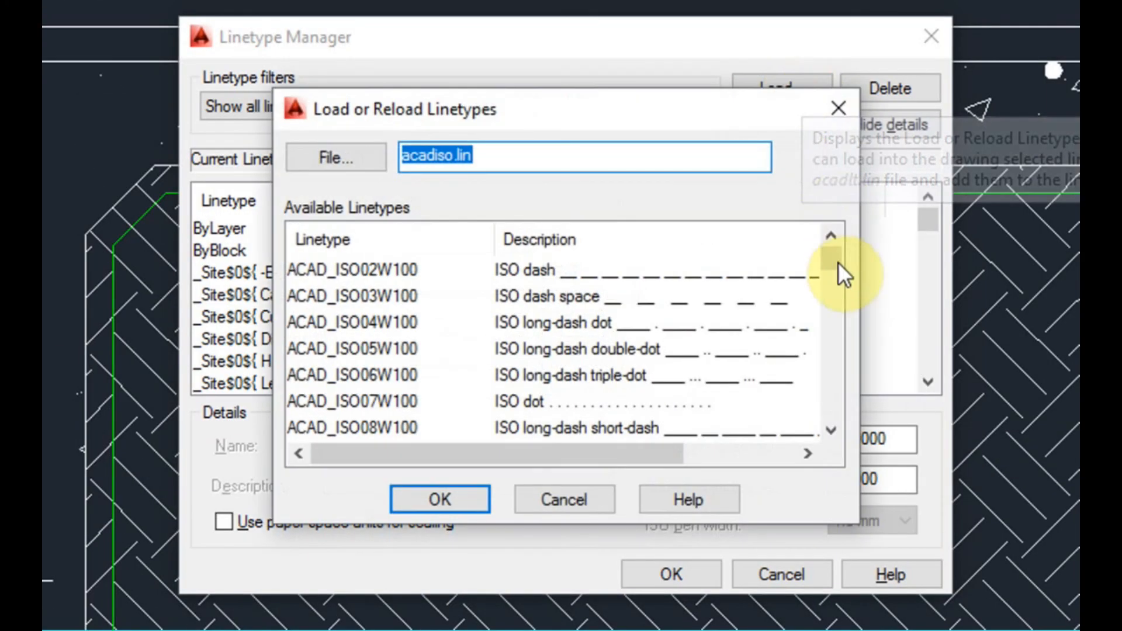
pyautogui.moveTo(838, 262); pyautogui.dragTo(838, 317)
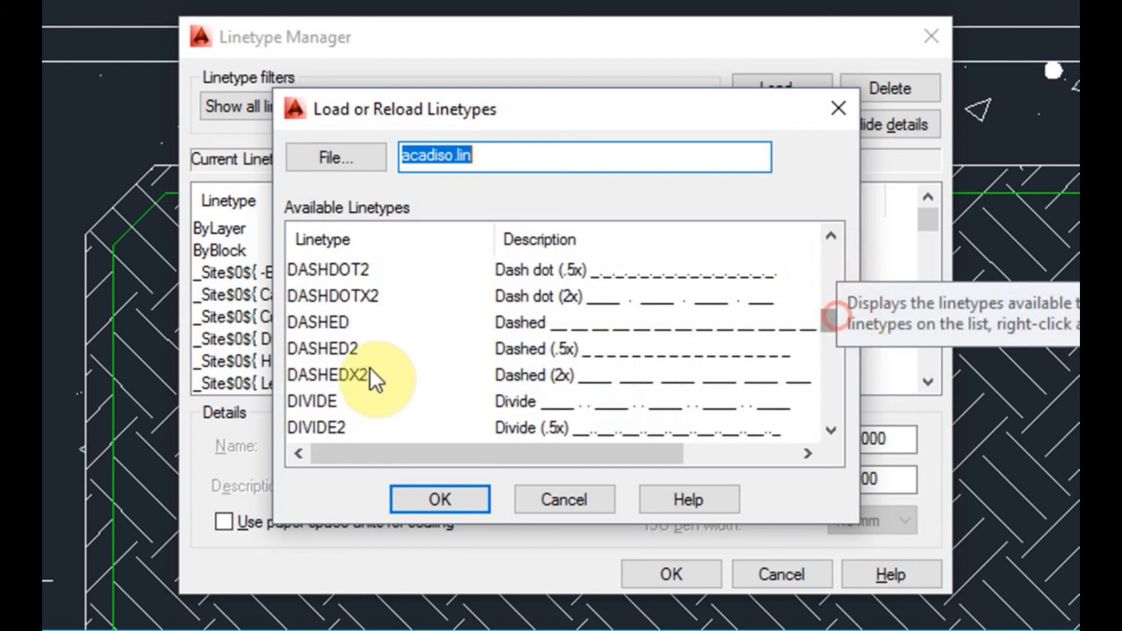
pyautogui.click(362, 349)
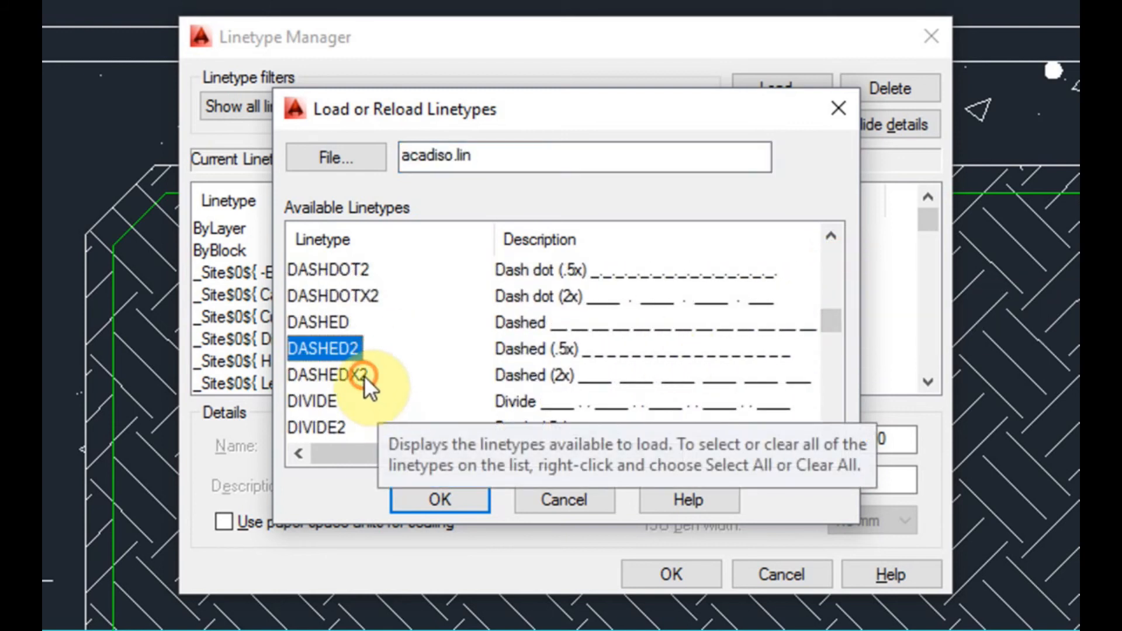
pyautogui.click(364, 377)
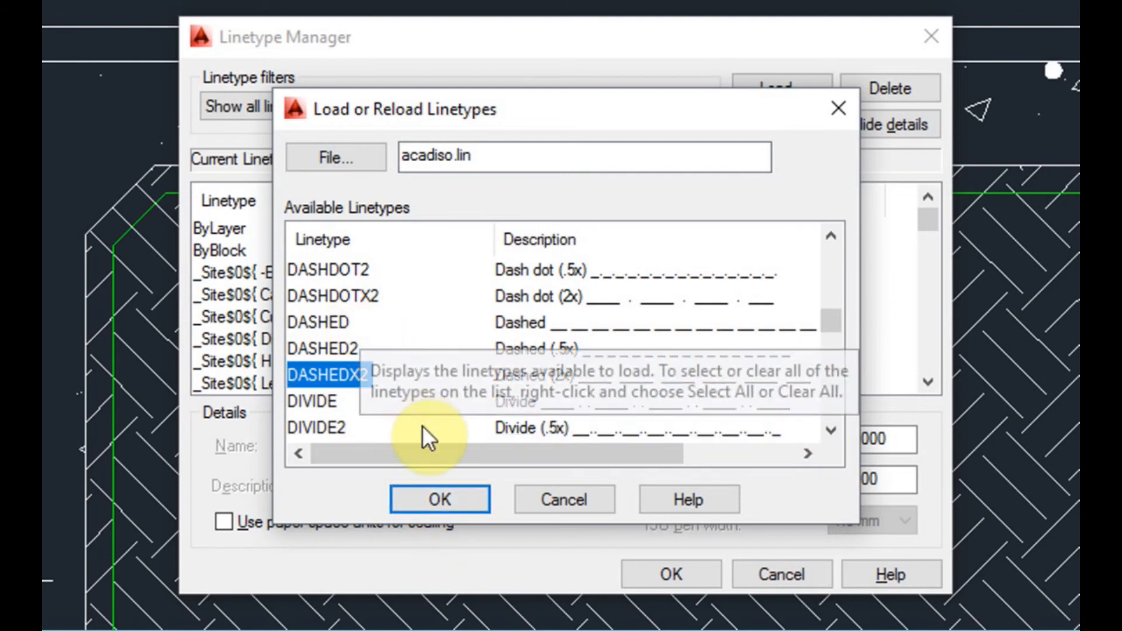
pyautogui.click(331, 322)
pyautogui.click(425, 499)
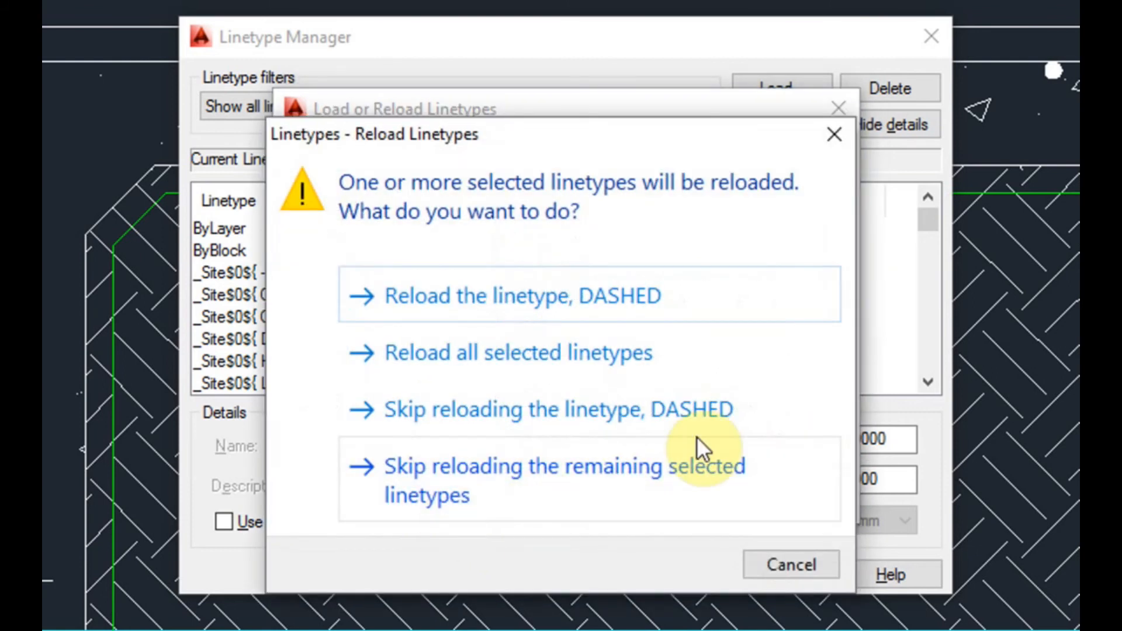
pyautogui.click(532, 316)
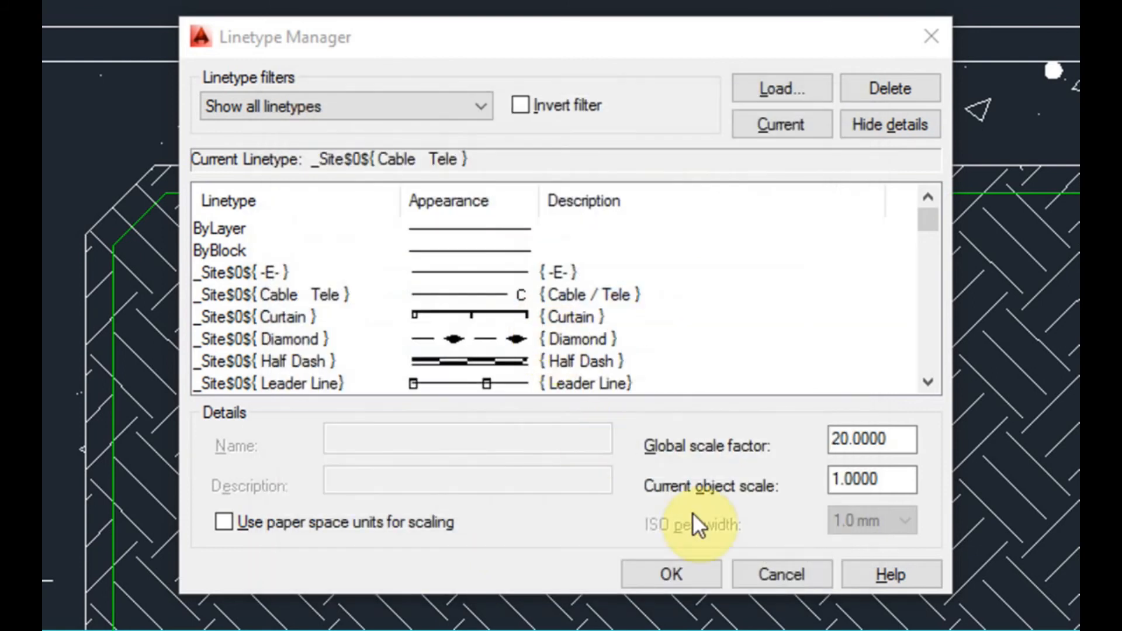
pyautogui.click(678, 574)
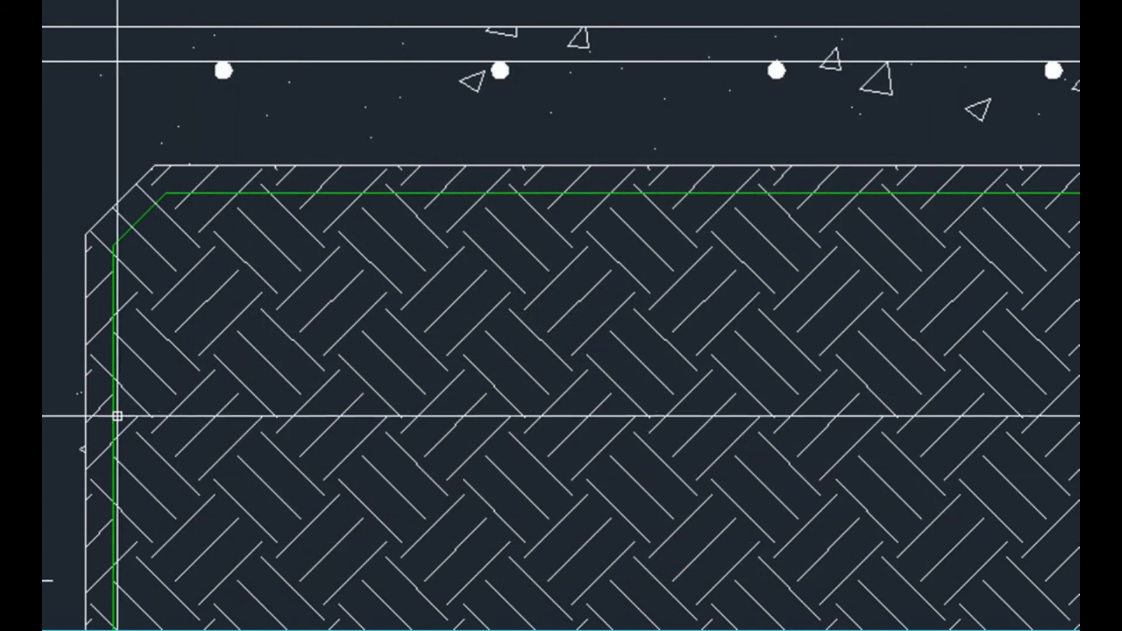
# Change the linetype of the green offset outline beneath the slab to DASHED
pyautogui.click(110, 413)
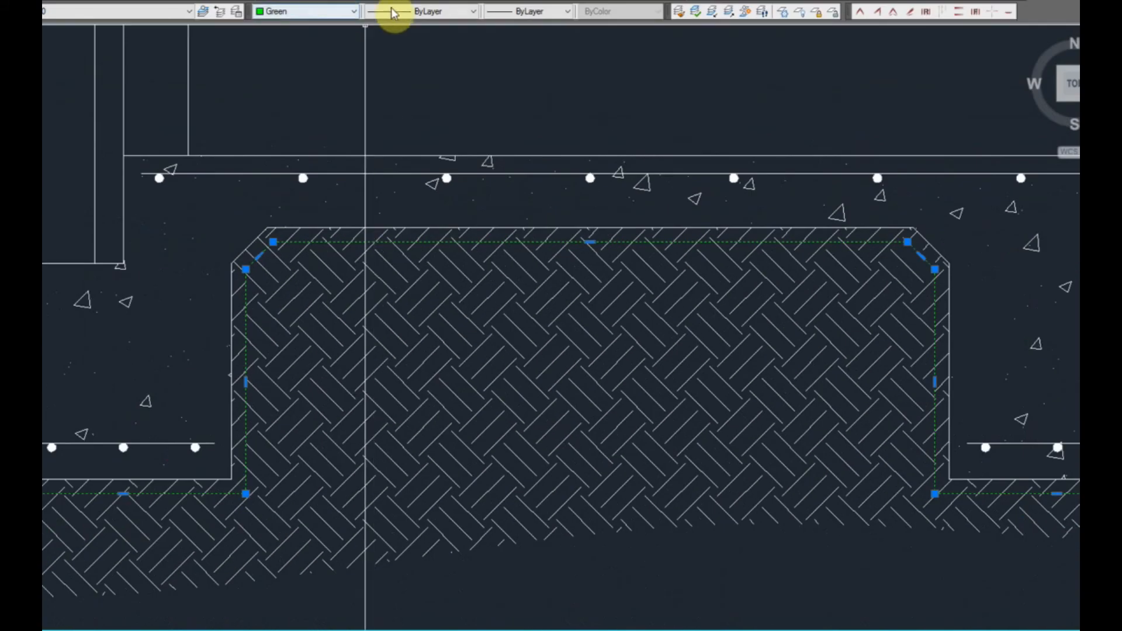
pyautogui.click(399, 12)
pyautogui.moveTo(475, 76); pyautogui.dragTo(484, 230)
pyautogui.click(440, 222)
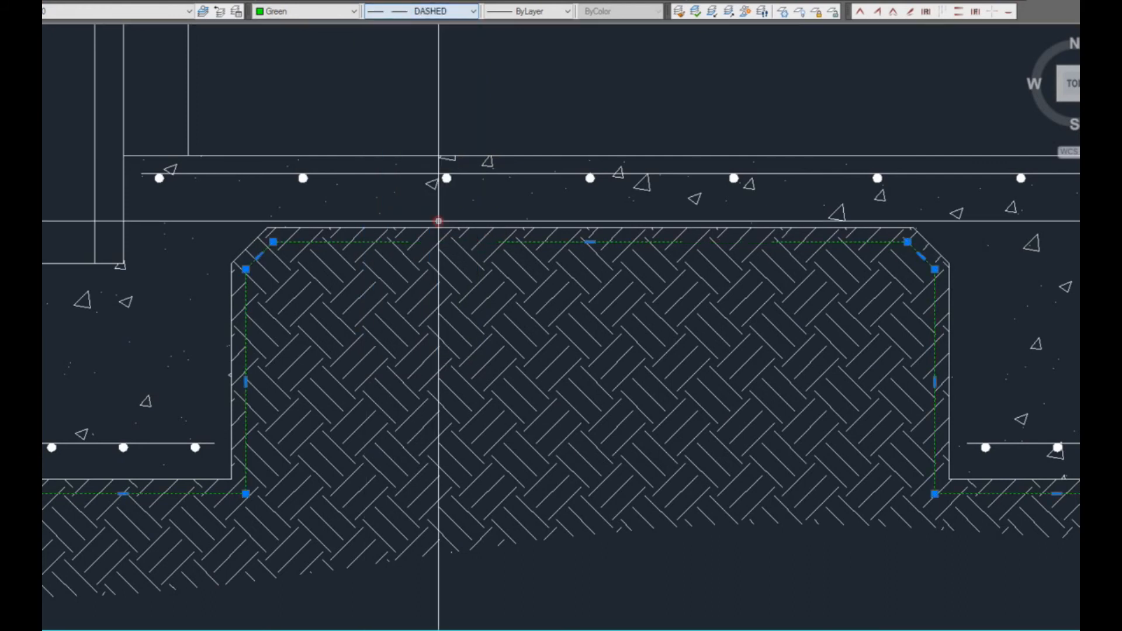
# Open the properties of the green dashed outline and try a linetype scale of 5
pyautogui.moveTo(224, 473); pyautogui.dragTo(295, 441, button='middle')
pyautogui.scroll(3, 300, 465)
pyautogui.moveTo(391, 177); pyautogui.dragTo(344, 282, button='middle')
pyautogui.moveTo(569, 191); pyautogui.dragTo(426, 199, button='middle')
pyautogui.moveTo(783, 201); pyautogui.dragTo(548, 205, button='middle')
pyautogui.scroll(-2, 583, 208)
pyautogui.moveTo(504, 263); pyautogui.dragTo(594, 257, button='middle')
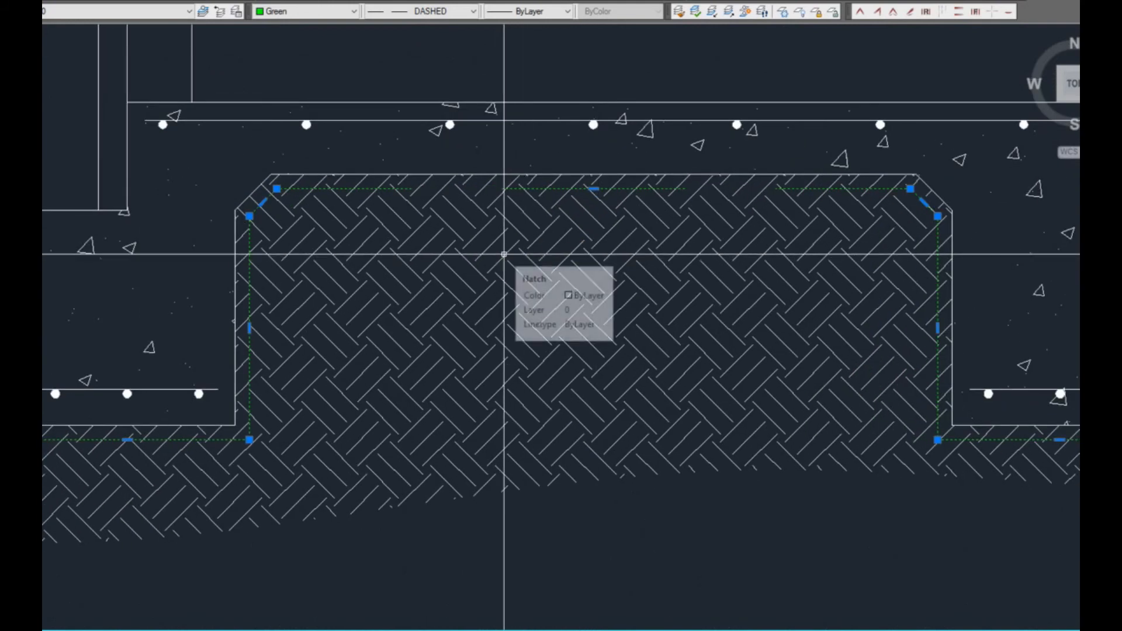
pyautogui.moveTo(329, 281); pyautogui.dragTo(386, 283, button='middle')
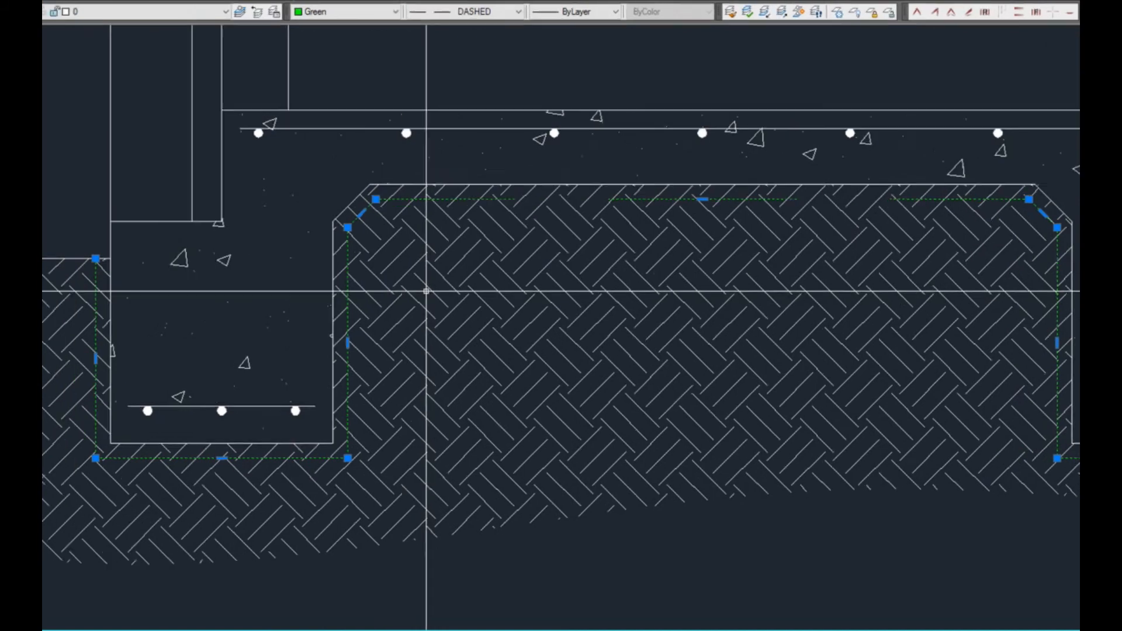
pyautogui.hotkey('ctrl', '1')
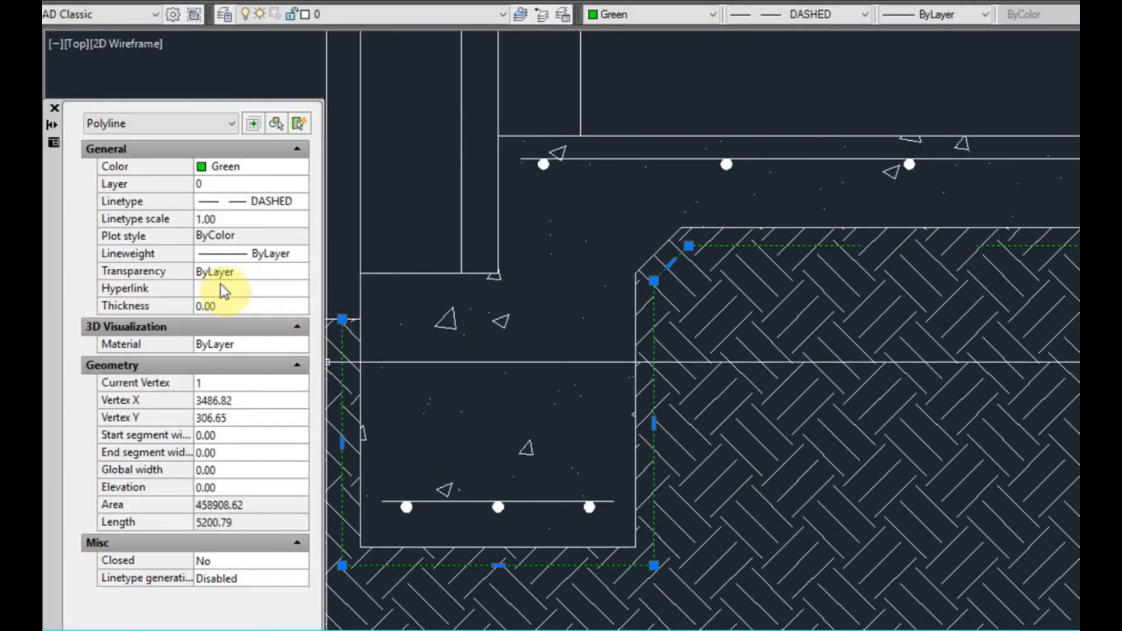
pyautogui.click(231, 217)
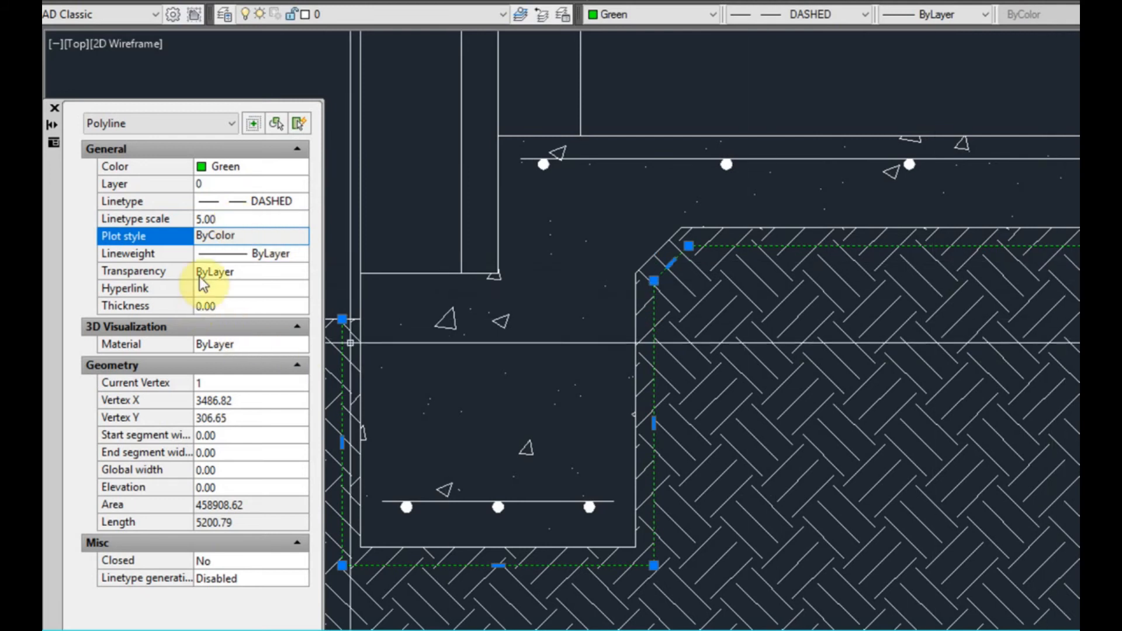
# Try linetype scales of 0.1 and 0.5 on the green dashed outline
pyautogui.click(226, 219)
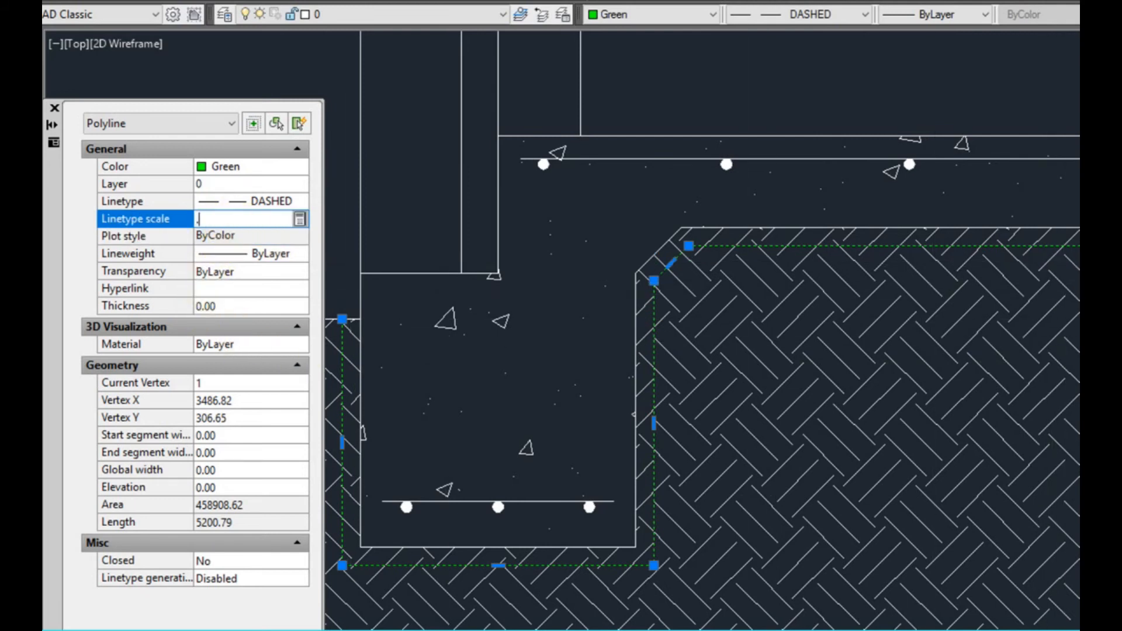
pyautogui.write('.1')
pyautogui.press('Return')
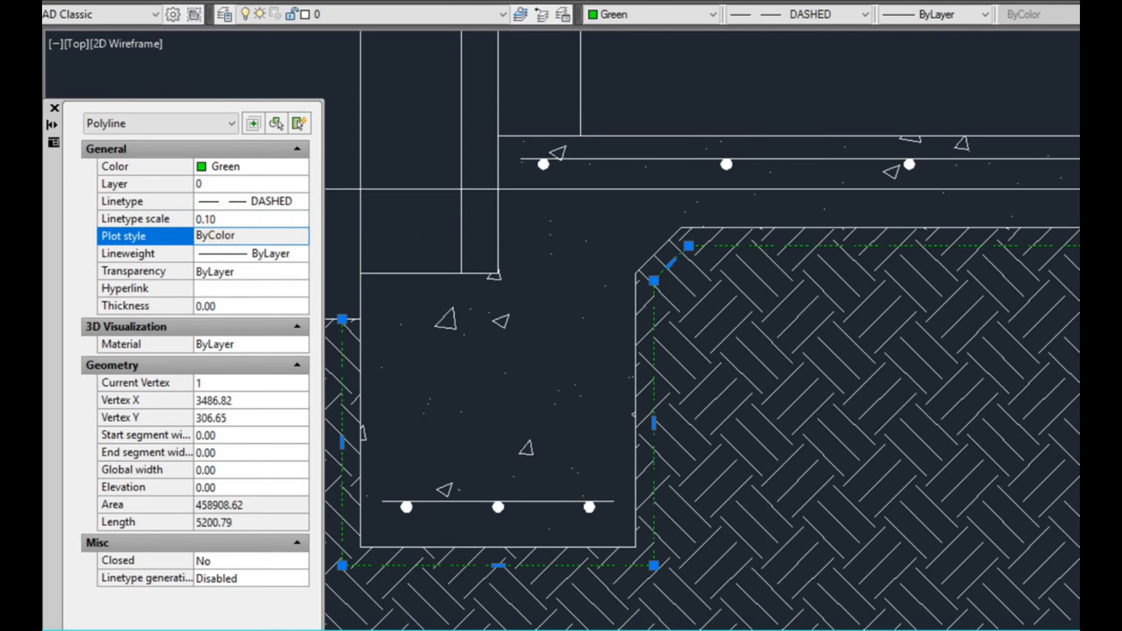
pyautogui.scroll(2, 1003, 267)
pyautogui.scroll(-2, 1013, 314)
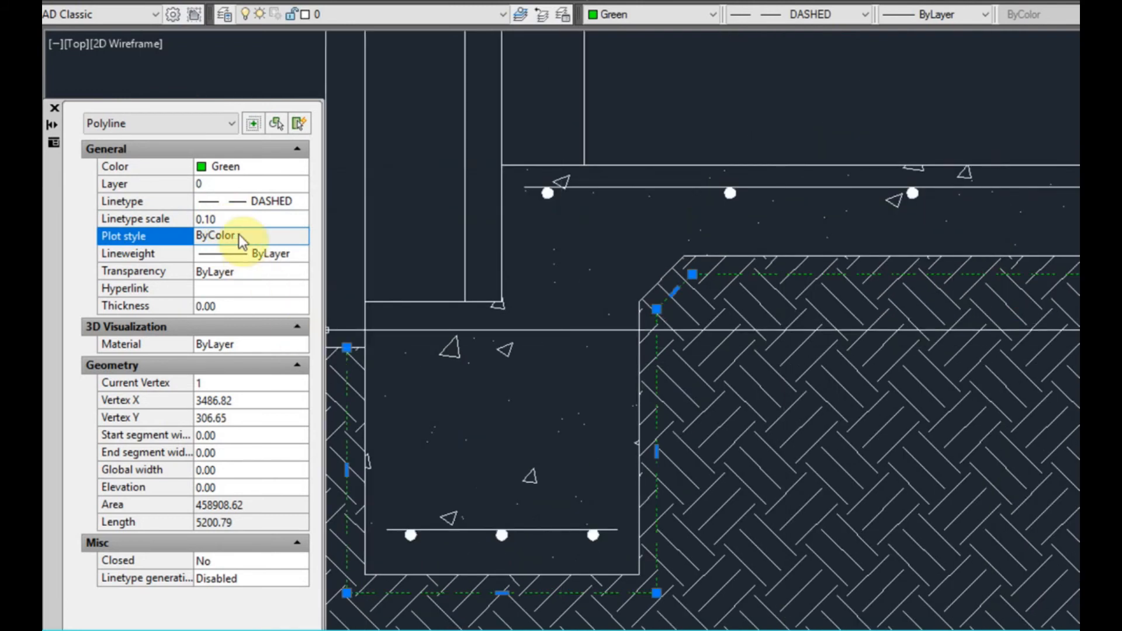
pyautogui.click(241, 220)
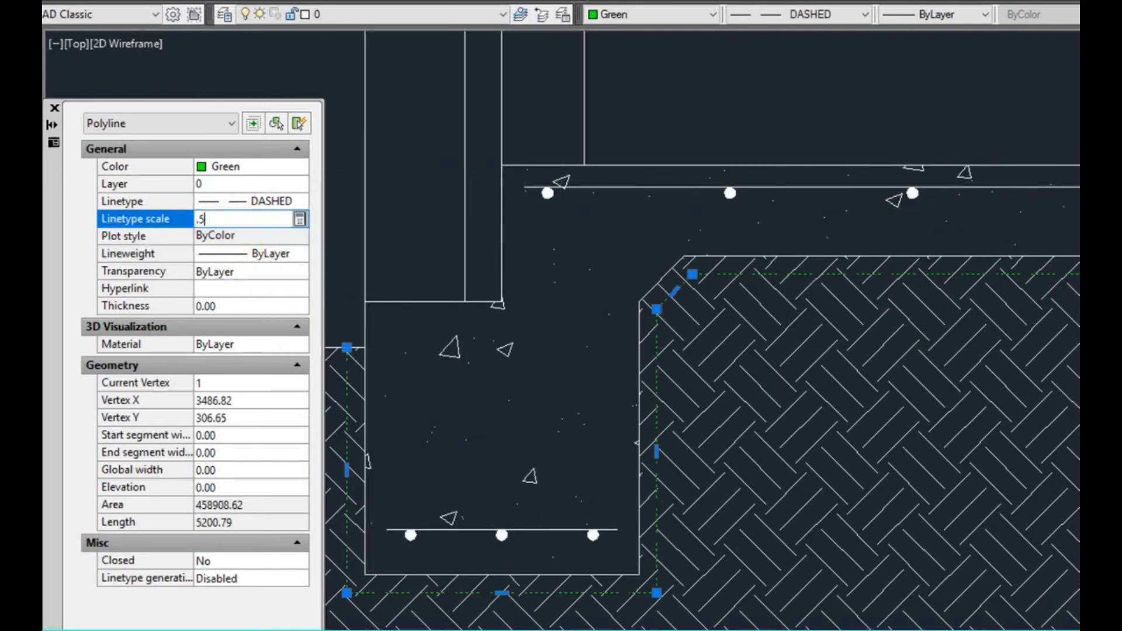
pyautogui.write('.5')
pyautogui.press('Return')
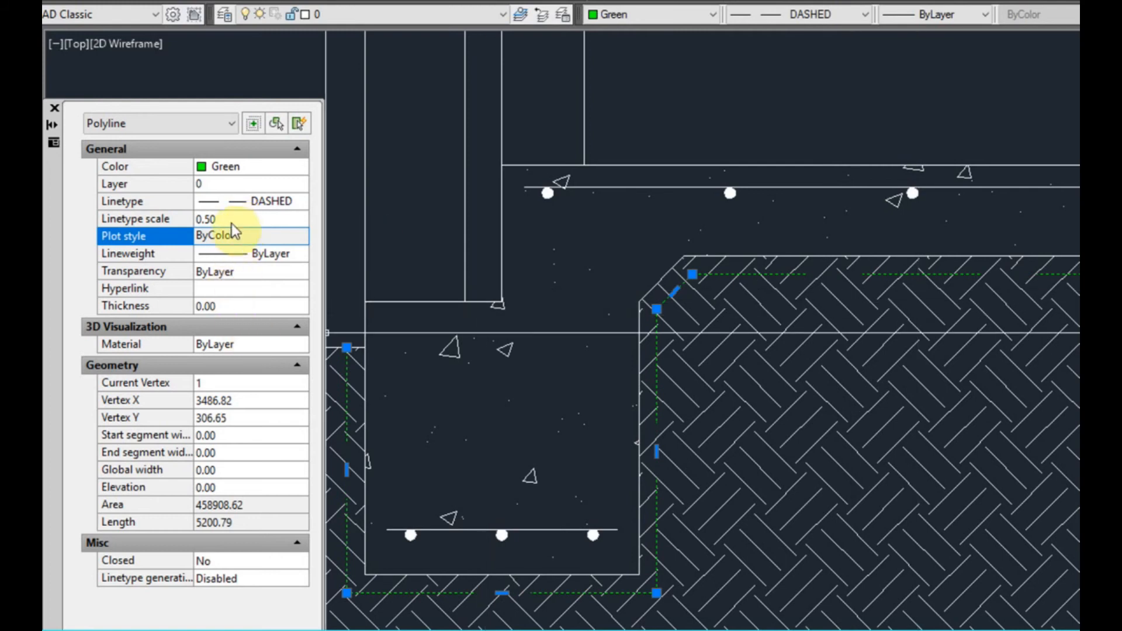
# Set the linetype scale of the green dashed outline to 0.25 and deselect it
pyautogui.click(233, 219)
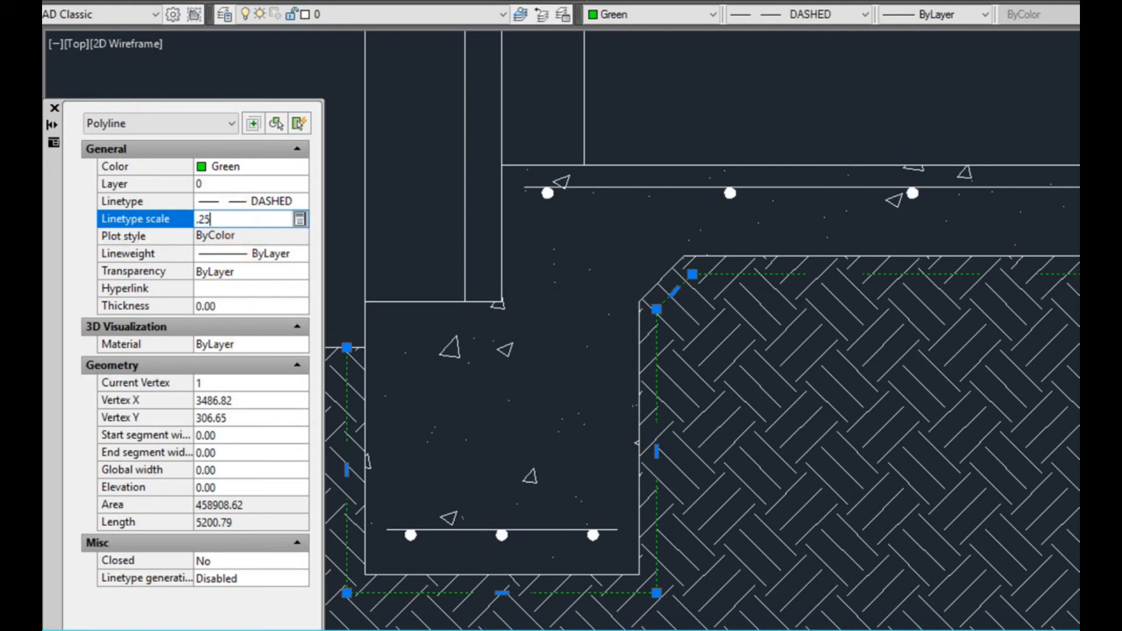
pyautogui.write('.25')
pyautogui.press('Return')
pyautogui.press('Escape')
pyautogui.scroll(-2, 658, 572)
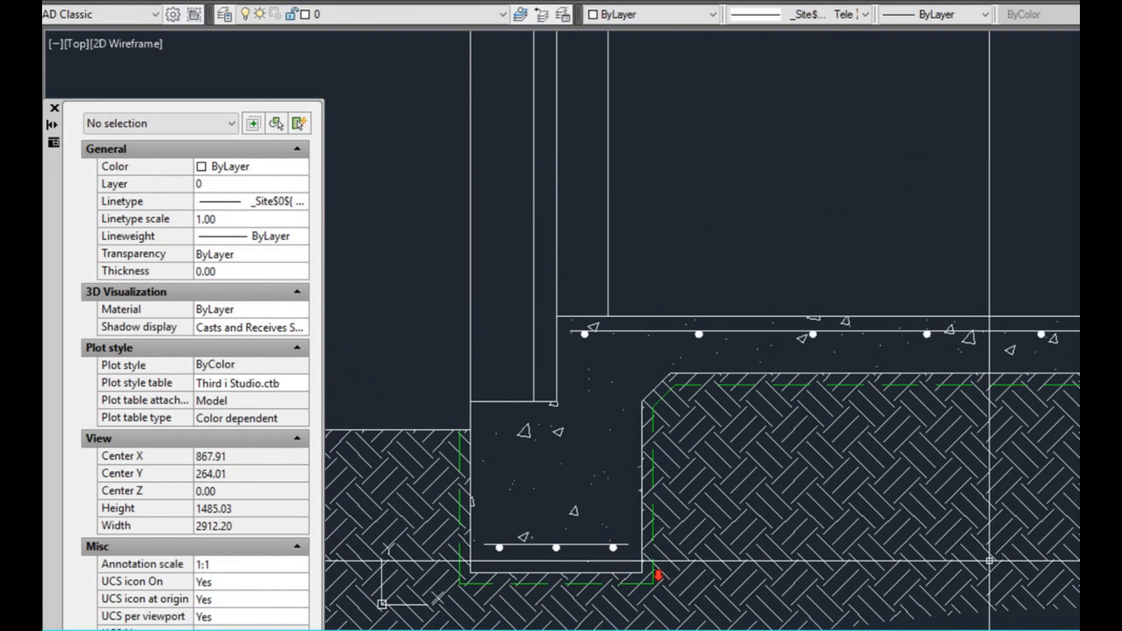
# Change the color of the EARTH hatch beneath the slab to index color 253
pyautogui.moveTo(990, 559); pyautogui.dragTo(785, 514, button='middle')
pyautogui.moveTo(945, 514); pyautogui.dragTo(894, 514, button='middle')
pyautogui.moveTo(1118, 347); pyautogui.dragTo(989, 369, button='middle')
pyautogui.scroll(1, 1008, 344)
pyautogui.scroll(-1, 1065, 403)
pyautogui.scroll(1, 1092, 460)
pyautogui.click(1092, 442)
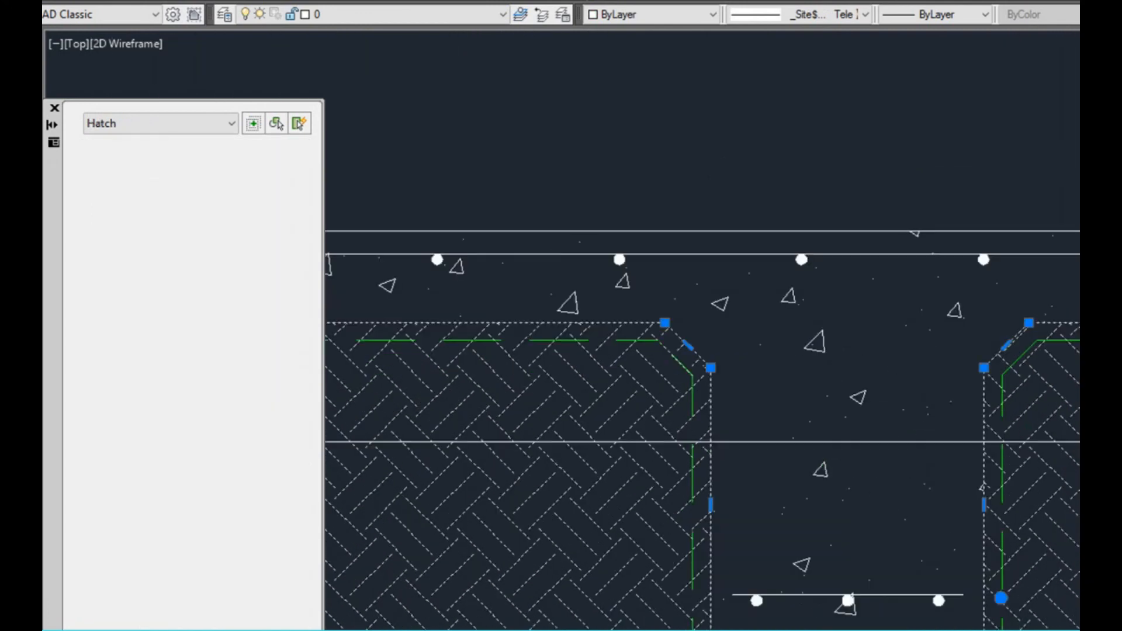
pyautogui.click(673, 21)
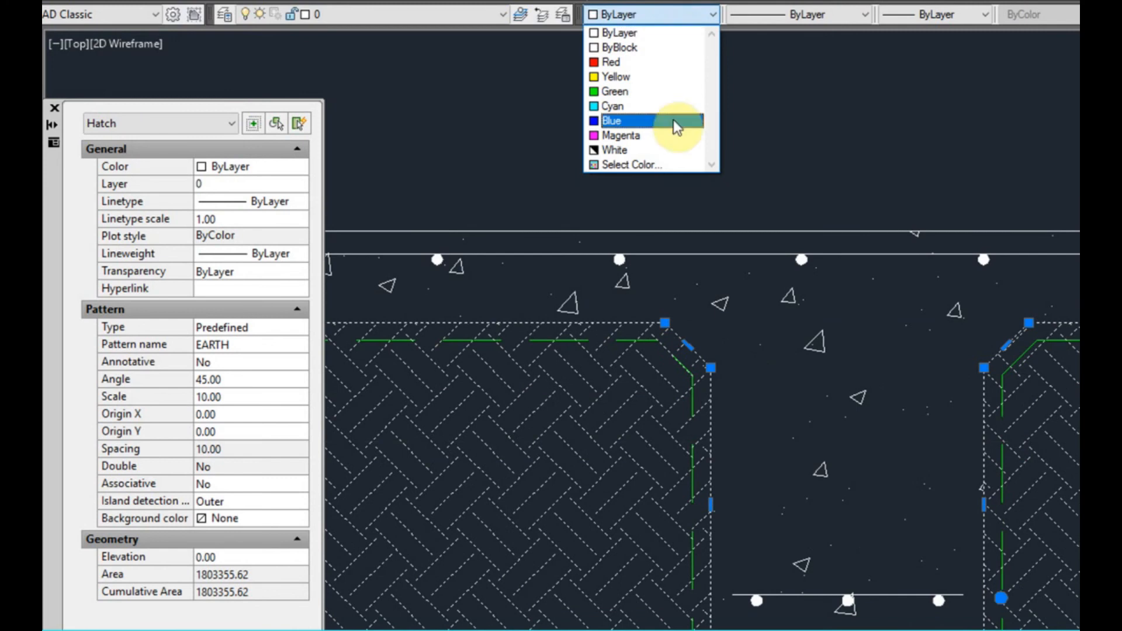
pyautogui.click(667, 166)
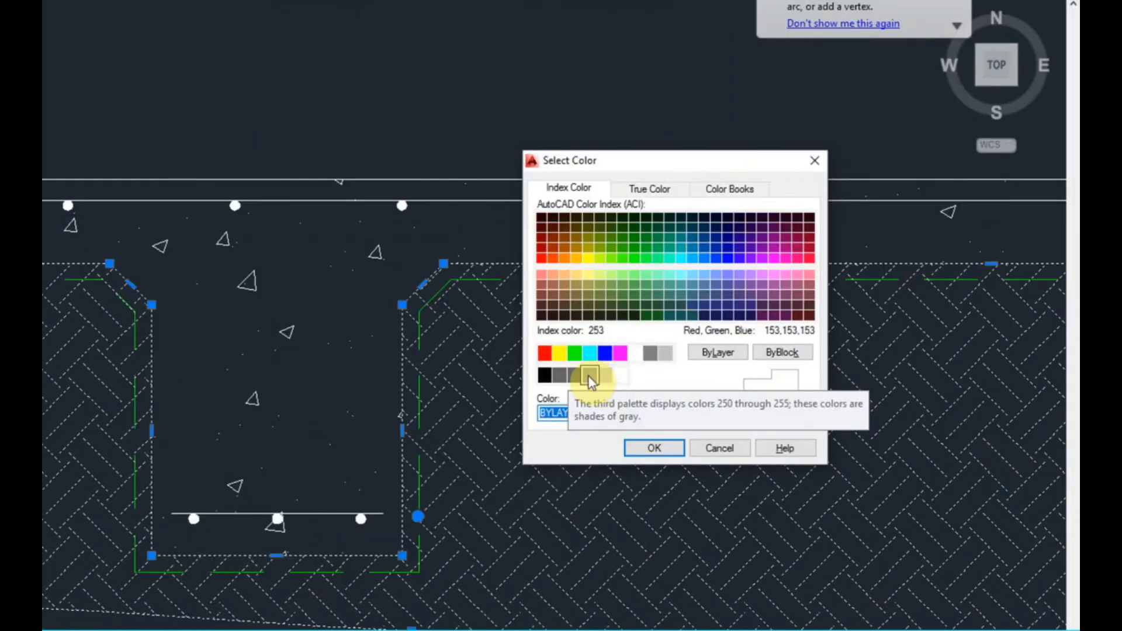
pyautogui.click(589, 376)
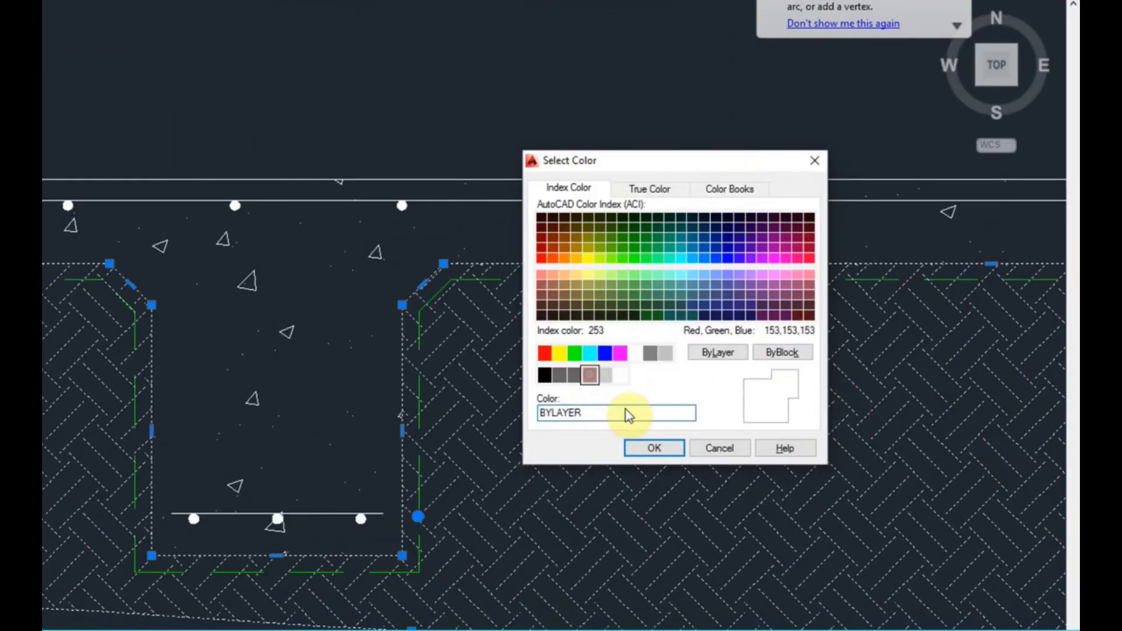
pyautogui.click(658, 449)
# Draw a rectangular polyline 50 deep and as wide as the left edge beam, just below the dashed outline
pyautogui.scroll(-5, 596, 501)
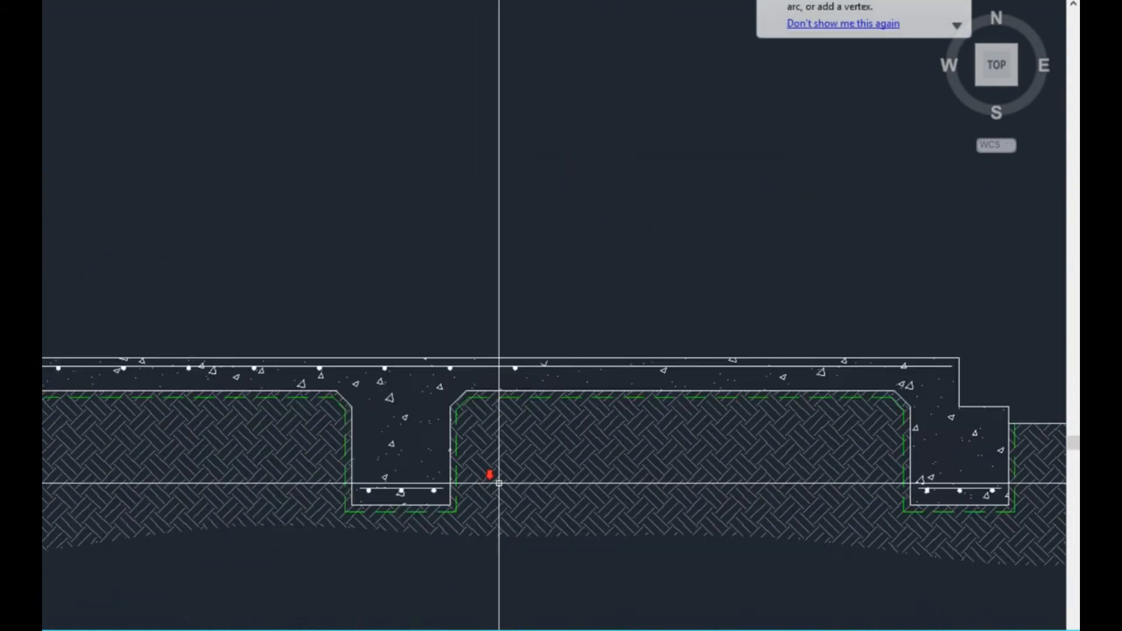
pyautogui.moveTo(500, 525); pyautogui.dragTo(388, 510, button='middle')
pyautogui.scroll(2, 212, 451)
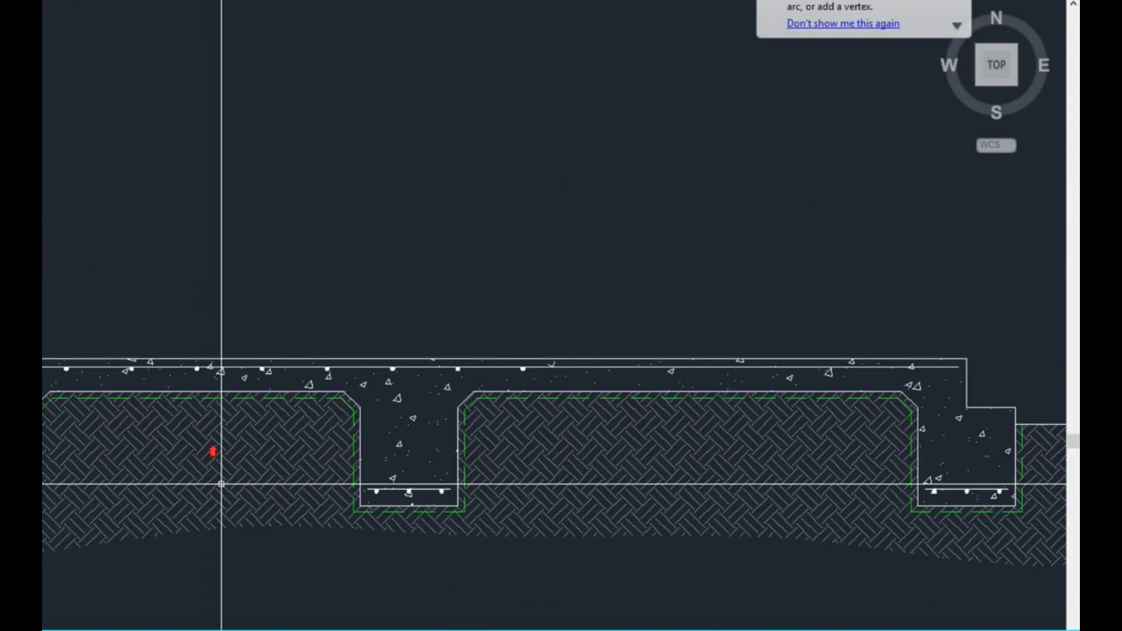
pyautogui.moveTo(87, 511); pyautogui.dragTo(225, 451, button='middle')
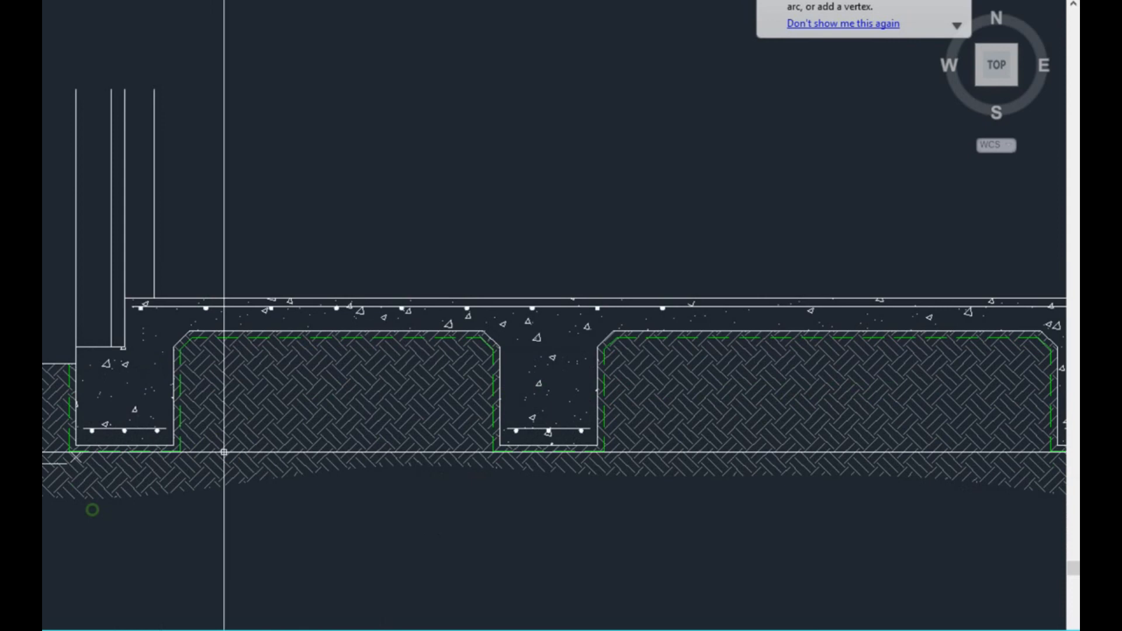
pyautogui.scroll(4, 96, 470)
pyautogui.moveTo(66, 445); pyautogui.dragTo(86, 417, button='middle')
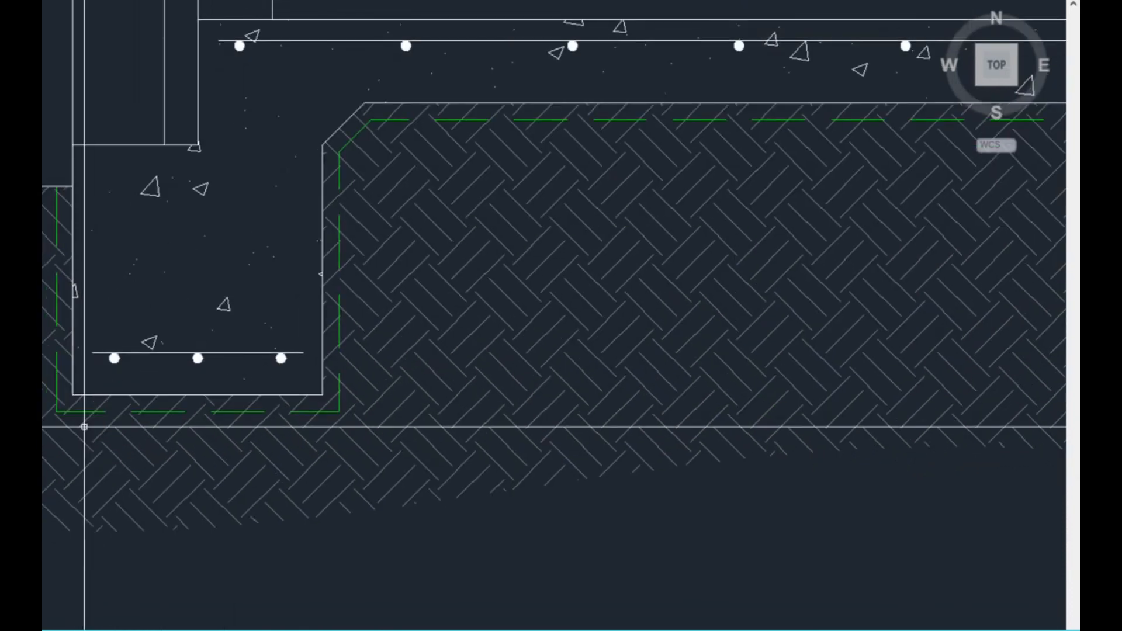
pyautogui.scroll(2, 88, 410)
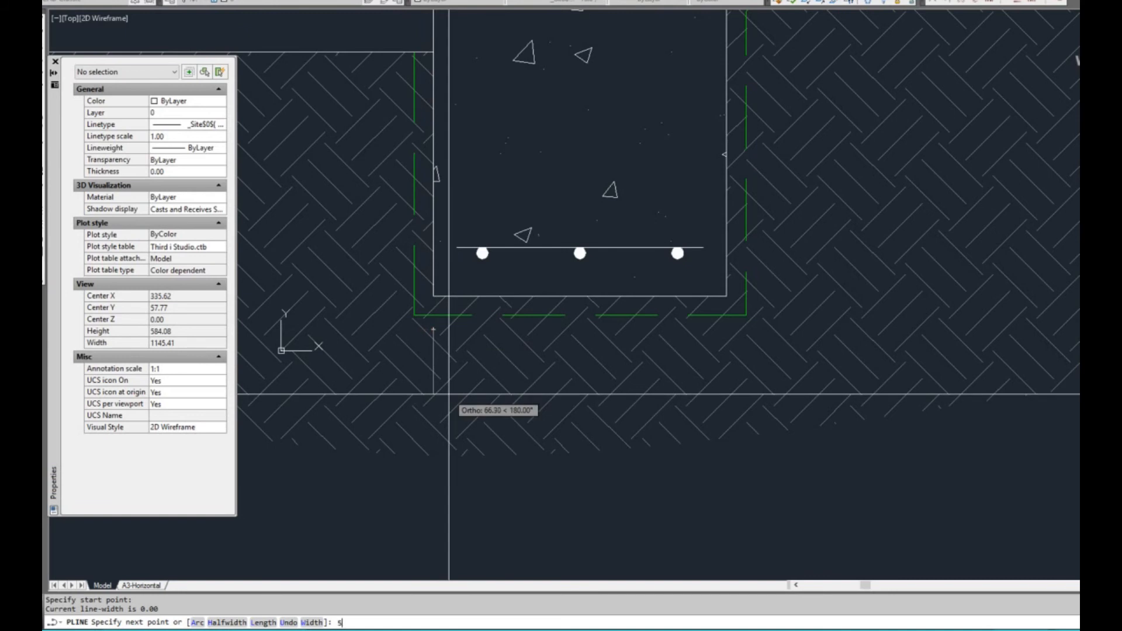
pyautogui.press('Return')
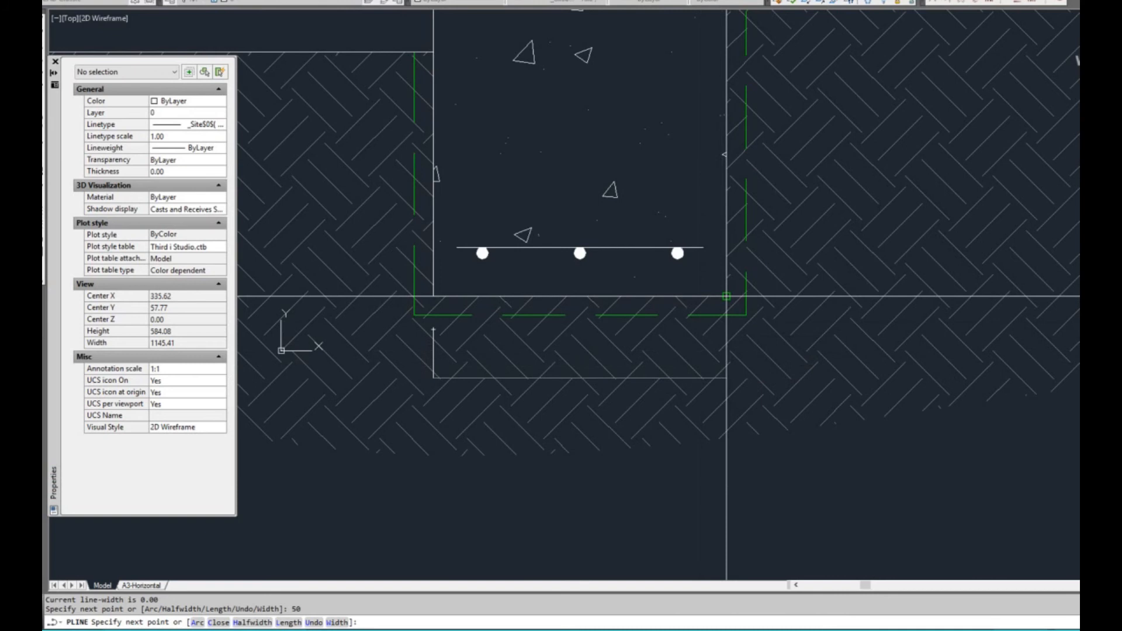
pyautogui.click(731, 335)
pyautogui.write('50')
pyautogui.press('Return')
pyautogui.click(433, 329)
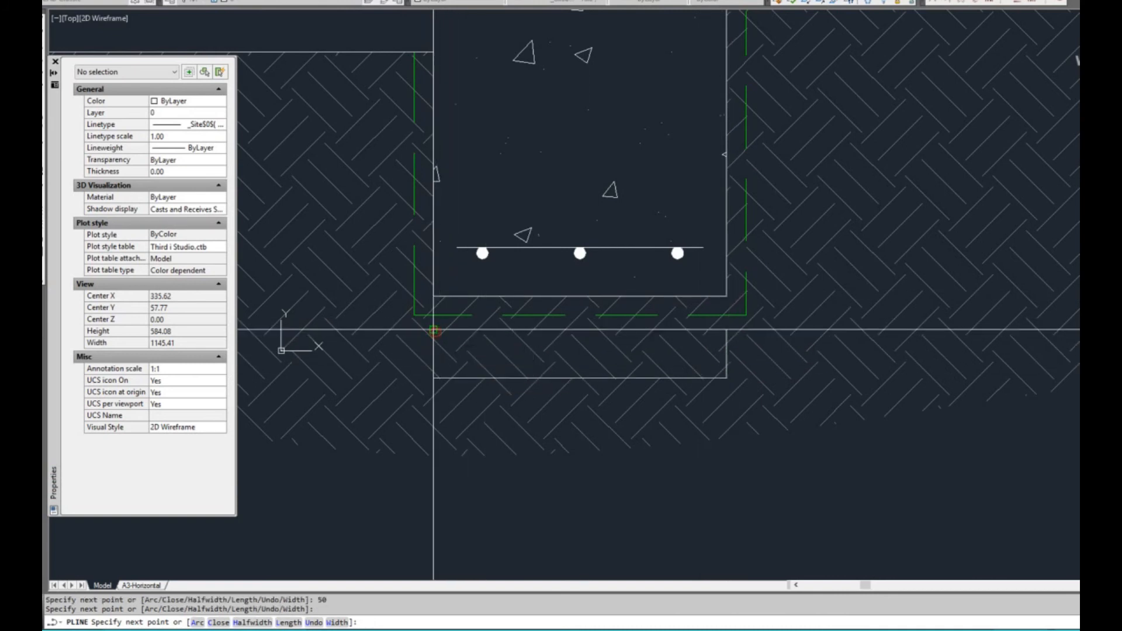
pyautogui.press('Return')
pyautogui.scroll(-3, 714, 365)
pyautogui.moveTo(721, 389); pyautogui.dragTo(691, 386, button='middle')
pyautogui.press('Escape')
pyautogui.scroll(3, 694, 362)
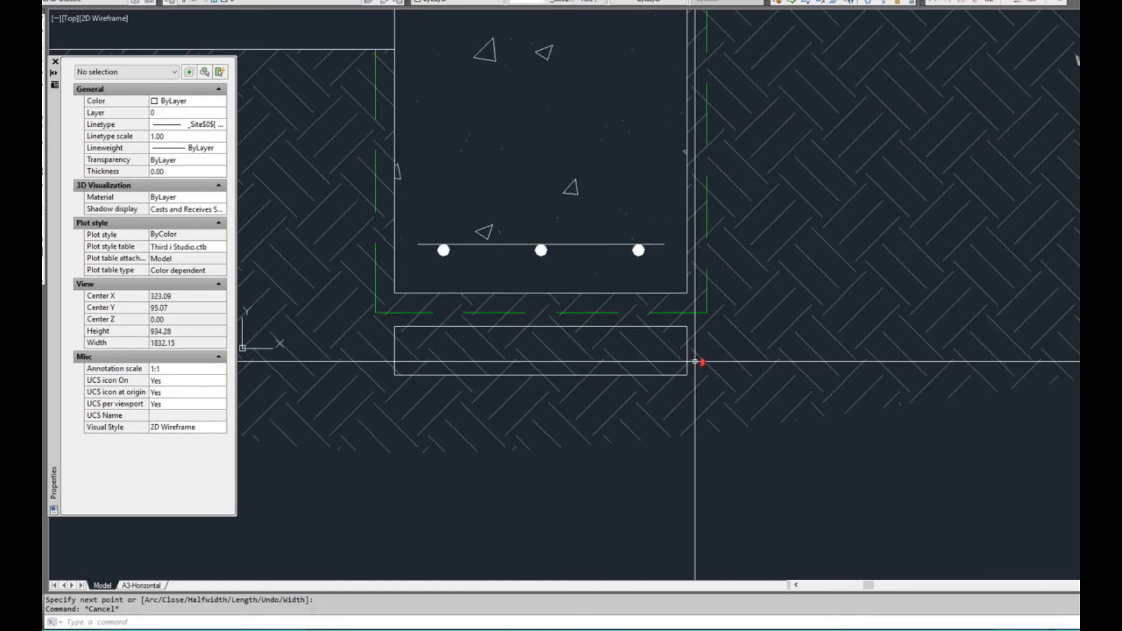
pyautogui.press('Escape')
pyautogui.press('Escape')
pyautogui.write('tr')
pyautogui.press('Return')
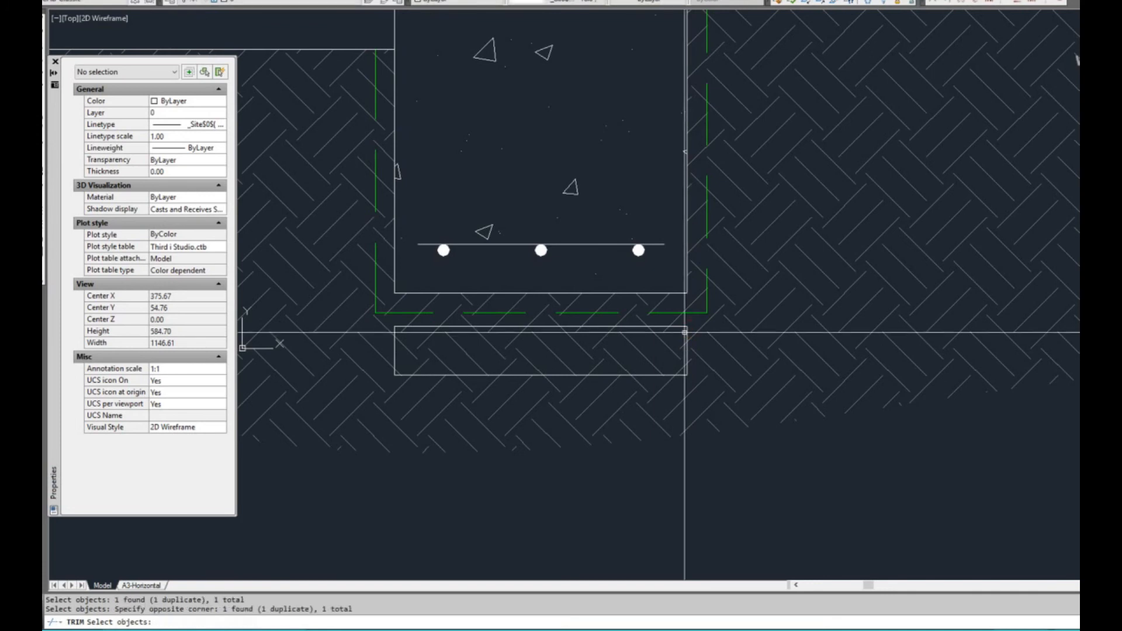
pyautogui.click(687, 333)
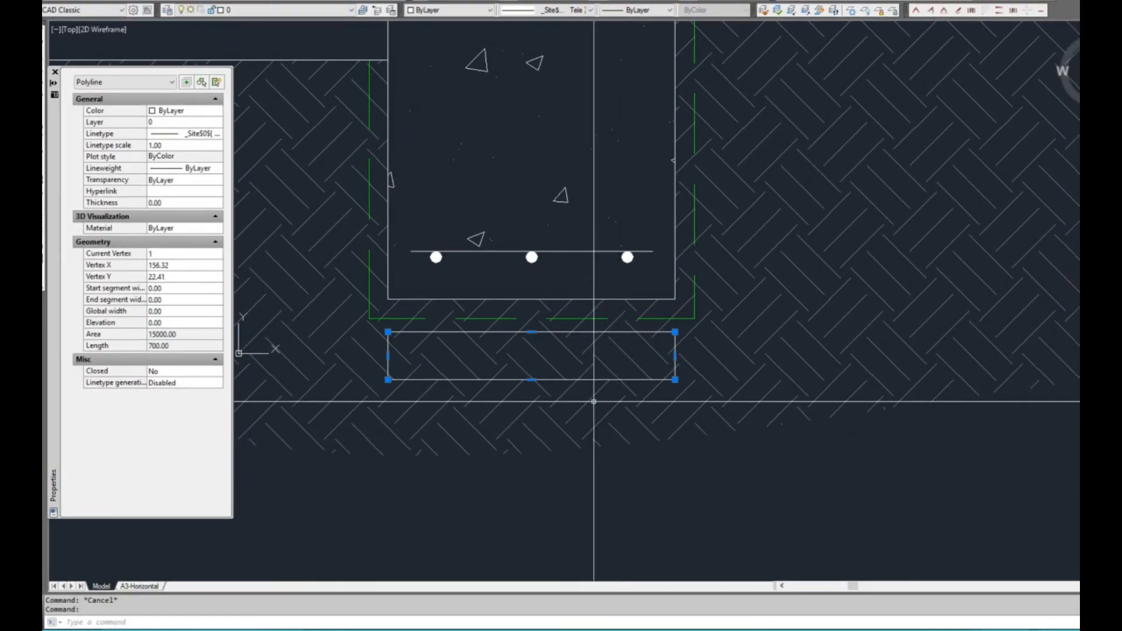
pyautogui.scroll(2, 449, 360)
pyautogui.press('Escape')
pyautogui.click(442, 314)
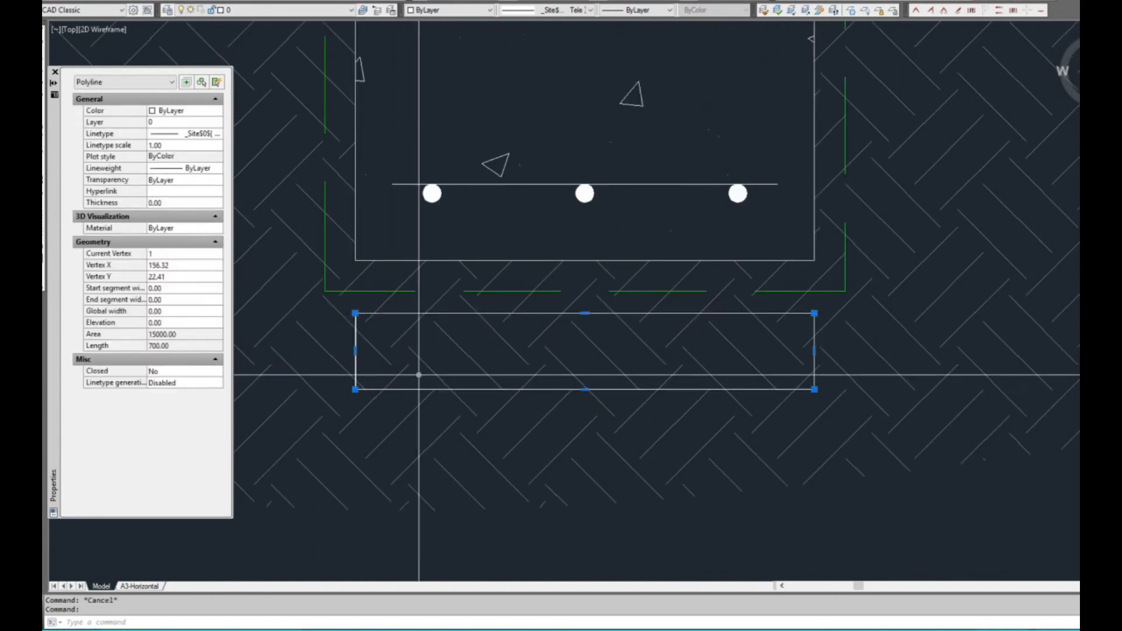
pyautogui.click(175, 371)
pyautogui.press('Escape')
pyautogui.write('tr')
pyautogui.press('Return')
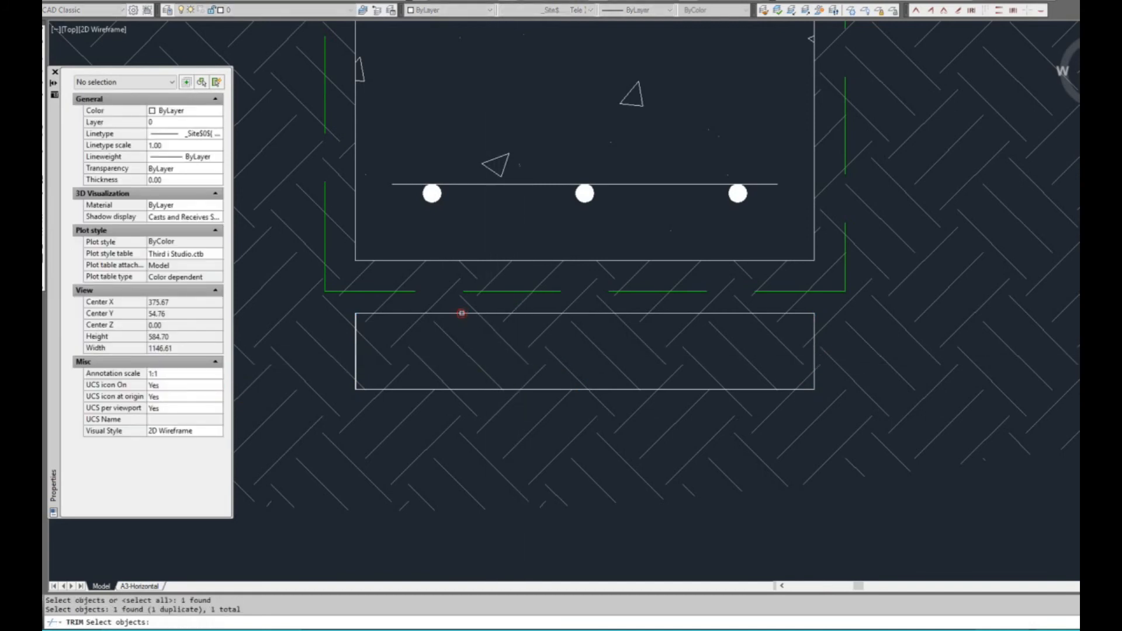
pyautogui.press('Escape')
pyautogui.press('Escape')
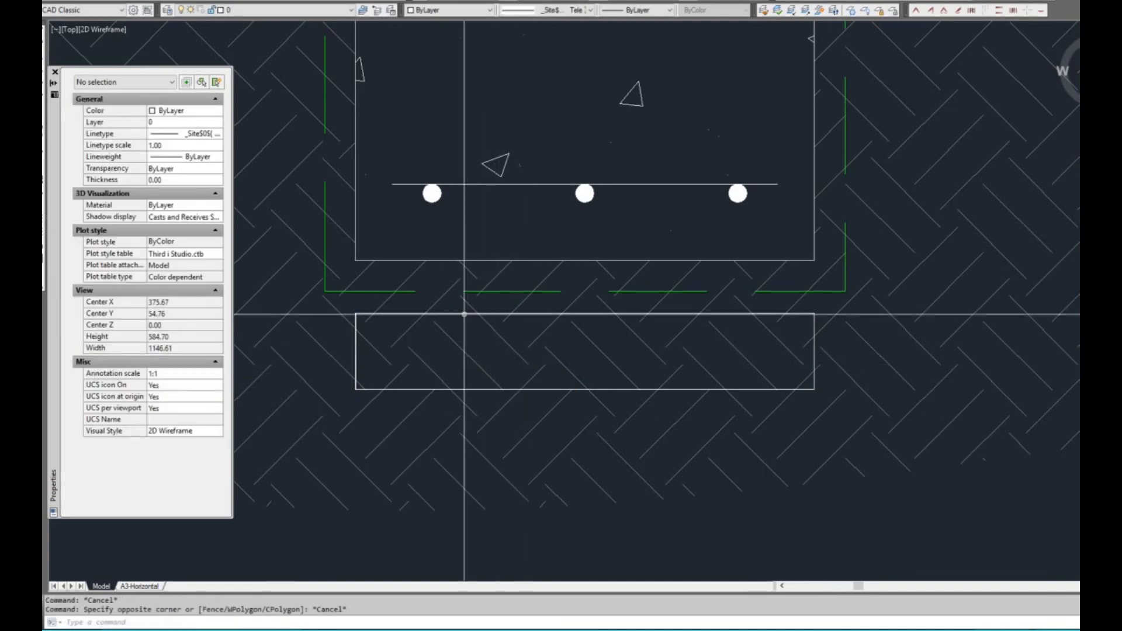
# Erase the open rectangular polyline and draw a closed rectangle as wide as the edge beam, slightly below the dashed outline
pyautogui.click(464, 314)
pyautogui.write('e')
pyautogui.press('Return')
pyautogui.write('rec')
pyautogui.press('Return')
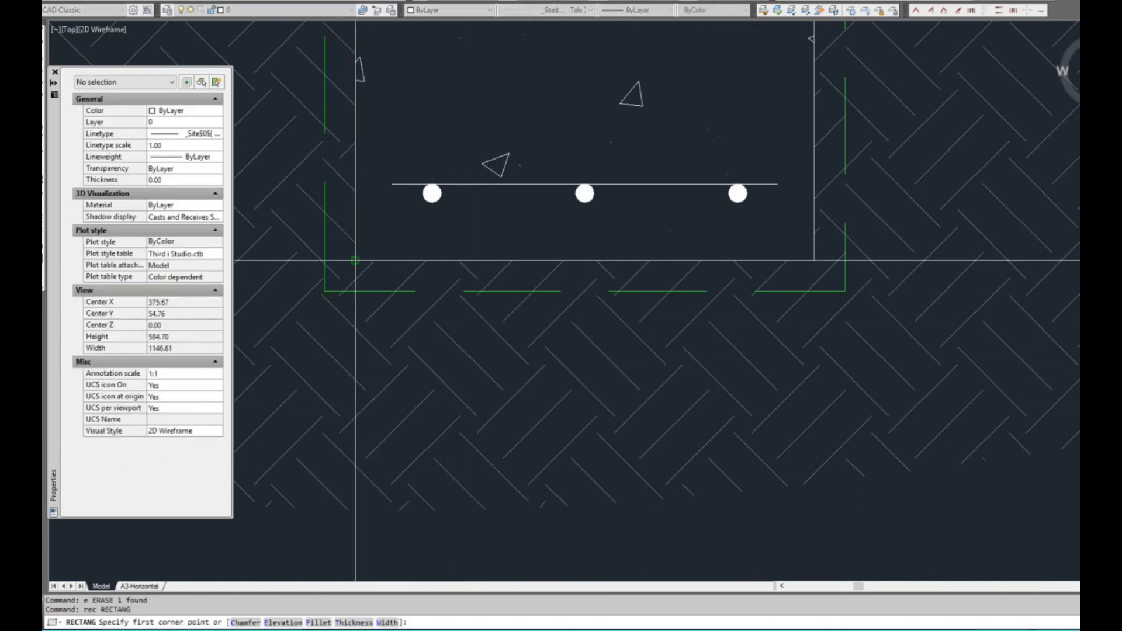
pyautogui.click(358, 324)
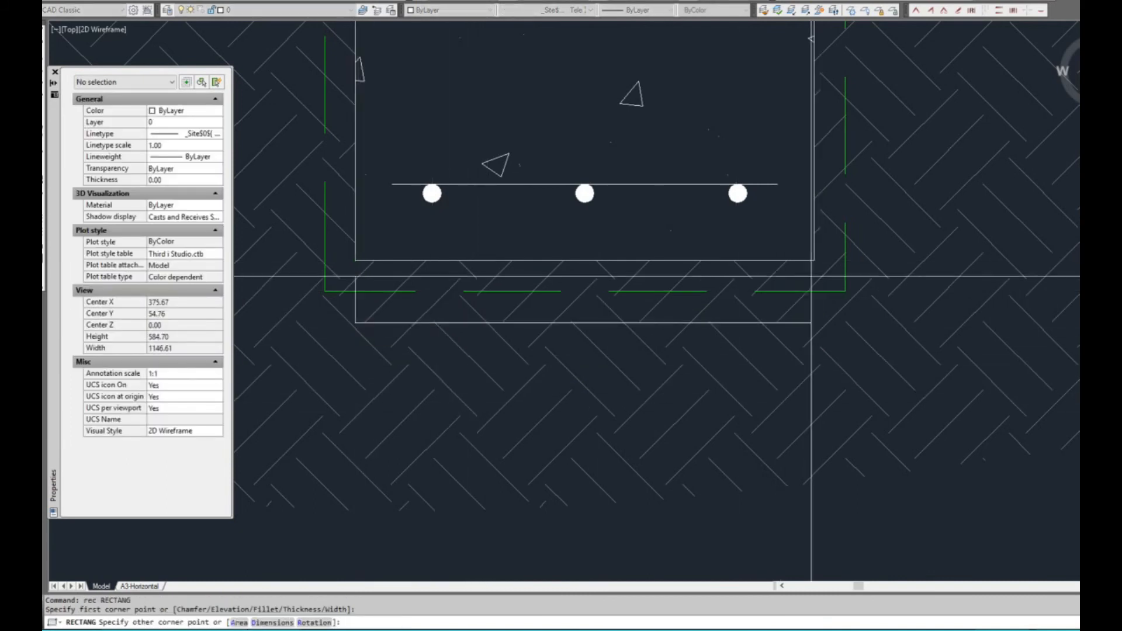
pyautogui.click(819, 402)
pyautogui.write('tr')
pyautogui.press('Return')
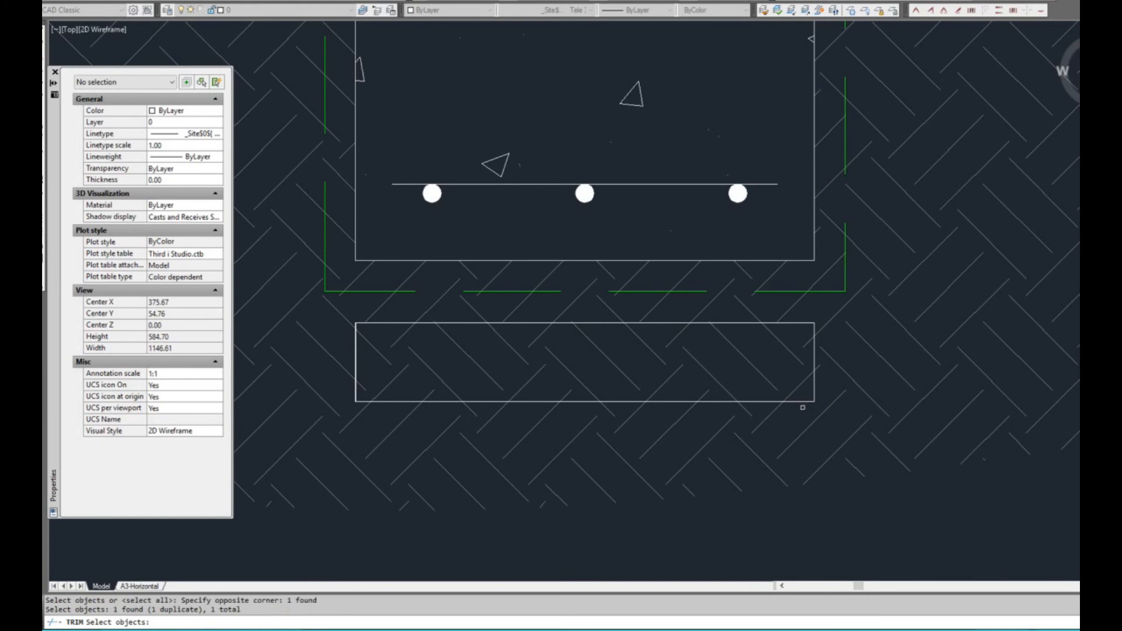
pyautogui.press('Escape')
pyautogui.scroll(-2, 805, 409)
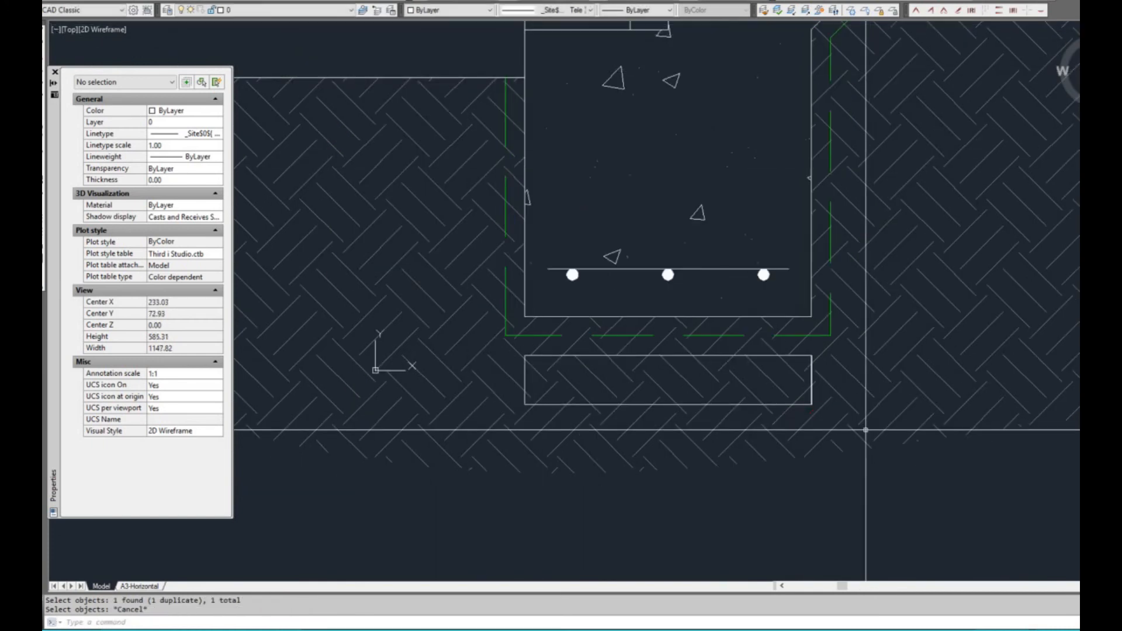
# Change the rectangle's linetype to ByLayer, deselect it, and set the current linetype for new objects to ByLayer
pyautogui.scroll(2, 811, 415)
pyautogui.click(813, 411)
pyautogui.click(804, 391)
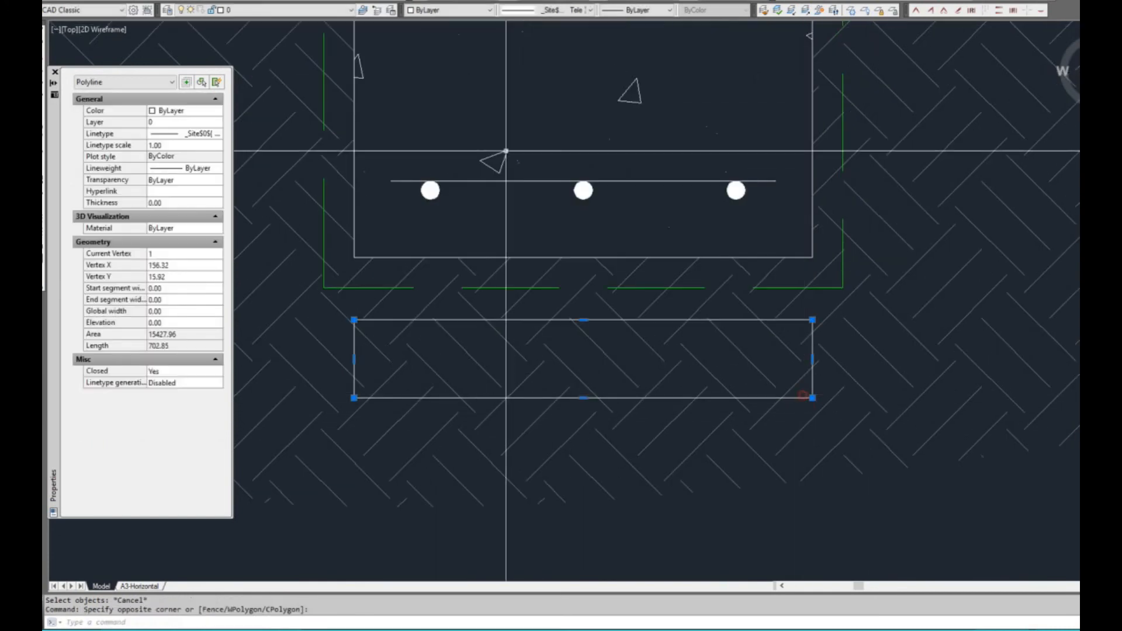
pyautogui.click(554, 11)
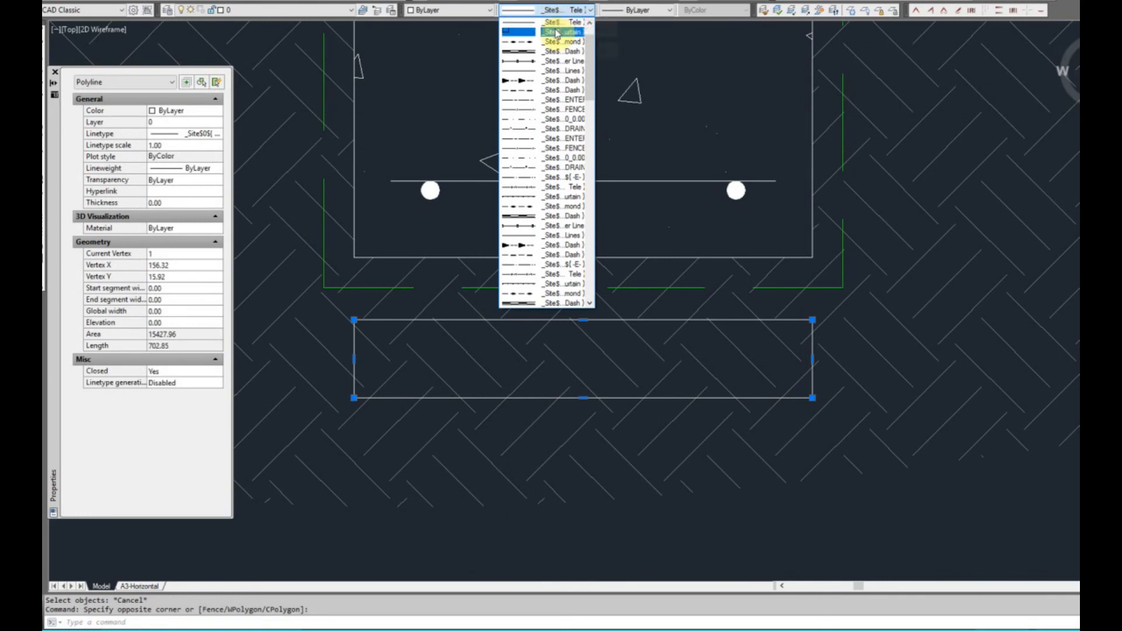
pyautogui.scroll(1, 589, 46)
pyautogui.click(570, 23)
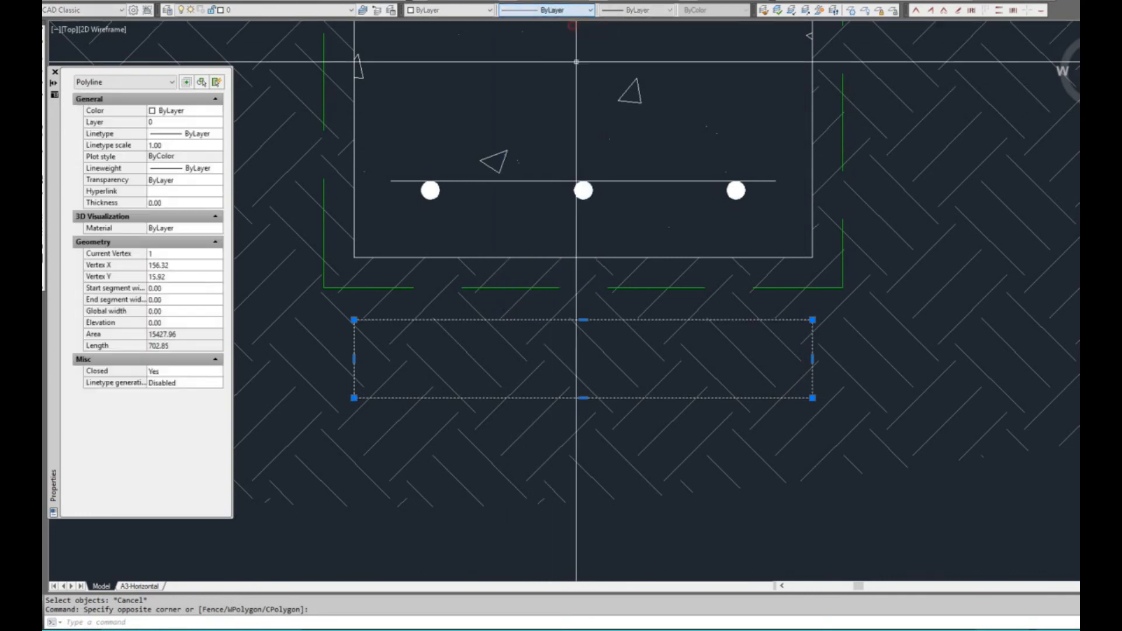
pyautogui.press('Escape')
pyautogui.click(517, 14)
pyautogui.scroll(1, 591, 36)
pyautogui.click(565, 22)
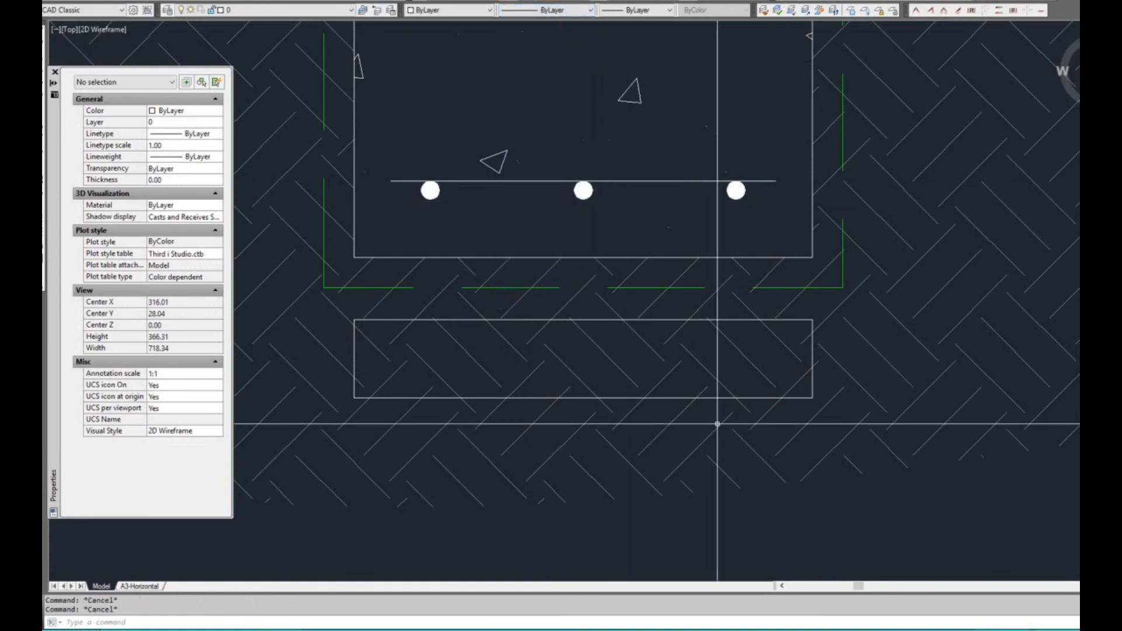
# Trim the EARTH hatch lines out of the rectangle beneath the edge beam, using the rectangle as the cutting edge
pyautogui.press('Return')
pyautogui.click(794, 387)
pyautogui.press('Return')
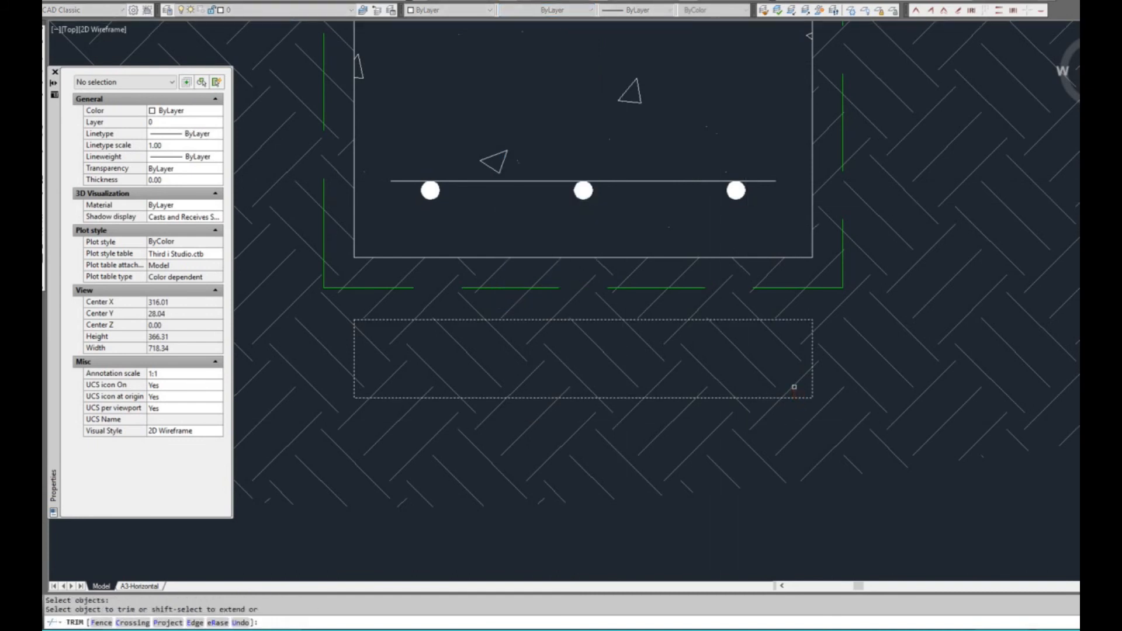
pyautogui.press('Escape')
pyautogui.scroll(-3, 787, 418)
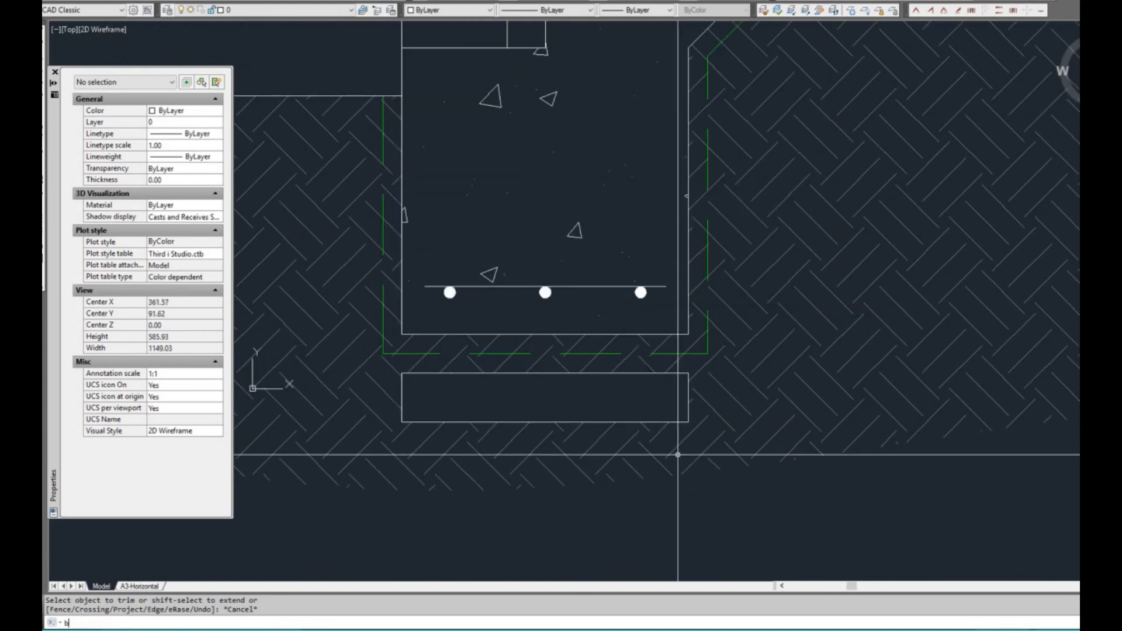
# Set up an AR-SAND hatch with the rectangle beneath the edge beam as its boundary and preview it
pyautogui.press('Return')
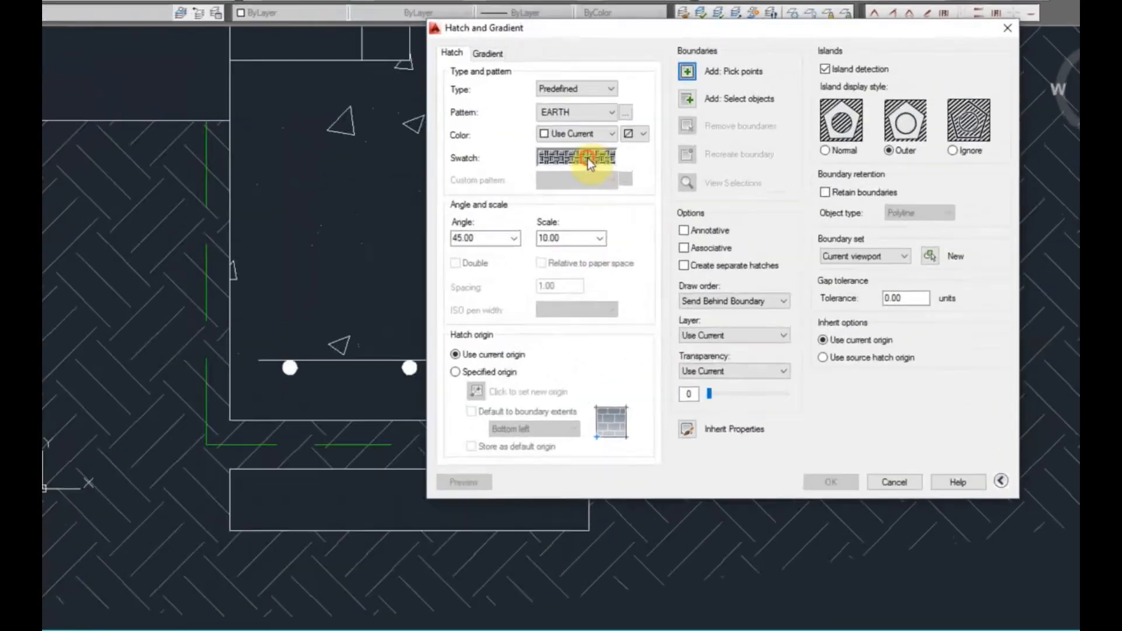
pyautogui.click(687, 127)
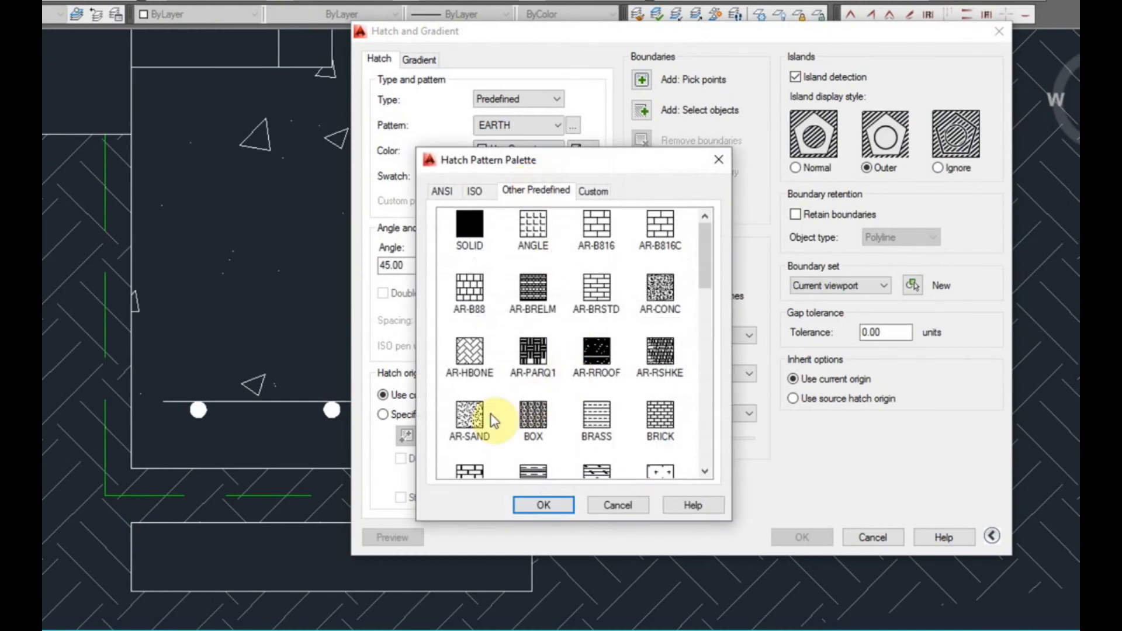
pyautogui.click(544, 505)
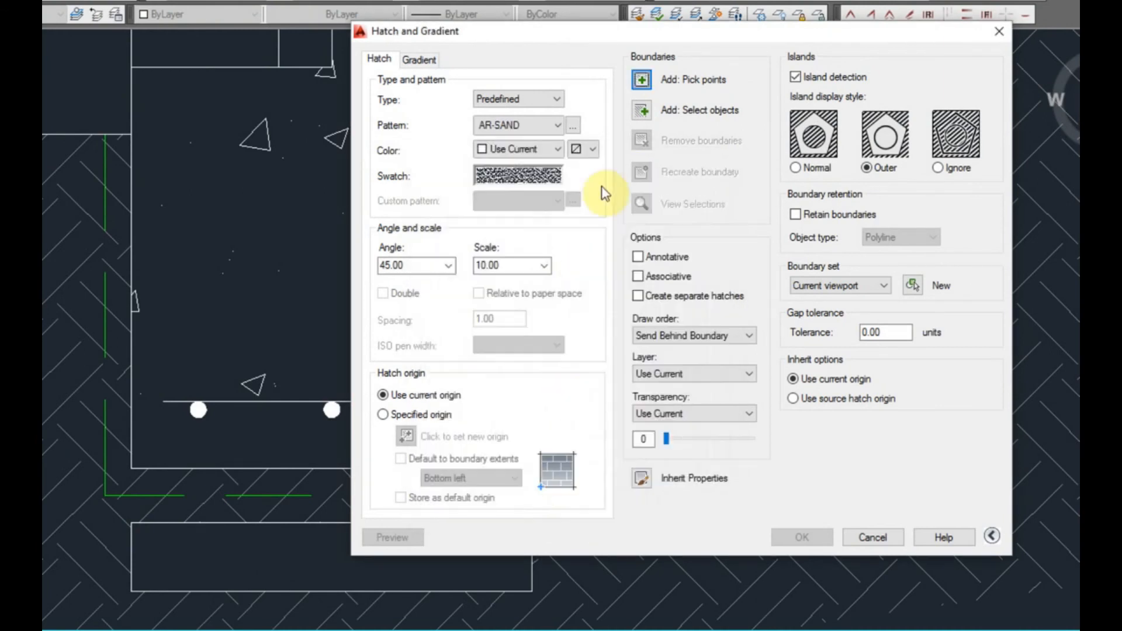
pyautogui.click(643, 110)
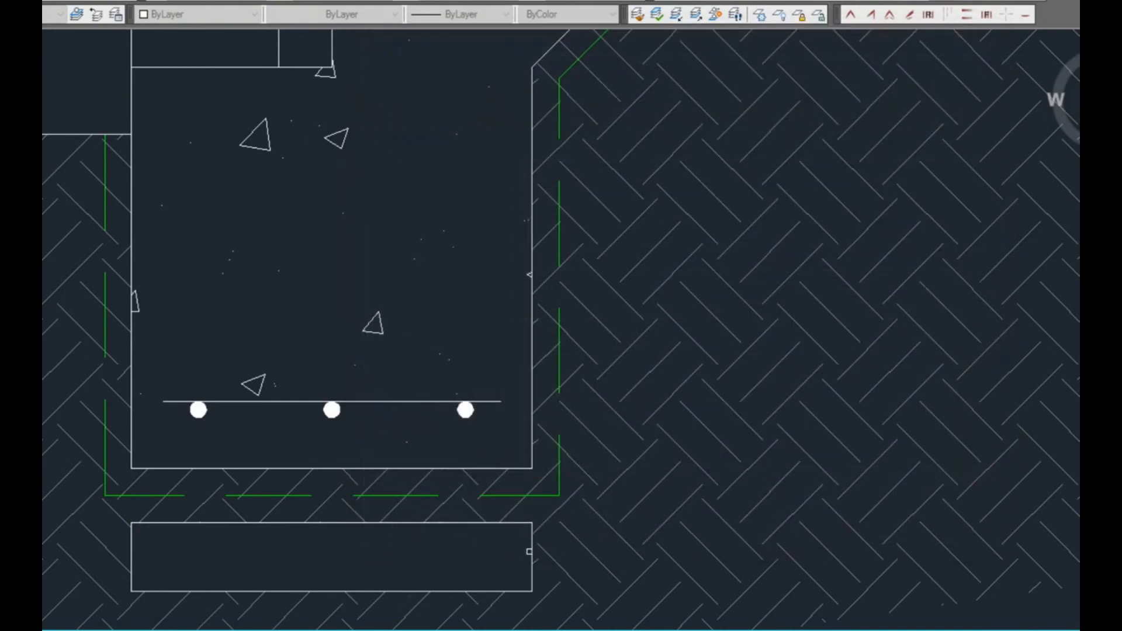
pyautogui.press('Return')
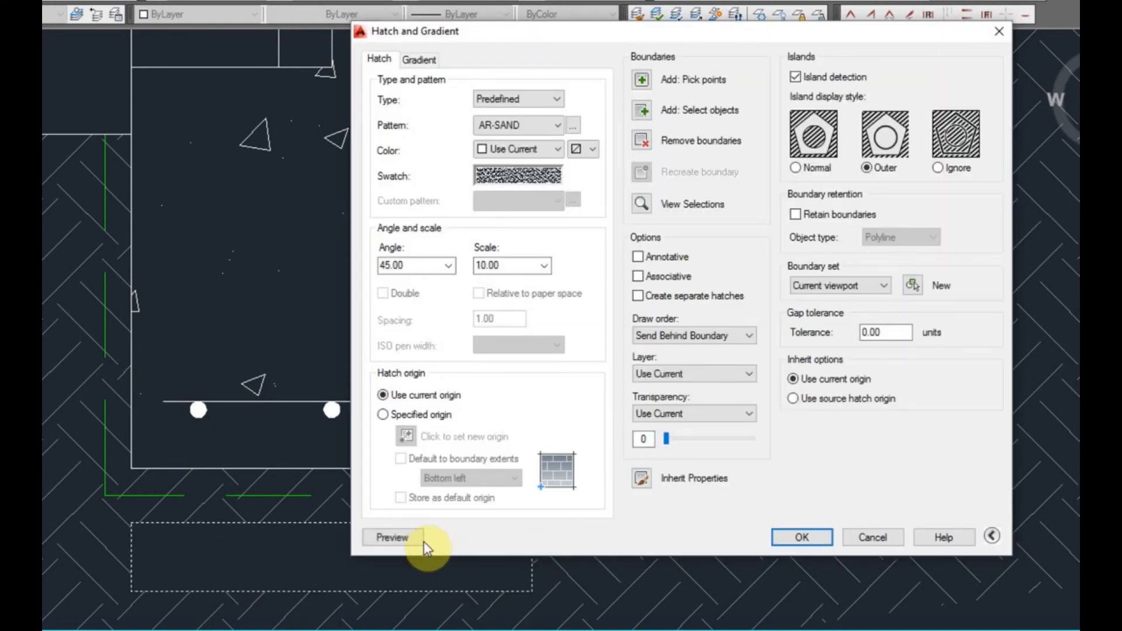
pyautogui.click(404, 535)
pyautogui.scroll(4, 333, 547)
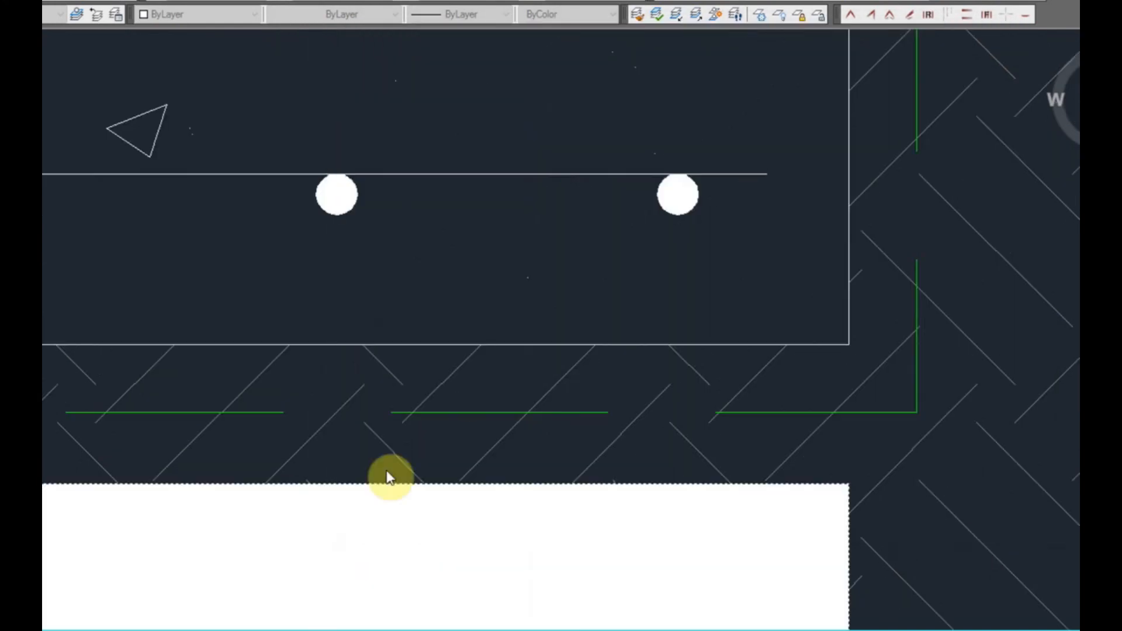
# Try different scales for the AR-SAND hatch, including 0.1 and 0.05, previewing each in the rectangle
pyautogui.press('Escape')
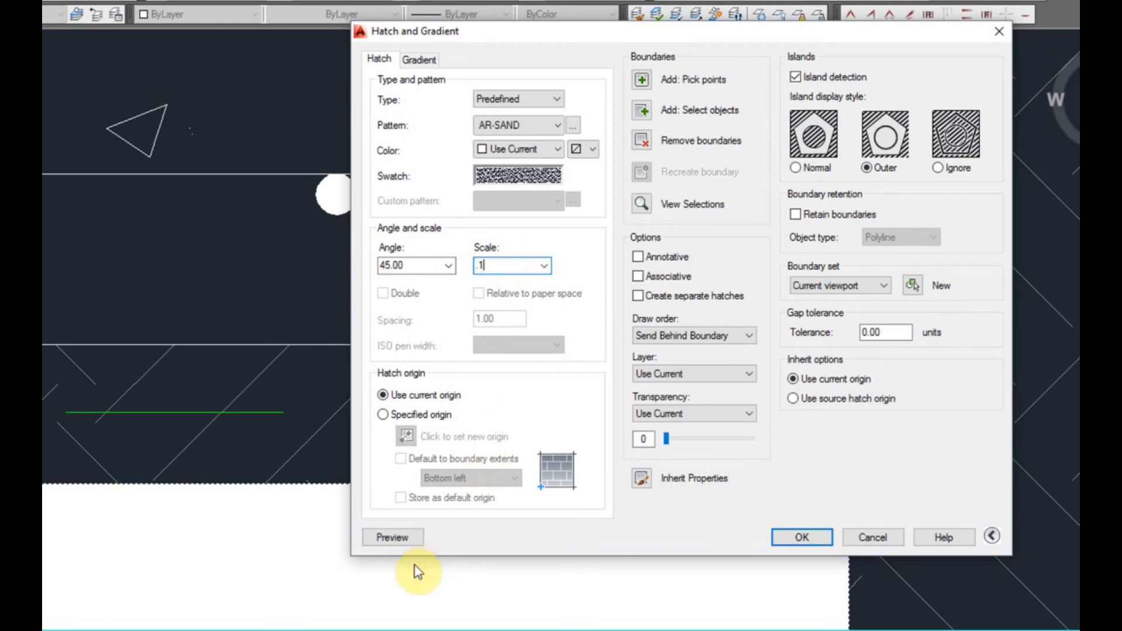
pyautogui.click(409, 538)
pyautogui.scroll(-4, 580, 413)
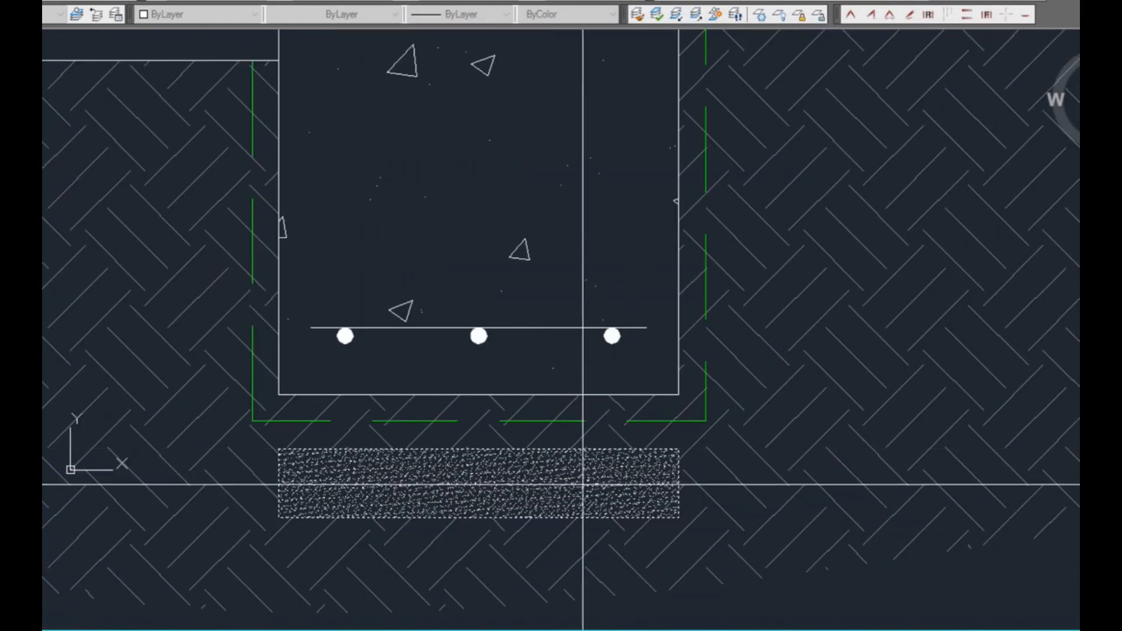
pyautogui.scroll(2, 581, 470)
pyautogui.press('Escape')
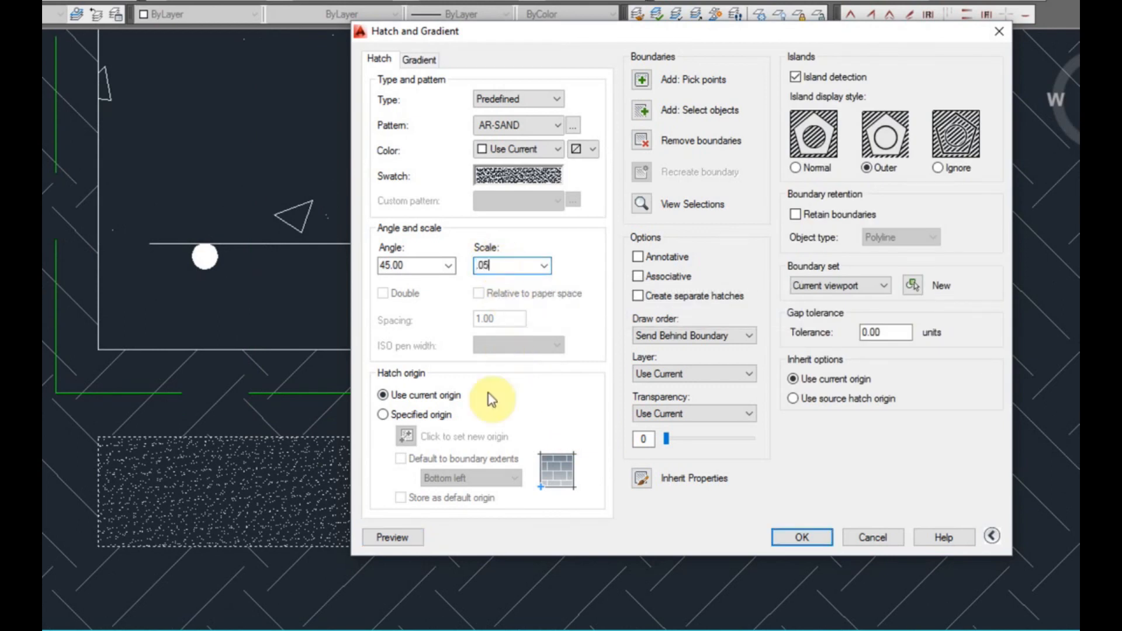
pyautogui.click(422, 537)
pyautogui.press('Escape')
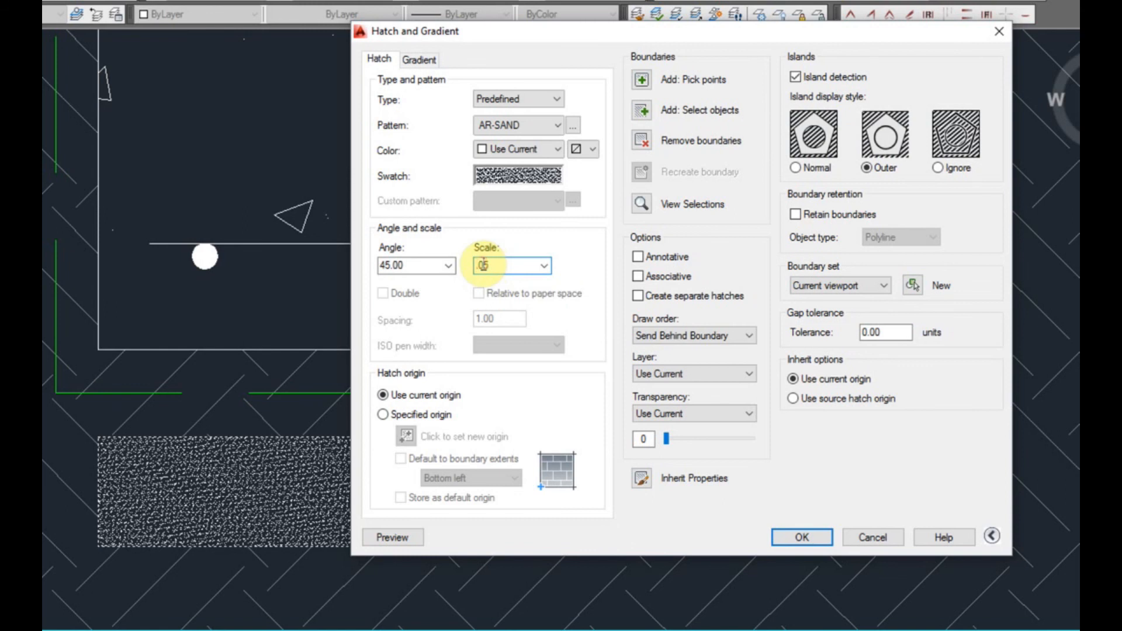
pyautogui.click(422, 537)
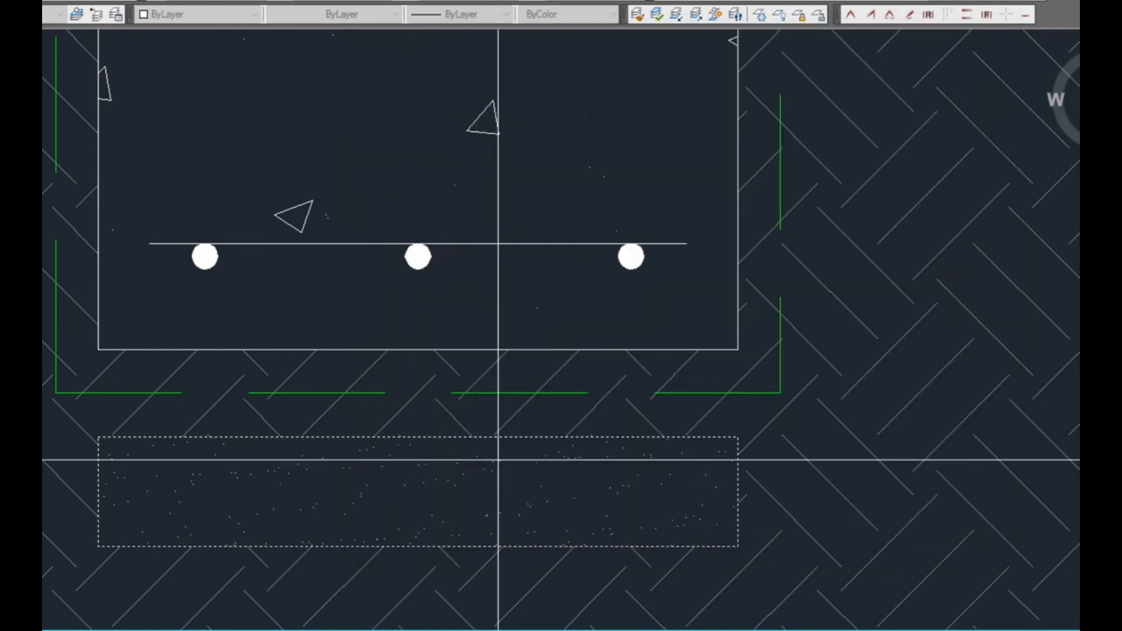
pyautogui.press('Escape')
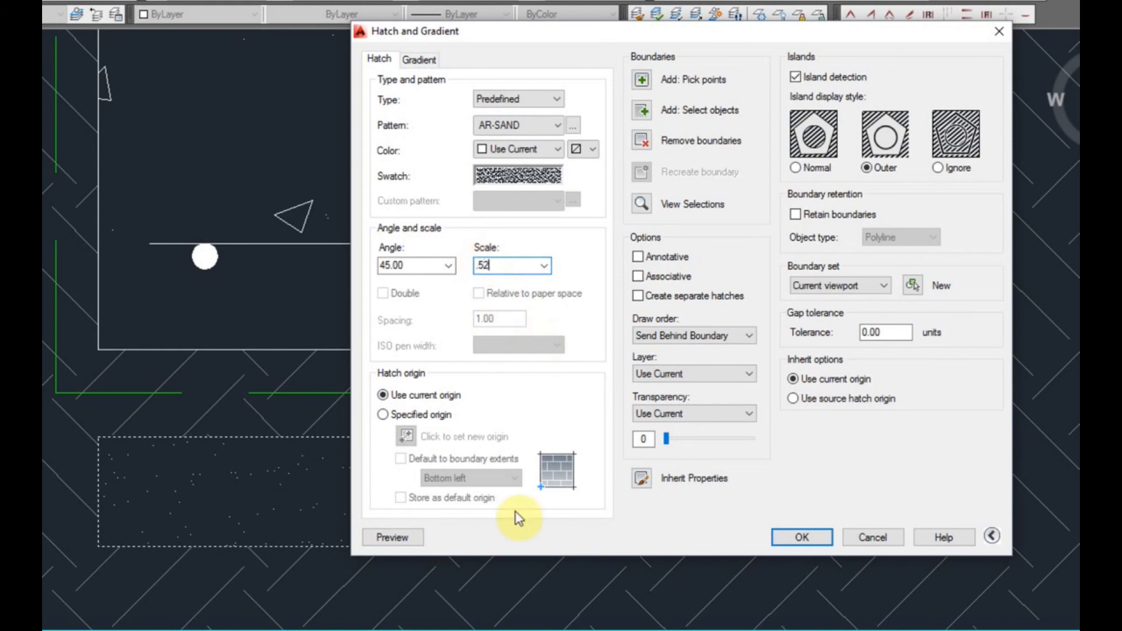
# Set the AR-SAND hatch scale to 0.25 and preview it in the rectangle
pyautogui.press('BackSpace')
pyautogui.press('BackSpace')
pyautogui.write('25')
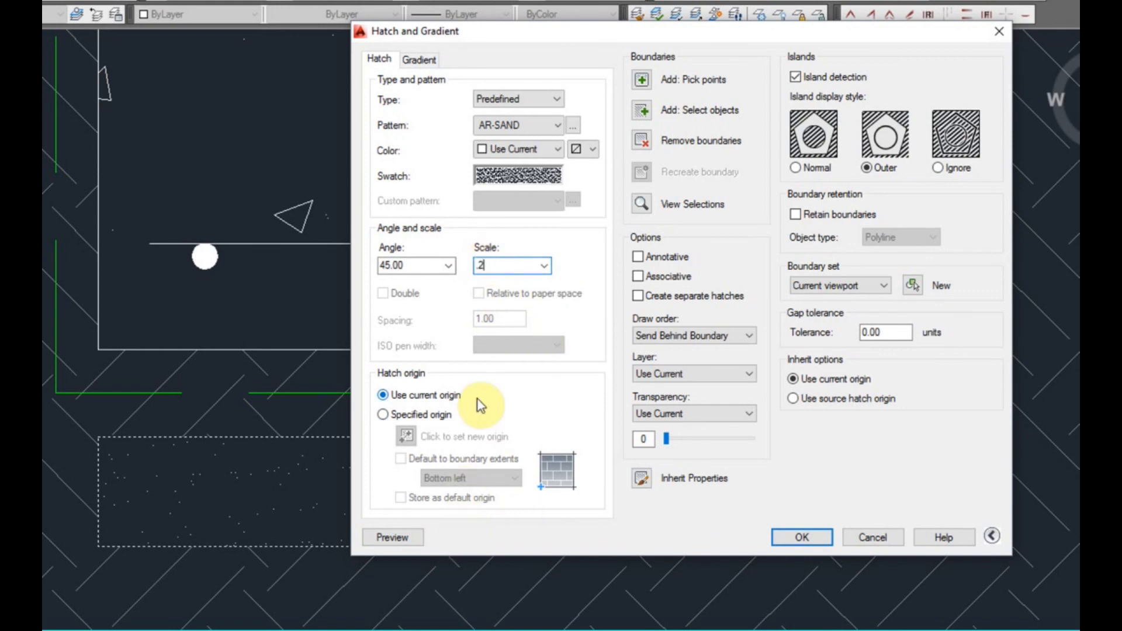
pyautogui.click(381, 538)
pyautogui.scroll(-2, 488, 460)
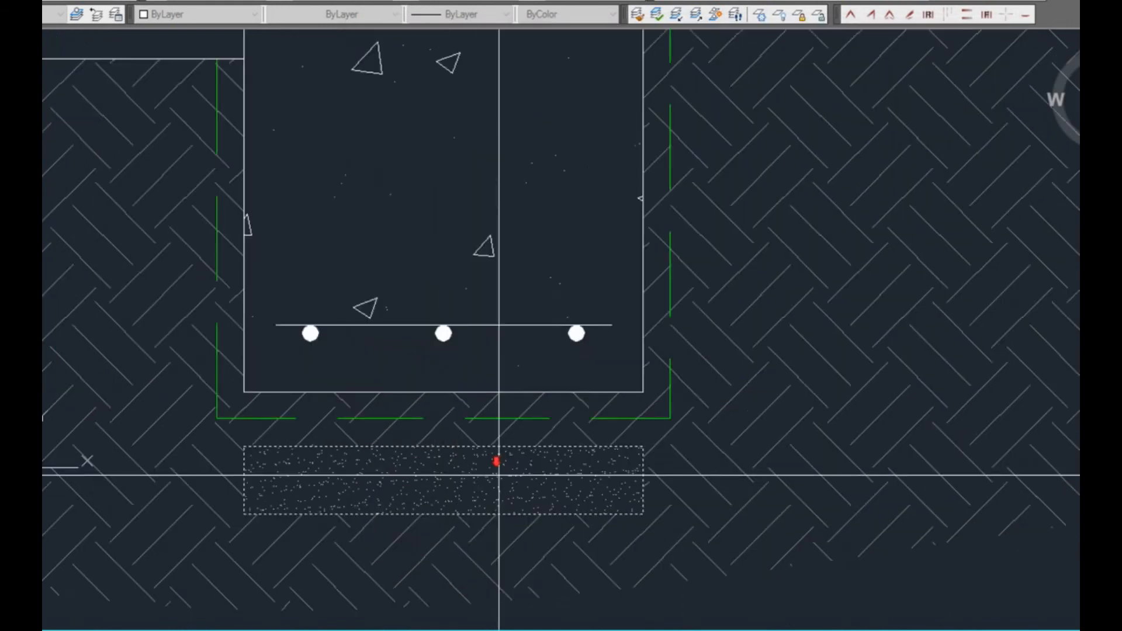
pyautogui.moveTo(556, 509); pyautogui.dragTo(415, 573, button='middle')
pyautogui.moveTo(410, 523); pyautogui.dragTo(366, 561, button='middle')
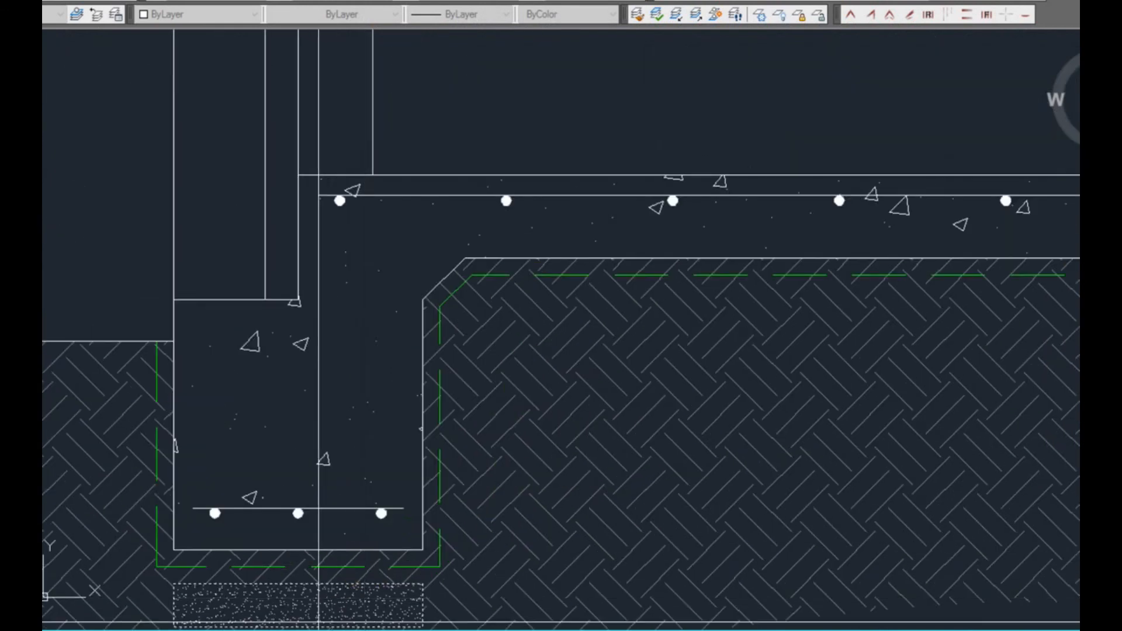
pyautogui.scroll(2, 316, 623)
pyautogui.click(326, 618)
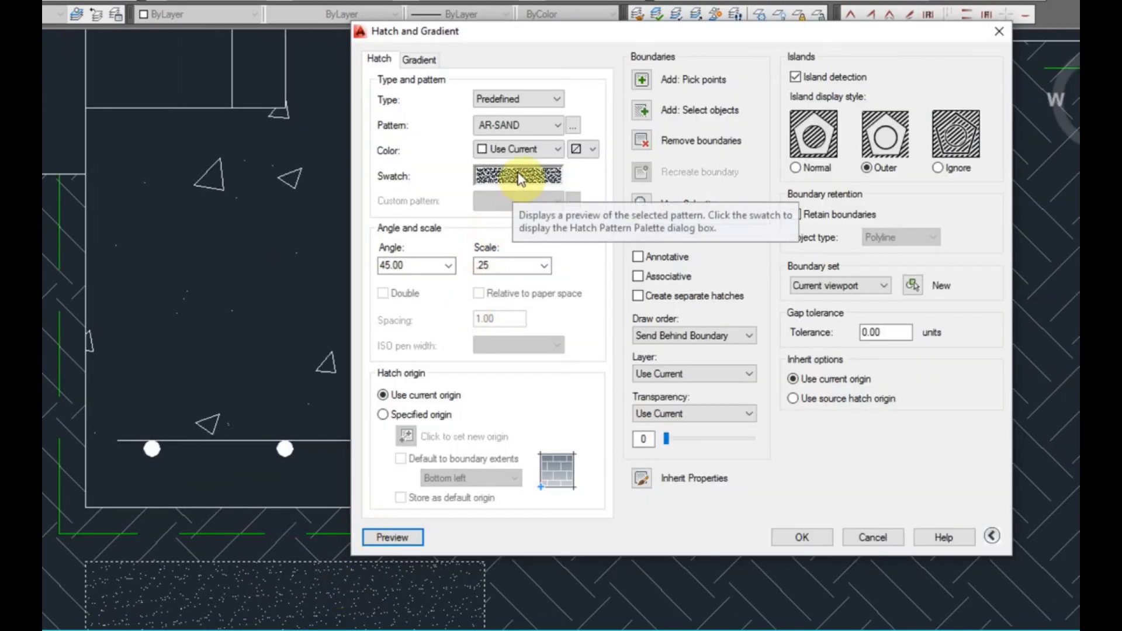
# Switch the hatch for the rectangle beneath the edge beam to the ANSI31 pattern and preview it
pyautogui.click(514, 171)
pyautogui.click(443, 191)
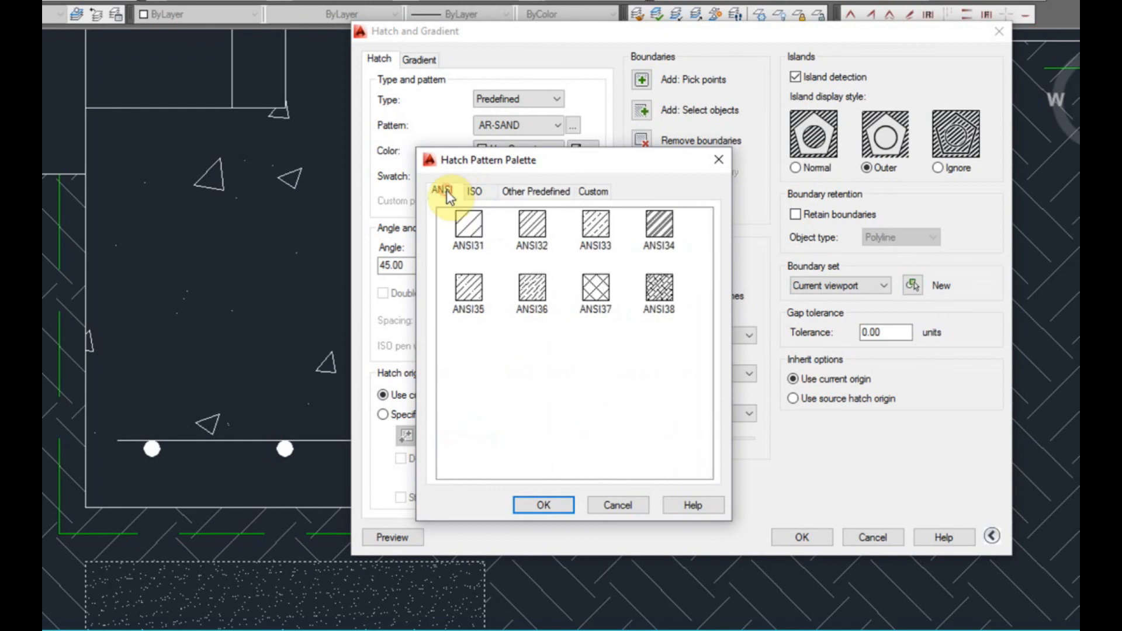
pyautogui.doubleClick(468, 225)
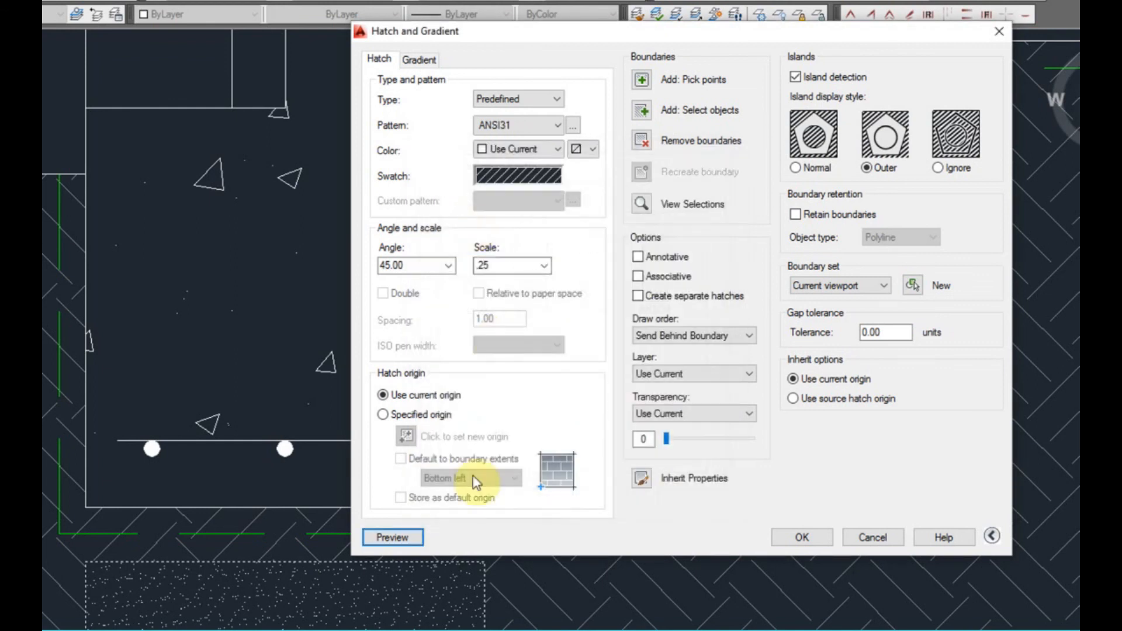
pyautogui.click(396, 549)
pyautogui.scroll(2, 254, 607)
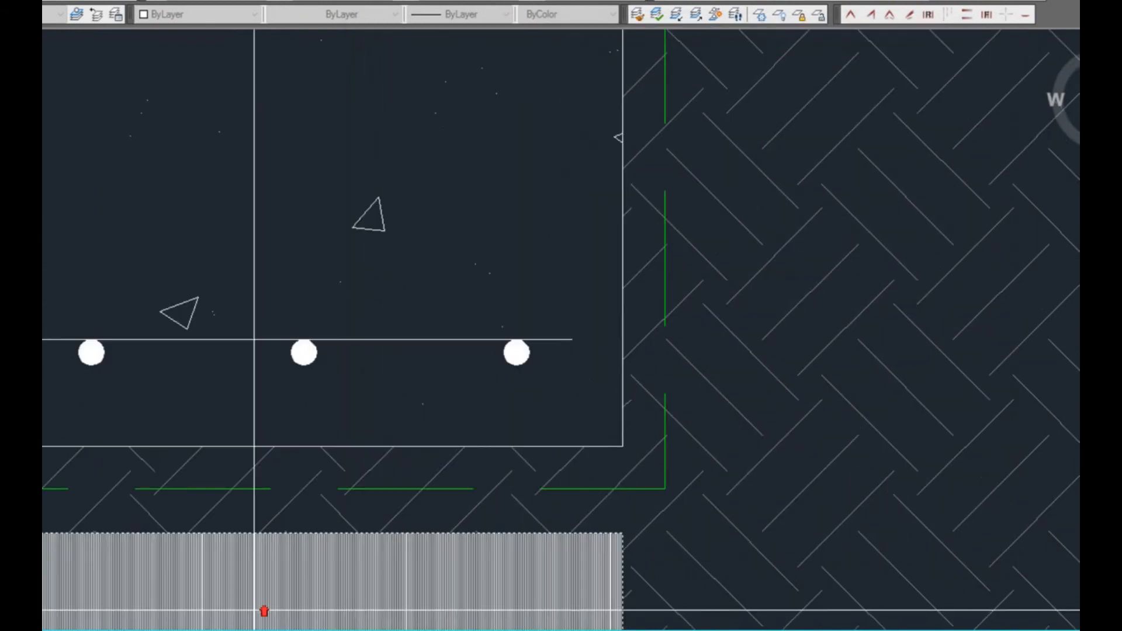
pyautogui.scroll(2, 191, 599)
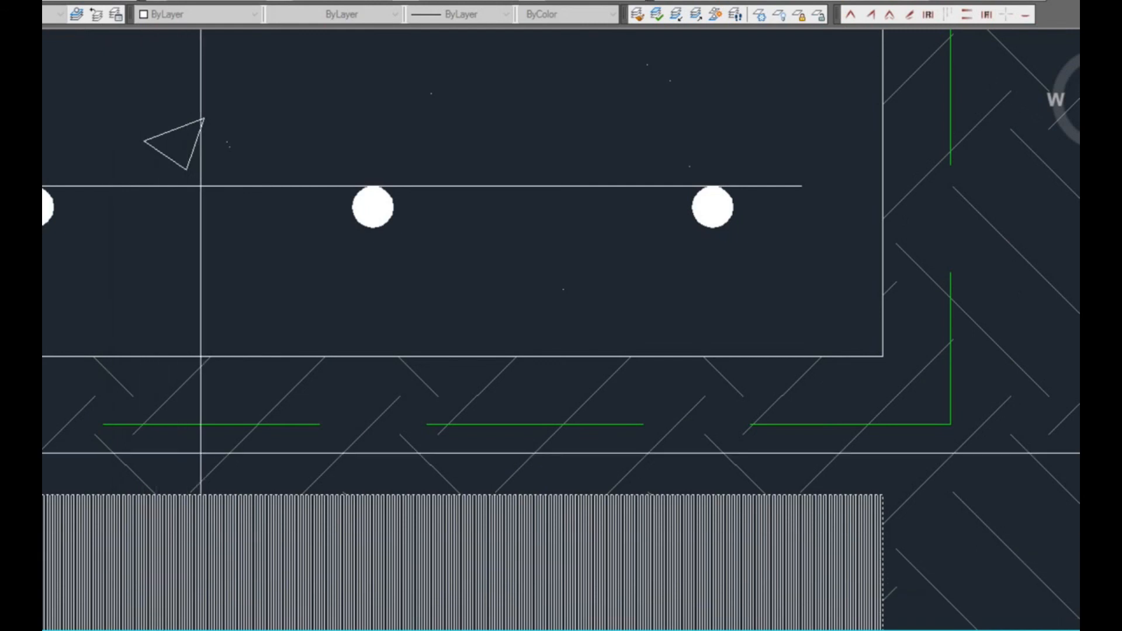
pyautogui.press('Escape')
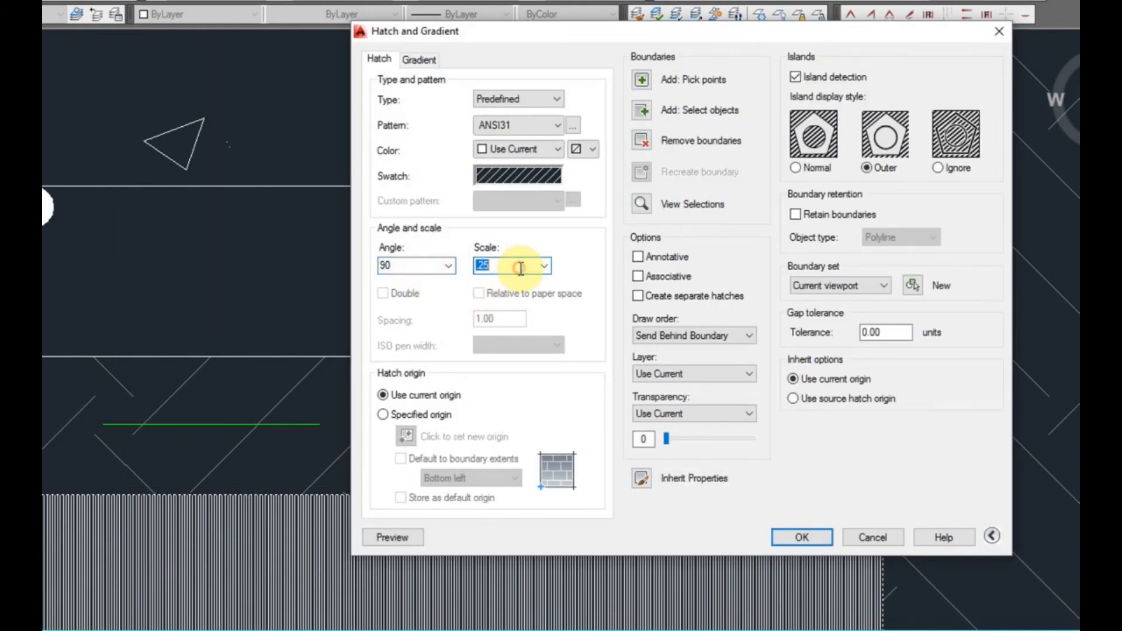
# Set the ANSI31 hatch angle to 90, preview it at scale 1, and apply it to the rectangle at scale 4
pyautogui.click(397, 538)
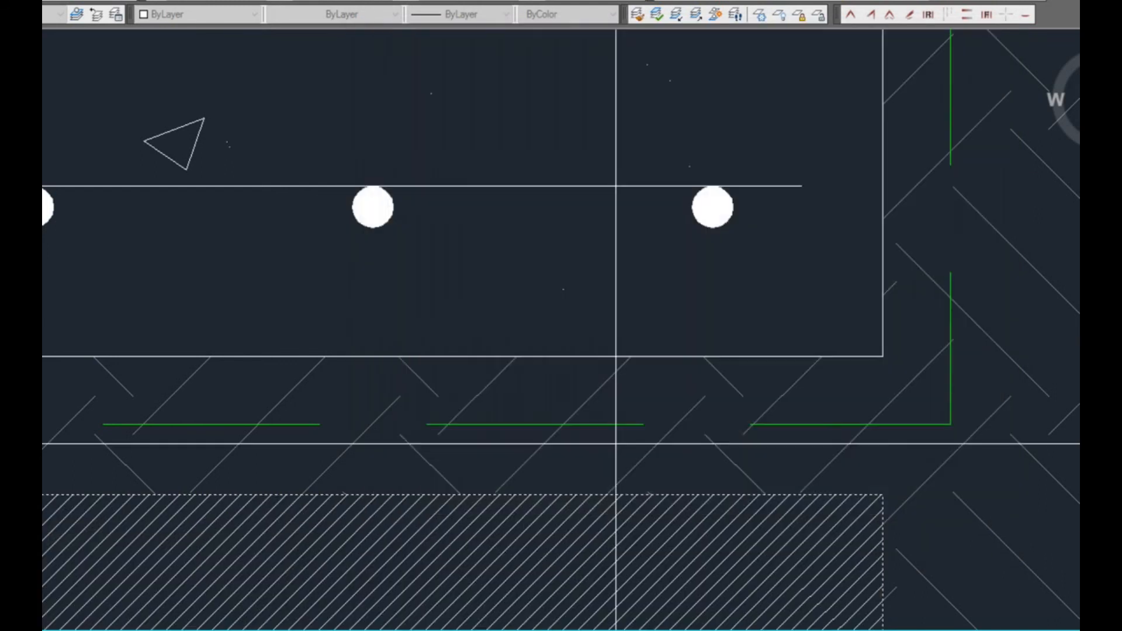
pyautogui.scroll(-5, 644, 469)
pyautogui.scroll(2, 677, 495)
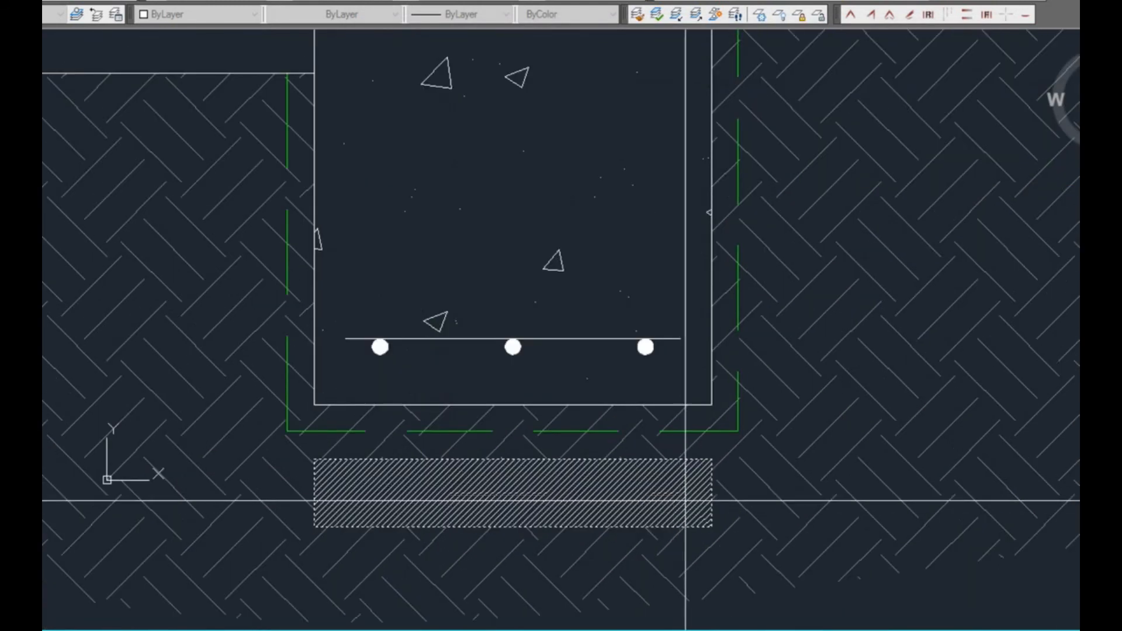
pyautogui.press('Escape')
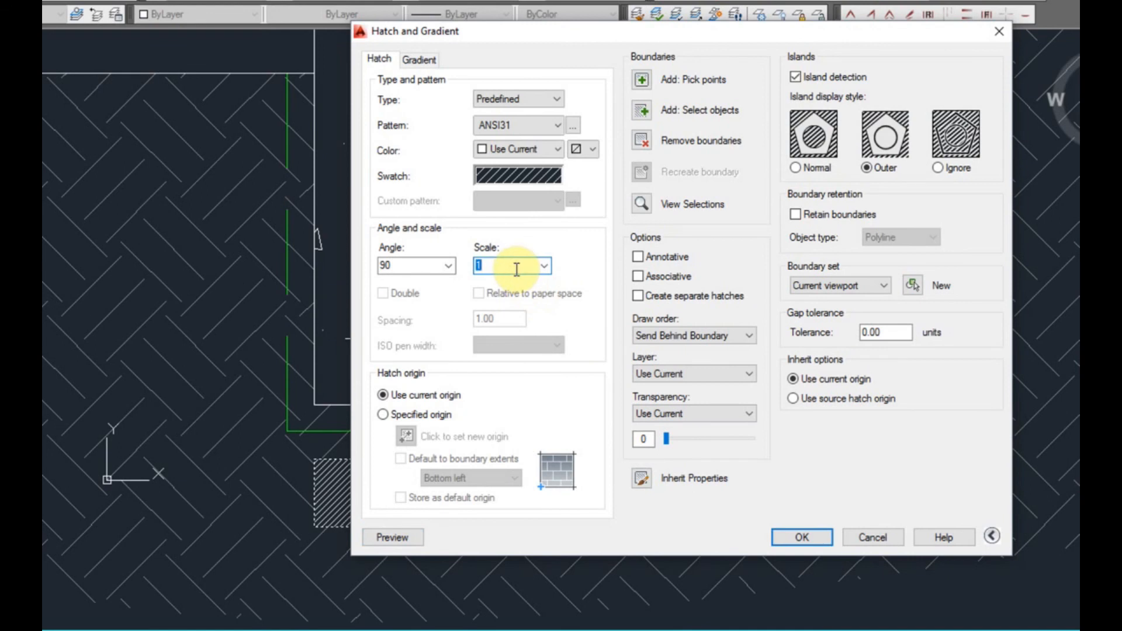
pyautogui.click(397, 537)
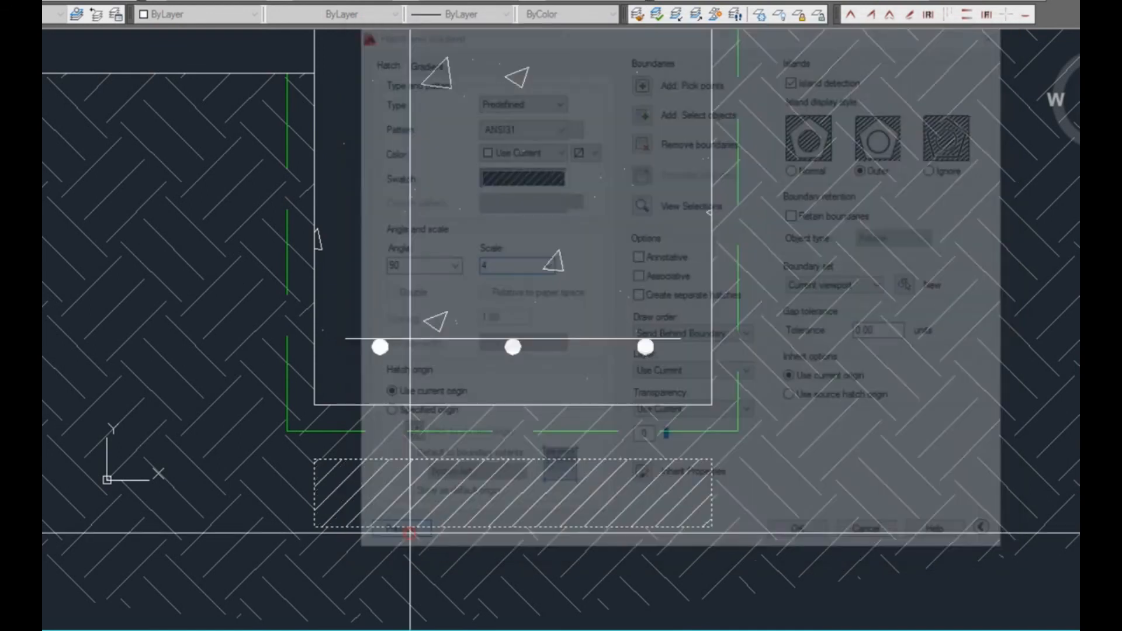
pyautogui.press('Escape')
pyautogui.click(809, 538)
# Examine the hatched rectangle beneath the edge beam and the neighbouring beams and earth hatching along the slab section
pyautogui.scroll(-6, 692, 556)
pyautogui.moveTo(719, 575)
pyautogui.mouseDown(button='middle')
pyautogui.moveTo(374, 559)
pyautogui.moveTo(300, 532)
pyautogui.mouseUp(button='middle')
pyautogui.scroll(2, 323, 512)
pyautogui.scroll(-2, 262, 542)
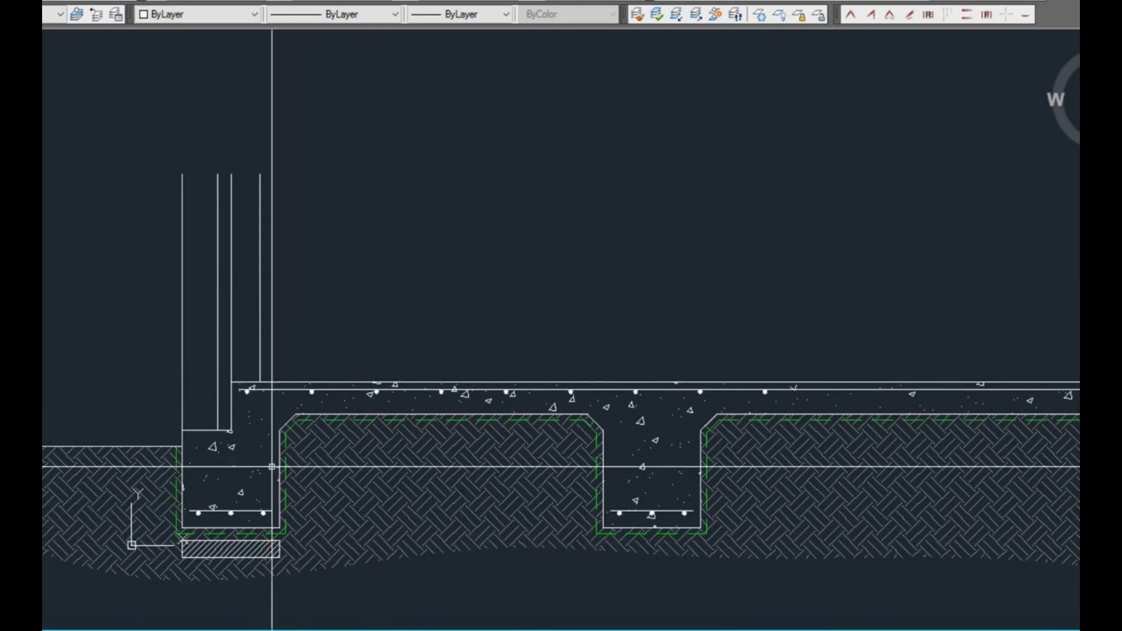
pyautogui.scroll(6, 218, 544)
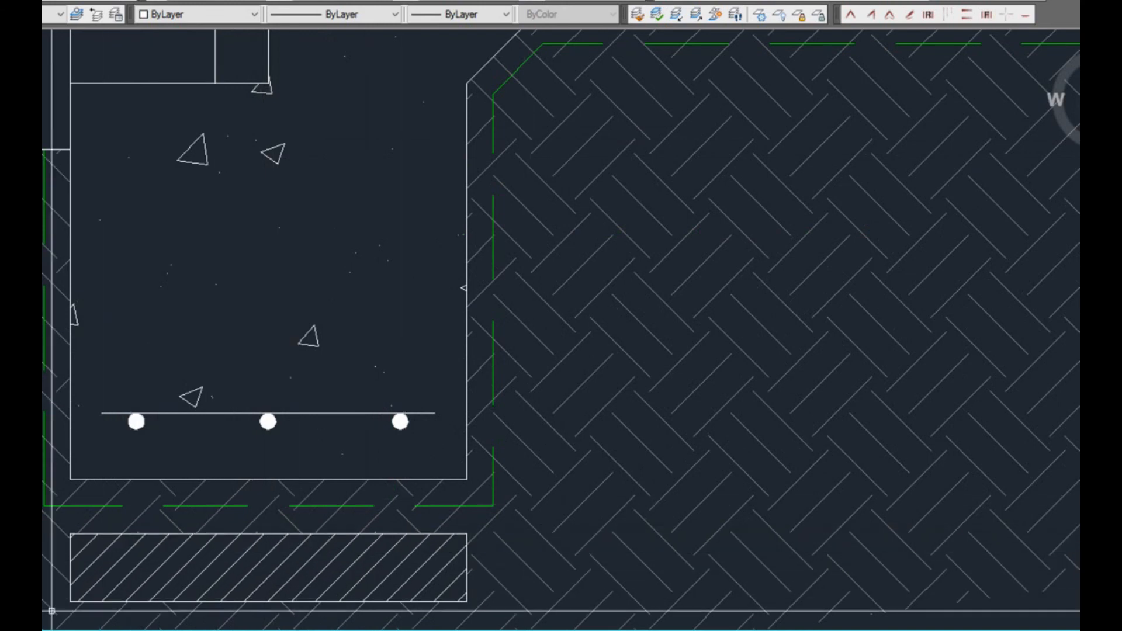
pyautogui.scroll(-4, 589, 551)
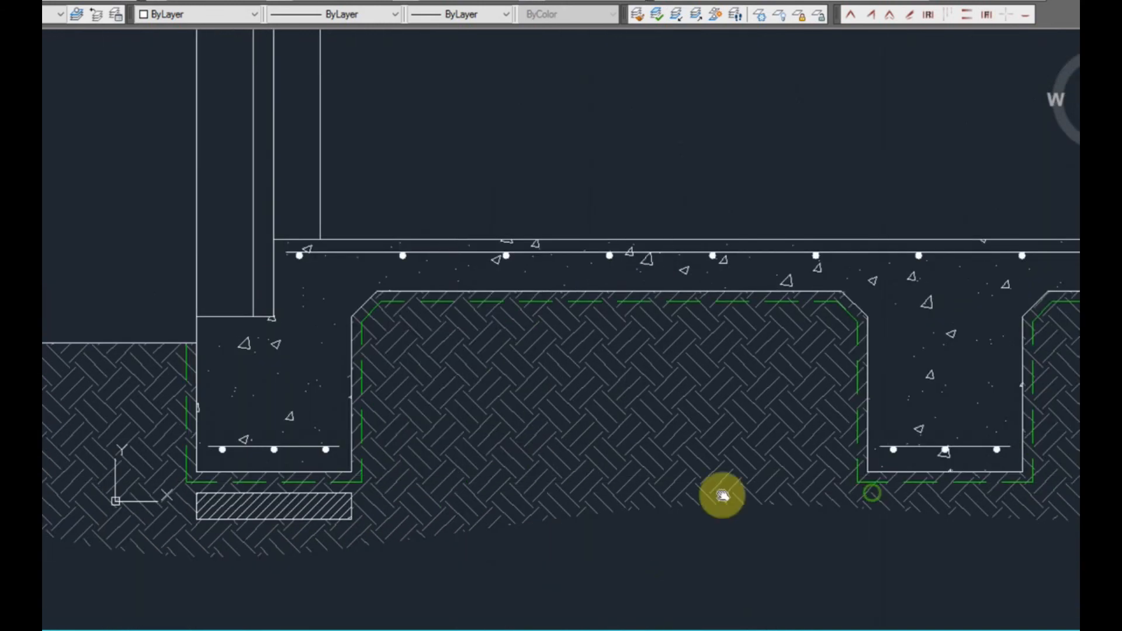
pyautogui.moveTo(871, 493); pyautogui.dragTo(501, 520, button='middle')
pyautogui.moveTo(1072, 514)
pyautogui.mouseDown(button='middle')
pyautogui.moveTo(704, 468)
pyautogui.moveTo(1061, 451)
pyautogui.mouseUp(button='middle')
pyautogui.moveTo(349, 513); pyautogui.dragTo(830, 462, button='middle')
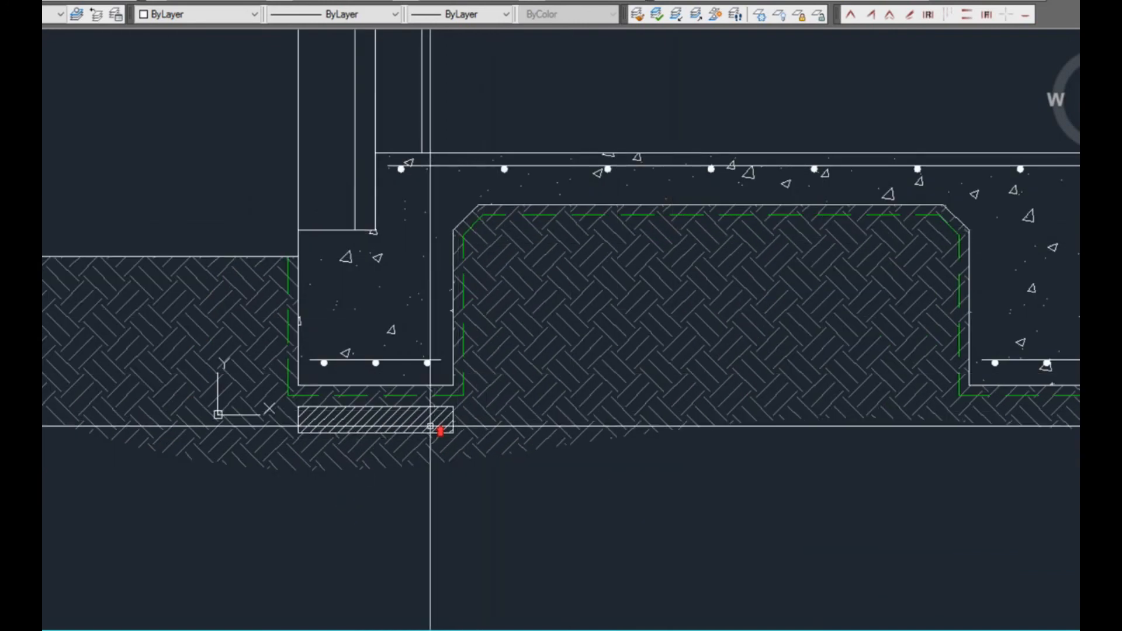
# Trace the slab's underside between the edge beam and the next beam with a polyline, including both chamfers
pyautogui.scroll(4, 439, 431)
pyautogui.moveTo(446, 401); pyautogui.dragTo(338, 609, button='middle')
pyautogui.moveTo(383, 346); pyautogui.dragTo(272, 500, button='middle')
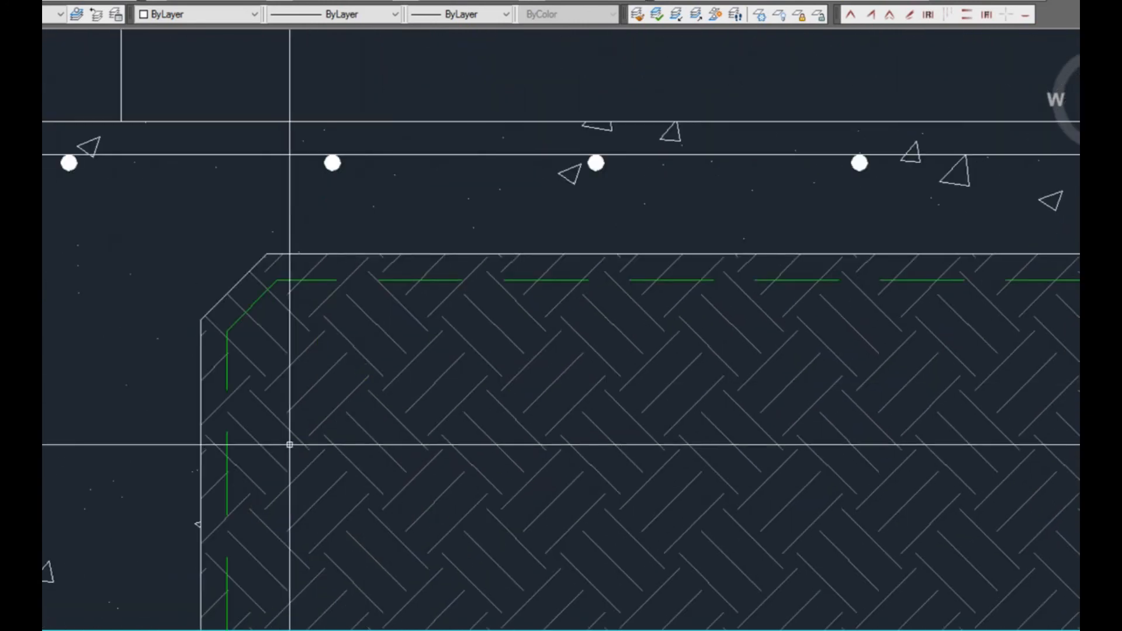
pyautogui.moveTo(284, 299); pyautogui.dragTo(464, 331, button='middle')
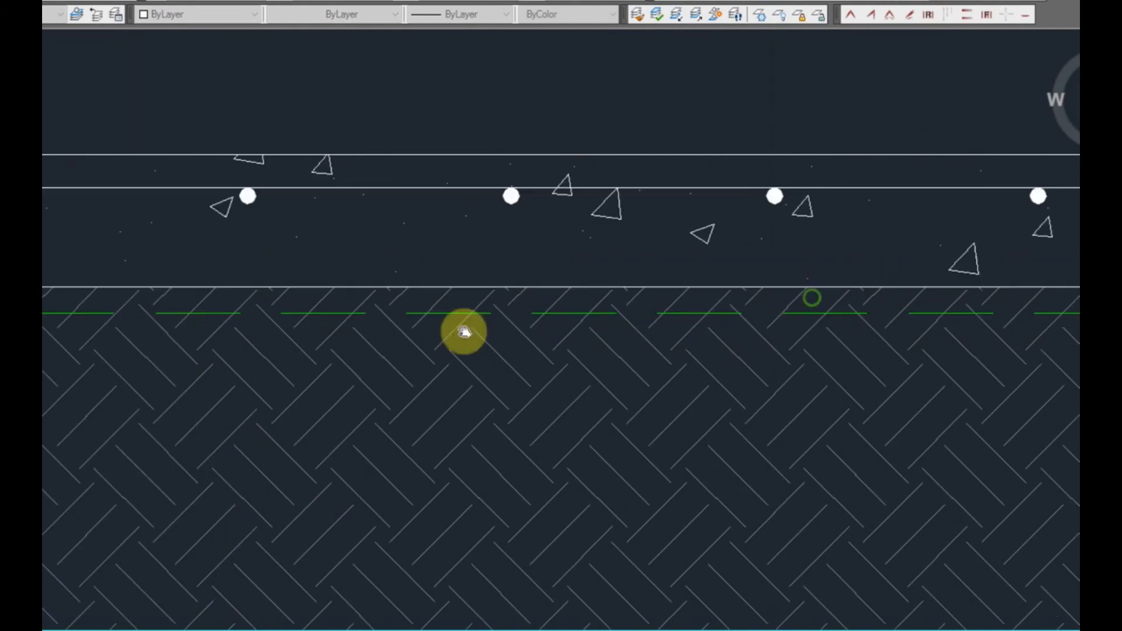
pyautogui.moveTo(582, 396); pyautogui.dragTo(309, 427, button='middle')
pyautogui.click(832, 323)
pyautogui.click(898, 386)
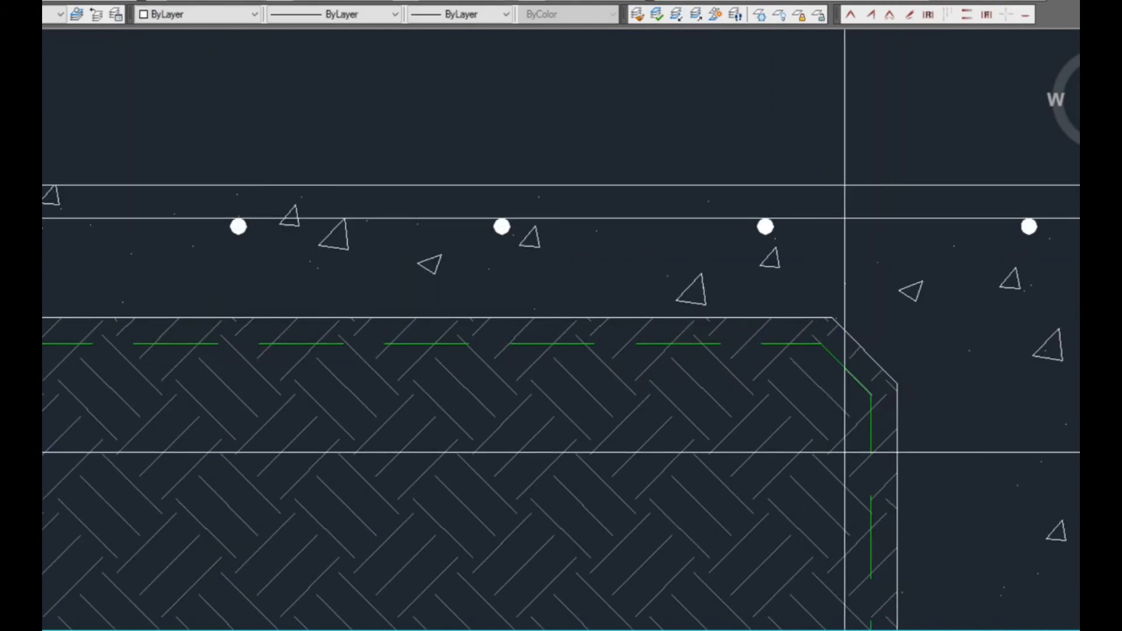
pyautogui.press('Return')
# Offset the traced polyline into the earth below the green dashed outline and join its lower ends with a horizontal line
pyautogui.click(854, 337)
pyautogui.click(803, 409)
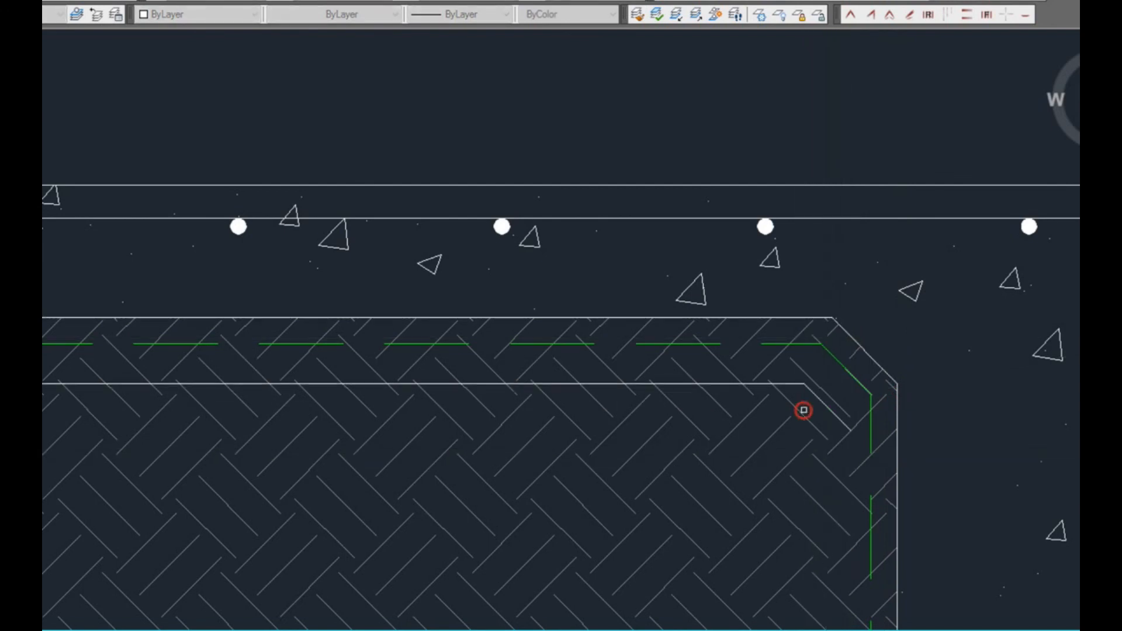
pyautogui.scroll(-2, 809, 468)
pyautogui.scroll(2, 70, 468)
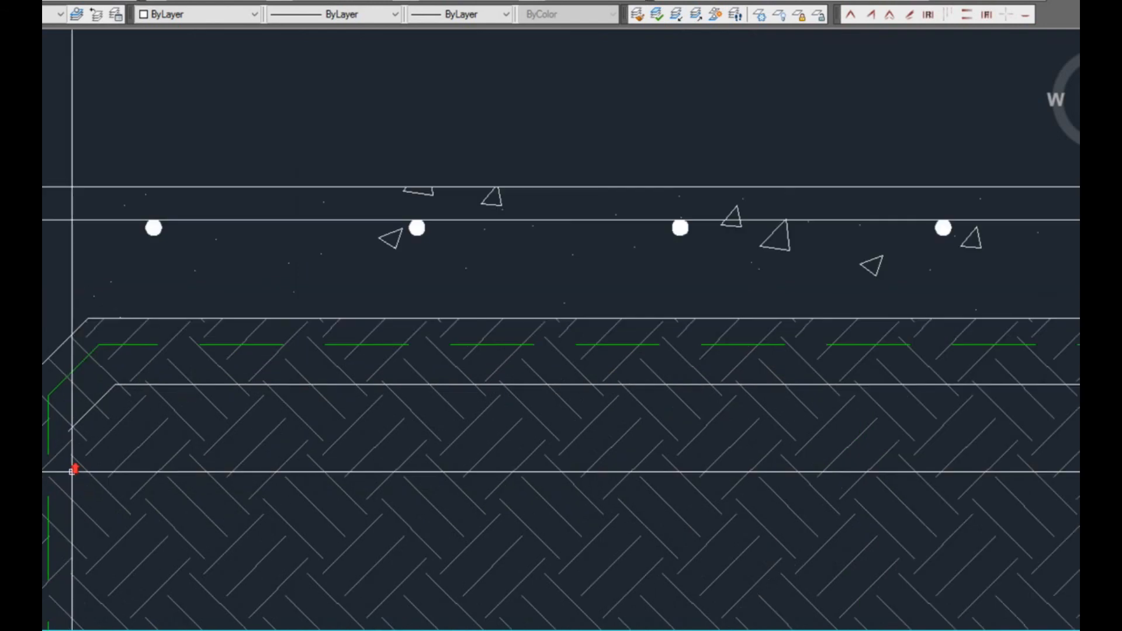
pyautogui.scroll(-4, 71, 435)
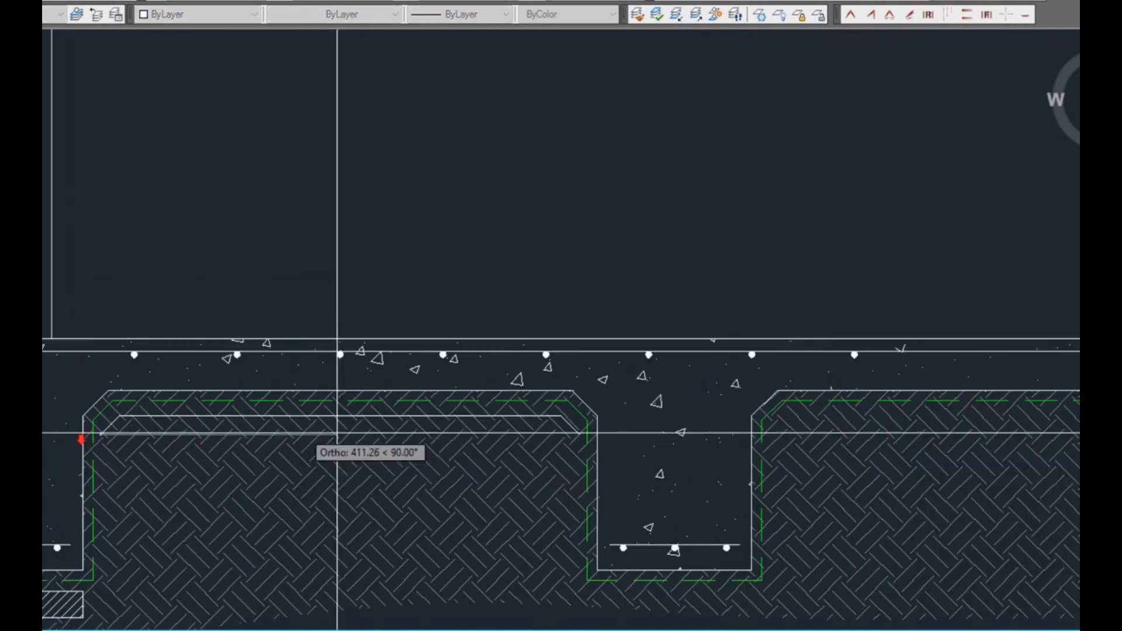
# Trim the EARTH hatch lines out of the narrow strip, using the offset polyline and the closing line as cutting edges
pyautogui.scroll(4, 581, 431)
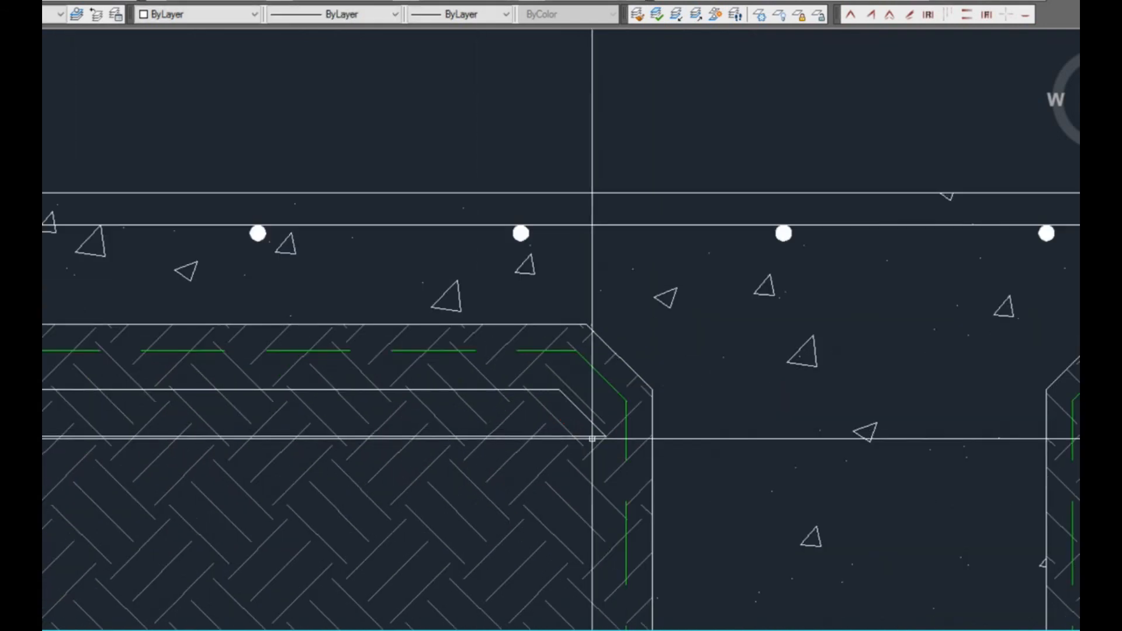
pyautogui.scroll(4, 587, 431)
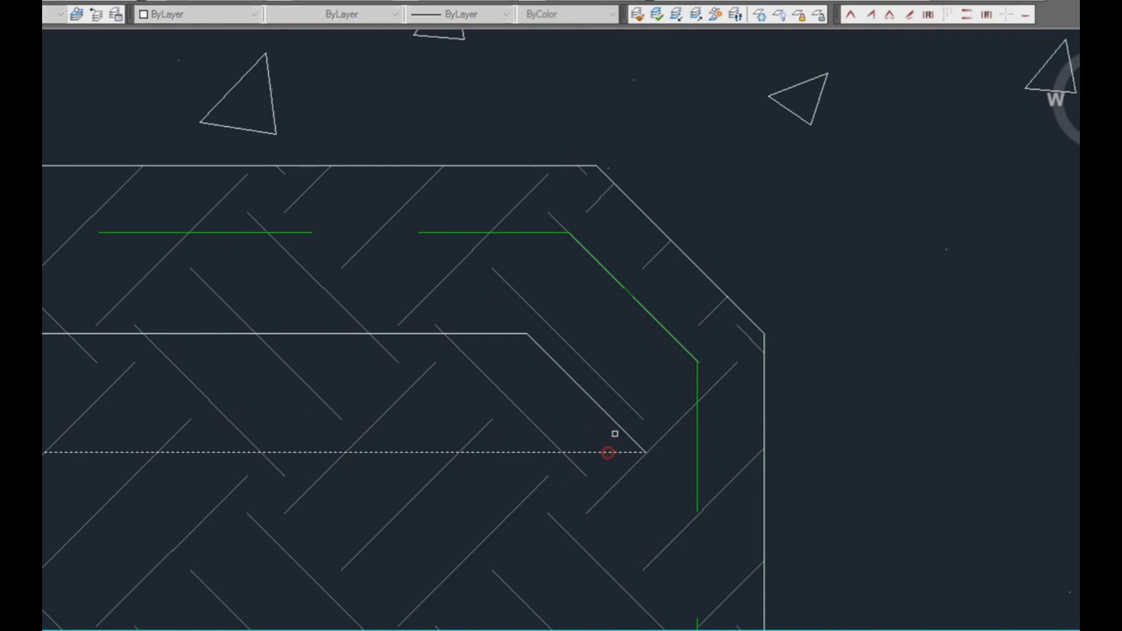
pyautogui.click(614, 432)
pyautogui.scroll(-5, 612, 427)
pyautogui.press('Escape')
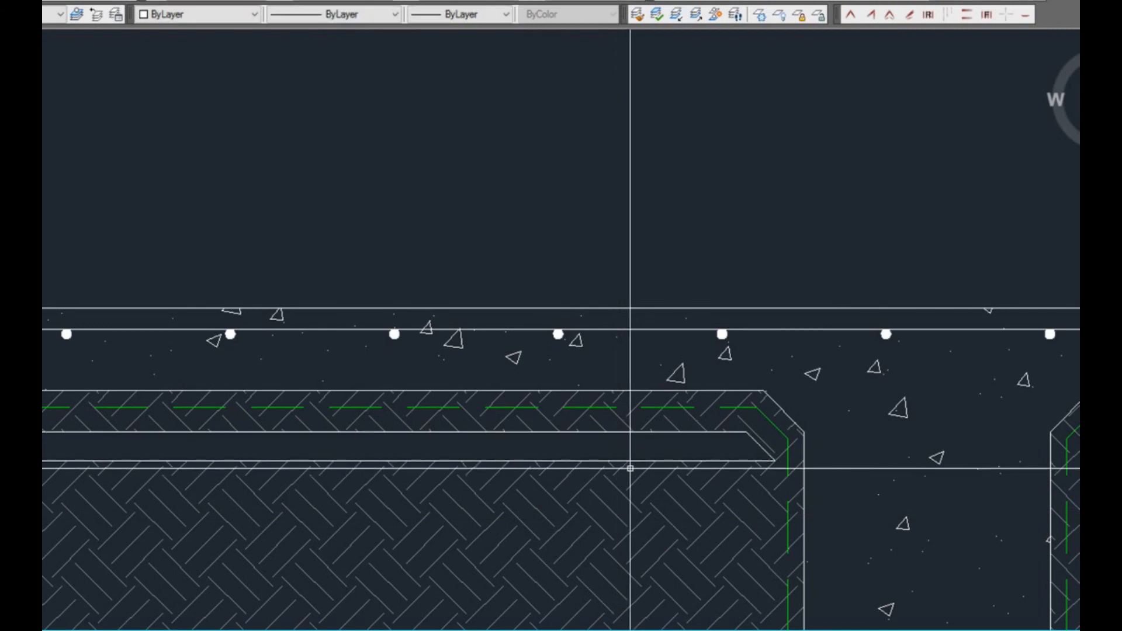
# Hatch the narrow strip beneath the slab with ANSI31, selecting its outline as the boundary
pyautogui.write('h')
pyautogui.press('Return')
pyautogui.click(637, 110)
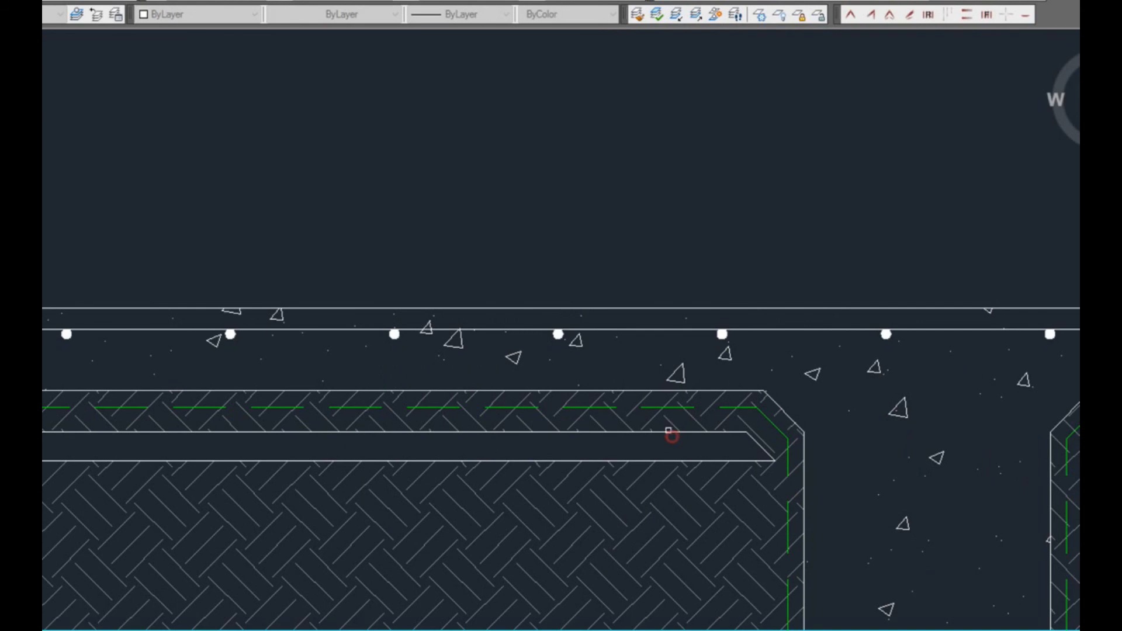
pyautogui.click(660, 433)
pyautogui.press('Return')
pyautogui.click(800, 607)
pyautogui.scroll(-5, 561, 437)
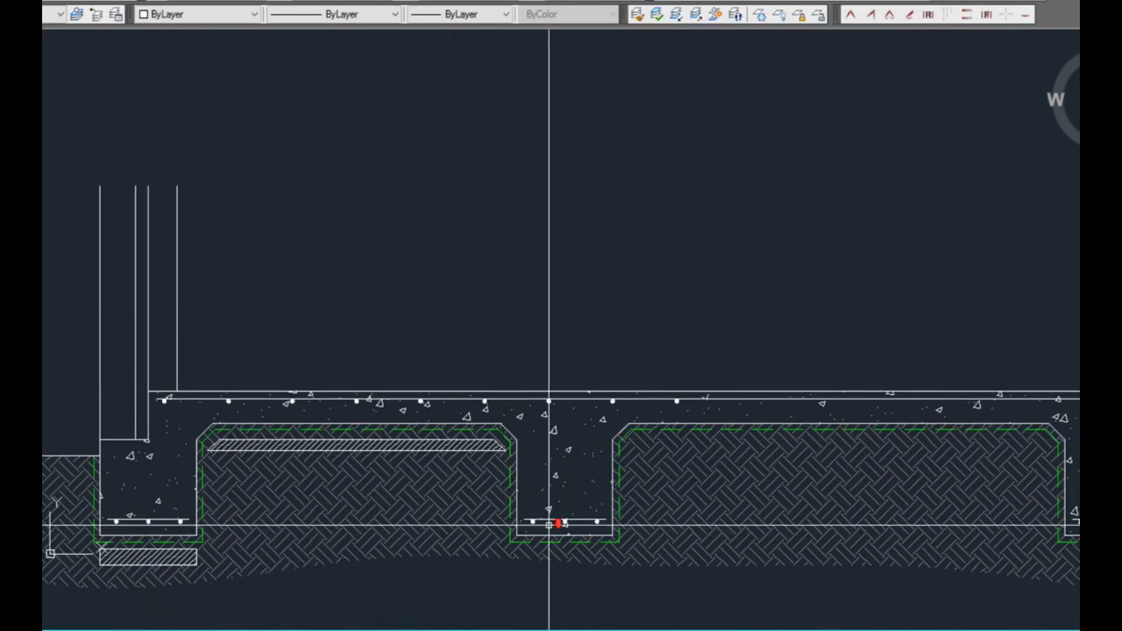
pyautogui.scroll(-3, 551, 526)
pyautogui.scroll(3, 485, 516)
pyautogui.moveTo(856, 481); pyautogui.dragTo(676, 427, button='middle')
pyautogui.moveTo(513, 520); pyautogui.dragTo(693, 515, button='middle')
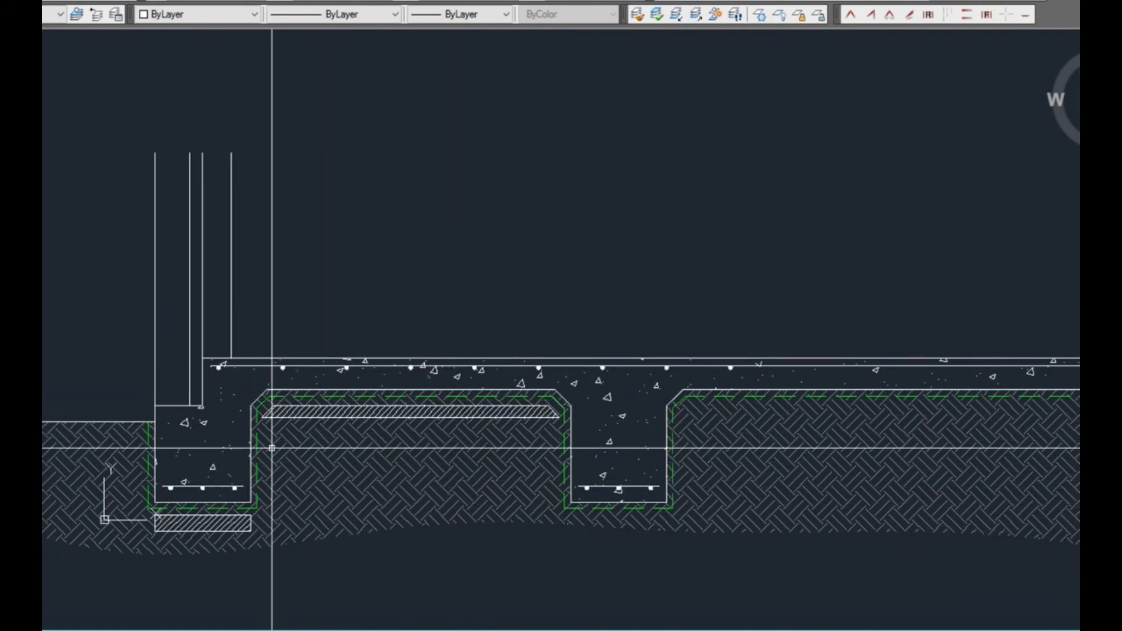
pyautogui.moveTo(805, 436); pyautogui.dragTo(705, 445, button='middle')
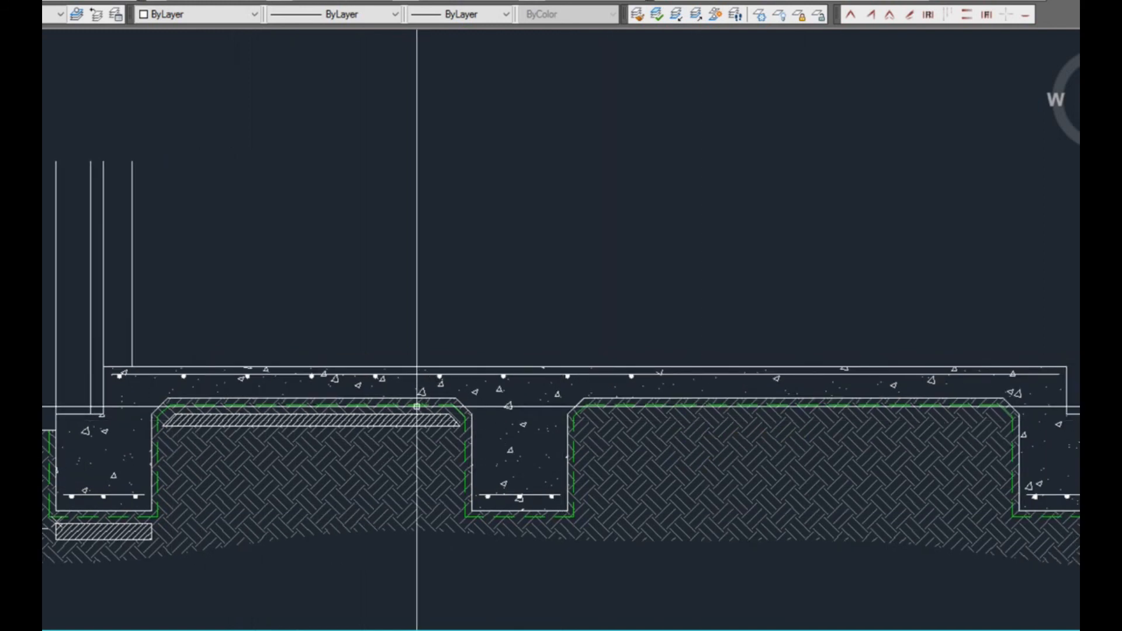